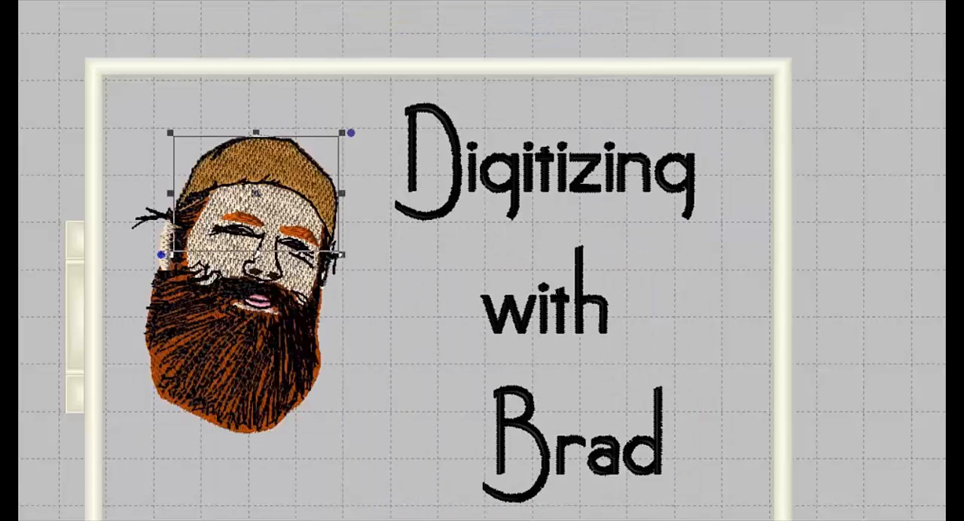
pyautogui.press('Escape')
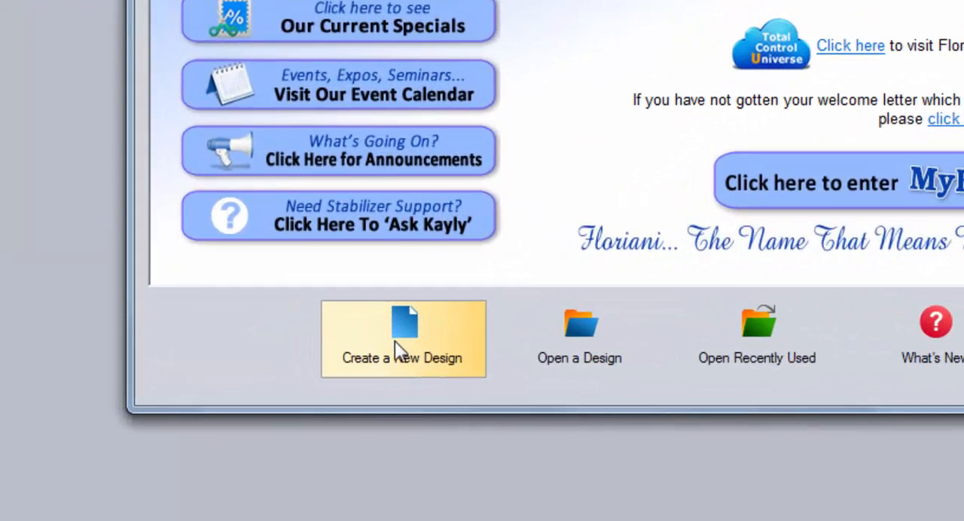
# - Create a new design and load the bearded man's portrait JPEG from My Pictures as its backdrop
pyautogui.click(395, 341)
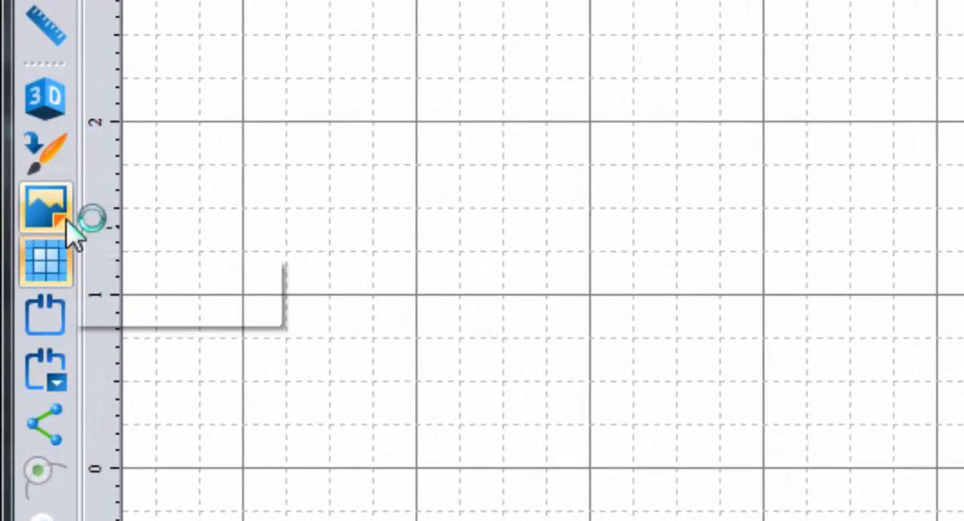
pyautogui.click(67, 223)
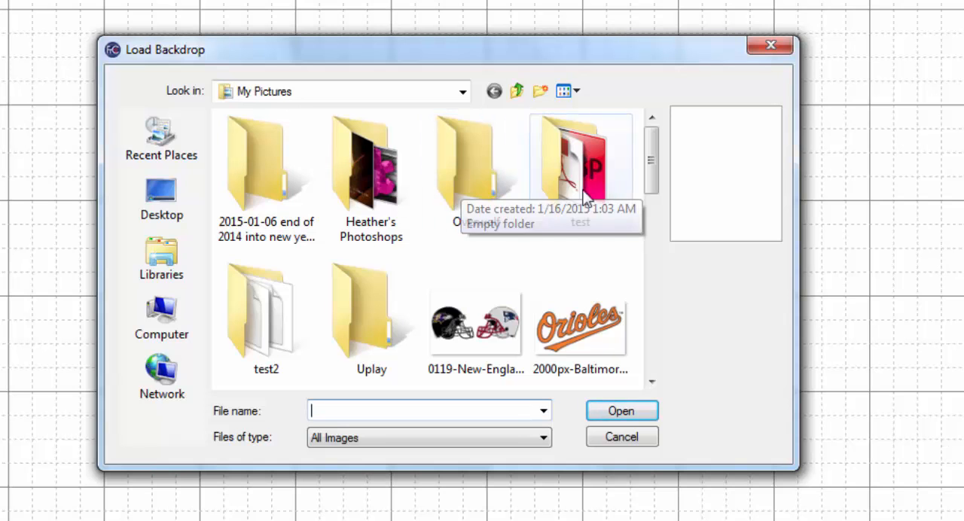
pyautogui.moveTo(646, 155); pyautogui.dragTo(617, 218)
pyautogui.moveTo(284, 238)
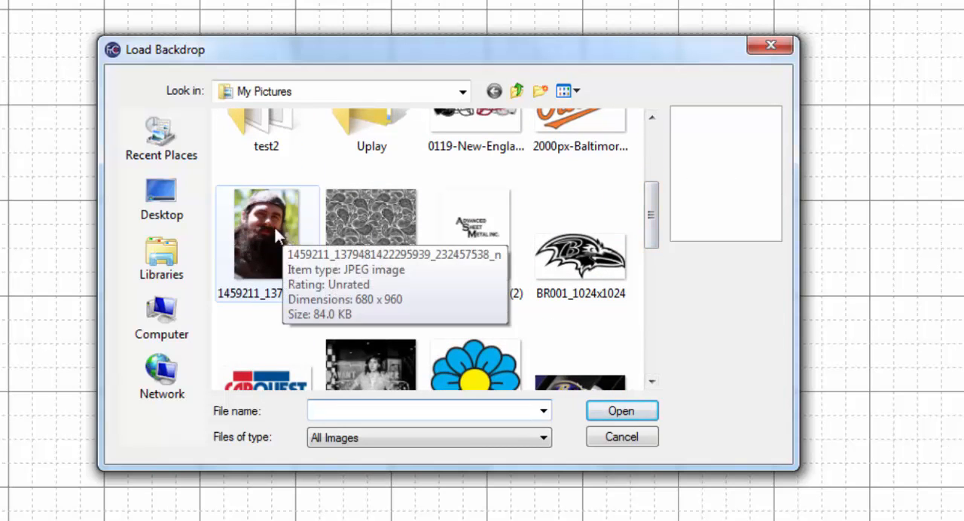
pyautogui.click(275, 236)
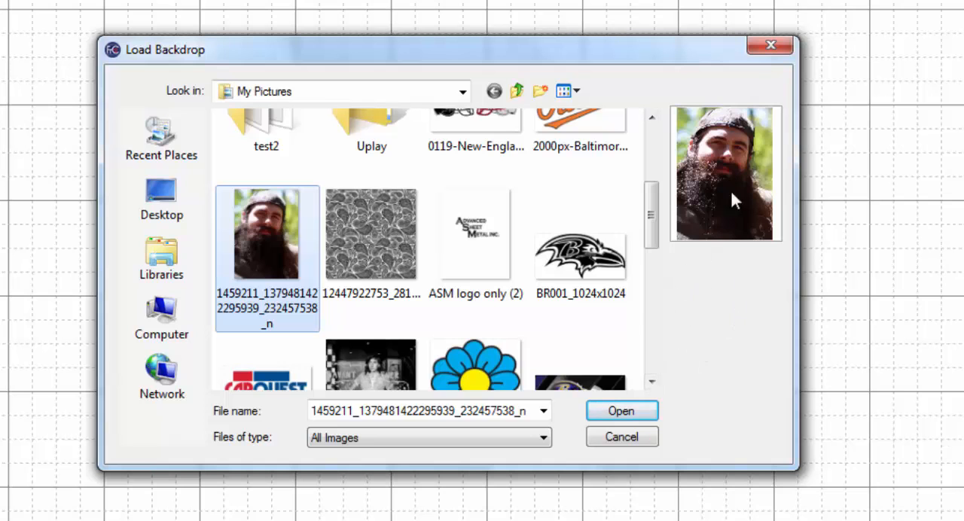
pyautogui.click(632, 411)
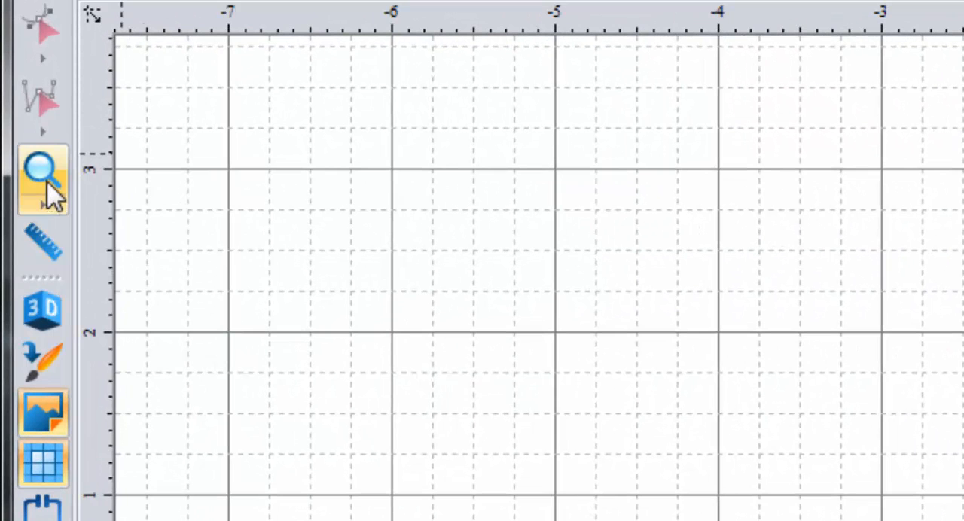
# - Measure the head's width across the eyes and its height from the cap's top to the beard's lower end
pyautogui.click(43, 243)
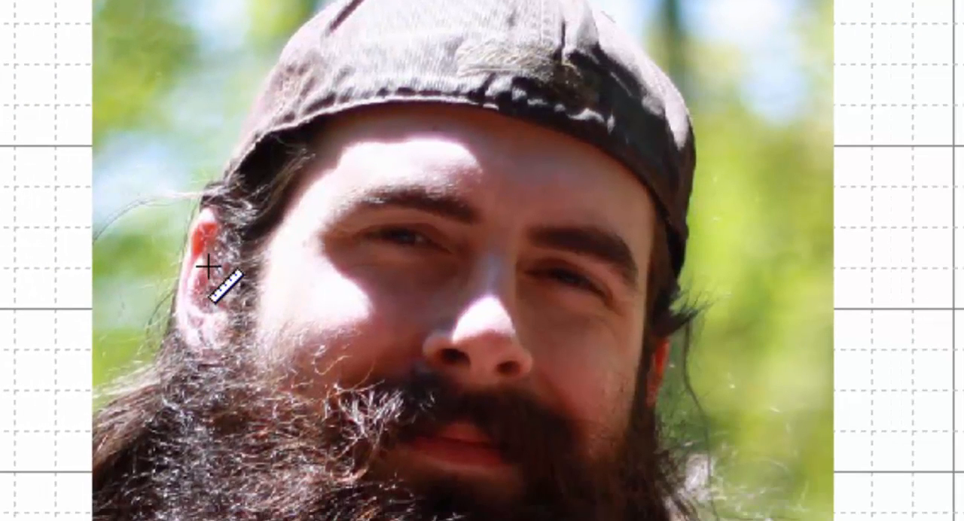
pyautogui.moveTo(180, 251); pyautogui.dragTo(676, 251)
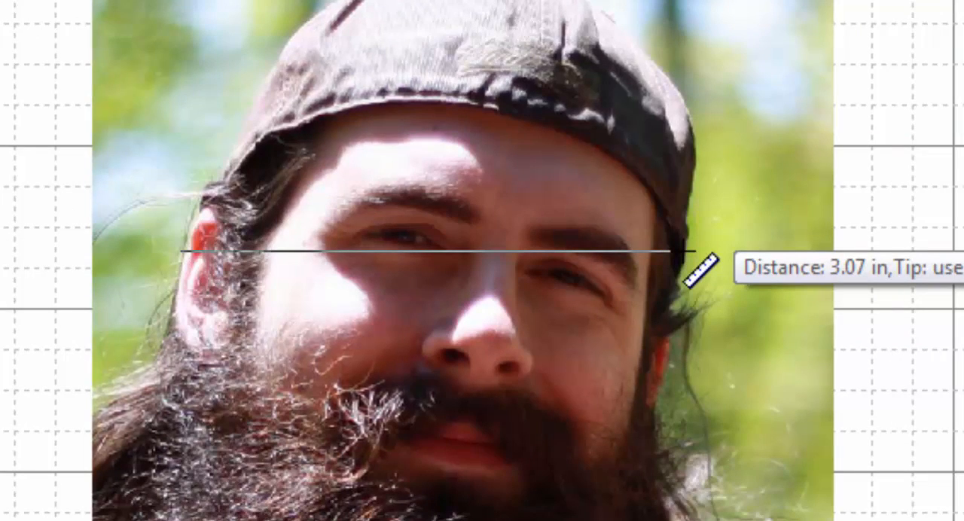
pyautogui.moveTo(683, 251); pyautogui.dragTo(683, 252)
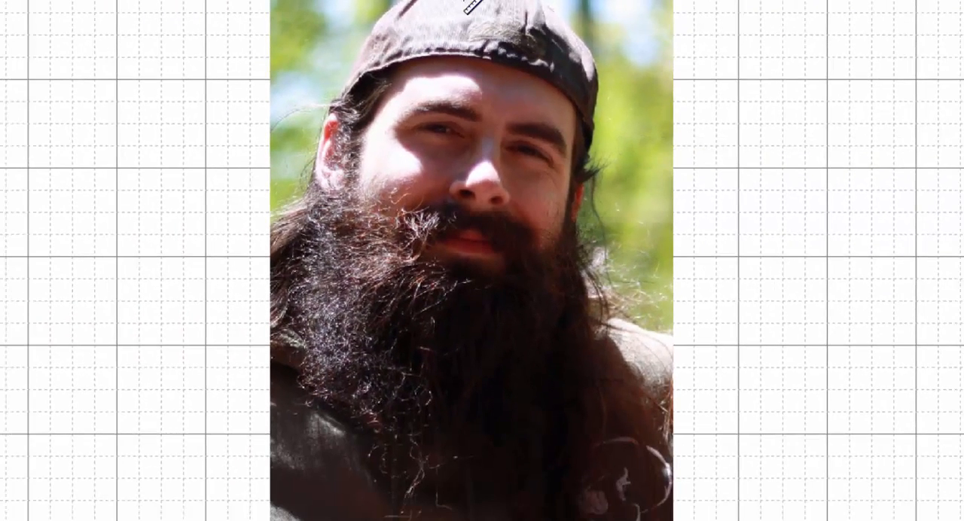
pyautogui.moveTo(473, 7)
pyautogui.mouseDown()
pyautogui.moveTo(460, 257)
pyautogui.moveTo(470, 507)
pyautogui.mouseUp()
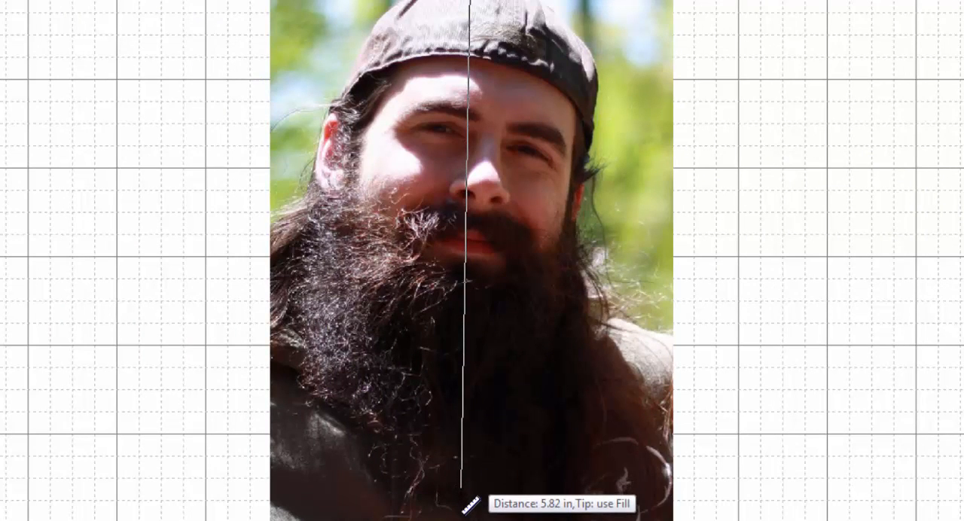
pyautogui.moveTo(471, 506); pyautogui.dragTo(470, 504)
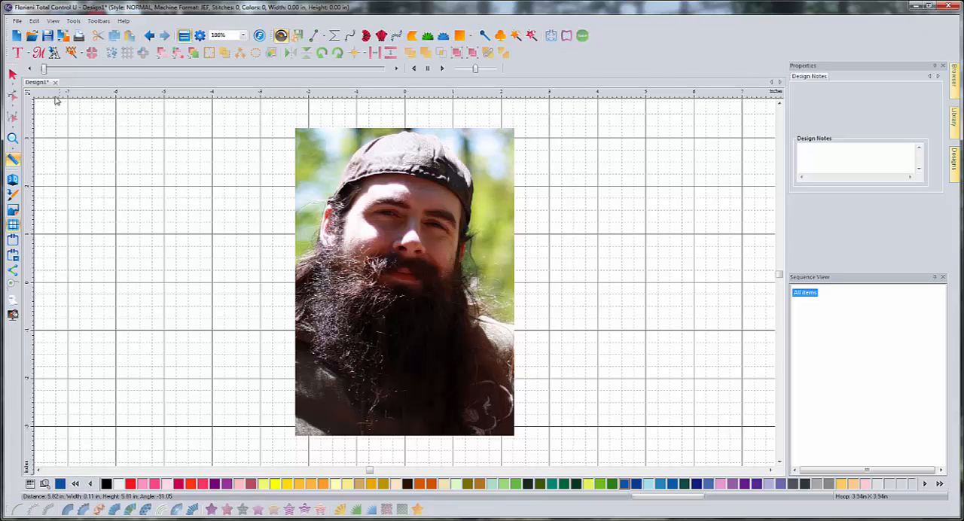
# - Scale the portrait backdrop down to about 3.25 by 4.59 in and check the head's height from cap to beard
pyautogui.click(12, 74)
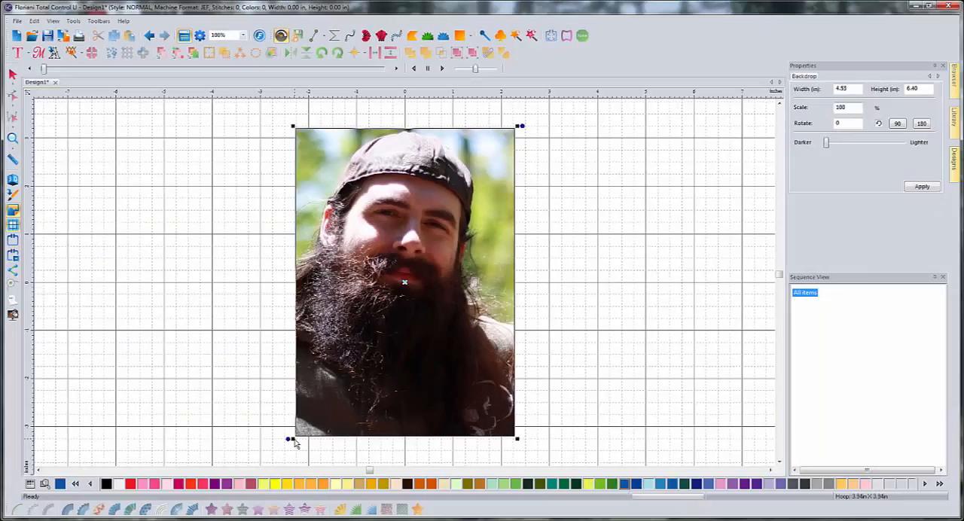
pyautogui.moveTo(293, 439); pyautogui.dragTo(343, 406)
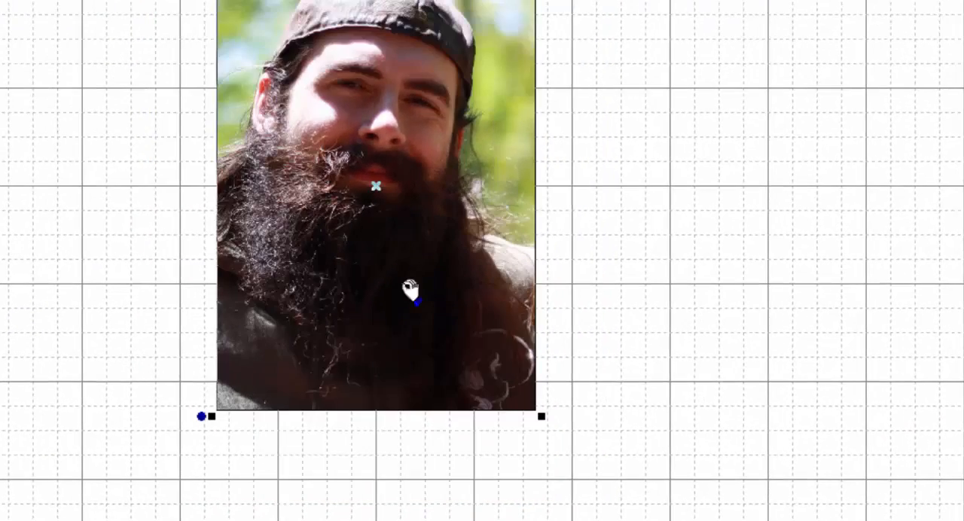
pyautogui.press('m')
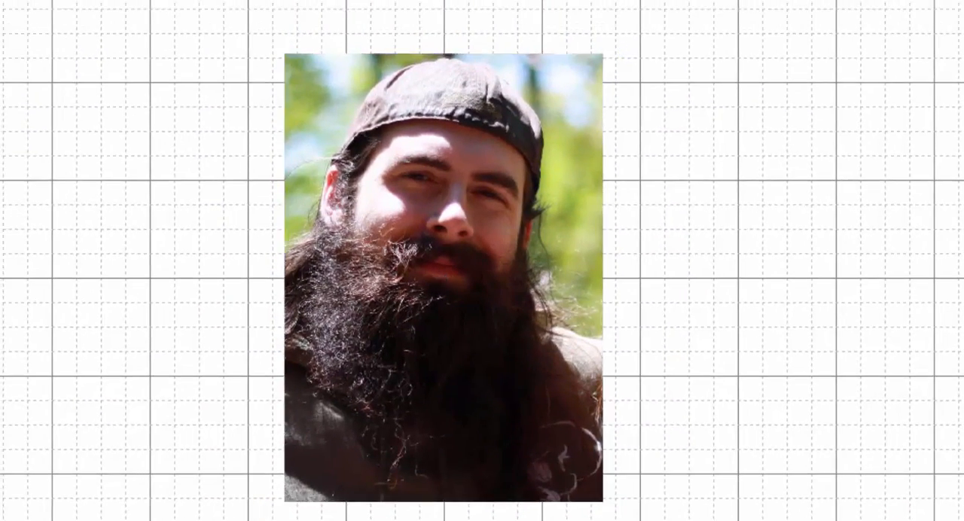
pyautogui.moveTo(444, 59); pyautogui.dragTo(452, 456)
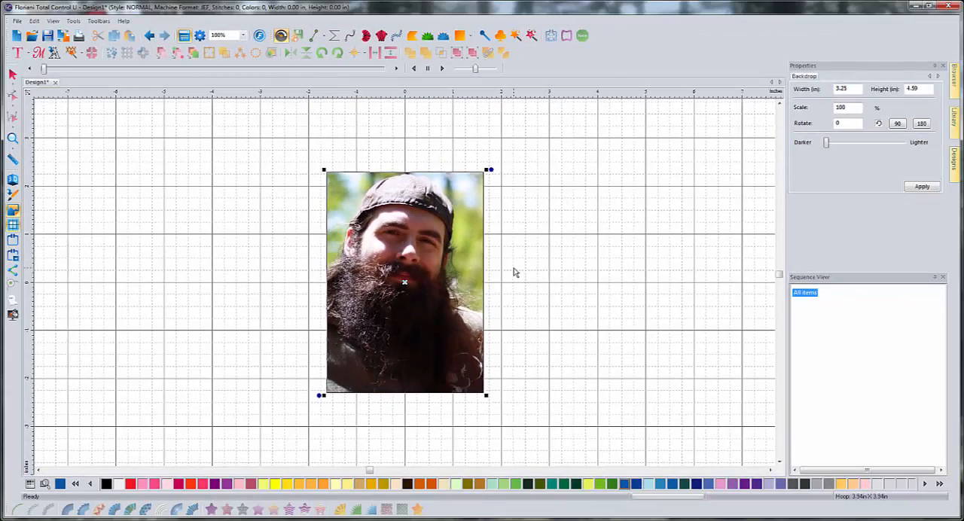
pyautogui.click(12, 74)
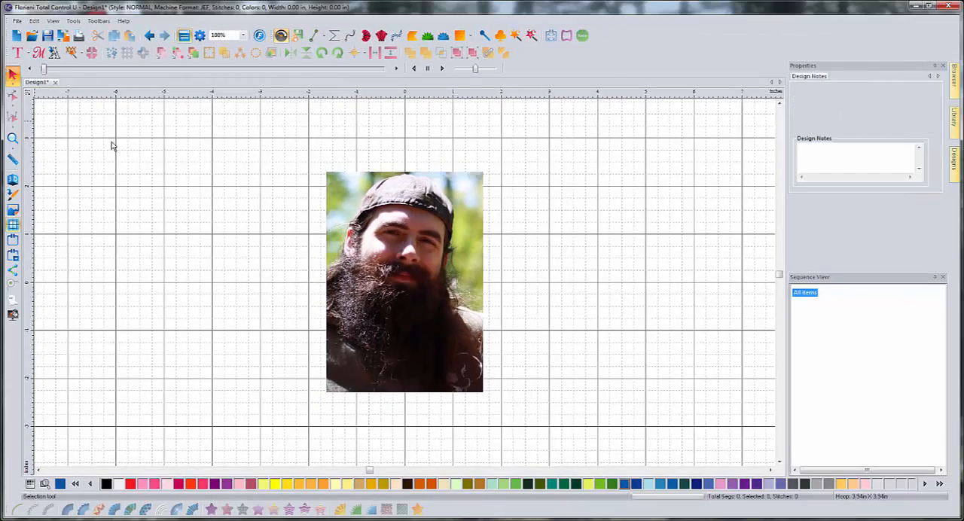
# - Start the face outline with the Line tool, tracing from the beard's edge up the left cheek and temple to the cap
pyautogui.scroll(-2, 373, 262)
pyautogui.scroll(4, 398, 265)
pyautogui.scroll(-1, 421, 261)
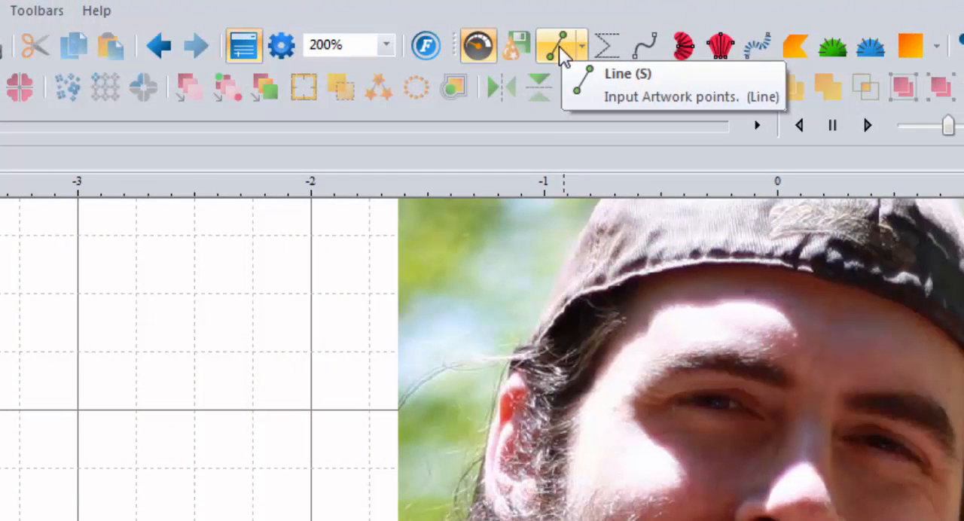
pyautogui.click(560, 48)
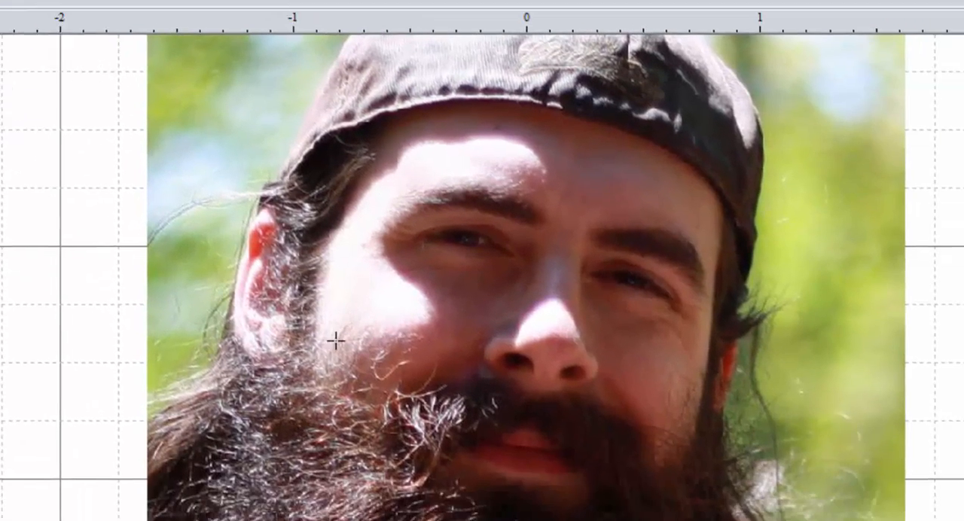
pyautogui.click(309, 390)
pyautogui.click(312, 352)
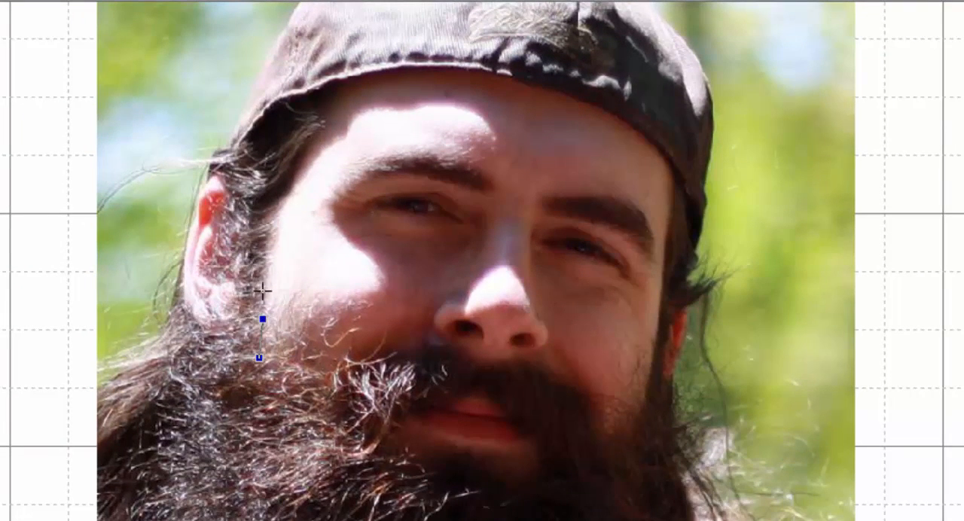
pyautogui.click(261, 275)
pyautogui.click(261, 235)
pyautogui.click(278, 190)
pyautogui.click(294, 167)
pyautogui.click(317, 131)
pyautogui.click(335, 96)
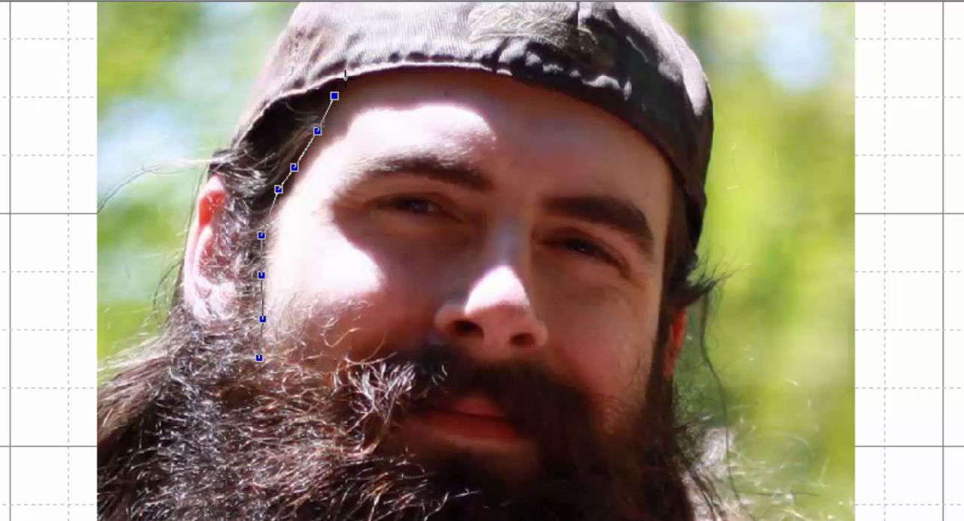
# - Continue the face outline along the cap's lower edge, across the forehead to above the right temple
pyautogui.click(345, 79)
pyautogui.click(370, 68)
pyautogui.click(408, 60)
pyautogui.click(445, 60)
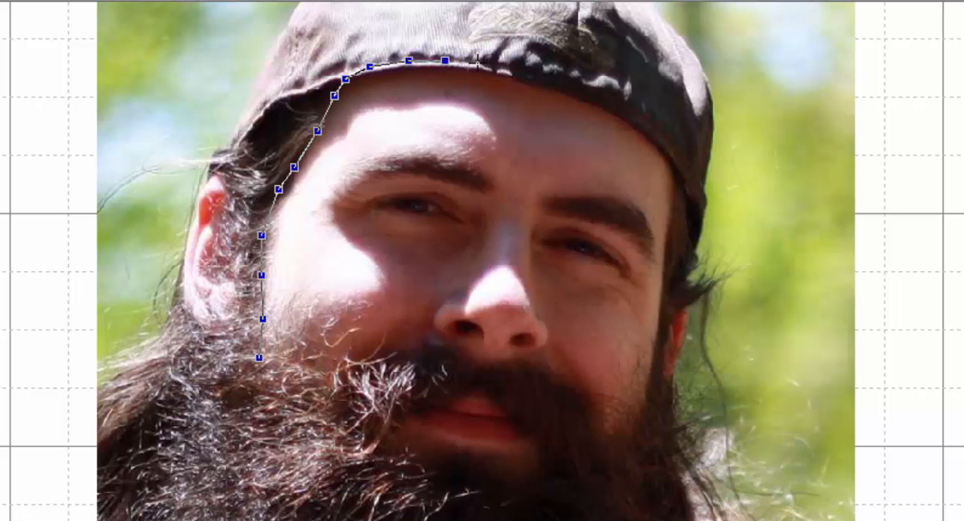
pyautogui.click(483, 62)
pyautogui.click(501, 67)
pyautogui.click(526, 76)
pyautogui.click(560, 83)
pyautogui.click(608, 96)
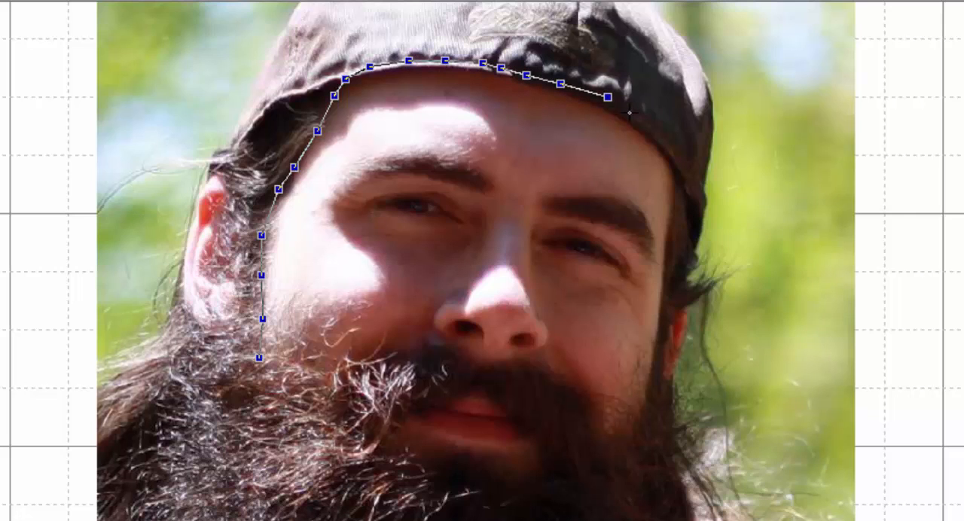
pyautogui.click(630, 113)
pyautogui.click(650, 128)
pyautogui.click(671, 148)
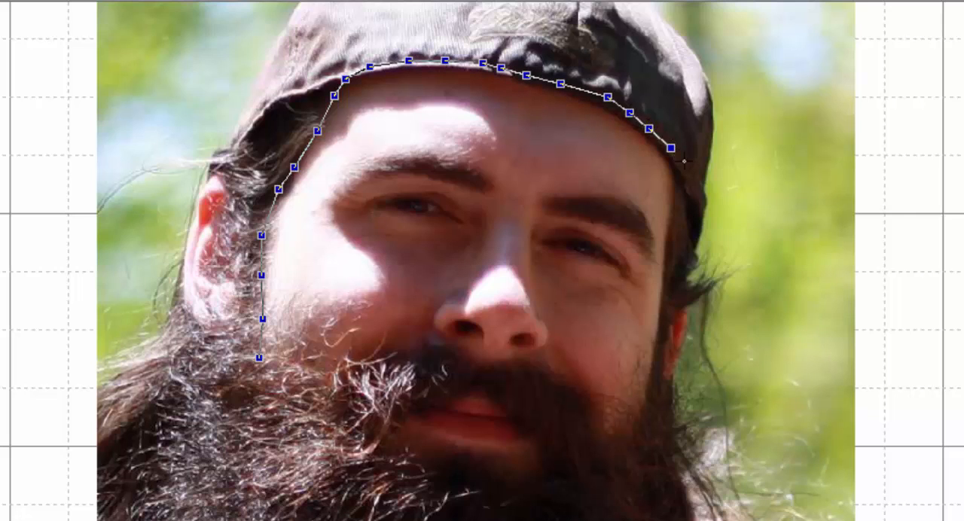
# - Trace the face outline down the right temple and cheek to the beard beside the mouth
pyautogui.click(684, 164)
pyautogui.click(683, 181)
pyautogui.click(675, 198)
pyautogui.click(671, 226)
pyautogui.click(666, 254)
pyautogui.click(663, 287)
pyautogui.click(659, 320)
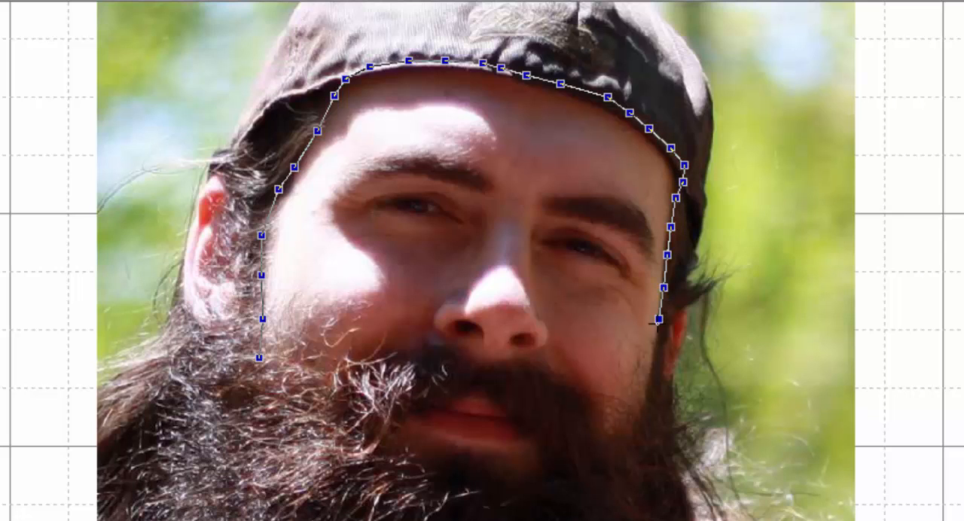
pyautogui.click(653, 338)
pyautogui.click(652, 363)
pyautogui.click(648, 387)
pyautogui.click(636, 418)
pyautogui.click(619, 435)
pyautogui.click(582, 456)
pyautogui.click(541, 468)
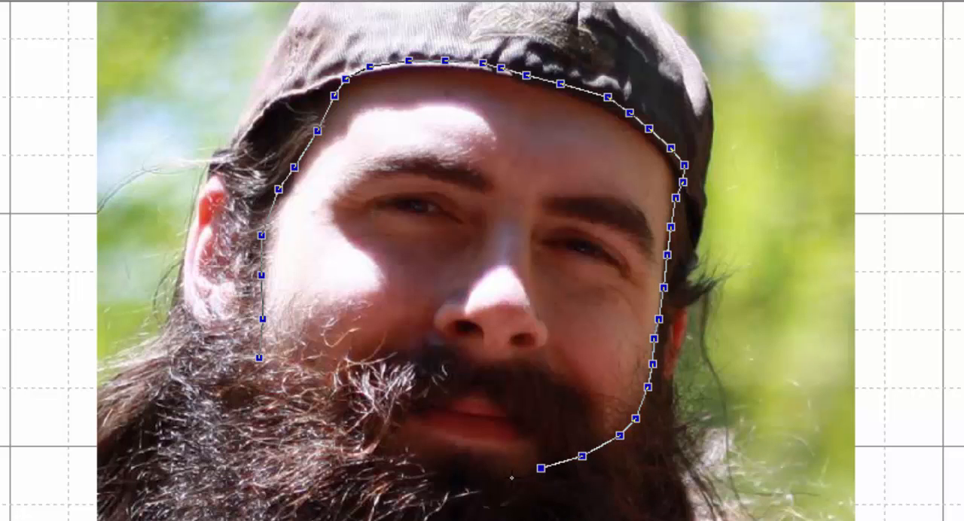
pyautogui.click(507, 480)
pyautogui.click(449, 481)
pyautogui.click(388, 457)
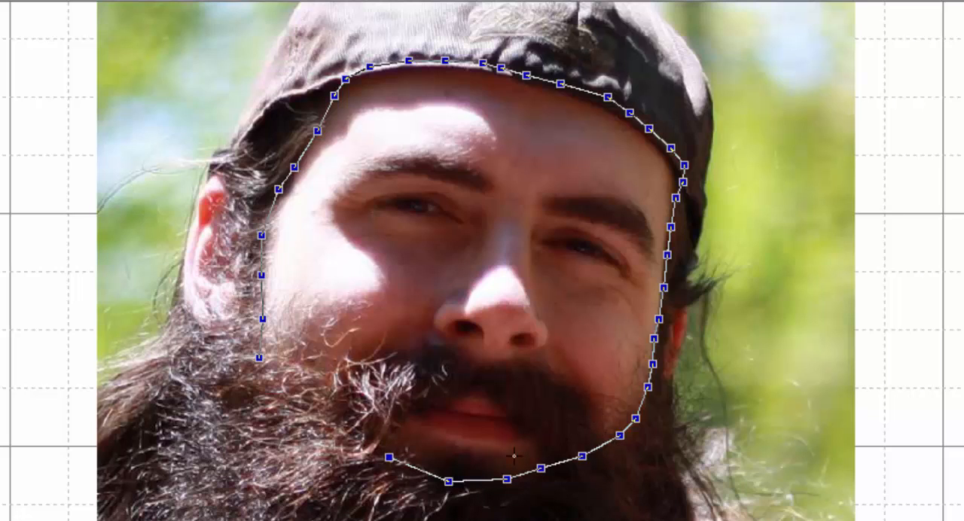
pyautogui.hotkey('ctrl', 'z')
pyautogui.hotkey('ctrl', 'z')
pyautogui.hotkey('ctrl', 'z')
pyautogui.hotkey('ctrl', 'z')
pyautogui.hotkey('ctrl', 'z')
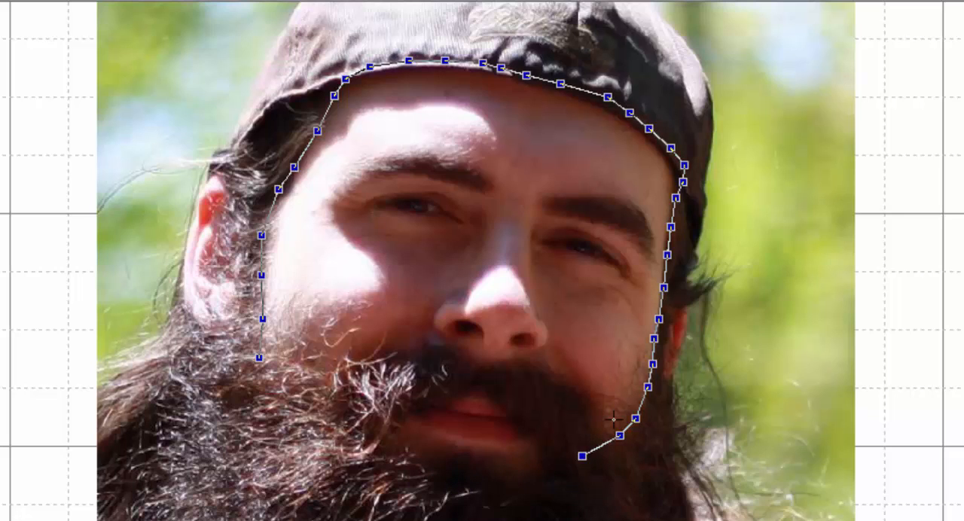
# - Lead the face outline back up from the right cheek and along the moustache's upper edge to below the nose
pyautogui.click(602, 435)
pyautogui.click(592, 406)
pyautogui.click(571, 391)
pyautogui.click(532, 368)
pyautogui.click(512, 364)
pyautogui.click(463, 354)
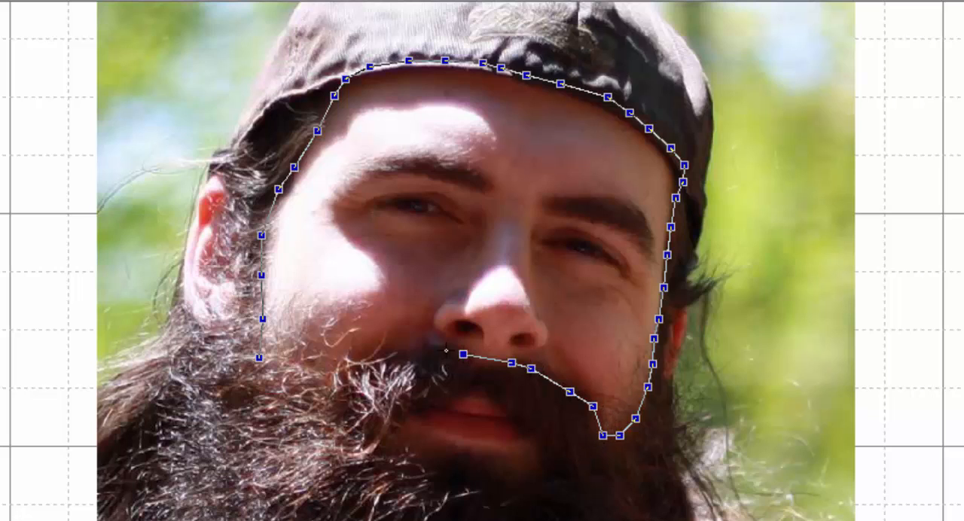
# - Close the face outline along the left cheek's beard line at its starting point, making it about 1.83 by 1.61 in
pyautogui.click(433, 348)
pyautogui.click(401, 348)
pyautogui.click(374, 366)
pyautogui.click(341, 379)
pyautogui.click(311, 386)
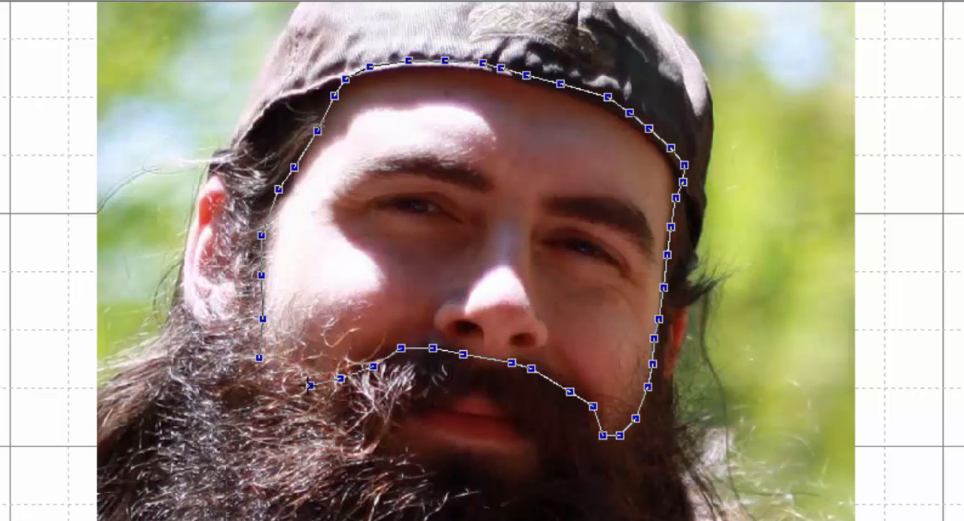
pyautogui.click(279, 373)
pyautogui.click(257, 359)
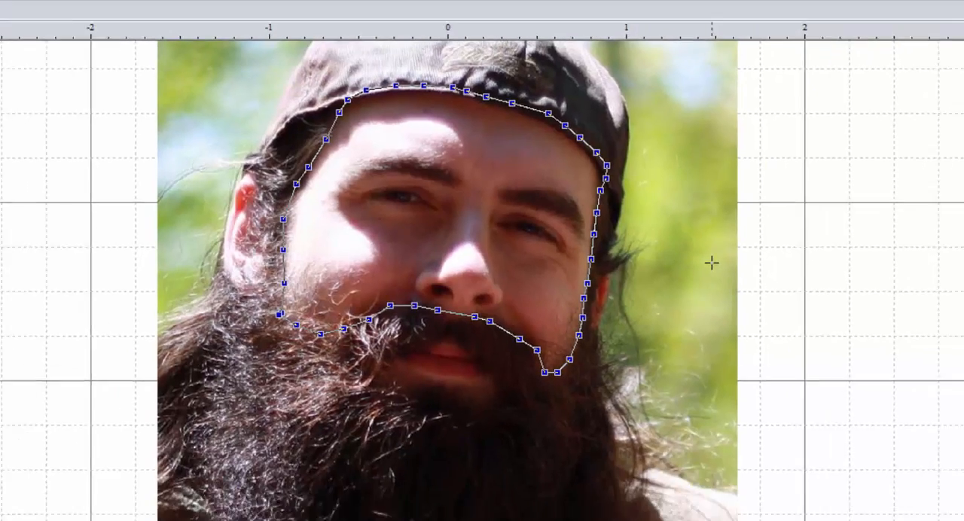
pyautogui.rightClick(821, 292)
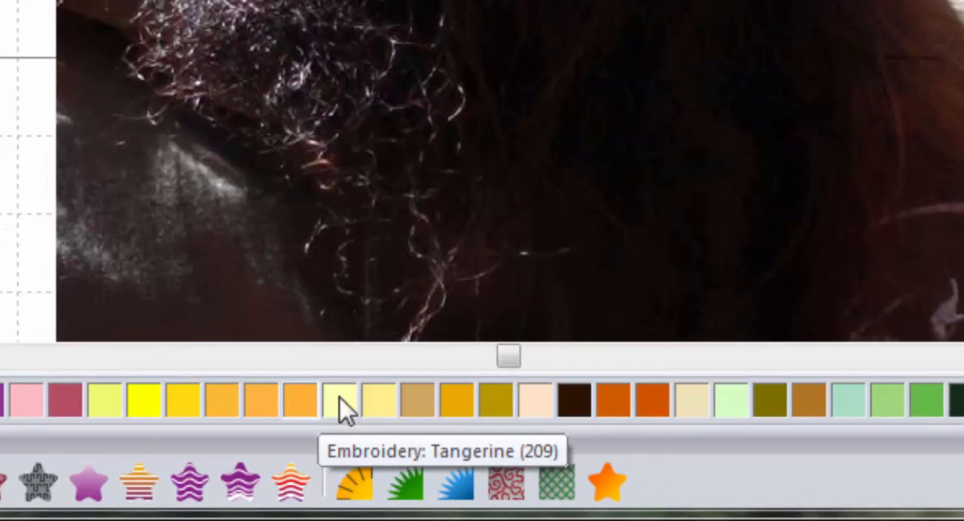
# - Color the face shape Embroidery 843 Beige and convert it to a Standard Fill
pyautogui.click(691, 409)
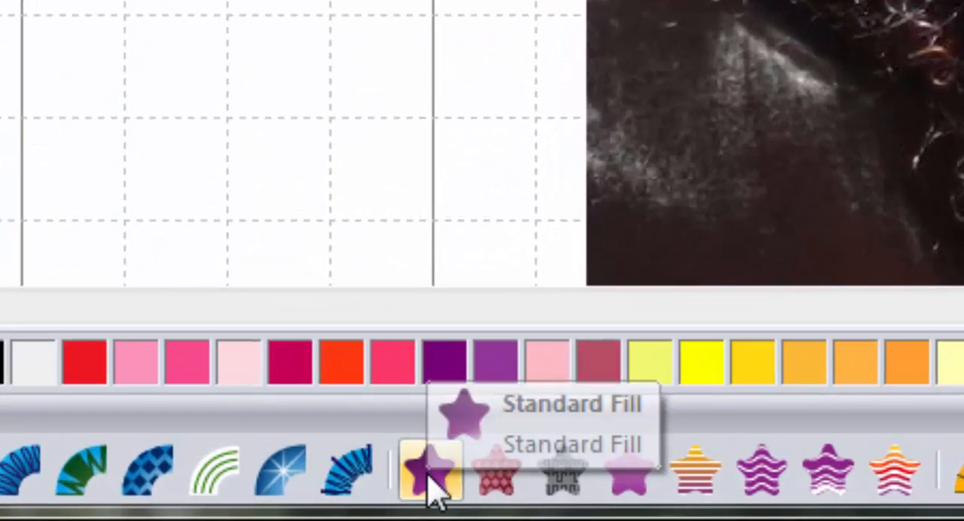
pyautogui.click(232, 509)
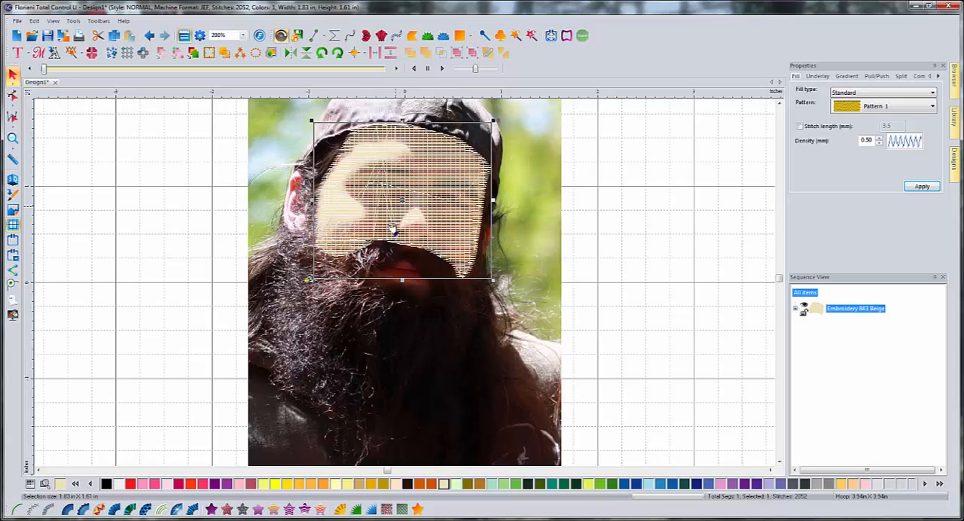
pyautogui.click(560, 269)
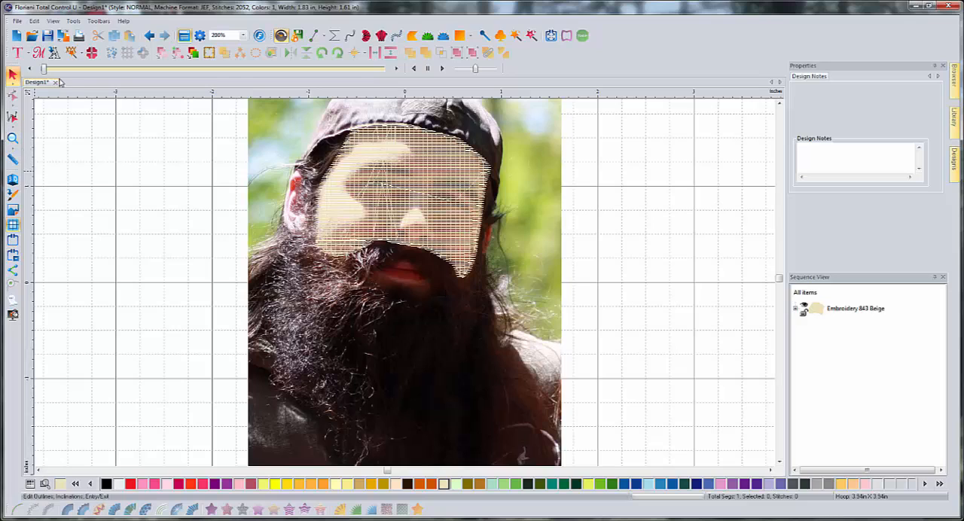
# - Draw a closed artwork outline around the narrow skin area just below the lower lip with the Line tool
pyautogui.click(316, 36)
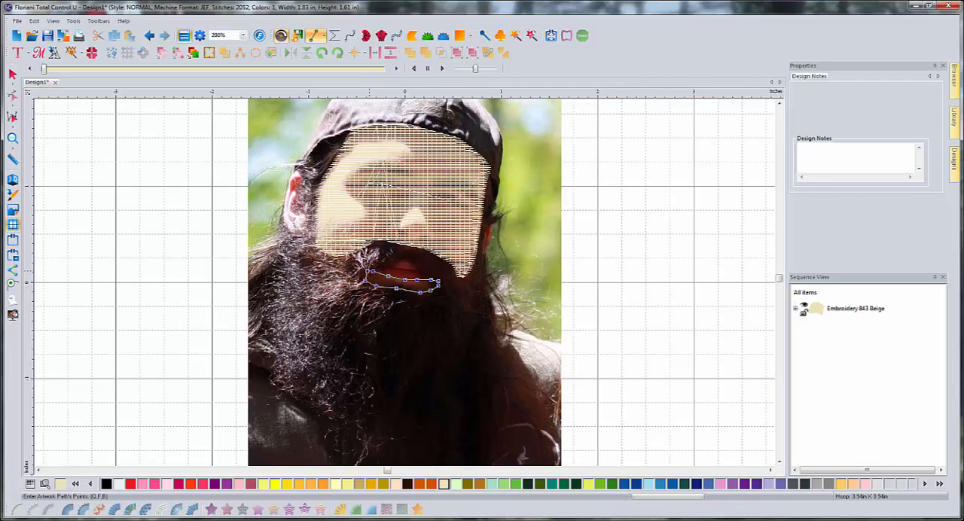
pyautogui.press('Return')
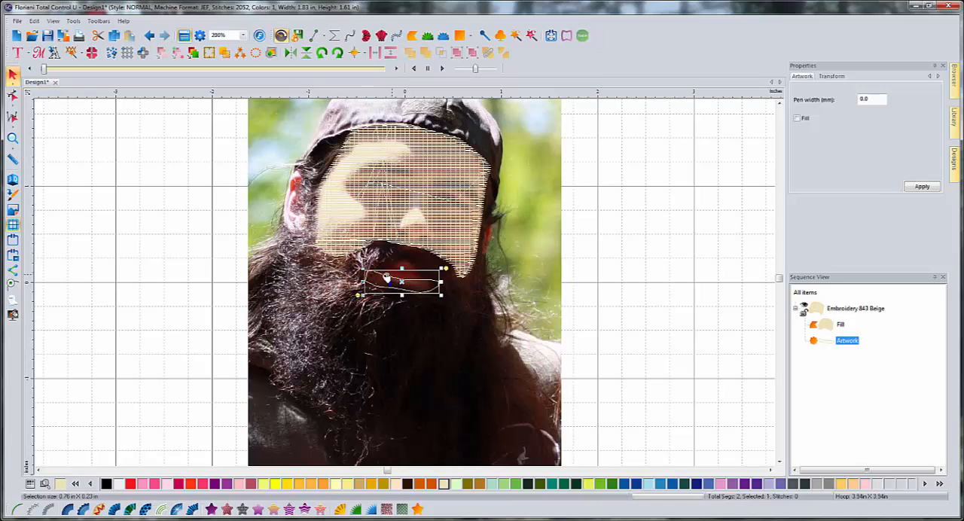
# - Convert the outline below the lower lip to a Standard Fill and deselect it
pyautogui.click(212, 510)
pyautogui.click(432, 342)
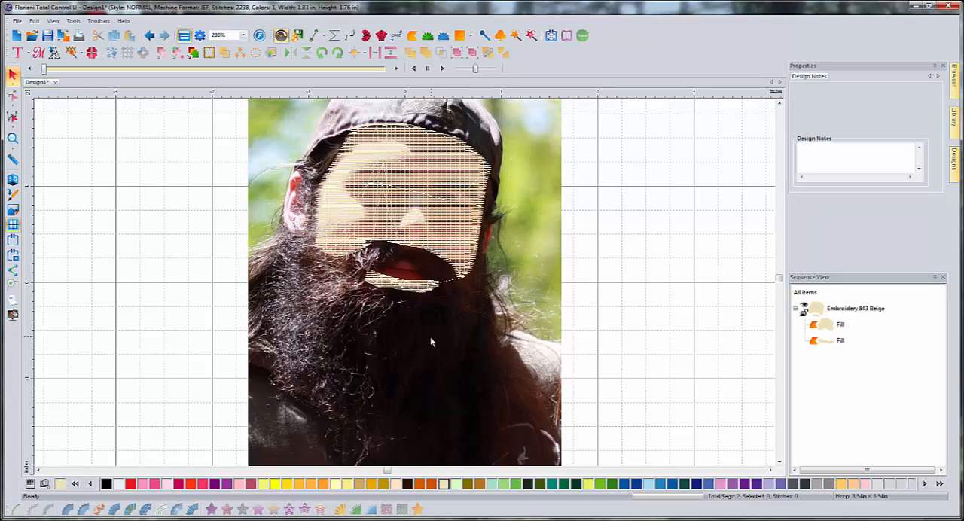
# - Examine the filled face up close, from the cap's edge past the eyes and nose to the lip area
pyautogui.scroll(1, 393, 199)
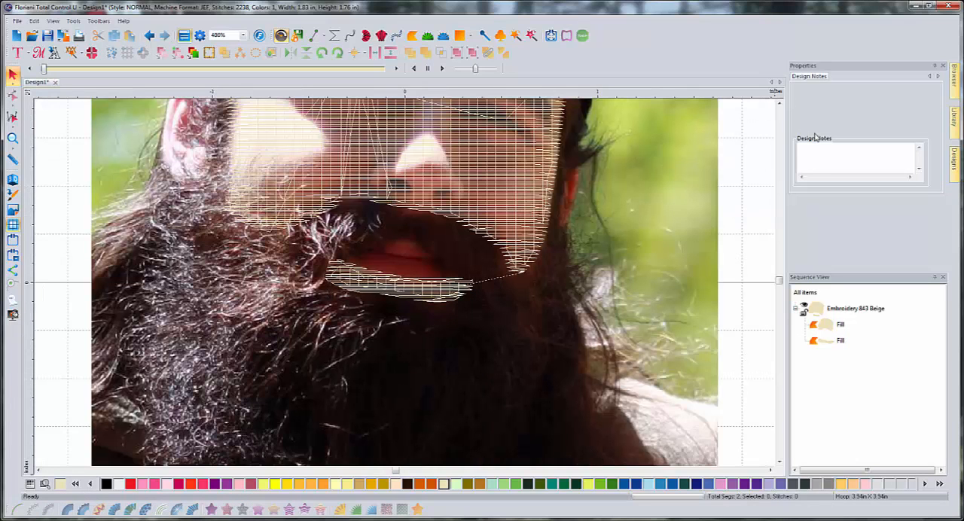
pyautogui.click(782, 103)
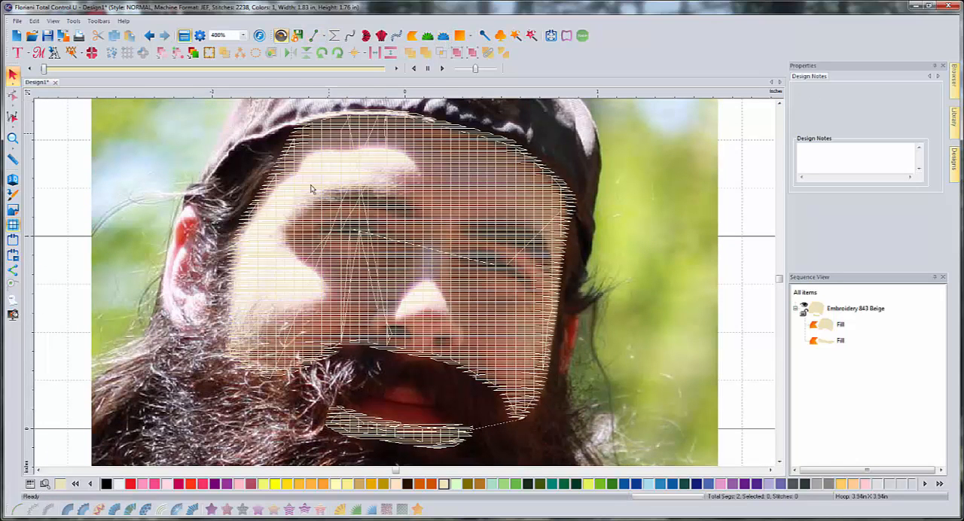
pyautogui.scroll(1, 419, 317)
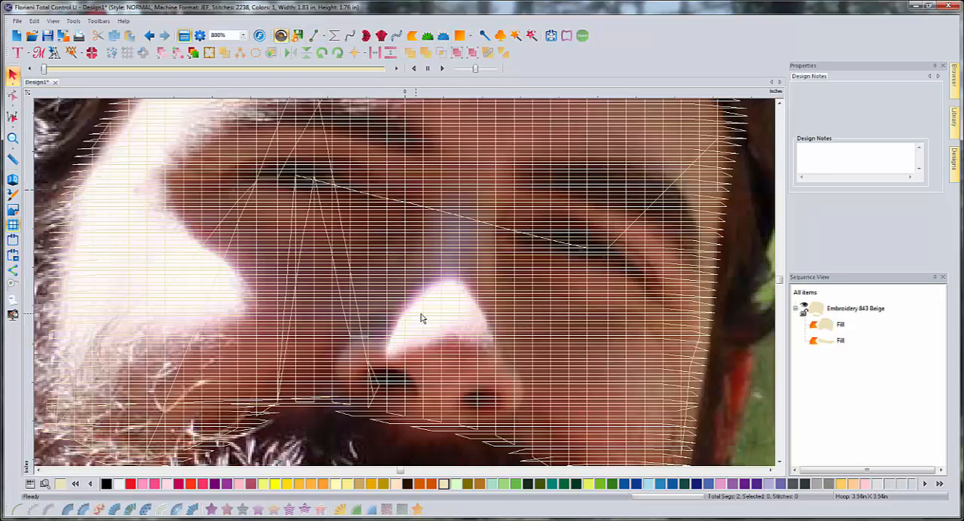
pyautogui.scroll(-1, 190, 407)
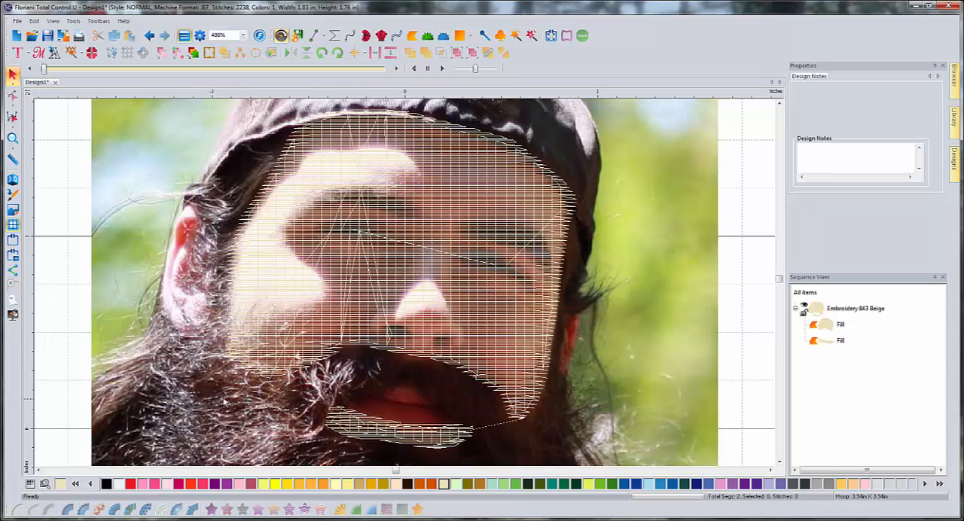
pyautogui.scroll(1, 482, 357)
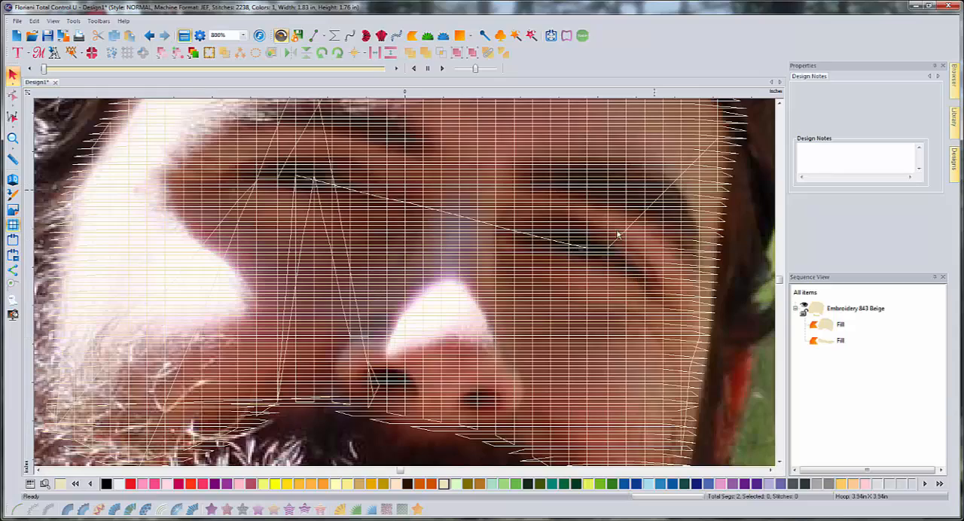
pyautogui.scroll(-2, 339, 343)
pyautogui.scroll(2, 396, 247)
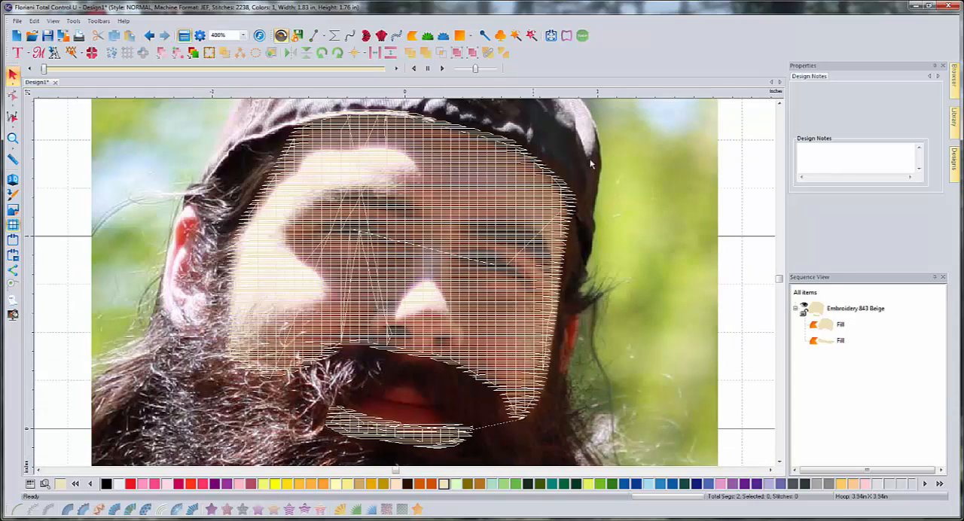
pyautogui.click(779, 103)
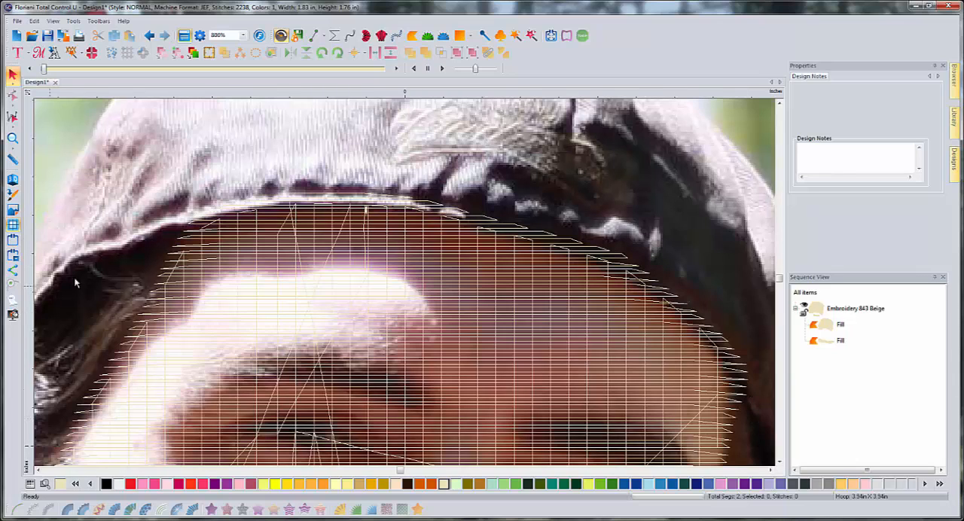
pyautogui.scroll(-1, 526, 331)
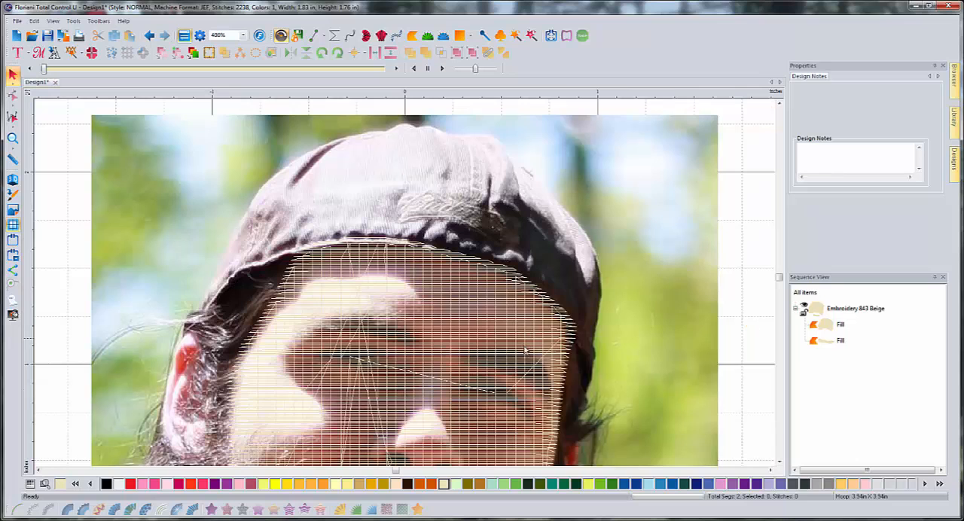
pyautogui.click(781, 462)
pyautogui.click(781, 462)
pyautogui.click(780, 463)
pyautogui.click(780, 463)
pyautogui.click(781, 463)
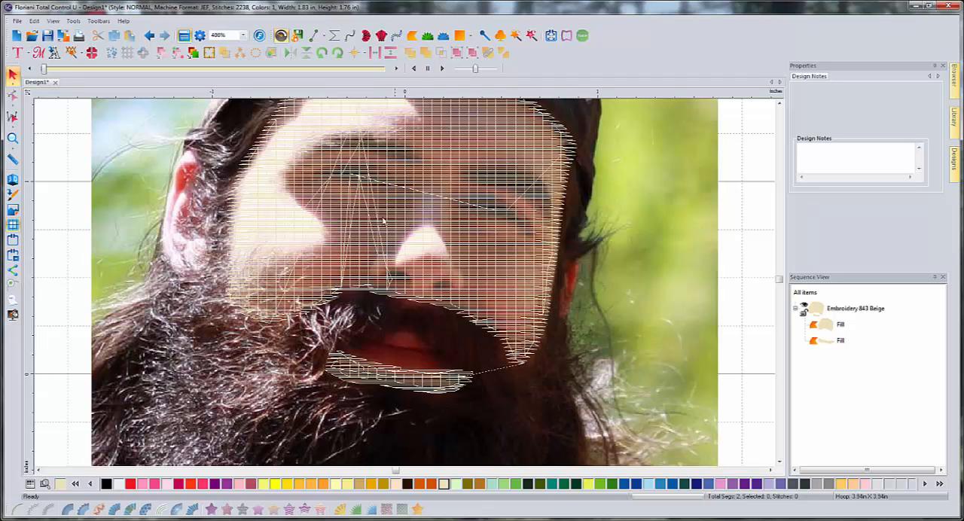
pyautogui.click(780, 103)
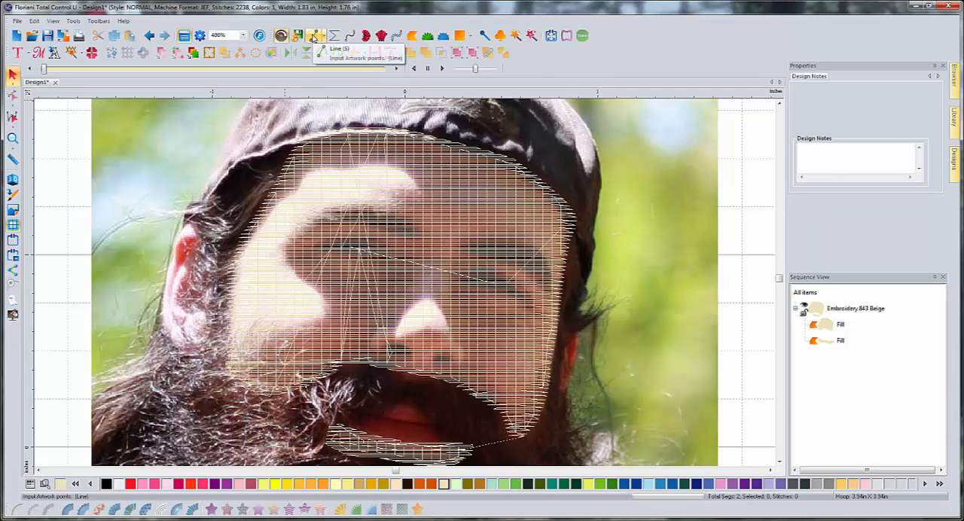
# - Trace the ear on the photo's left with the Line tool, about 0.27 by 0.63 in, and convert it to a Standard Fill
pyautogui.click(314, 37)
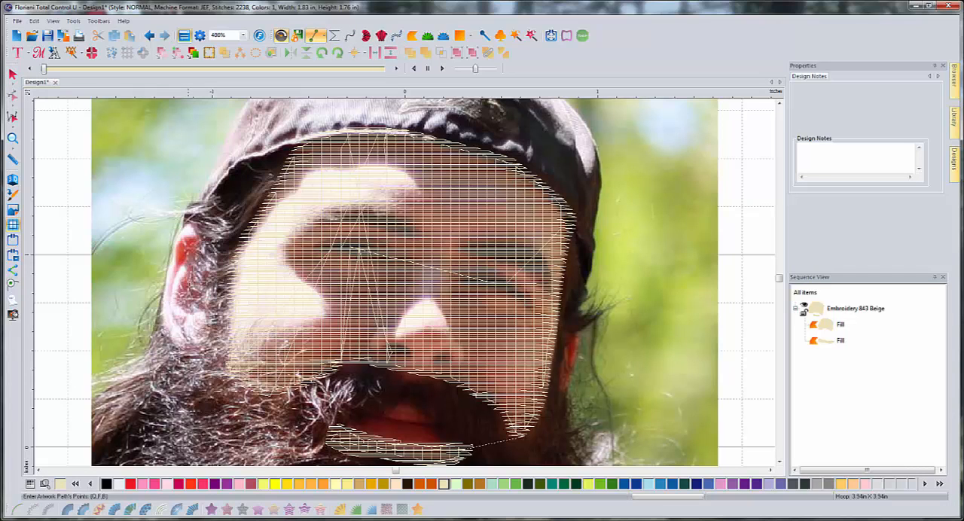
pyautogui.click(179, 233)
pyautogui.click(172, 244)
pyautogui.click(166, 282)
pyautogui.click(167, 336)
pyautogui.click(176, 344)
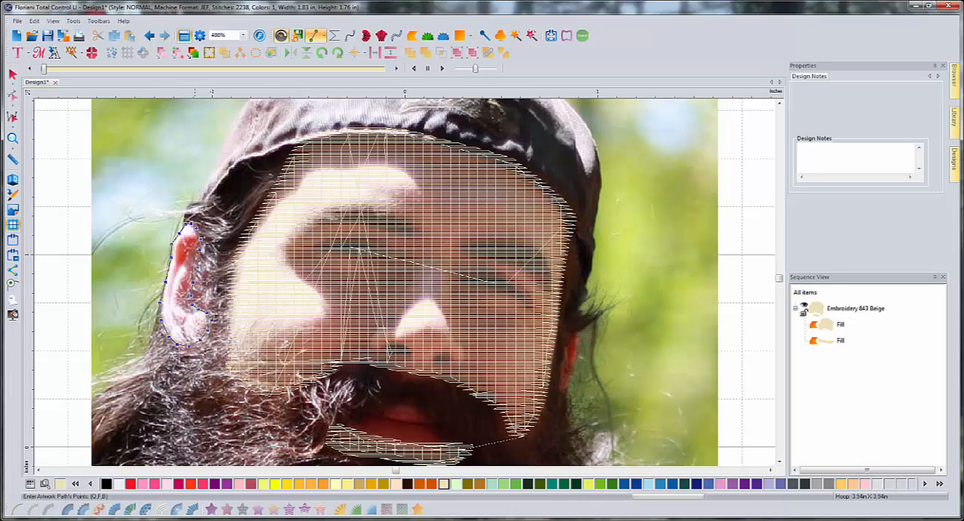
pyautogui.click(189, 224)
pyautogui.click(212, 509)
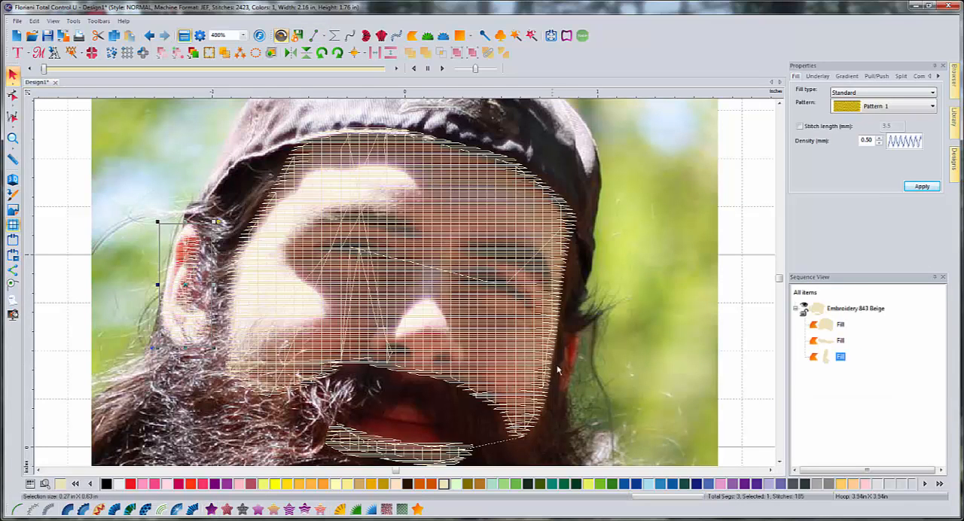
# - Trace the narrow visible part of the right ear with the Line tool and convert it to a Standard Fill
pyautogui.click(317, 37)
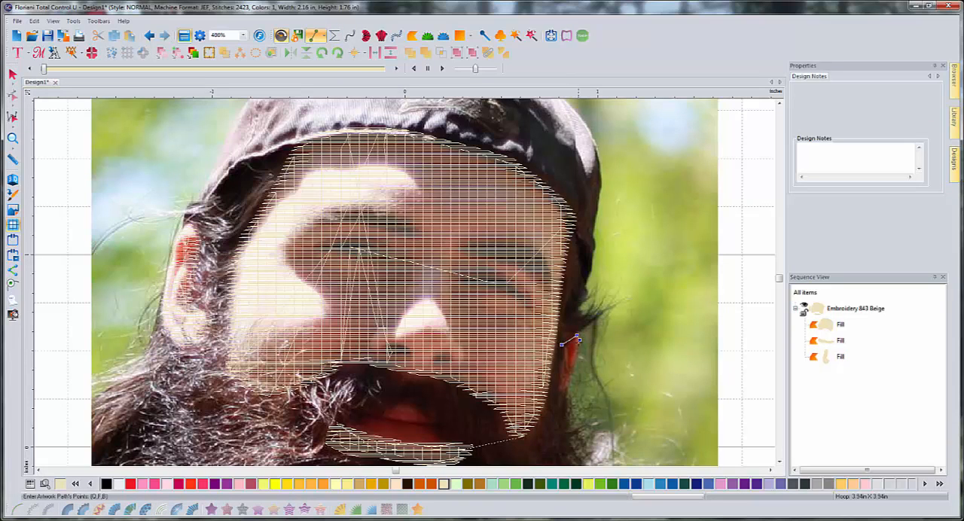
pyautogui.click(569, 384)
pyautogui.click(562, 370)
pyautogui.click(563, 344)
pyautogui.rightClick(616, 286)
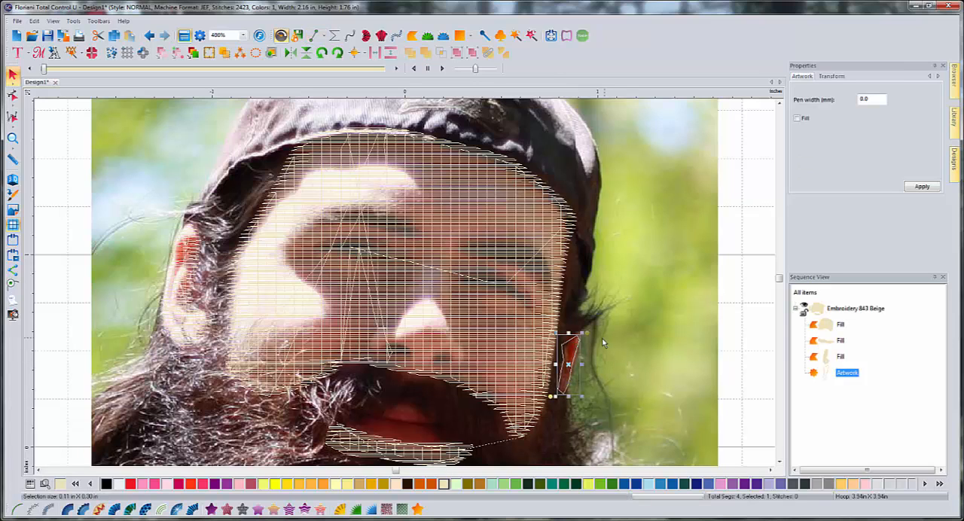
pyautogui.click(214, 510)
pyautogui.click(643, 258)
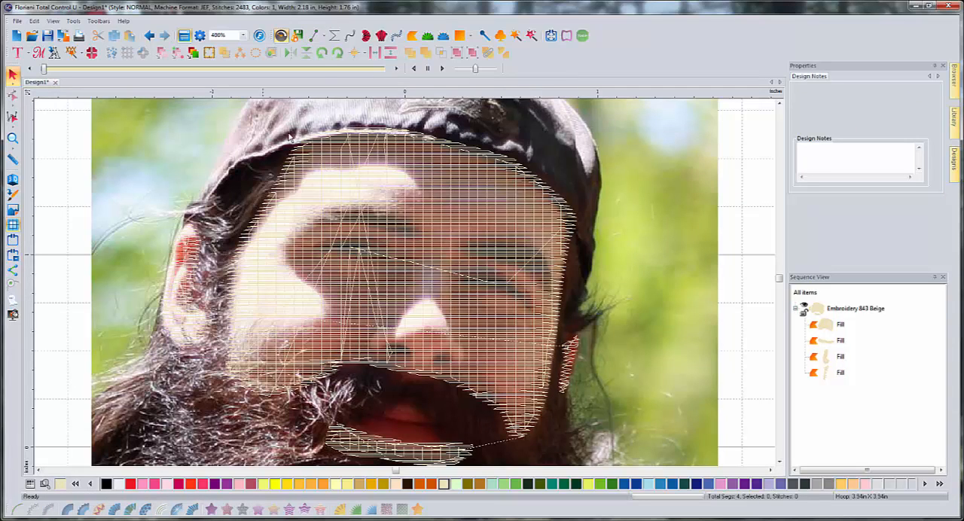
# - Begin a hair and beard outline with the Line tool, running along the cap's left edge and over the left ear's top to its inner side
pyautogui.click(314, 36)
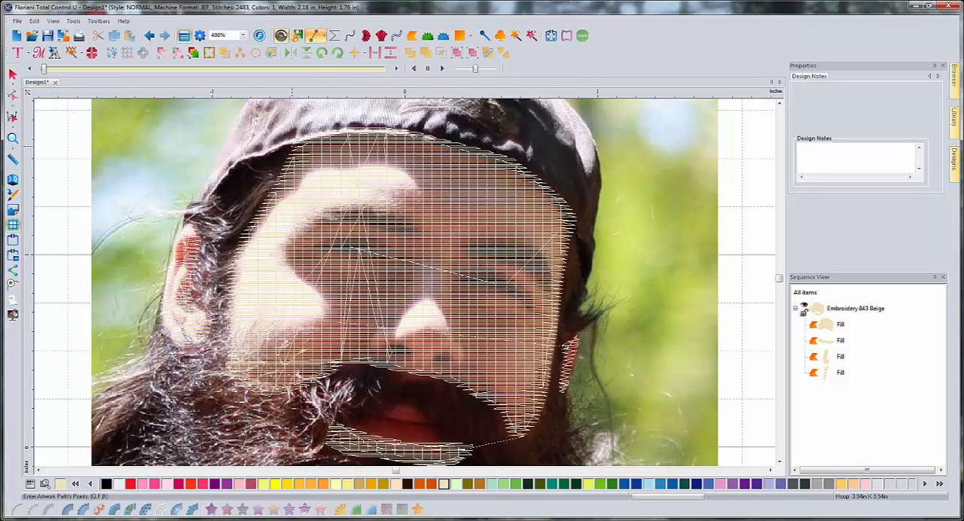
pyautogui.click(272, 152)
pyautogui.click(244, 164)
pyautogui.click(219, 185)
pyautogui.click(211, 195)
pyautogui.click(181, 218)
pyautogui.click(197, 268)
# - Continue the hair and beard outline down the left ear's inner edge to the earlobe
pyautogui.click(40, 471)
pyautogui.click(39, 471)
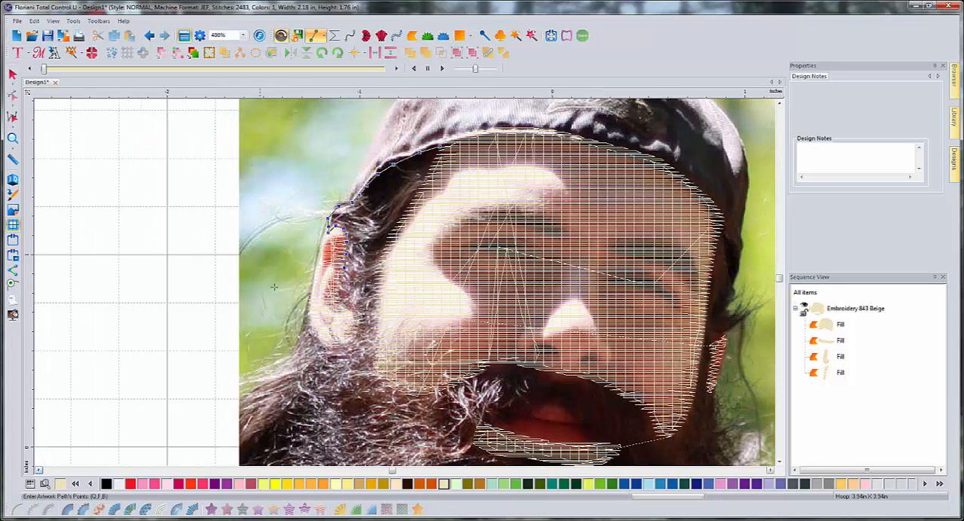
pyautogui.scroll(-2, 341, 269)
pyautogui.scroll(4, 387, 275)
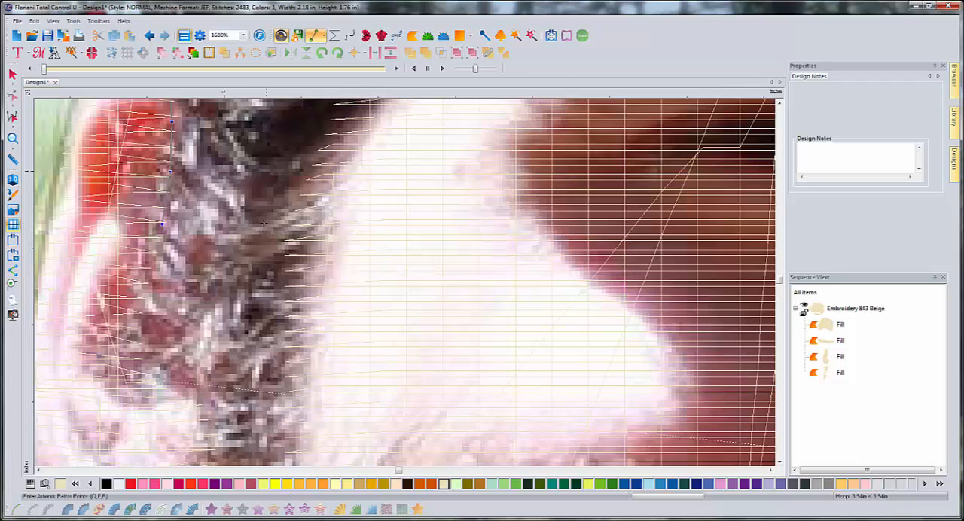
pyautogui.click(40, 471)
pyautogui.click(39, 471)
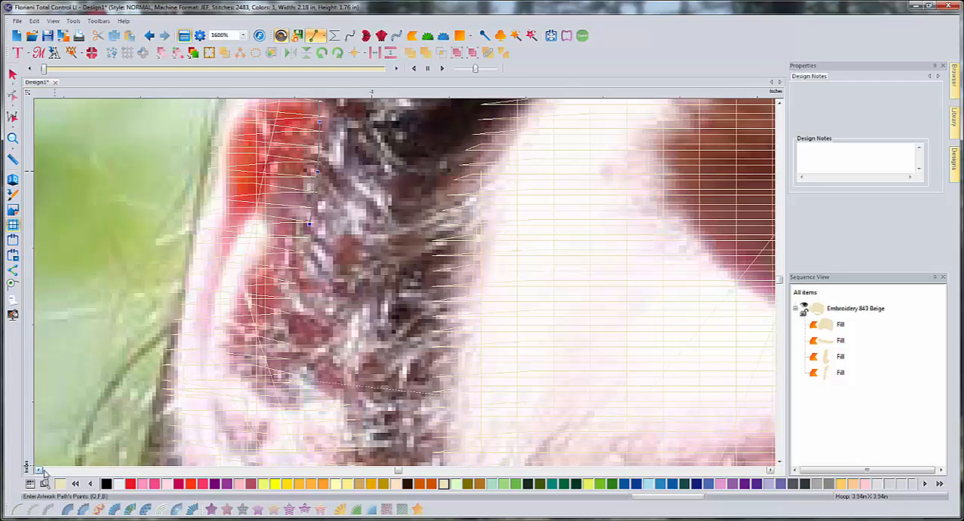
pyautogui.click(301, 250)
pyautogui.click(287, 294)
pyautogui.click(278, 332)
pyautogui.click(283, 367)
pyautogui.click(300, 392)
pyautogui.click(333, 406)
pyautogui.click(350, 418)
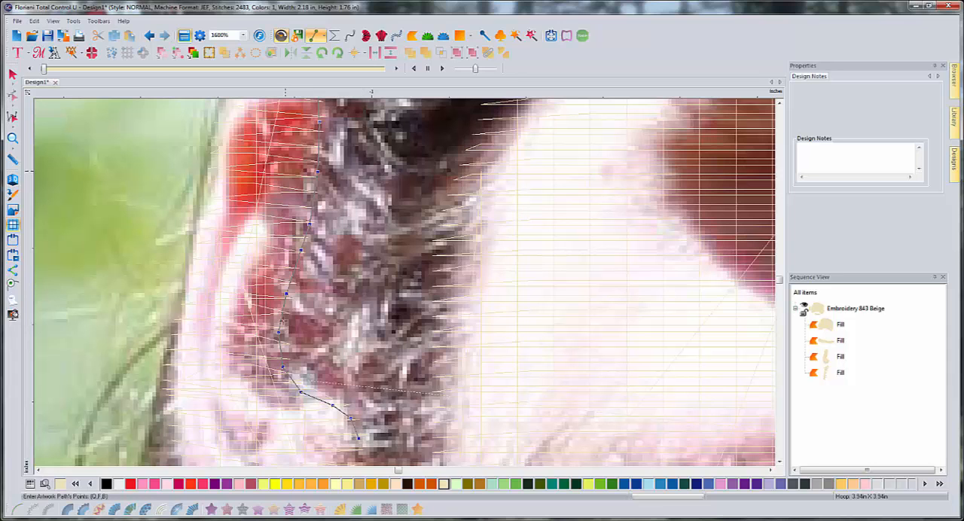
# - Lead the hair and beard outline around the bottom of the left earlobe to the ear's outer edge
pyautogui.scroll(-5, 407, 299)
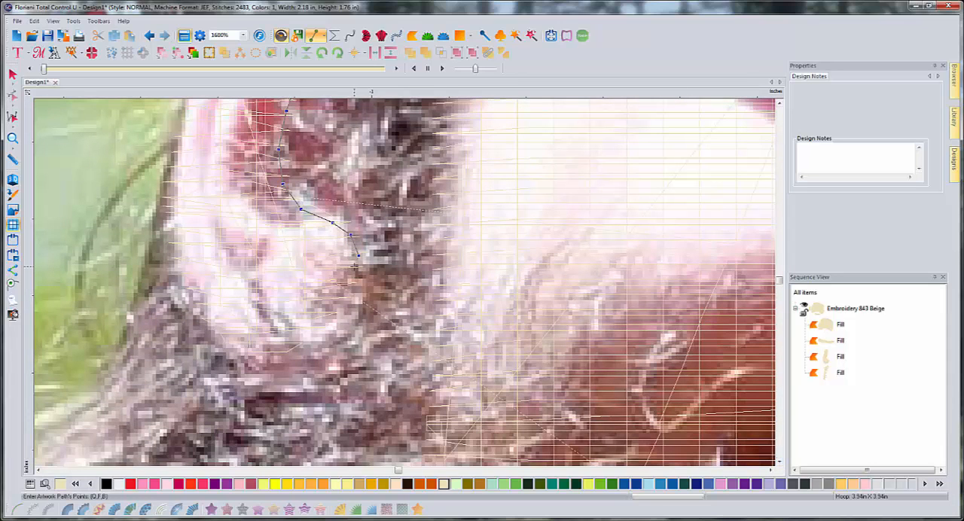
pyautogui.click(354, 266)
pyautogui.click(309, 323)
pyautogui.click(295, 338)
pyautogui.scroll(-2, 294, 339)
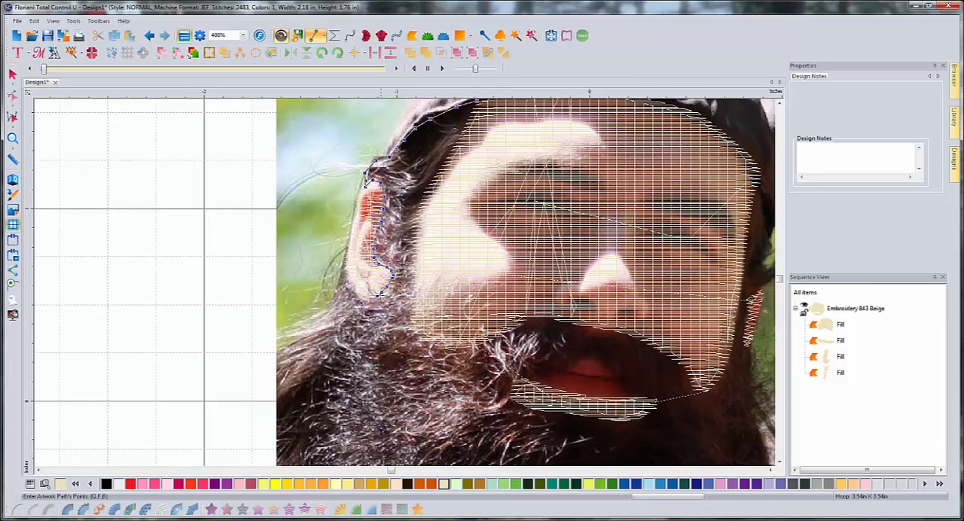
pyautogui.click(360, 289)
pyautogui.click(350, 280)
pyautogui.click(346, 272)
pyautogui.click(345, 265)
# - Trace the hair and beard outline down the beard's left side toward its lower edge
pyautogui.scroll(-5, 407, 281)
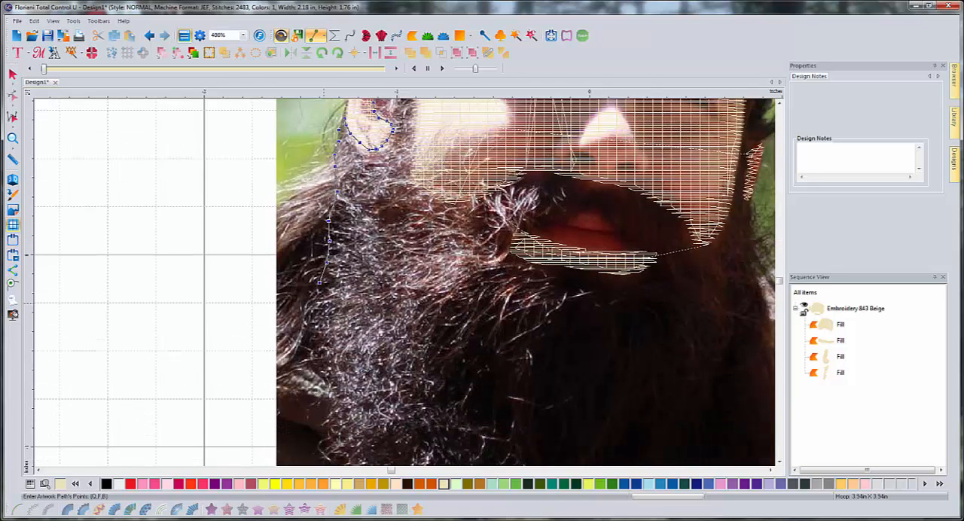
pyautogui.click(316, 337)
pyautogui.click(322, 388)
pyautogui.click(326, 417)
pyautogui.scroll(-4, 333, 441)
# - Carry the hair and beard outline along the beard's lower-left edge to its lowest point
pyautogui.click(349, 356)
pyautogui.click(379, 378)
pyautogui.click(417, 397)
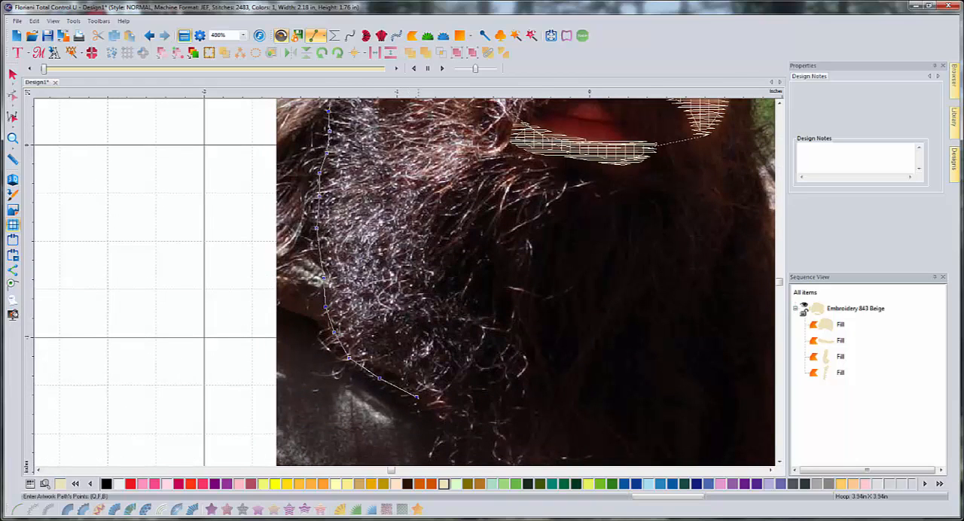
pyautogui.click(450, 412)
pyautogui.click(528, 432)
pyautogui.click(548, 422)
pyautogui.hscroll(2, 549, 421)
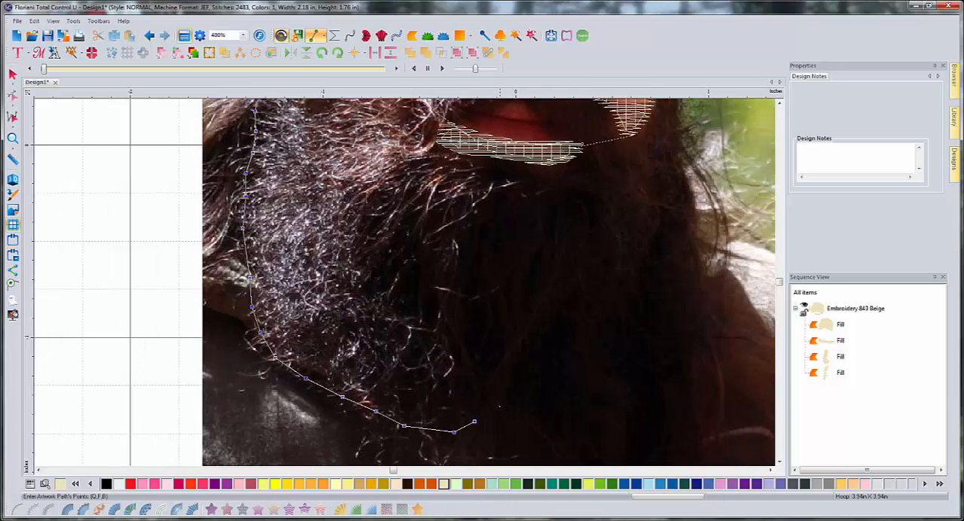
# - Bring the hair and beard outline diagonally up from the beard's lowest point and along its right side to about mouth level
pyautogui.click(497, 401)
pyautogui.click(516, 372)
pyautogui.click(526, 351)
pyautogui.click(542, 330)
pyautogui.click(563, 308)
pyautogui.click(589, 290)
pyautogui.click(609, 280)
pyautogui.click(633, 267)
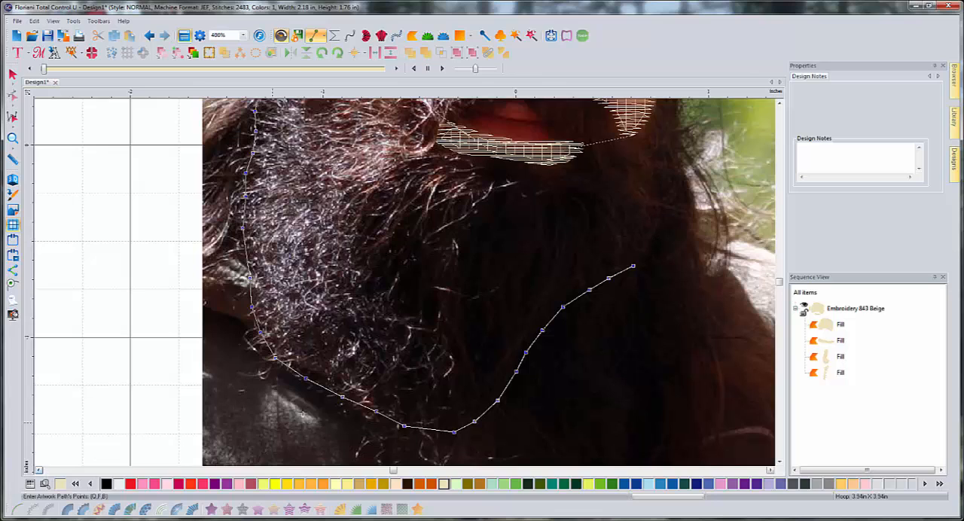
pyautogui.click(654, 235)
pyautogui.click(670, 195)
pyautogui.click(674, 166)
pyautogui.click(679, 136)
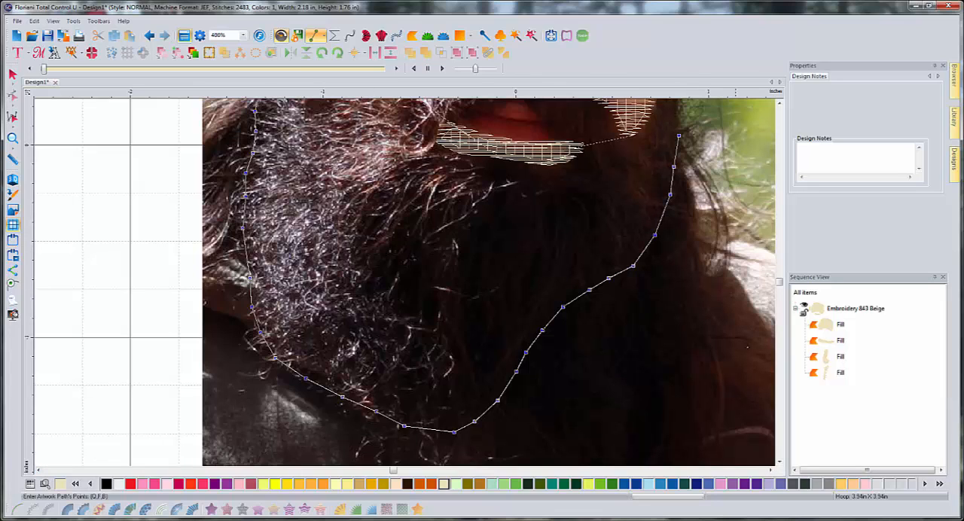
# - Continue the hair and beard outline up past the right ear and the side hair to the right temple
pyautogui.click(771, 470)
pyautogui.click(772, 471)
pyautogui.click(779, 105)
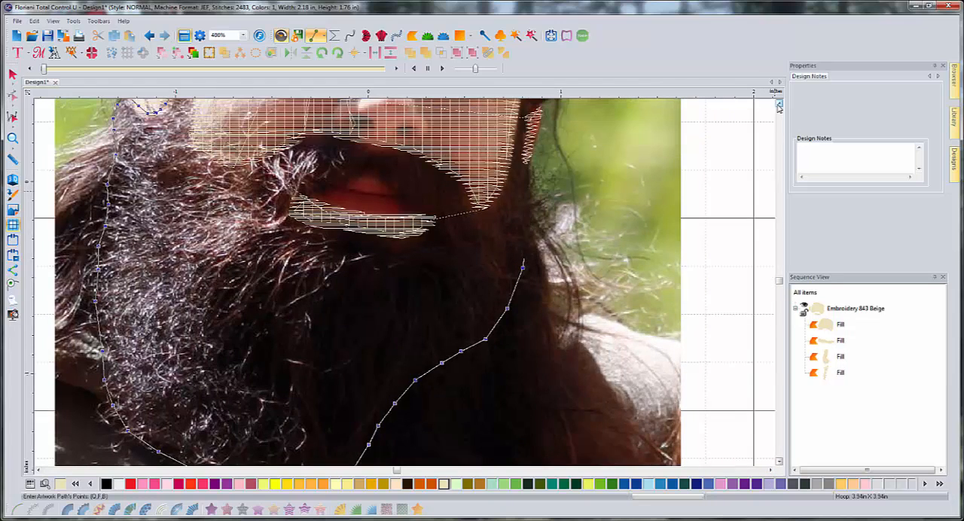
pyautogui.click(779, 105)
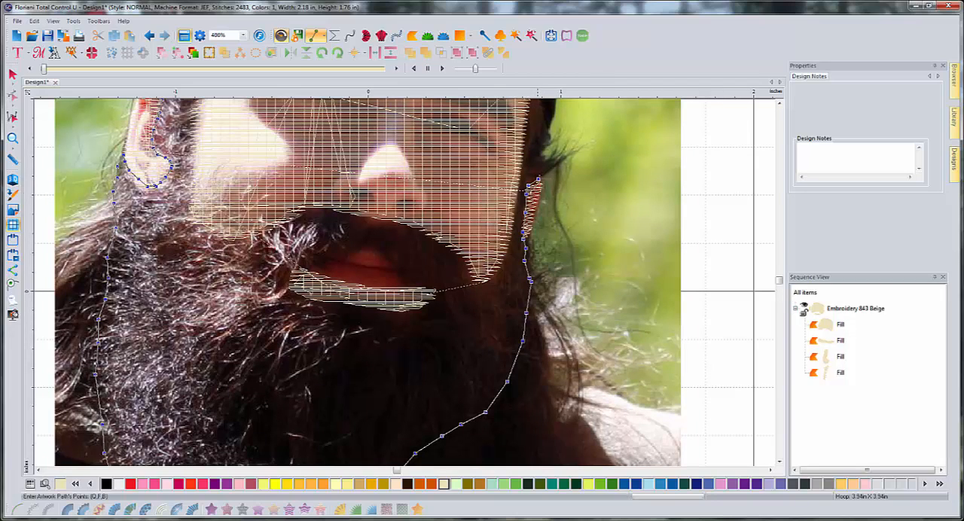
pyautogui.click(543, 157)
pyautogui.scroll(3, 405, 283)
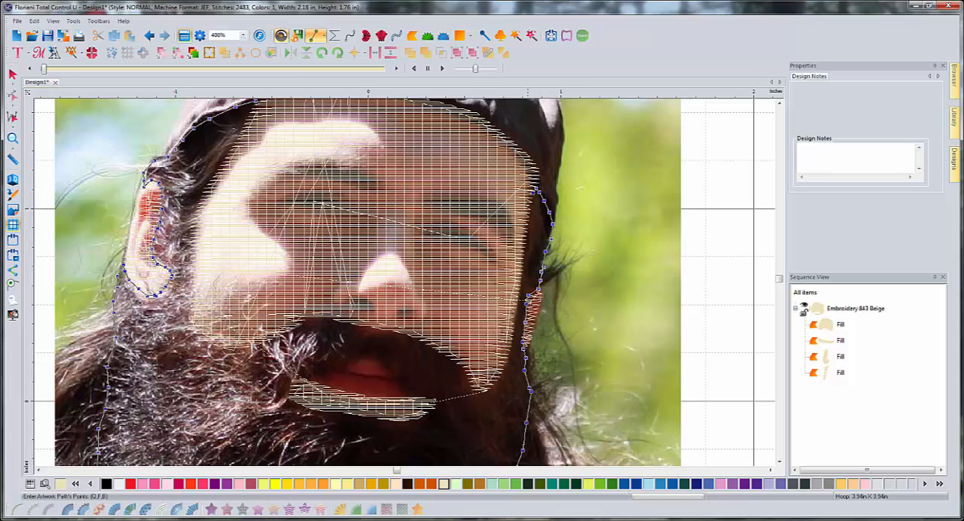
# - Turn the hair and beard outline back down along the face fill's right edge toward the cheek's lower tip
pyautogui.click(519, 255)
pyautogui.click(519, 281)
pyautogui.click(505, 360)
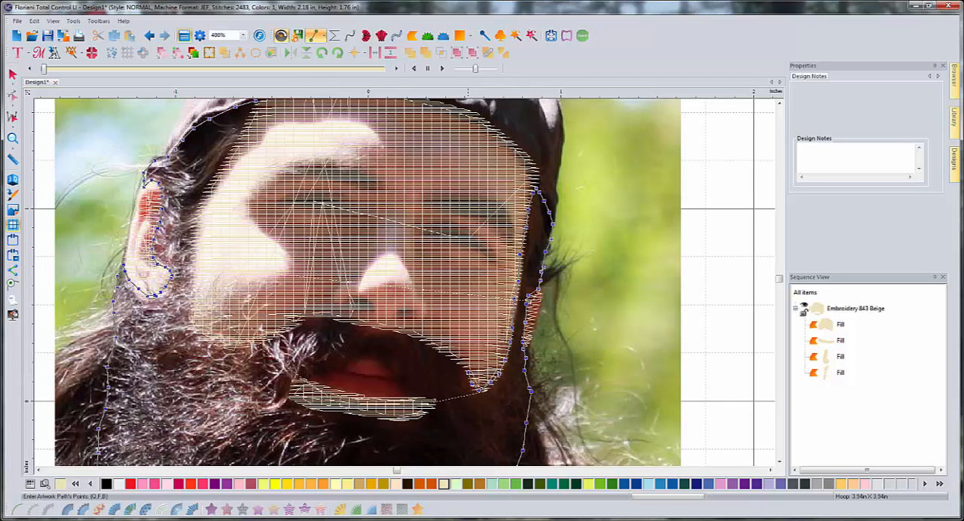
# - Trace the hair and beard outline along the moustache's upper edge toward the left cheek, replacing the misplaced points
pyautogui.click(463, 364)
pyautogui.click(407, 329)
pyautogui.press('BackSpace')
pyautogui.press('BackSpace')
pyautogui.click(405, 331)
pyautogui.click(335, 316)
pyautogui.click(317, 313)
pyautogui.click(276, 334)
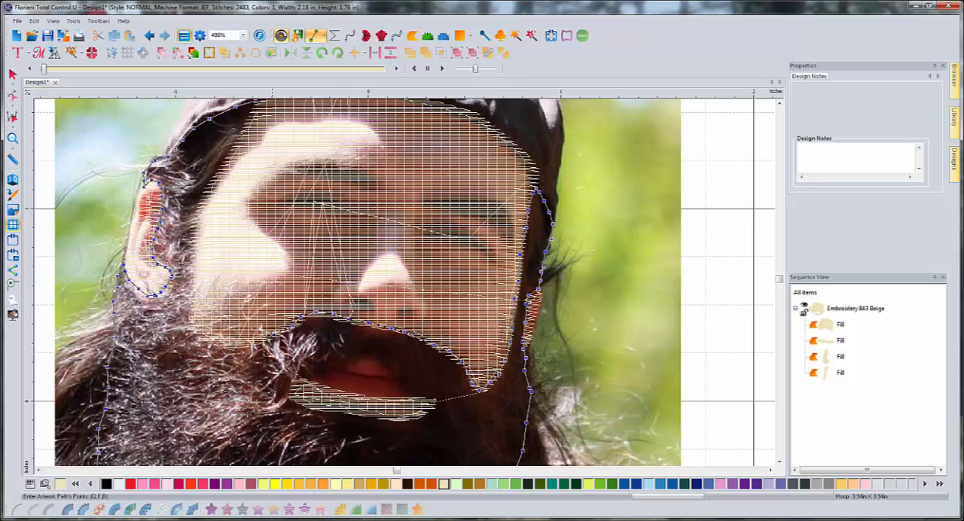
# - Lead the hair and beard outline around the left cheek's beard line and up the face fill's left edge to the cap
pyautogui.click(252, 345)
pyautogui.click(240, 348)
pyautogui.click(215, 344)
pyautogui.click(201, 338)
pyautogui.click(192, 330)
pyautogui.click(191, 317)
pyautogui.click(193, 288)
pyautogui.click(194, 256)
pyautogui.click(196, 216)
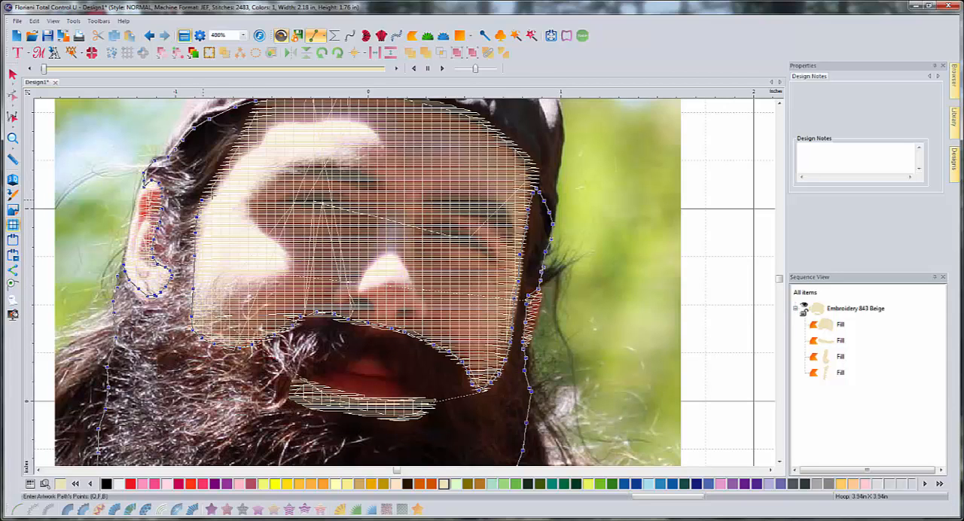
pyautogui.scroll(2, 203, 208)
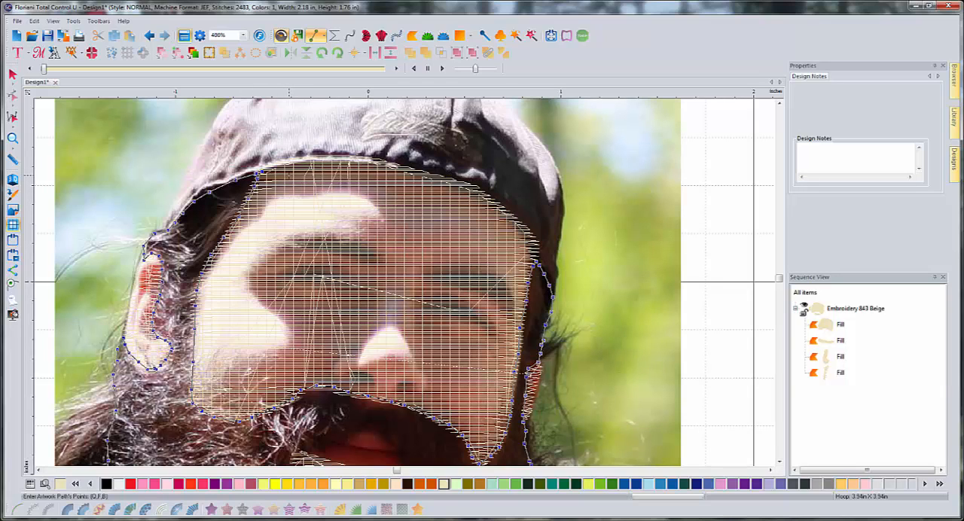
# - Finish the hair and beard outline and assign it the thread color Embroidery 337 Reddish Brown
pyautogui.press('Return')
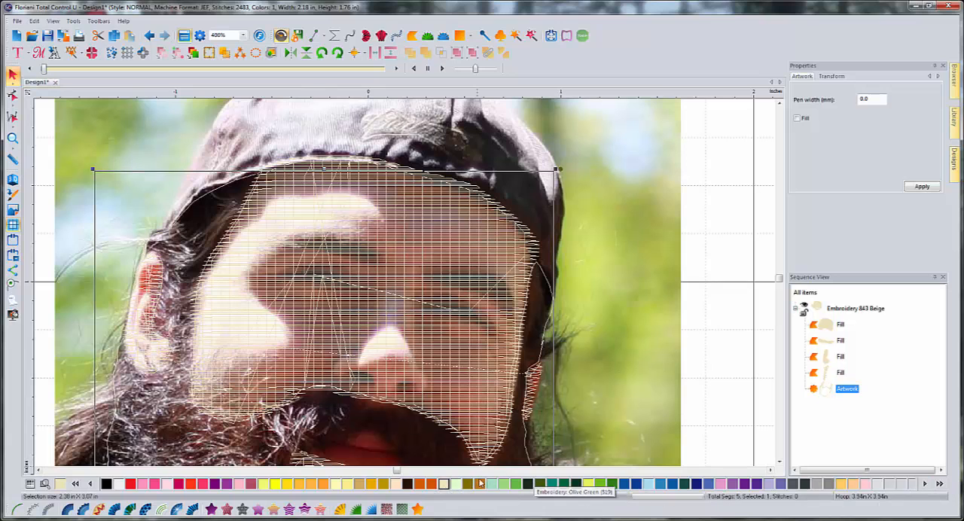
pyautogui.click(422, 485)
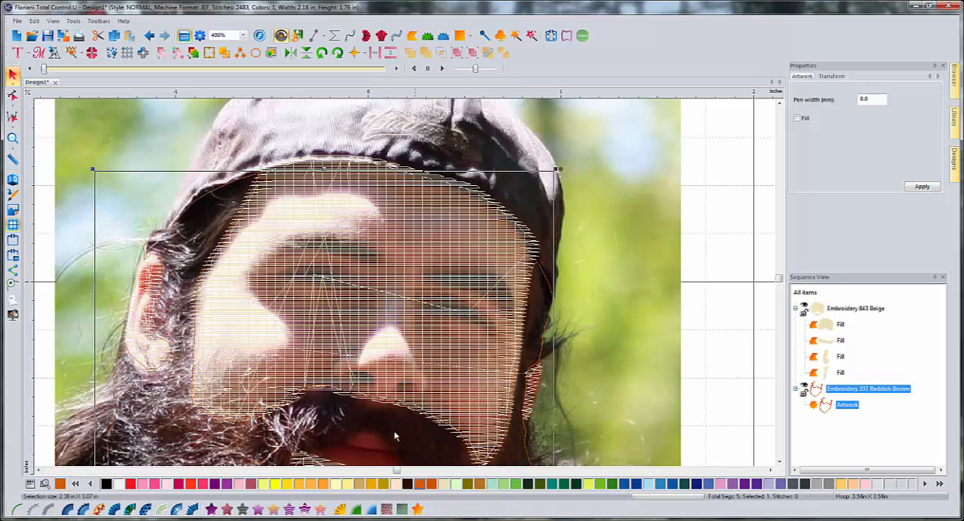
# - Move the outline points along the beard's lower-right edge outward so they form a smooth, full curve down to the beard's tip
pyautogui.scroll(-5, 544, 398)
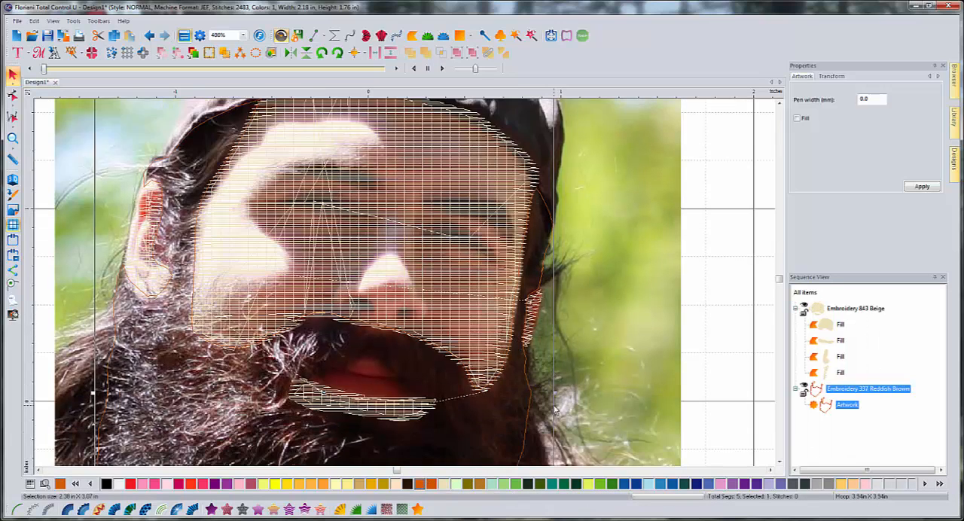
pyautogui.scroll(-3, 546, 394)
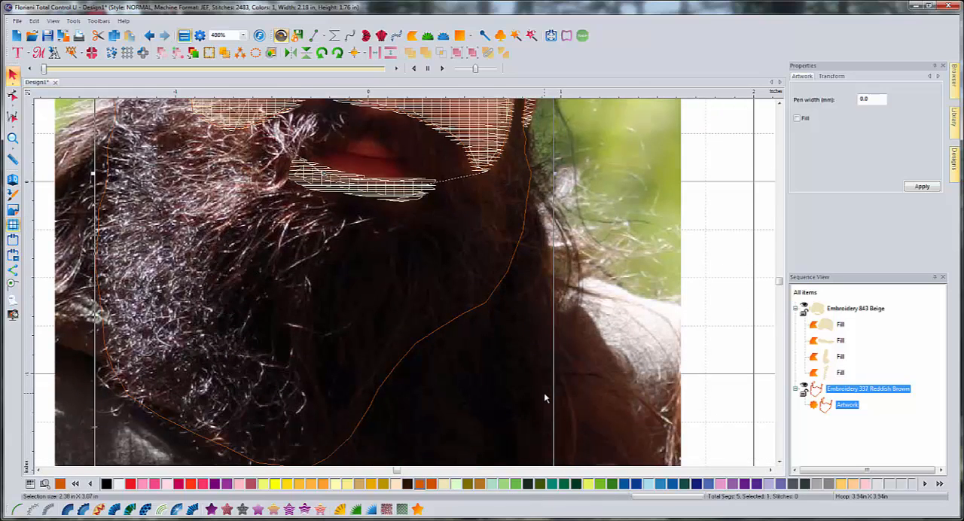
pyautogui.scroll(3, 545, 398)
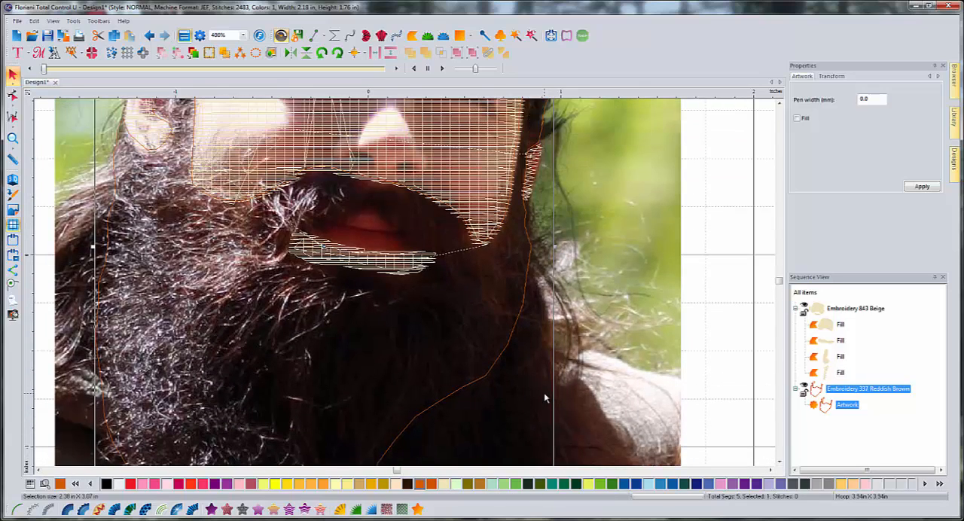
pyautogui.scroll(-2, 544, 398)
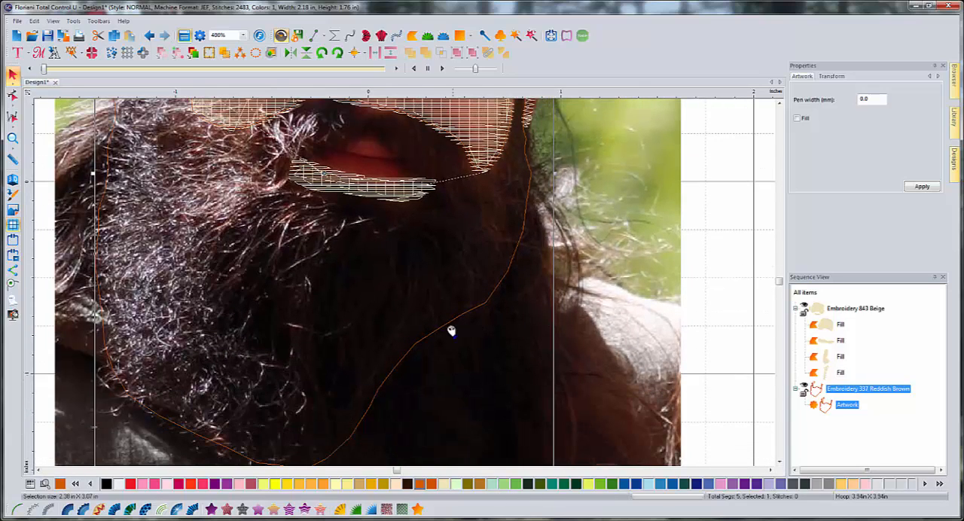
pyautogui.scroll(-1, 377, 422)
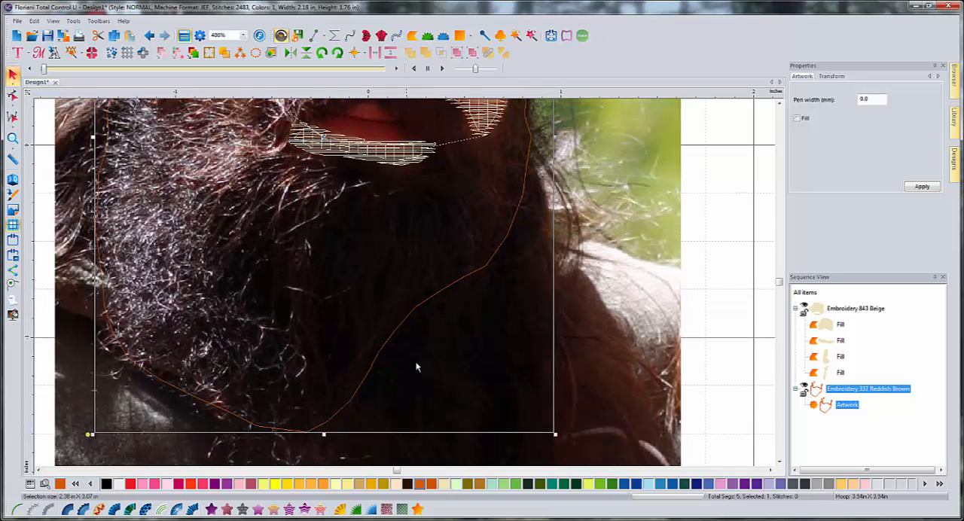
pyautogui.scroll(1, 447, 318)
pyautogui.scroll(-1, 437, 347)
pyautogui.click(14, 96)
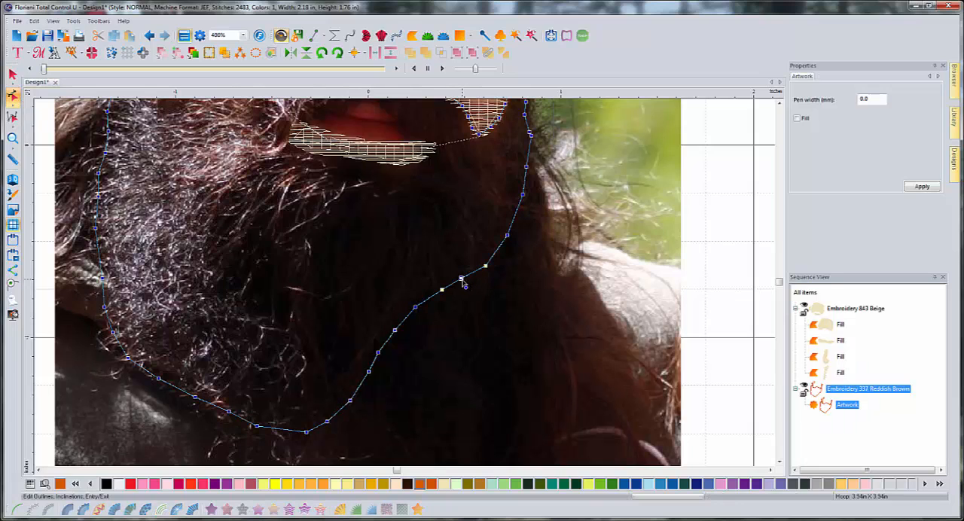
pyautogui.moveTo(462, 280); pyautogui.dragTo(330, 436)
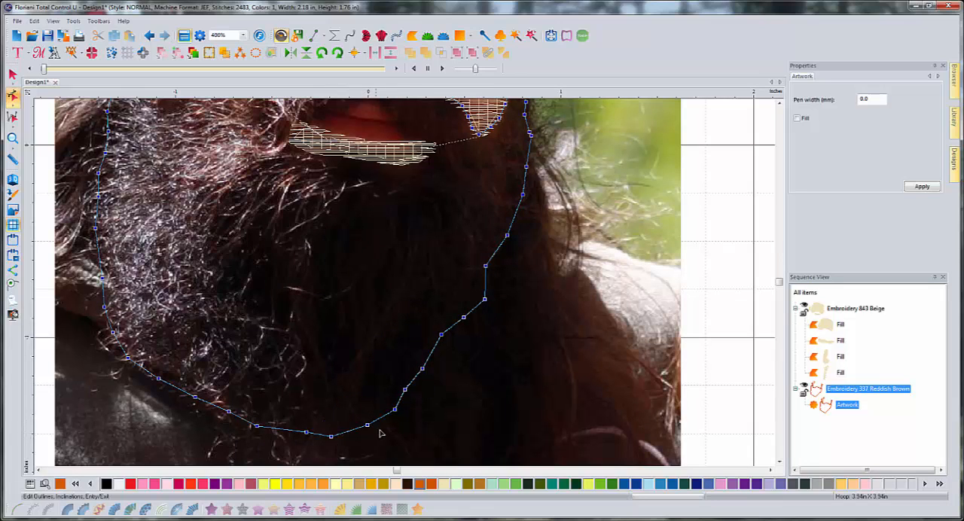
pyautogui.moveTo(485, 301); pyautogui.dragTo(445, 338)
pyautogui.moveTo(406, 391); pyautogui.dragTo(431, 370)
pyautogui.moveTo(446, 338); pyautogui.dragTo(498, 271)
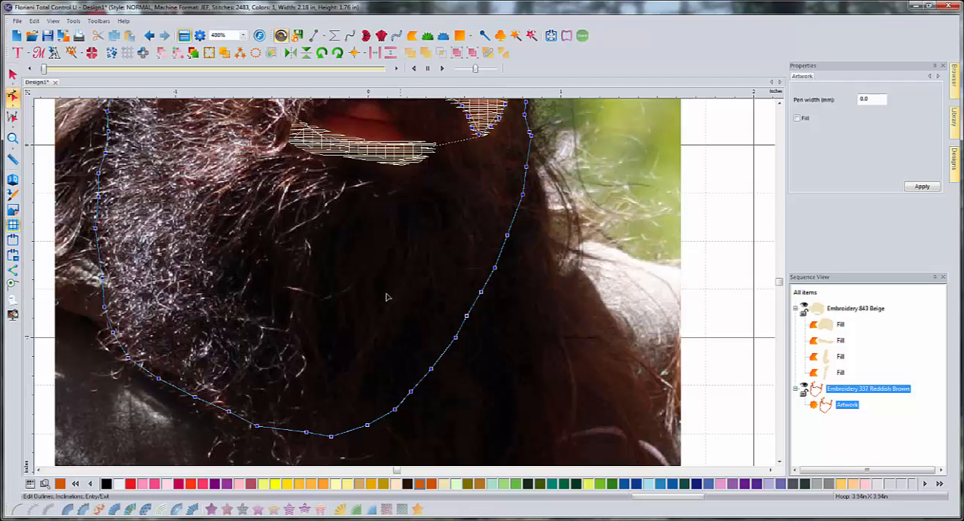
pyautogui.scroll(-1, 385, 297)
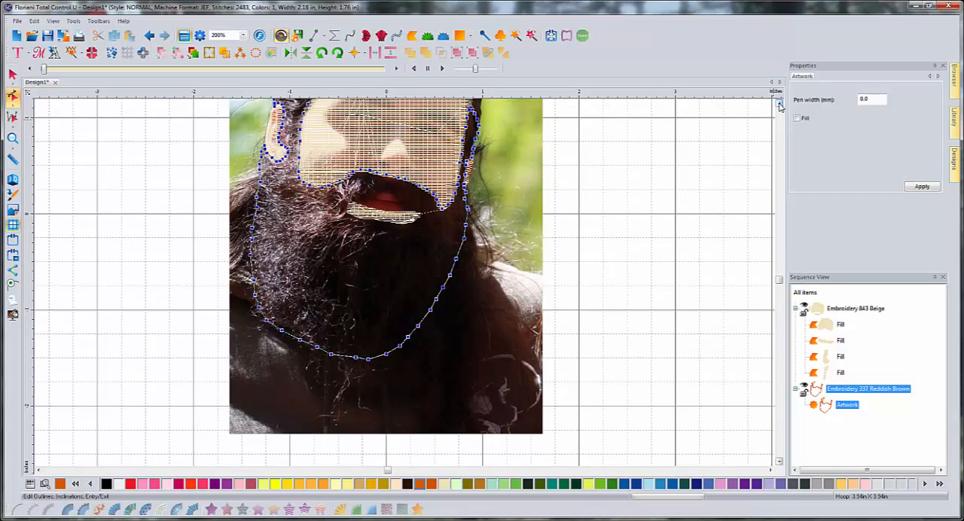
pyautogui.click(780, 104)
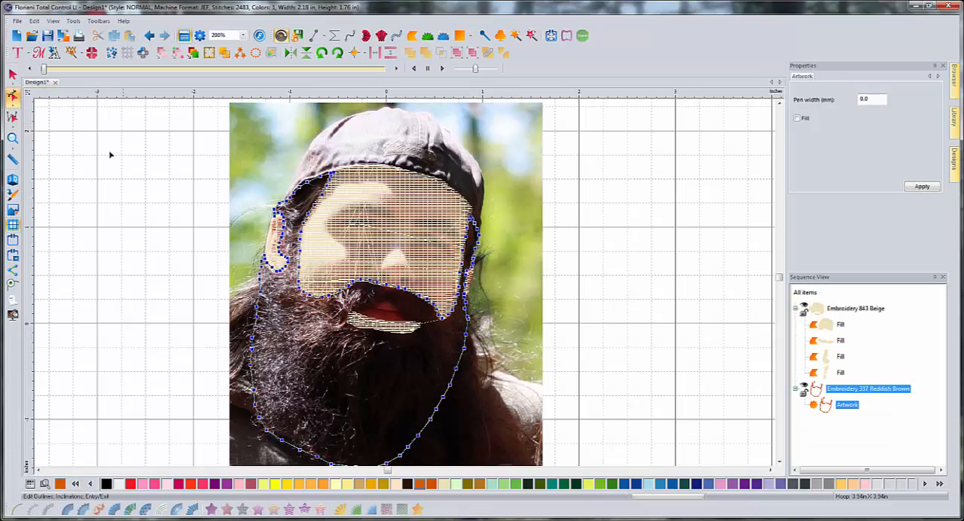
pyautogui.click(189, 226)
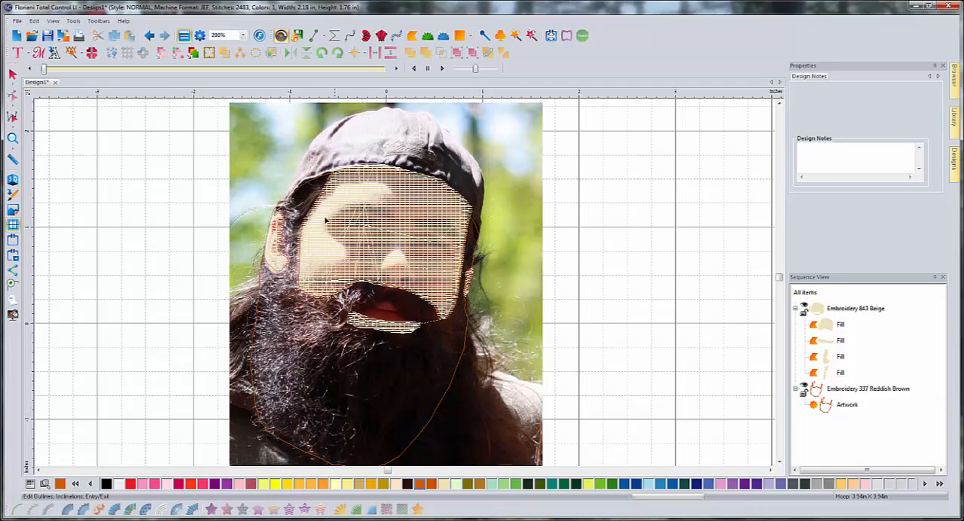
# - Start an artwork outline along the upper edge of the beige fill below the mouth, beginning at its left end
pyautogui.doubleClick(461, 363)
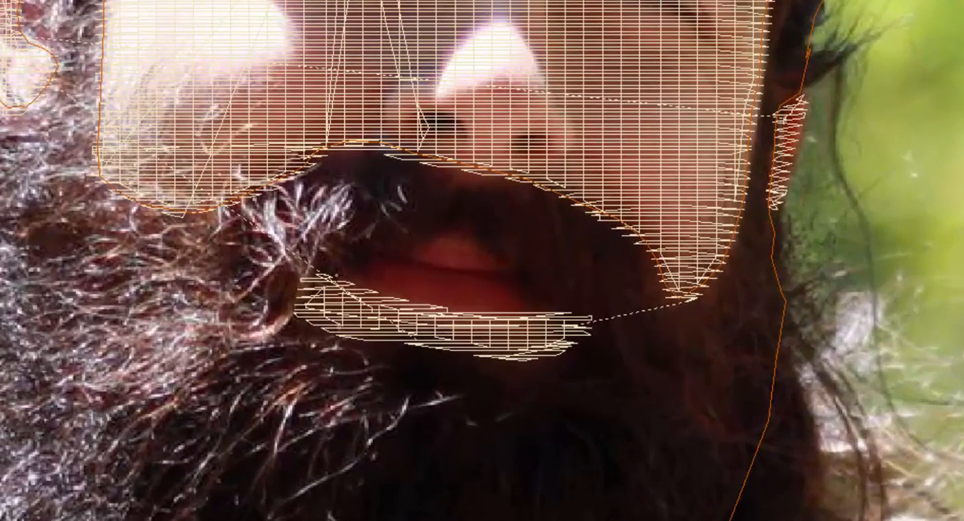
pyautogui.click(322, 275)
pyautogui.click(345, 285)
pyautogui.click(390, 298)
pyautogui.click(435, 309)
pyautogui.click(476, 314)
pyautogui.click(524, 315)
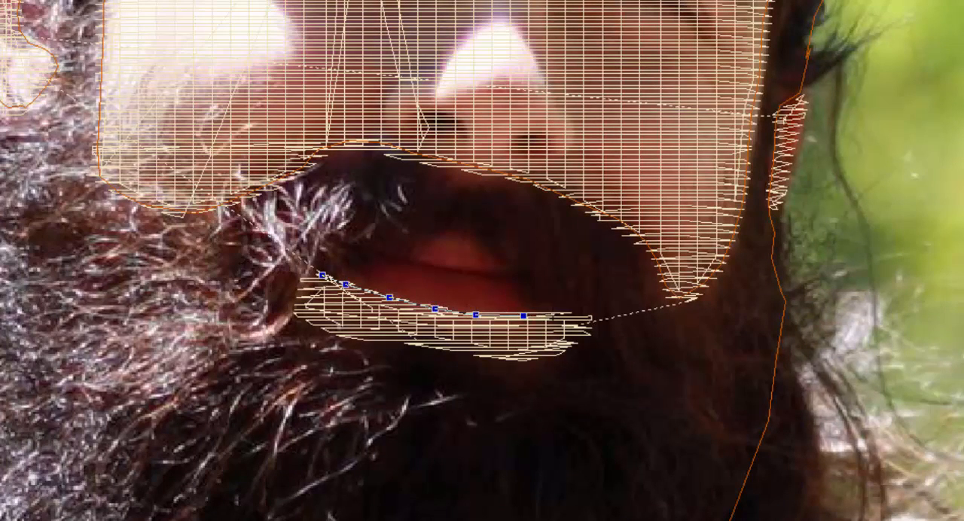
# - Carry the outline around the right end of the beige fill below the mouth
pyautogui.click(555, 313)
pyautogui.click(575, 315)
pyautogui.click(591, 319)
pyautogui.click(581, 329)
pyautogui.click(570, 348)
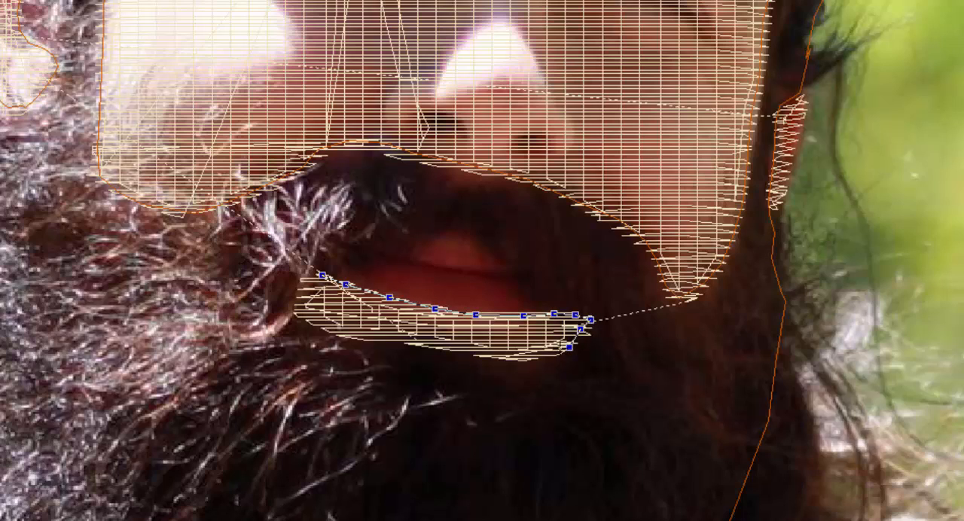
# - Trace the outline back along the lower edge of the beige fill below the mouth
pyautogui.click(547, 354)
pyautogui.click(528, 357)
pyautogui.click(501, 356)
pyautogui.click(462, 352)
pyautogui.click(428, 345)
pyautogui.click(389, 337)
pyautogui.click(366, 336)
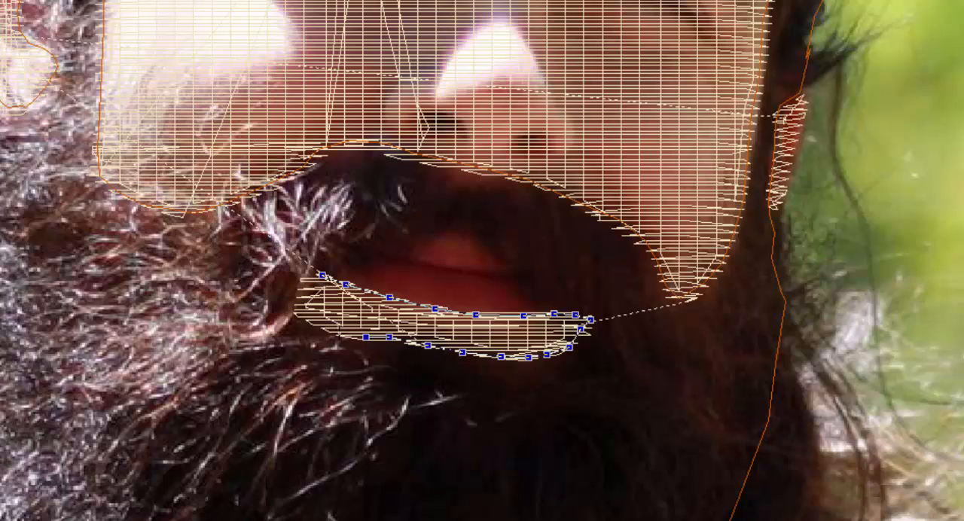
# - Bring the outline around the left end of the beige fill below the mouth to its starting point and finish it
pyautogui.click(335, 331)
pyautogui.click(308, 321)
pyautogui.click(292, 308)
pyautogui.click(301, 288)
pyautogui.click(317, 274)
pyautogui.press('Return')
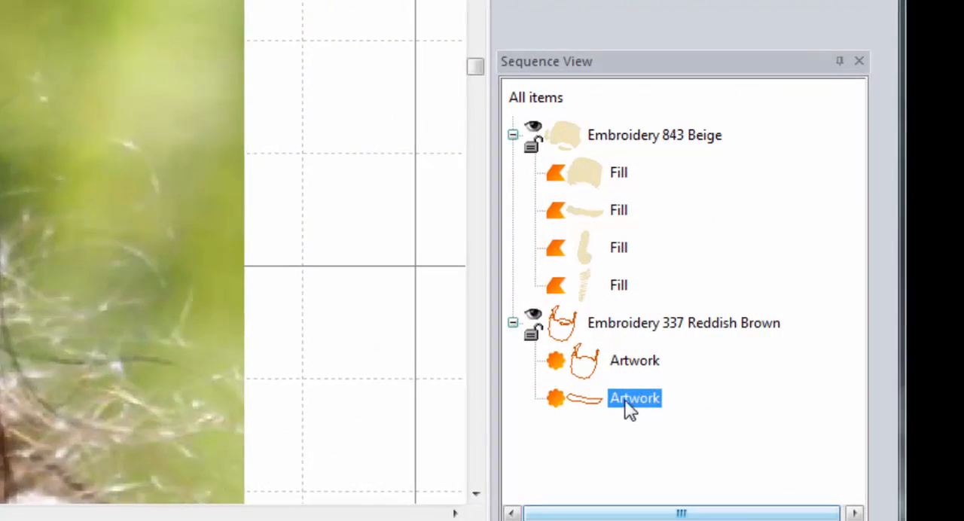
# - Combine the hair and beard outline with the small outline below the mouth and convert the combined artwork to a fill
pyautogui.keyDown('ctrl'); pyautogui.click(640, 361); pyautogui.keyUp('ctrl')
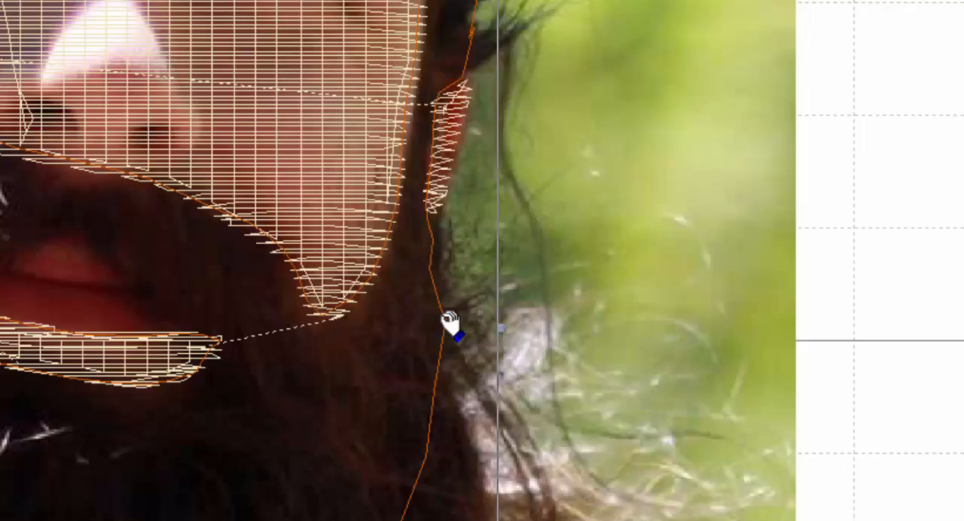
pyautogui.rightClick(449, 323)
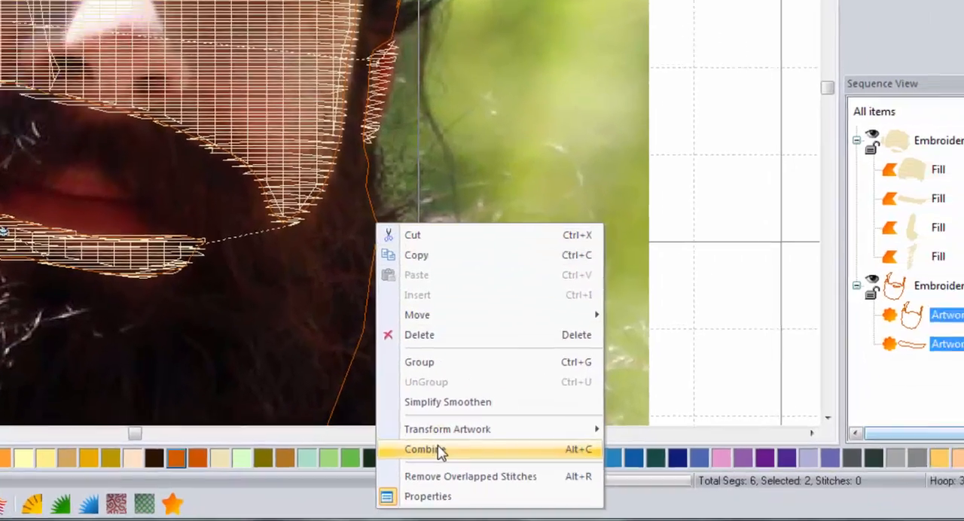
pyautogui.click(440, 449)
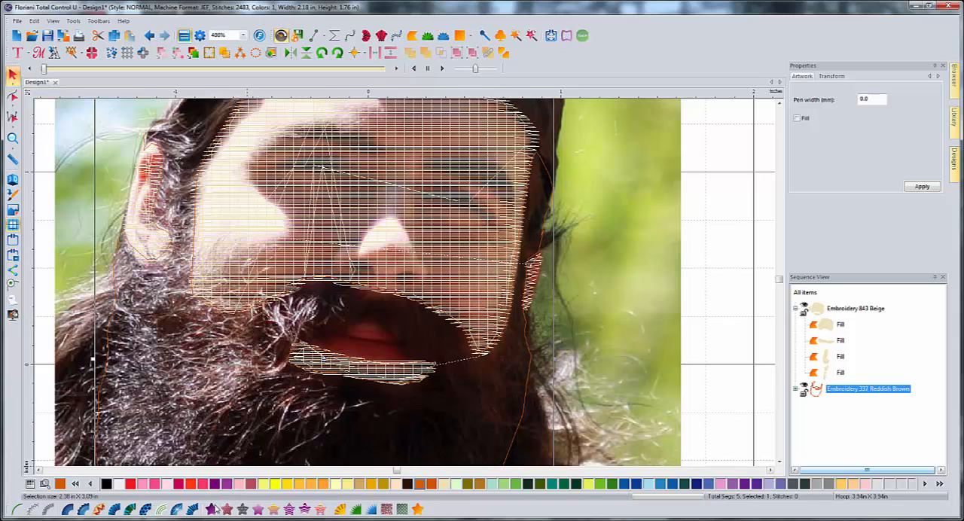
pyautogui.click(212, 509)
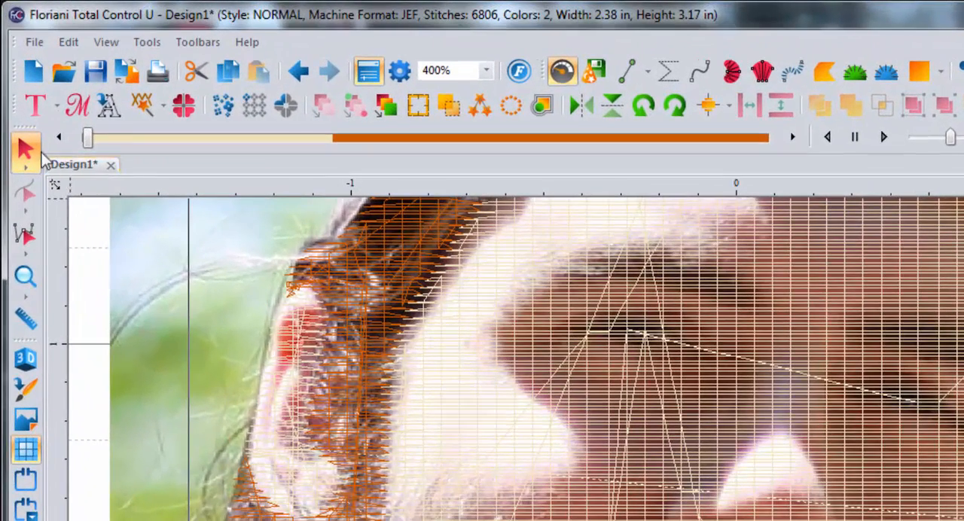
# - Change the stitch inclination of the reddish brown hair and beard fill to a diagonal direction
pyautogui.click(23, 214)
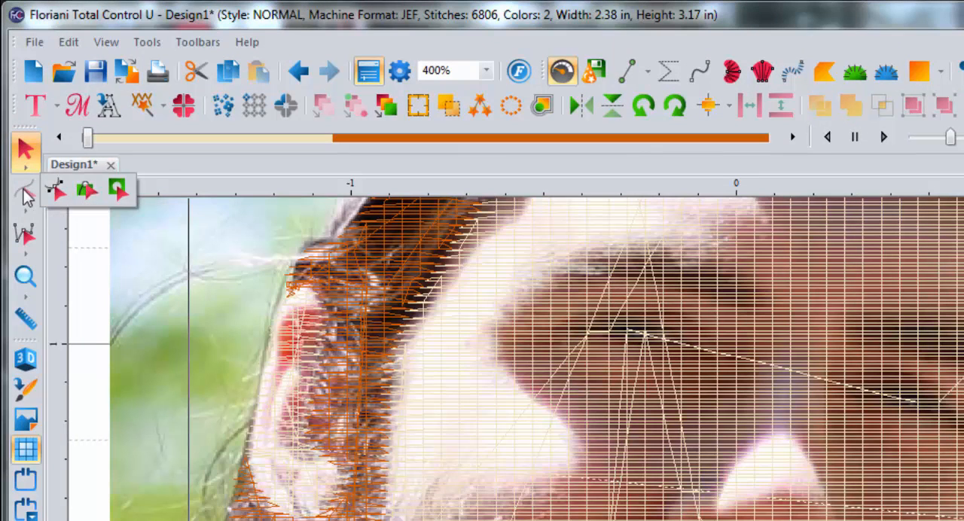
pyautogui.click(30, 205)
pyautogui.click(27, 213)
pyautogui.click(56, 190)
pyautogui.click(25, 193)
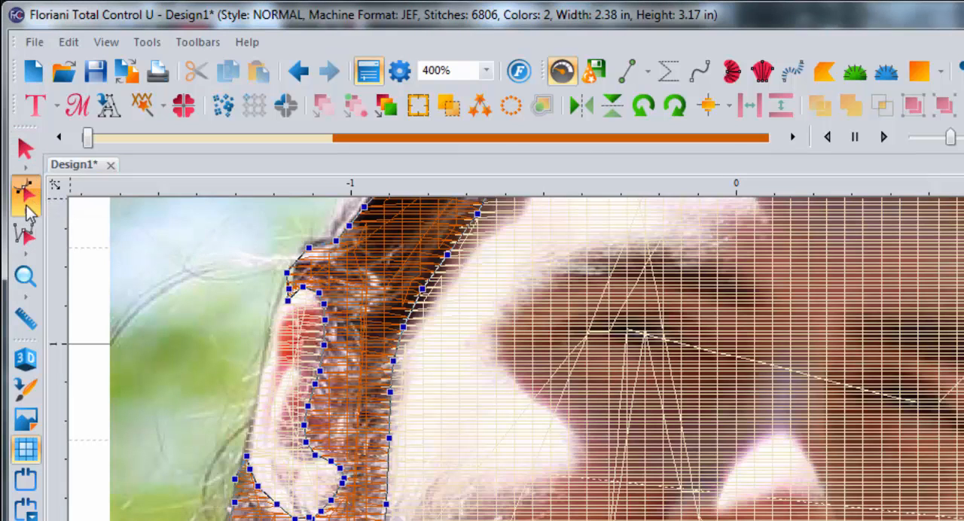
pyautogui.click(26, 212)
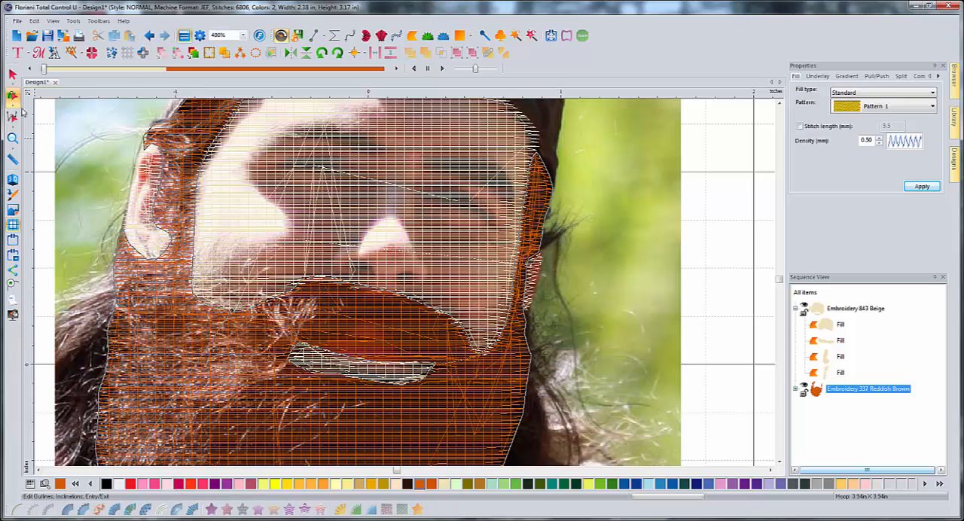
pyautogui.click(12, 73)
pyautogui.click(455, 326)
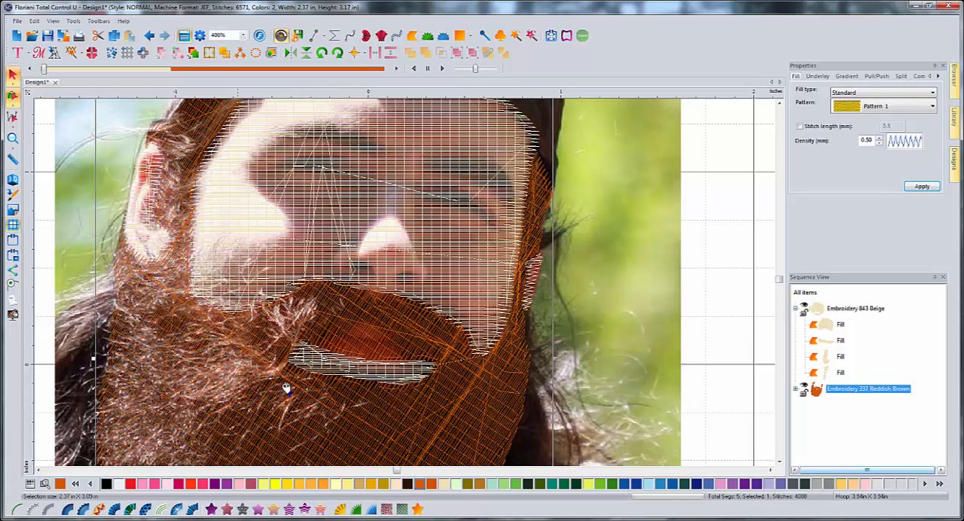
pyautogui.click(616, 330)
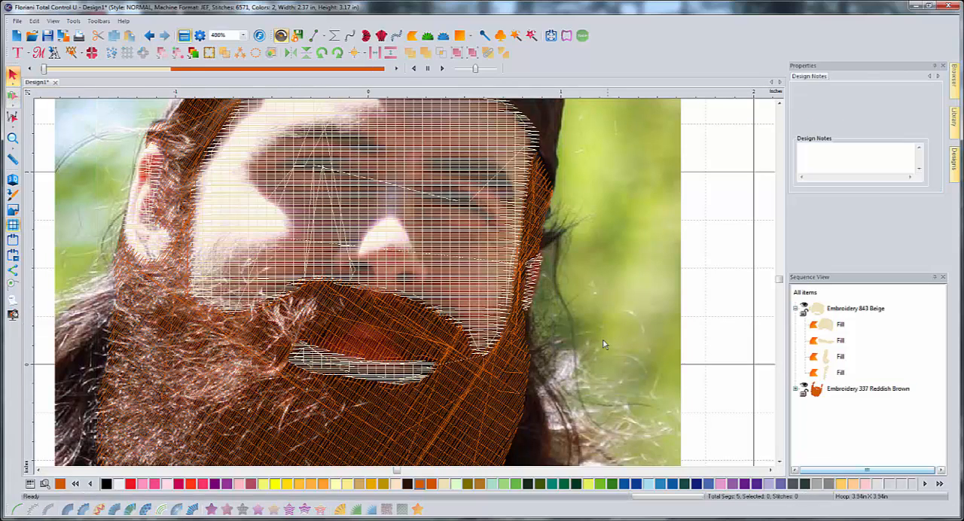
# - Trace the start of a cap outline along the brim from the right temple across the forehead to the left side hair
pyautogui.scroll(-1, 601, 349)
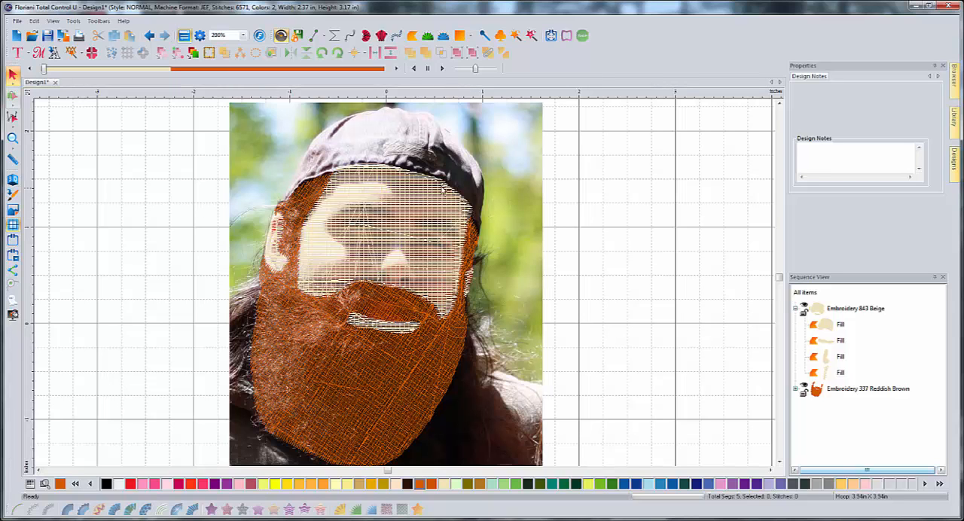
pyautogui.click(780, 104)
pyautogui.click(779, 104)
pyautogui.scroll(1, 553, 238)
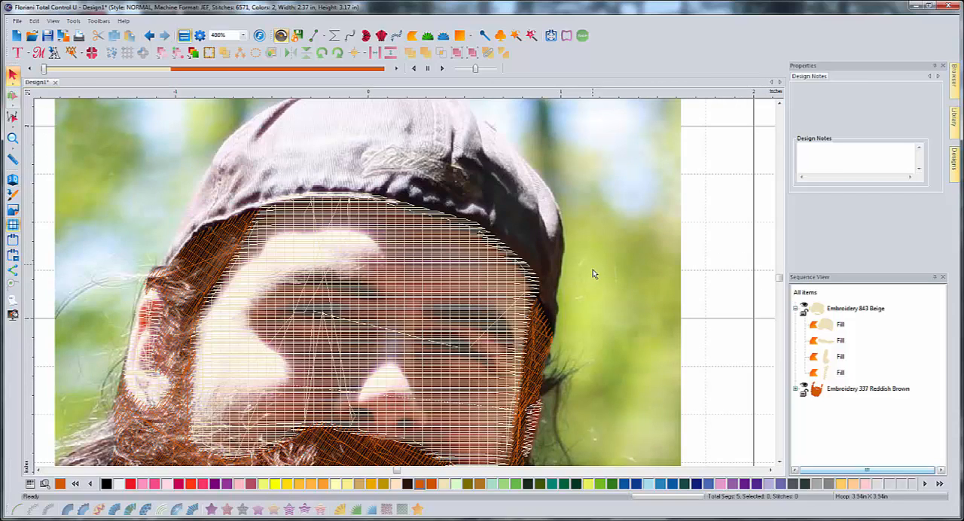
pyautogui.click(771, 471)
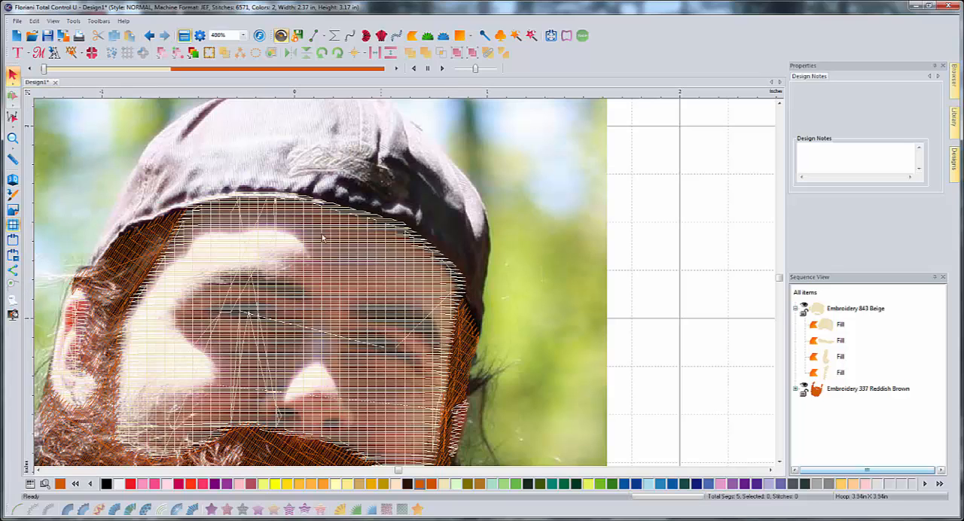
pyautogui.click(316, 35)
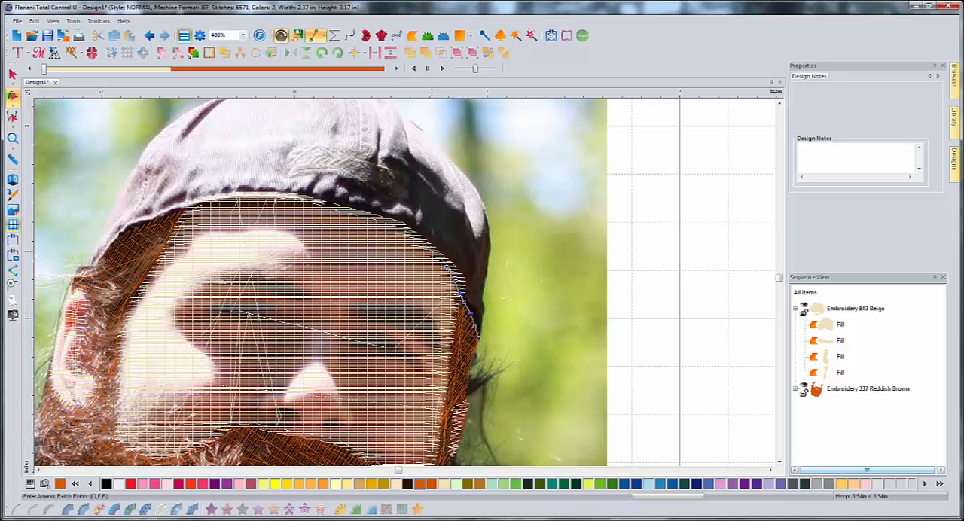
pyautogui.click(411, 239)
pyautogui.click(395, 229)
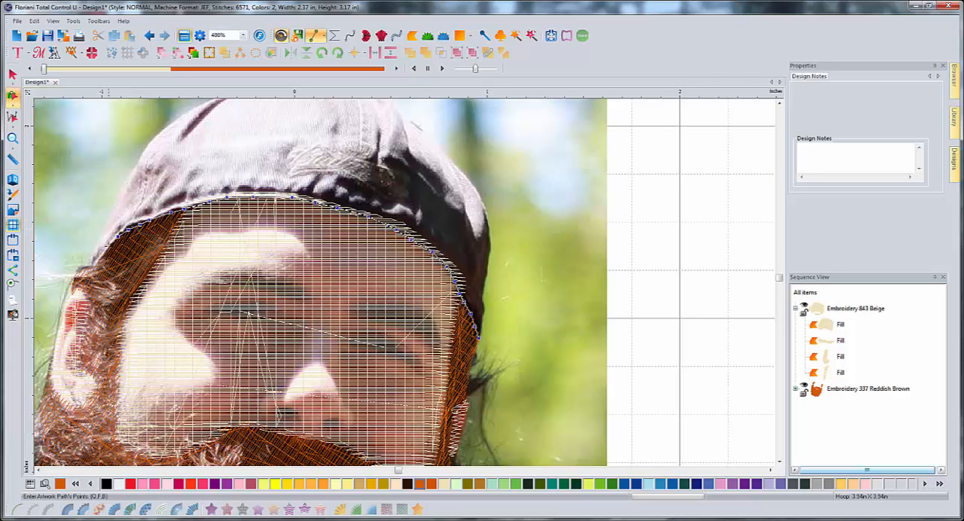
# - Lead the cap outline up the cap's left side toward the crown, replacing the misplaced points
pyautogui.click(103, 229)
pyautogui.click(118, 198)
pyautogui.click(135, 171)
pyautogui.click(147, 145)
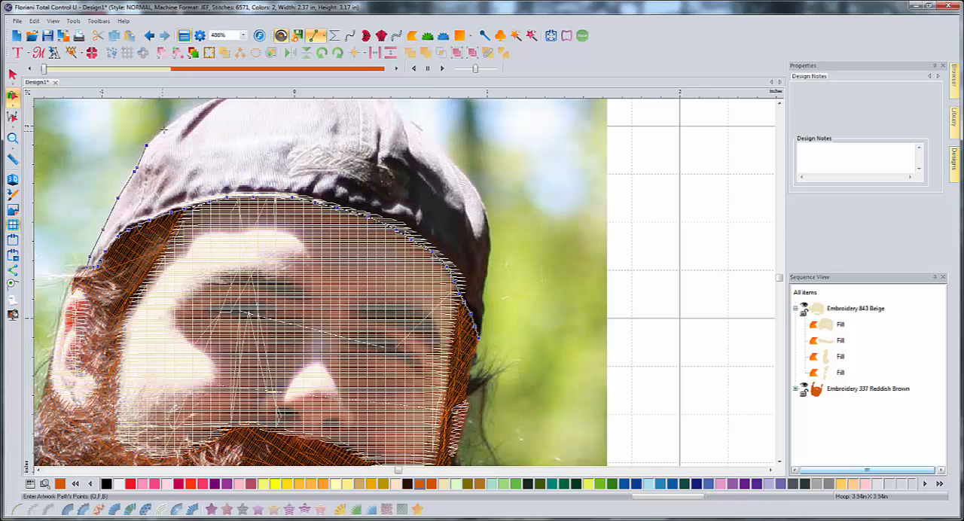
pyautogui.press('BackSpace')
pyautogui.press('BackSpace')
pyautogui.click(142, 152)
pyautogui.click(163, 128)
pyautogui.click(188, 113)
# - Continue the cap outline from the upper left side across the top of the crown
pyautogui.scroll(3, 220, 131)
pyautogui.click(201, 214)
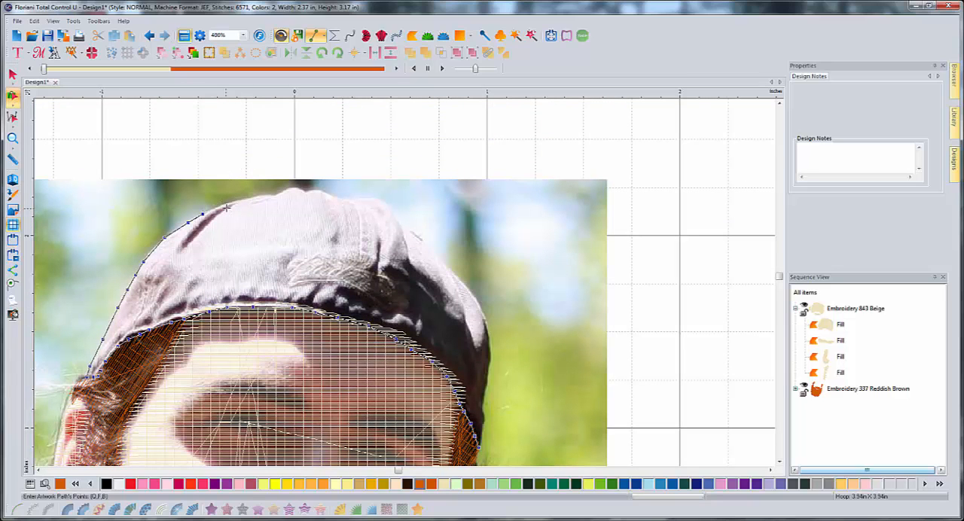
pyautogui.click(225, 204)
pyautogui.click(336, 195)
pyautogui.click(345, 198)
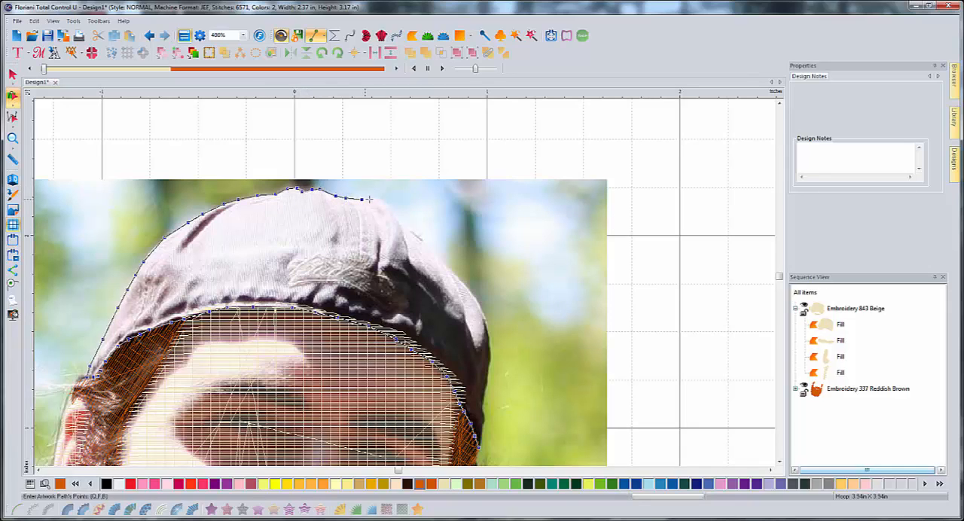
# - Trace the cap outline down the right side to the right temple and finish the artwork
pyautogui.click(386, 201)
pyautogui.click(399, 217)
pyautogui.click(440, 258)
pyautogui.click(451, 270)
pyautogui.click(467, 286)
pyautogui.click(481, 308)
pyautogui.click(491, 341)
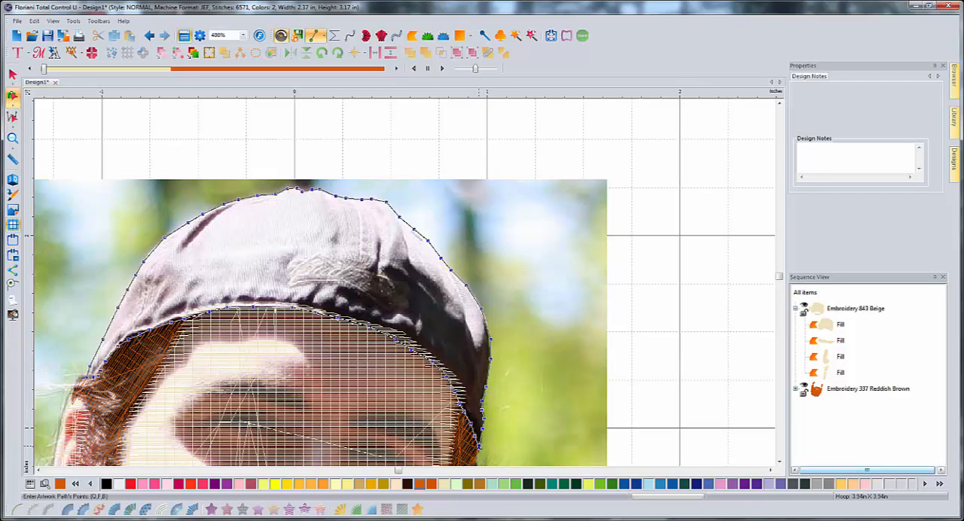
pyautogui.press('Return')
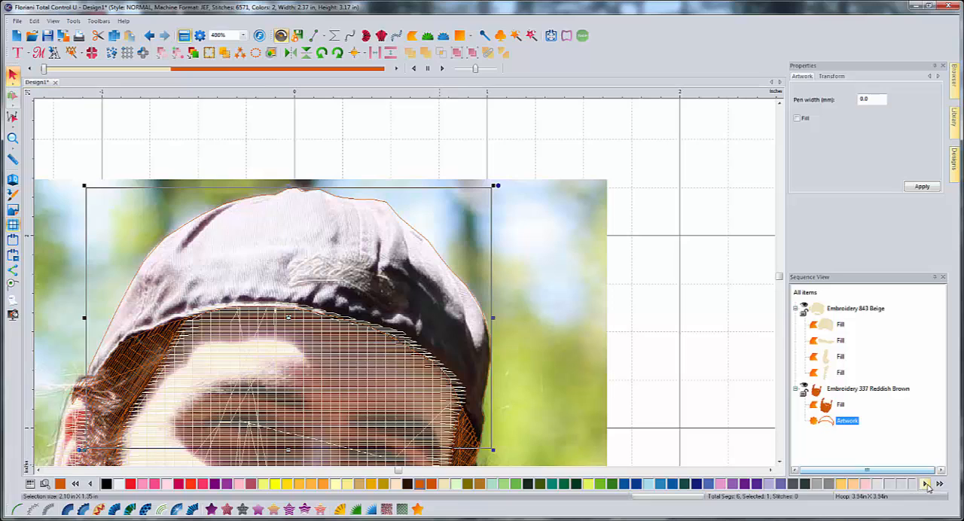
# - Color the cap outline Dark Brown and convert it to a standard fill
pyautogui.click(407, 483)
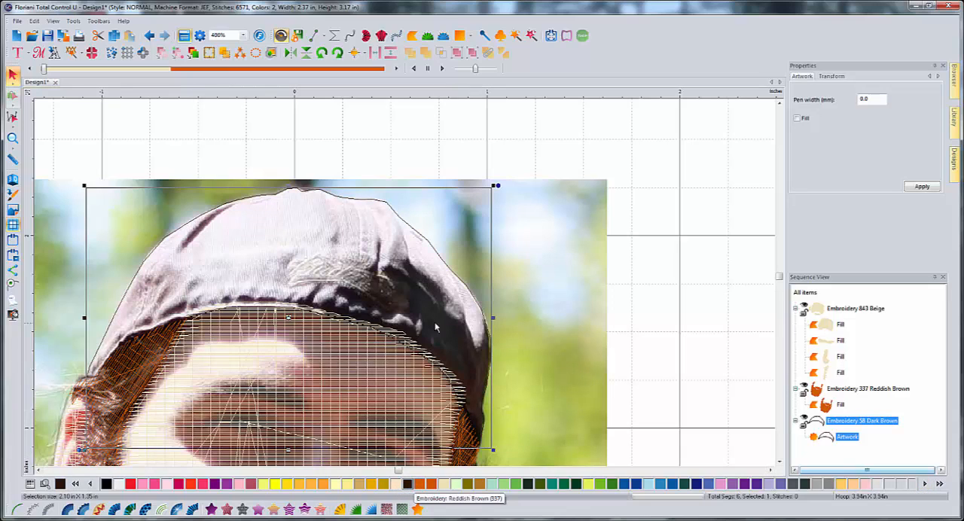
pyautogui.click(210, 509)
pyautogui.click(639, 327)
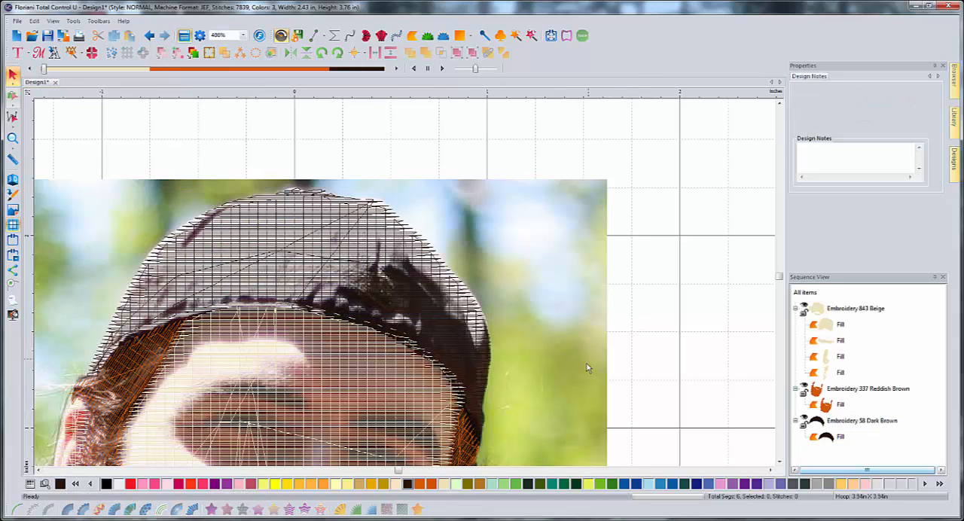
# - Examine the whole design at 100% zoom, toggling the 3D drawing of stitches
pyautogui.scroll(-1, 581, 373)
pyautogui.scroll(-1, 581, 372)
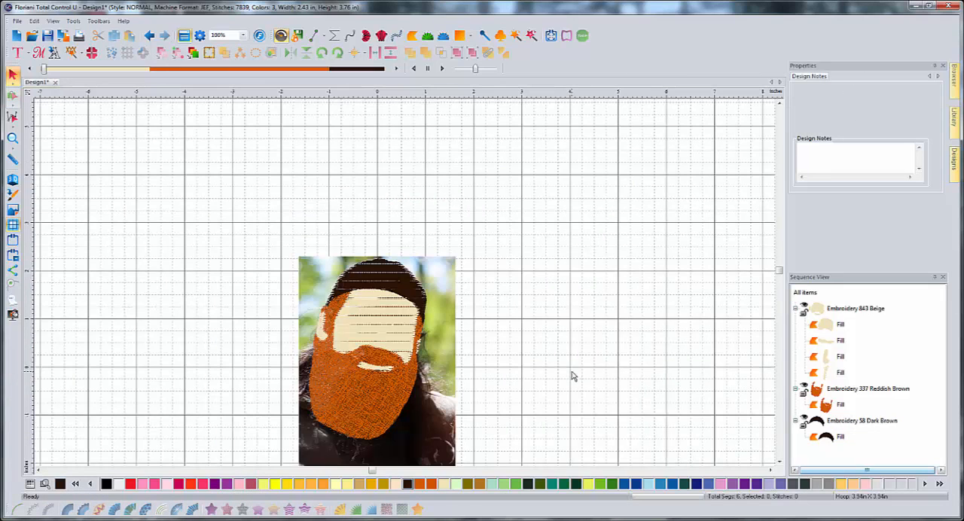
pyautogui.click(778, 463)
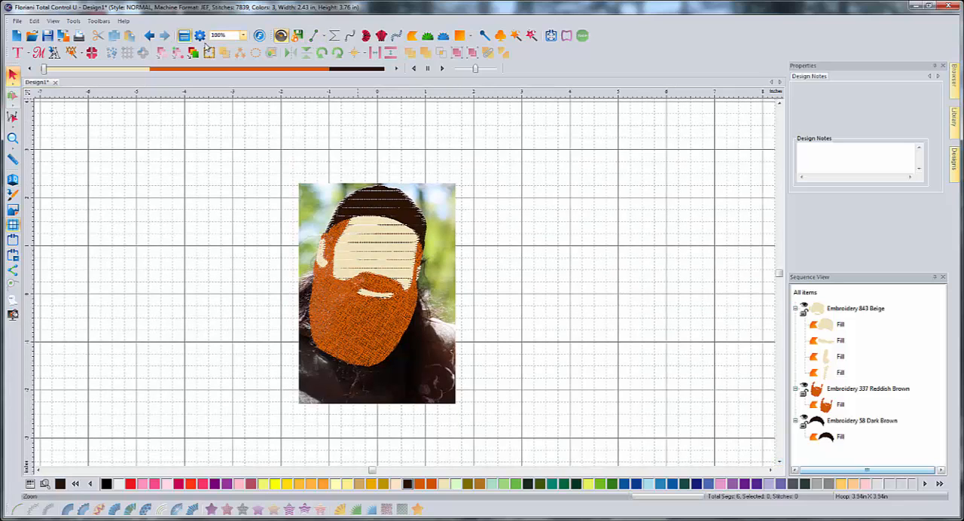
pyautogui.click(12, 181)
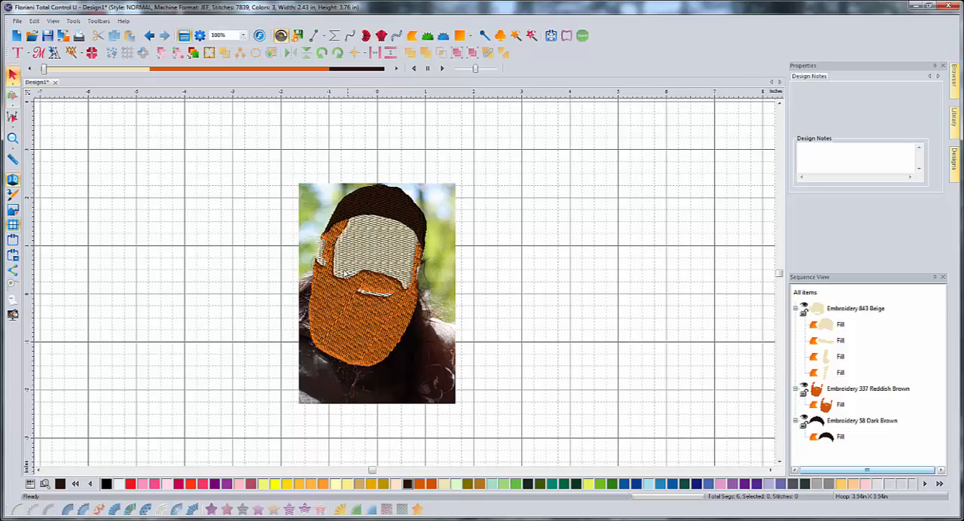
pyautogui.click(13, 181)
# - Hide the Reddish Brown hair and beard layer and trace the lower lip's upper edge from its center to the left corner
pyautogui.scroll(2, 345, 270)
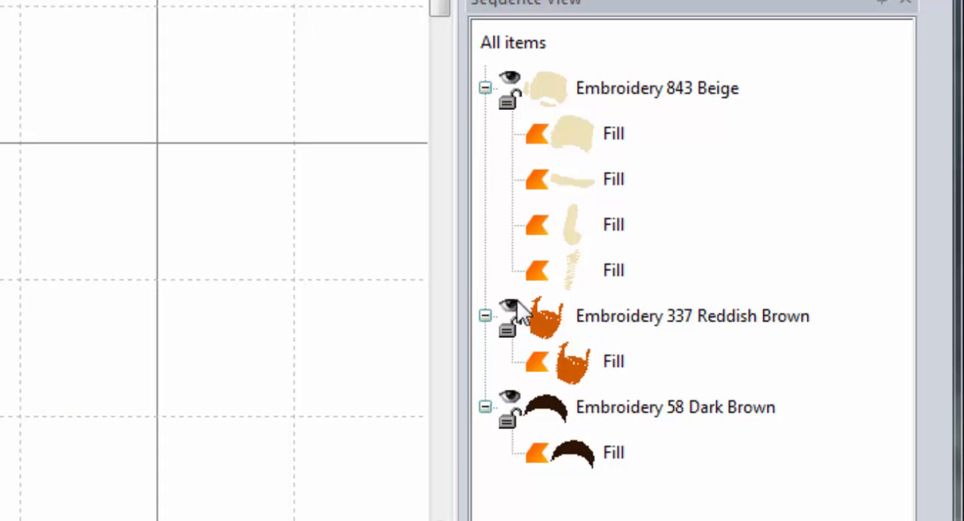
pyautogui.click(520, 310)
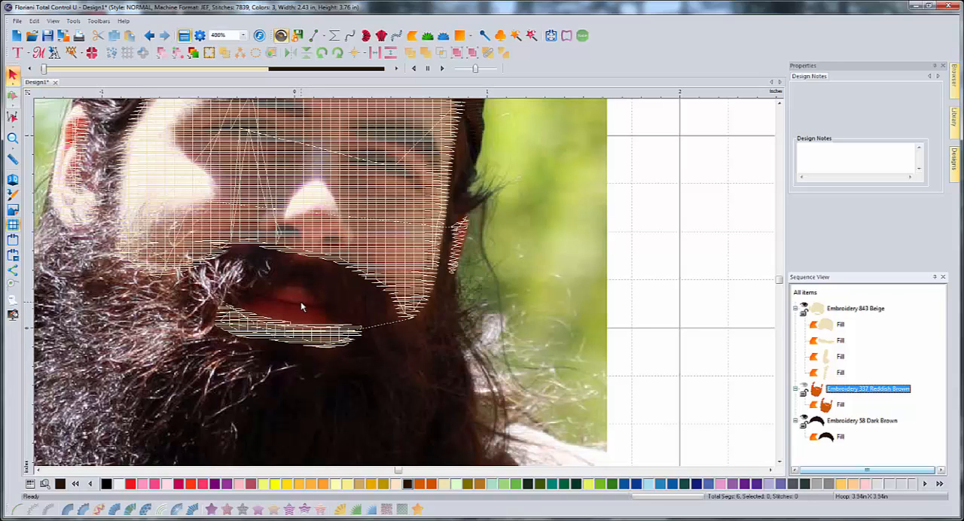
pyautogui.click(318, 38)
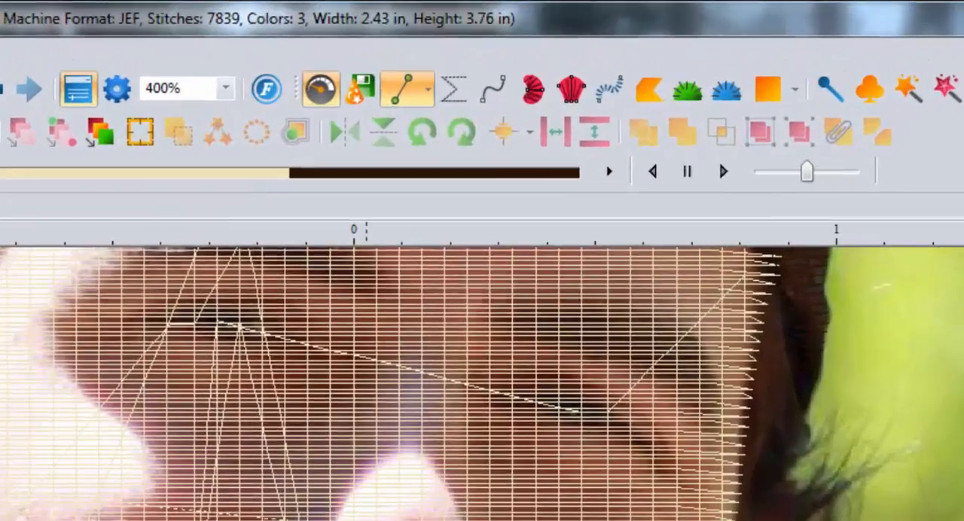
pyautogui.click(468, 299)
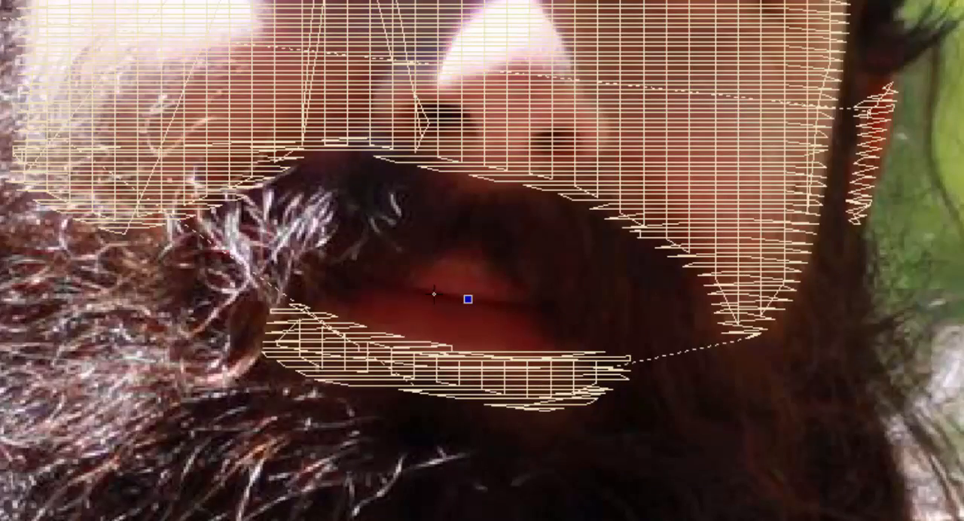
pyautogui.click(429, 291)
pyautogui.click(394, 285)
pyautogui.click(367, 280)
pyautogui.click(348, 276)
pyautogui.click(335, 276)
pyautogui.click(319, 286)
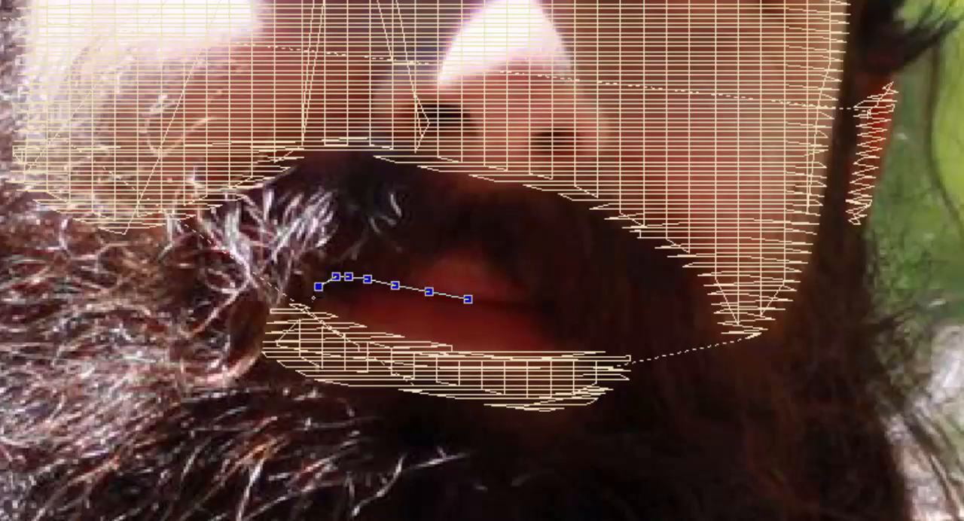
# - Trace the lower lip's bottom edge along the beige fill to the right corner of the mouth
pyautogui.click(313, 304)
pyautogui.click(344, 314)
pyautogui.click(385, 330)
pyautogui.click(419, 340)
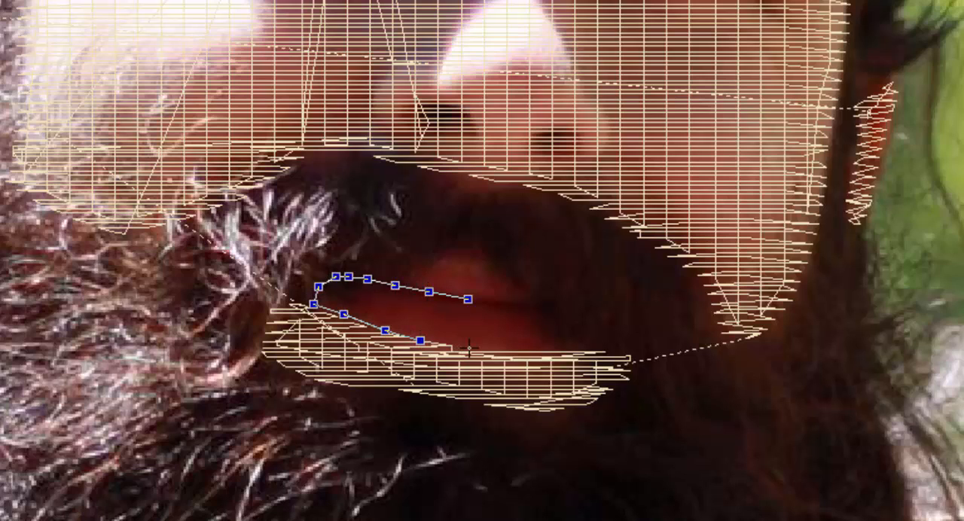
pyautogui.click(470, 348)
pyautogui.click(516, 352)
pyautogui.click(571, 353)
pyautogui.click(592, 345)
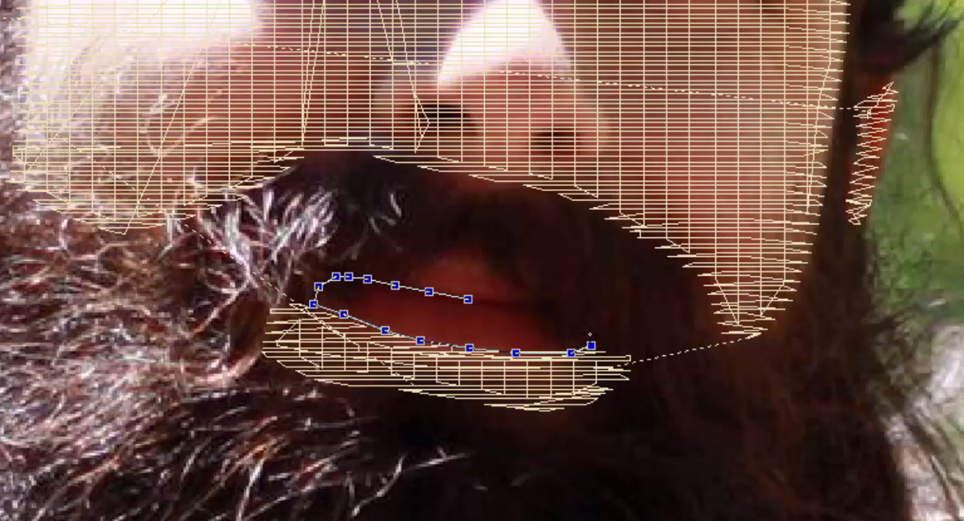
# - Close the lower lip outline along its upper right edge back to the starting point
pyautogui.click(582, 311)
pyautogui.click(568, 307)
pyautogui.click(543, 303)
pyautogui.click(517, 303)
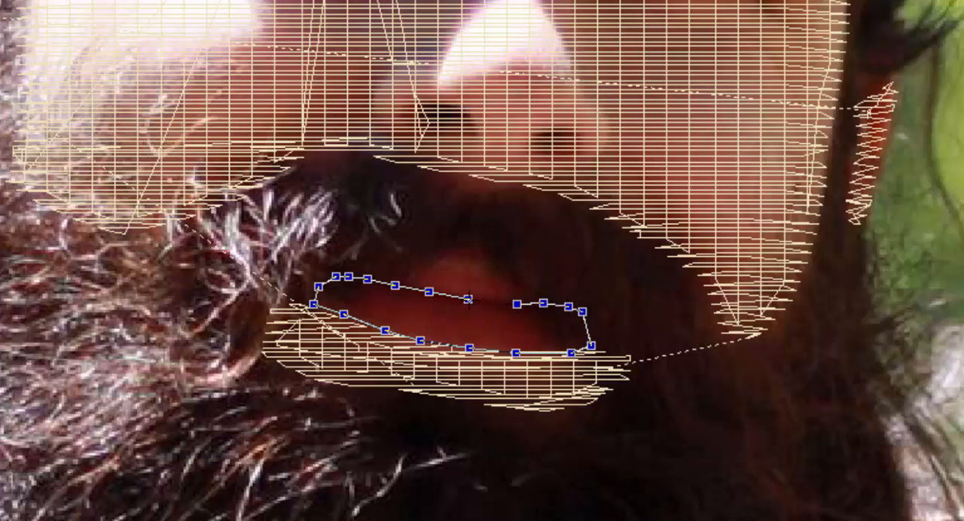
pyautogui.click(468, 300)
pyautogui.press('Return')
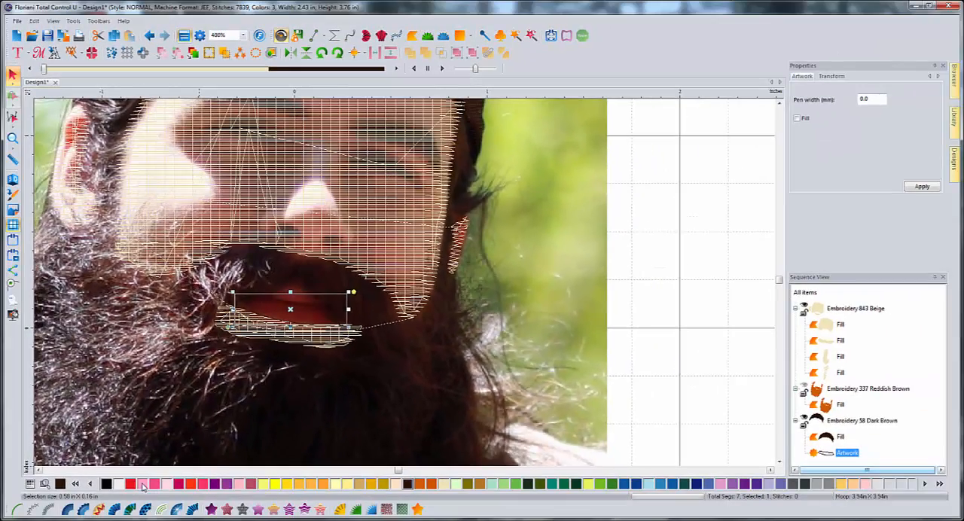
# - Color the lower lip outline pink and convert it to a satin path with three inclination lines across it
pyautogui.click(143, 485)
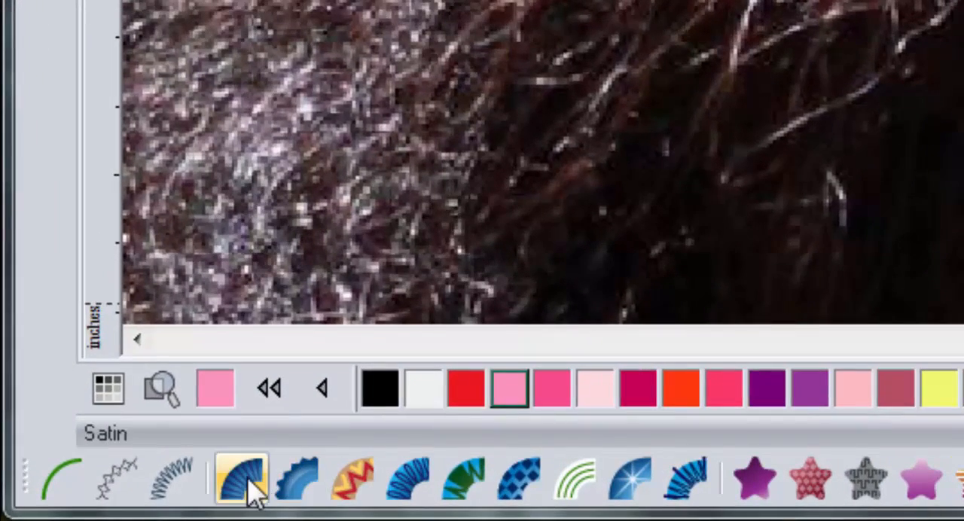
pyautogui.click(249, 490)
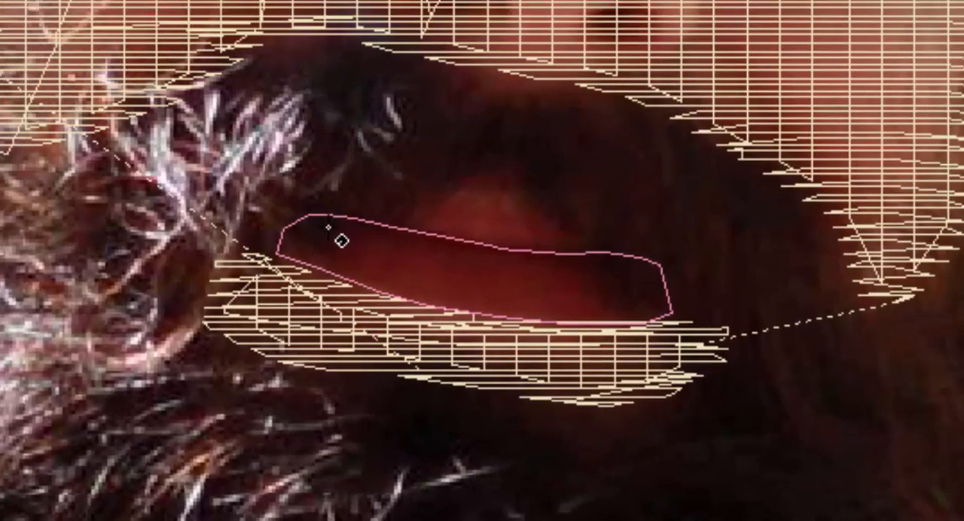
pyautogui.click(331, 214)
pyautogui.click(312, 266)
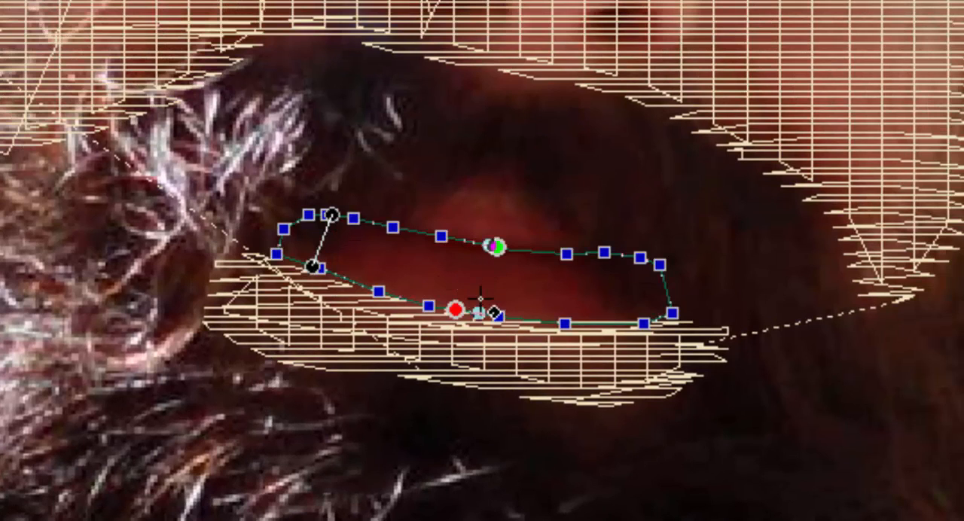
pyautogui.click(479, 312)
pyautogui.click(635, 258)
pyautogui.click(640, 324)
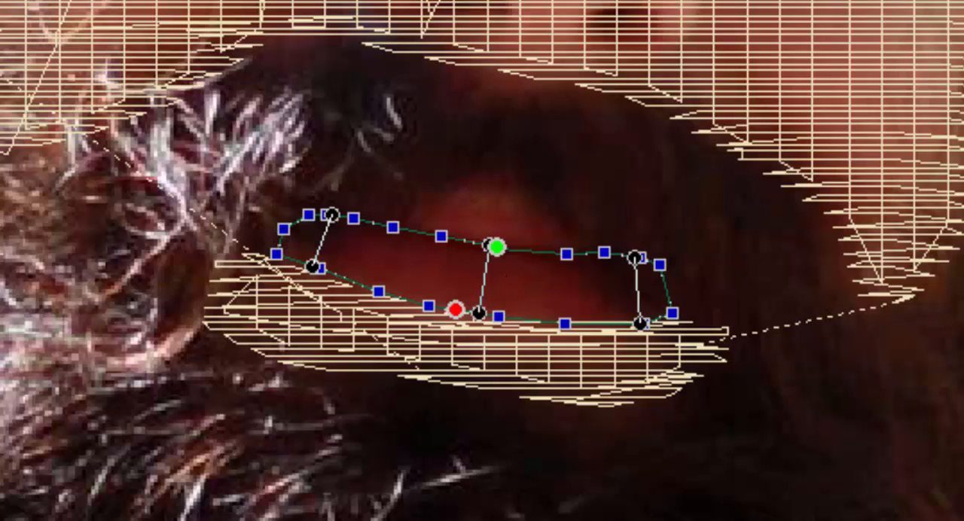
pyautogui.press('Return')
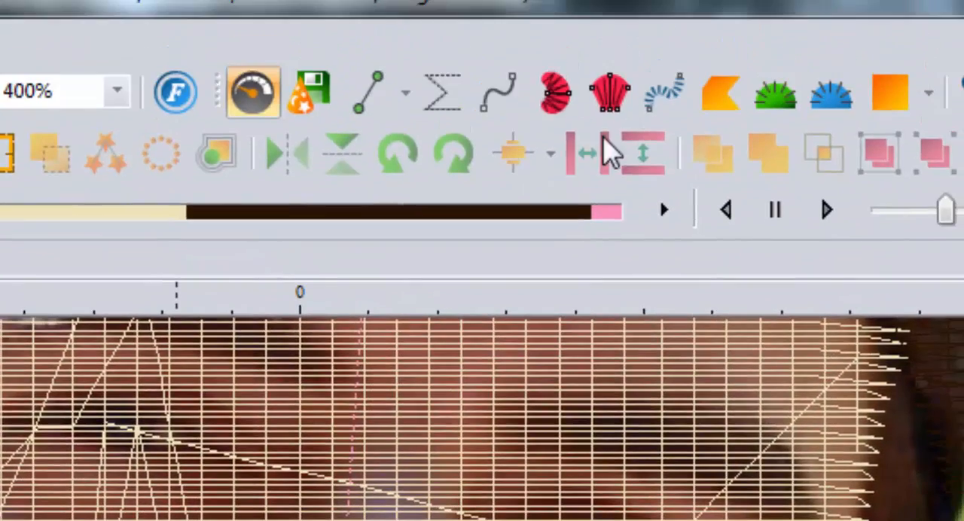
# - Trace the upper lip from its top center around the left corner and onto the lower lip's upper edge
pyautogui.click(493, 96)
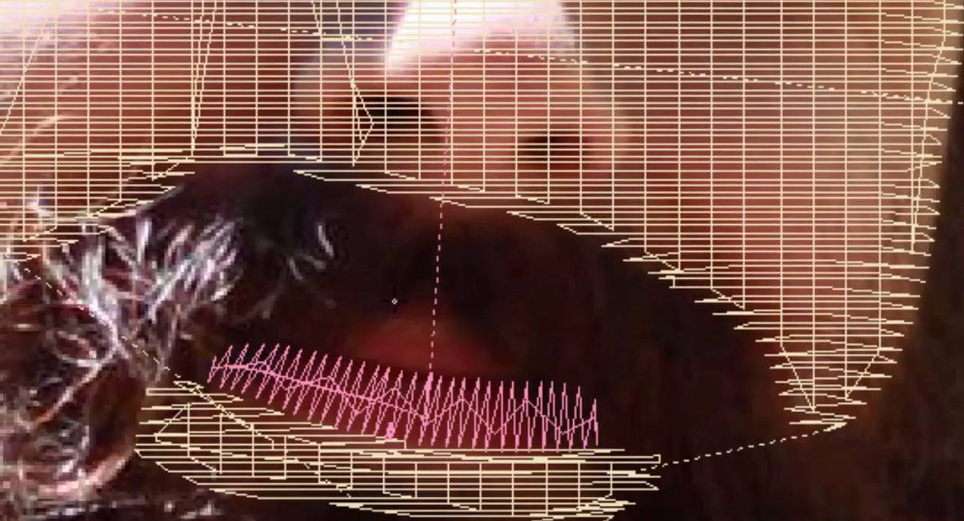
pyautogui.click(413, 307)
pyautogui.click(364, 302)
pyautogui.click(323, 293)
pyautogui.click(303, 293)
pyautogui.click(282, 311)
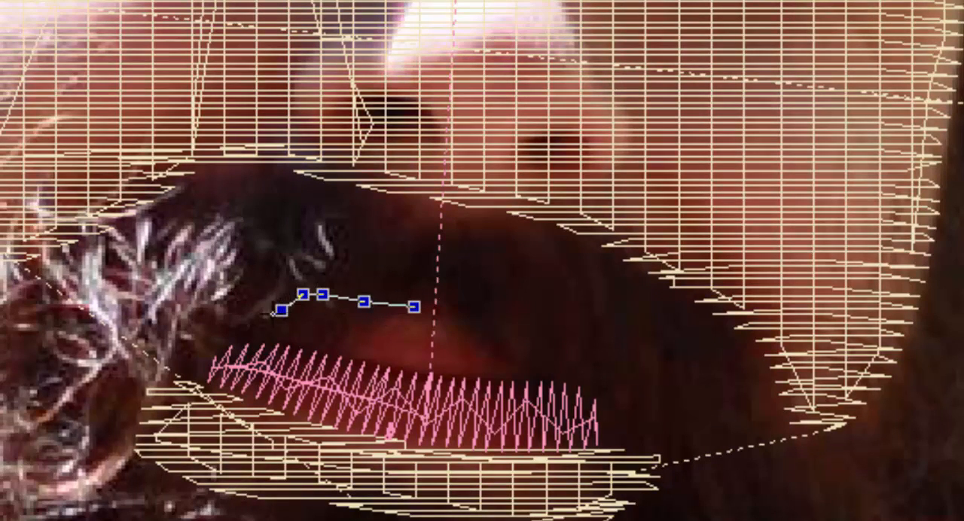
pyautogui.click(269, 326)
pyautogui.click(268, 339)
pyautogui.click(317, 355)
pyautogui.click(367, 362)
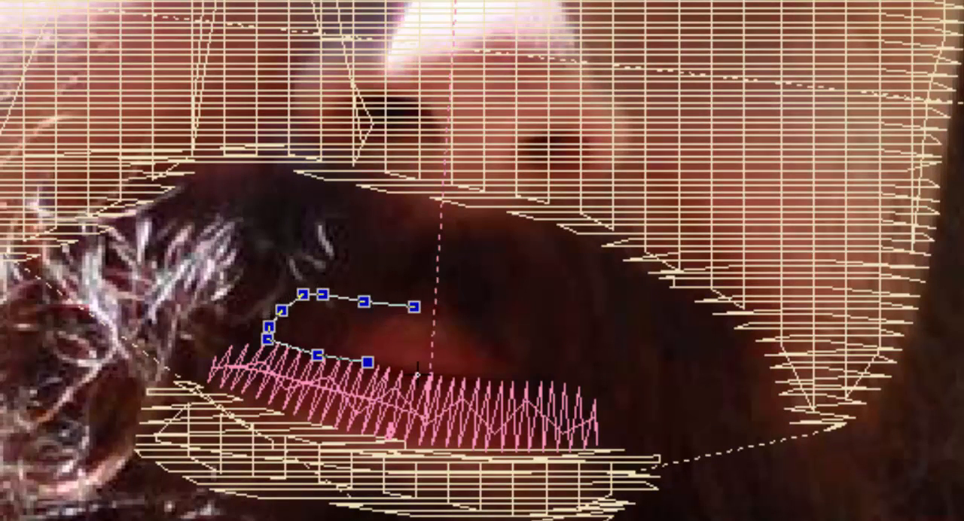
# - Continue the upper lip outline along its bottom edge, around the right corner and back to close at the top center
pyautogui.click(455, 374)
pyautogui.click(507, 383)
pyautogui.click(540, 382)
pyautogui.click(568, 375)
pyautogui.click(578, 356)
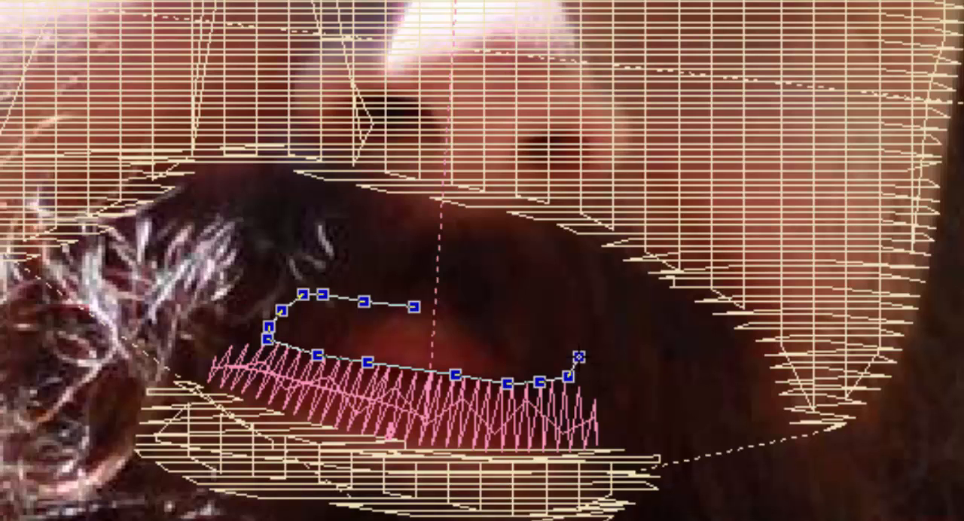
pyautogui.click(575, 341)
pyautogui.click(541, 328)
pyautogui.click(494, 322)
pyautogui.click(453, 318)
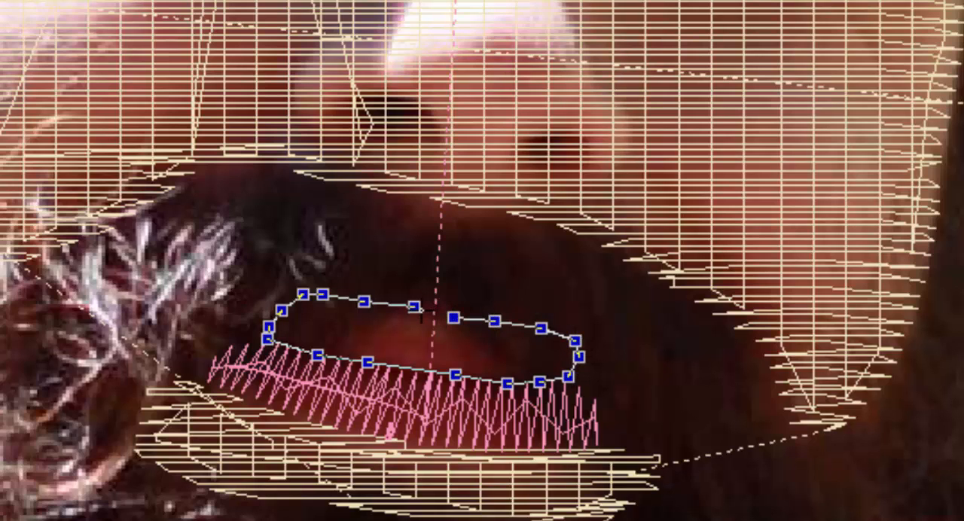
pyautogui.click(420, 310)
pyautogui.click(408, 306)
pyautogui.press('Return')
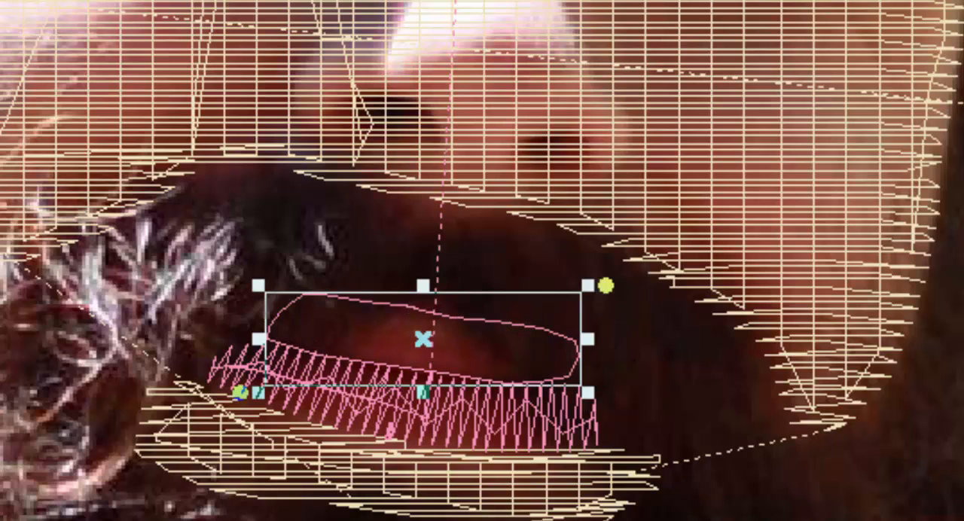
# - Convert the upper lip outline to a satin path with inclination lines at its left, center and right
pyautogui.press('h')
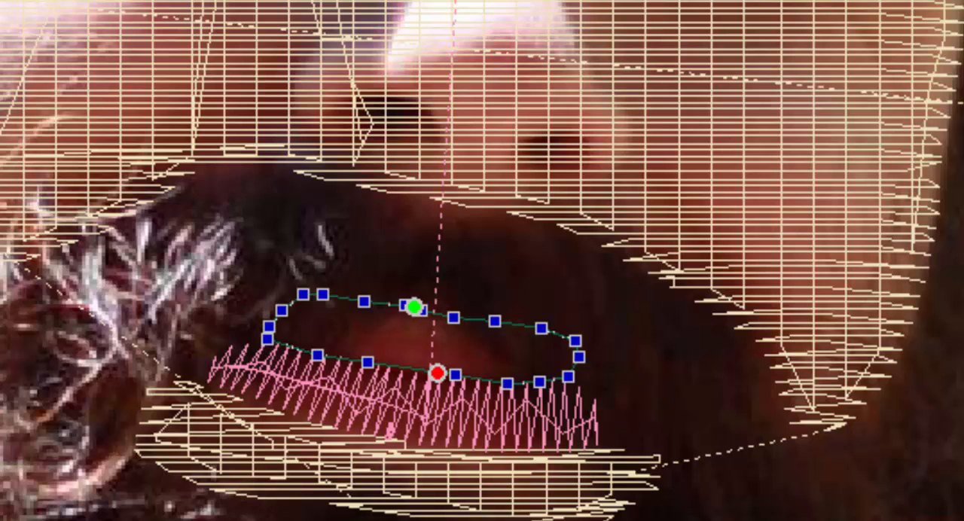
pyautogui.moveTo(327, 303); pyautogui.dragTo(311, 353)
pyautogui.moveTo(439, 313); pyautogui.dragTo(437, 372)
pyautogui.moveTo(529, 327); pyautogui.dragTo(543, 383)
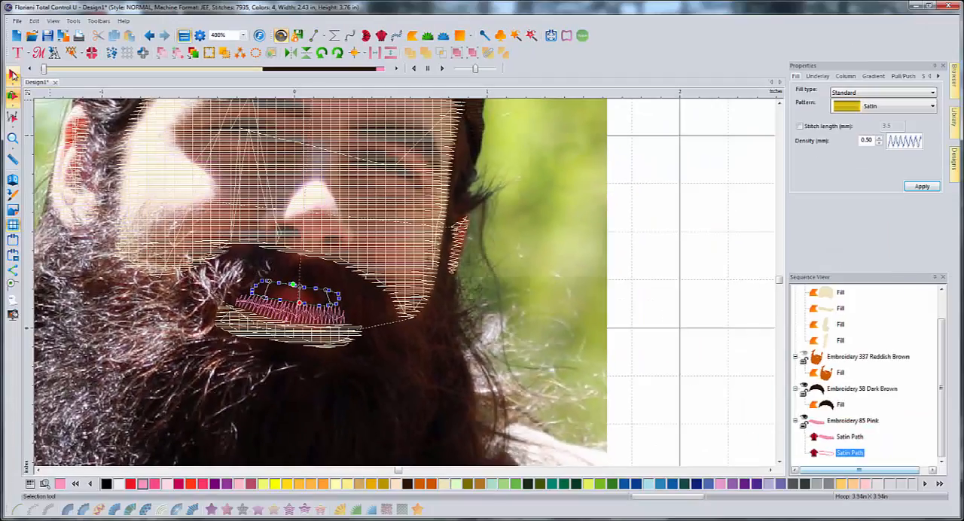
pyautogui.press('Return')
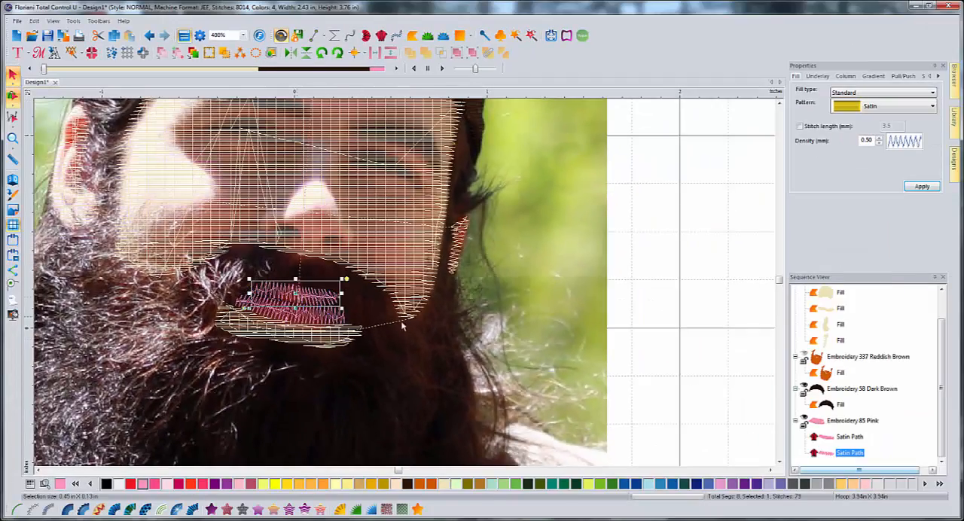
pyautogui.click(445, 342)
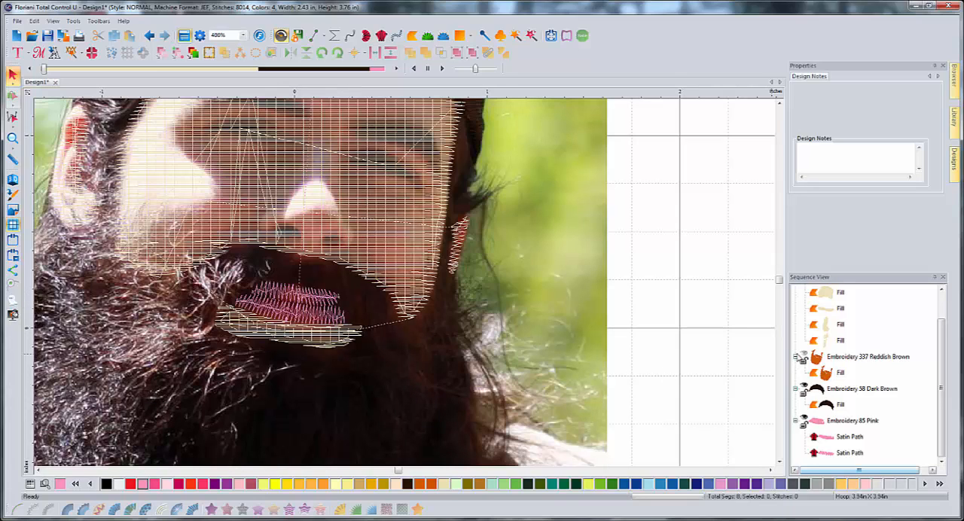
# - Show the reddish brown beard stitches again and convert the beard fill back to artwork
pyautogui.click(804, 357)
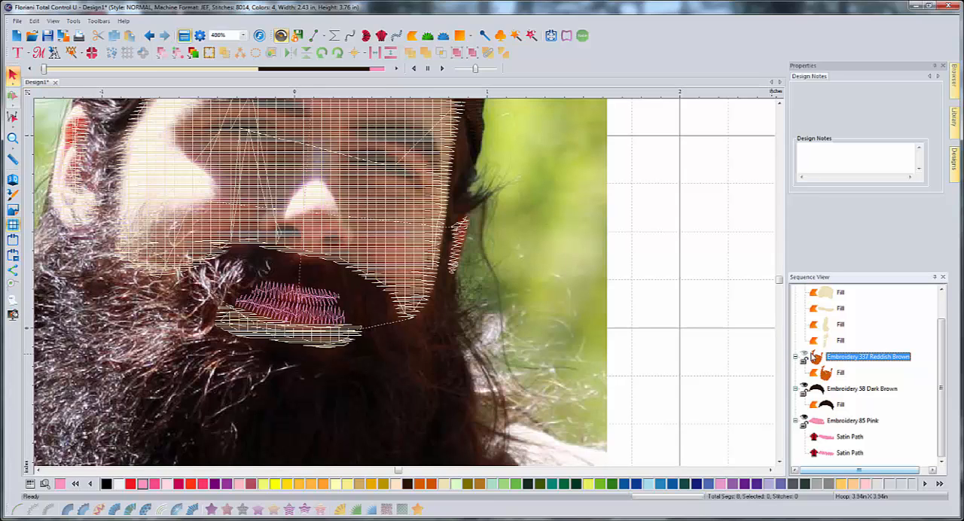
pyautogui.click(805, 357)
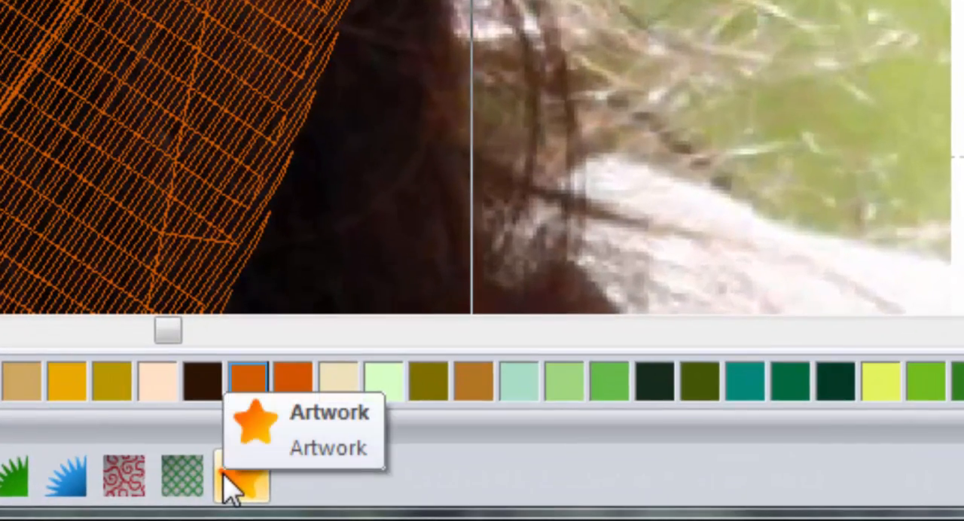
pyautogui.click(226, 482)
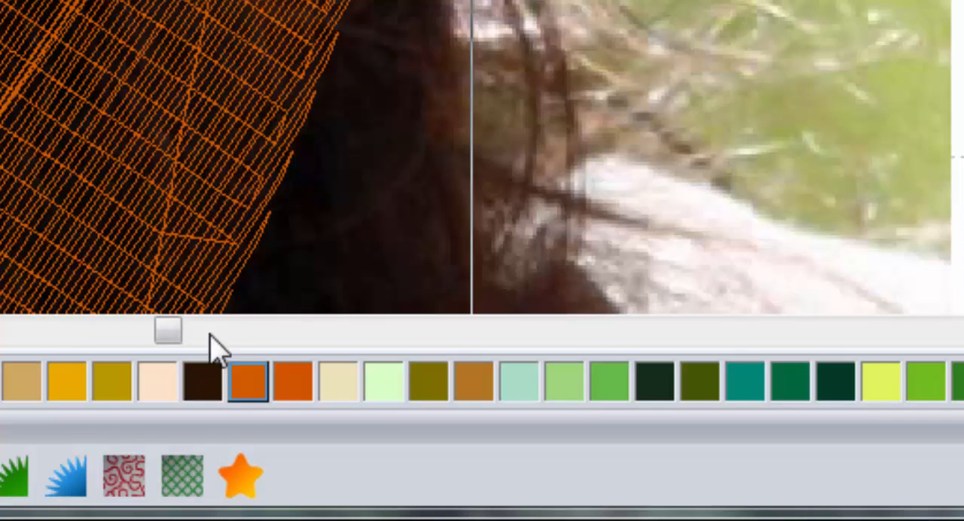
pyautogui.click(253, 476)
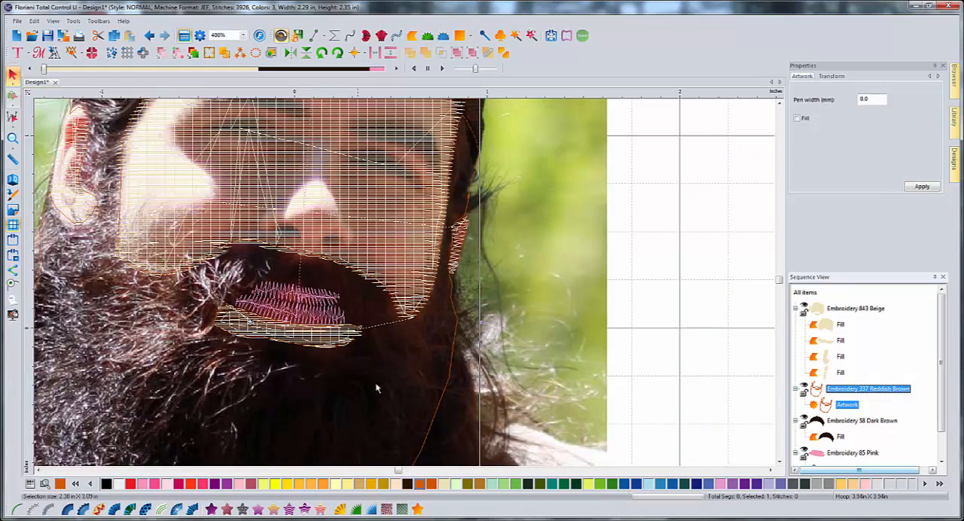
# - Trace an artwork outline around both lips, from the upper lip's left peak around the left corner and along the lower edge to the right corner
pyautogui.click(315, 35)
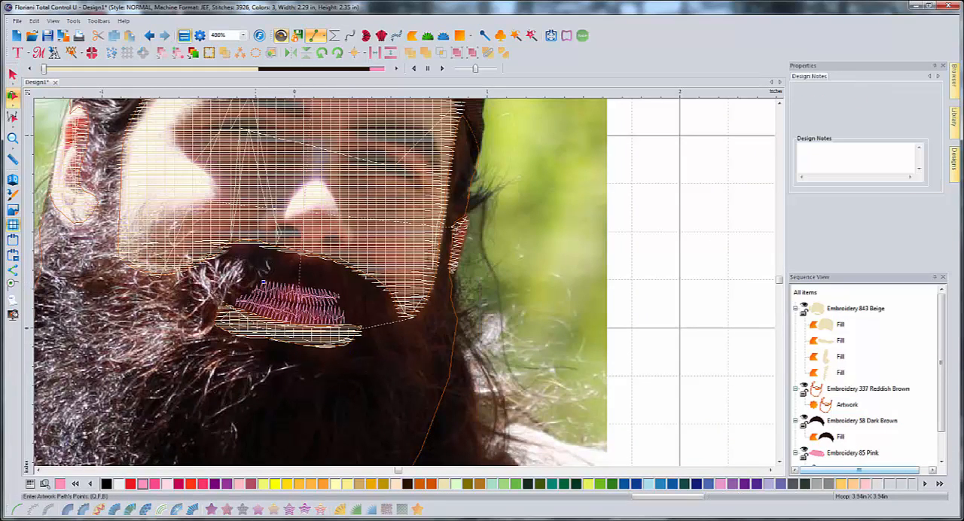
pyautogui.click(243, 297)
pyautogui.click(238, 304)
pyautogui.click(254, 310)
pyautogui.click(281, 318)
pyautogui.click(306, 322)
pyautogui.click(336, 322)
pyautogui.click(343, 321)
pyautogui.click(345, 319)
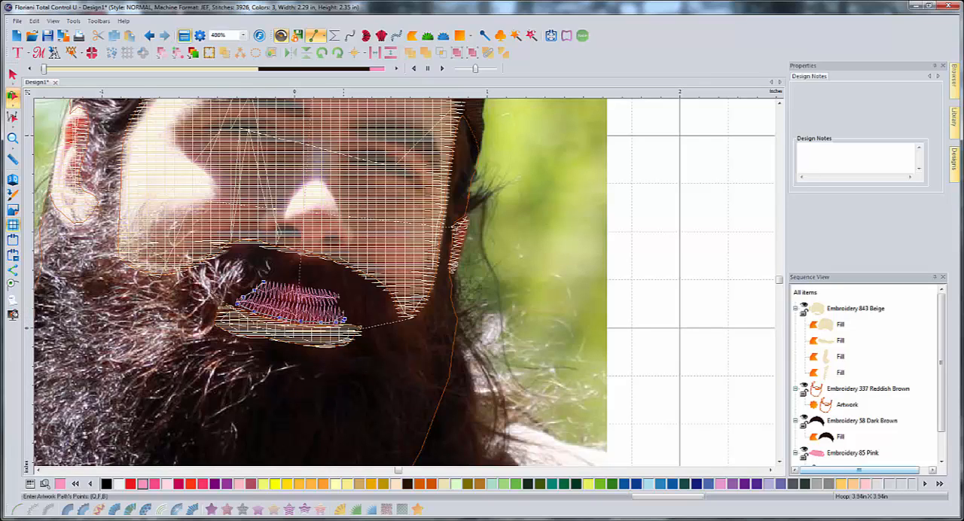
# - Continue the lip outline up the right side and back along the upper lip's top edge, finishing it as a closed shape
pyautogui.click(340, 309)
pyautogui.click(340, 297)
pyautogui.click(319, 288)
pyautogui.click(298, 285)
pyautogui.click(282, 284)
pyautogui.click(265, 282)
pyautogui.press('Return')
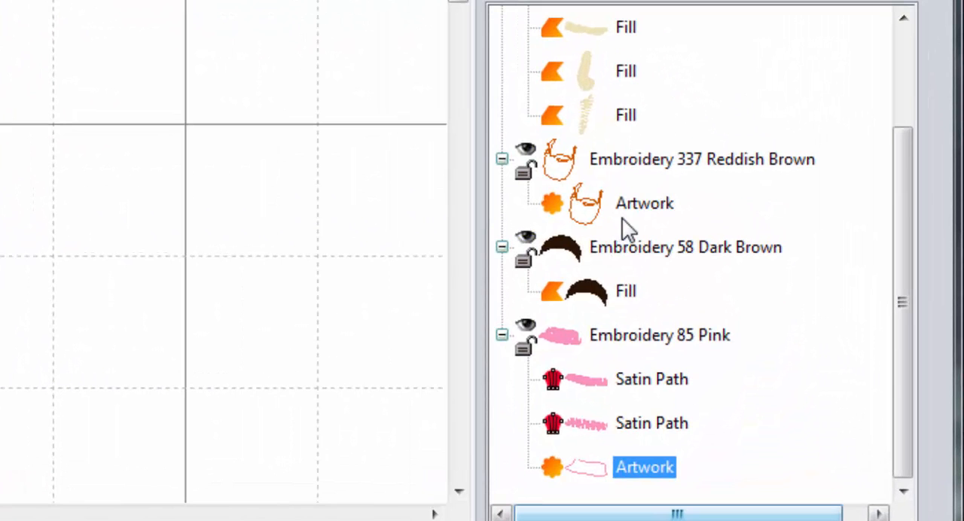
# - Combine the lip outline with the beard artwork as a cutout and convert the combined shape to a fill
pyautogui.keyDown('ctrl'); pyautogui.click(672, 206); pyautogui.keyUp('ctrl')
pyautogui.rightClick(649, 197)
pyautogui.click(691, 108)
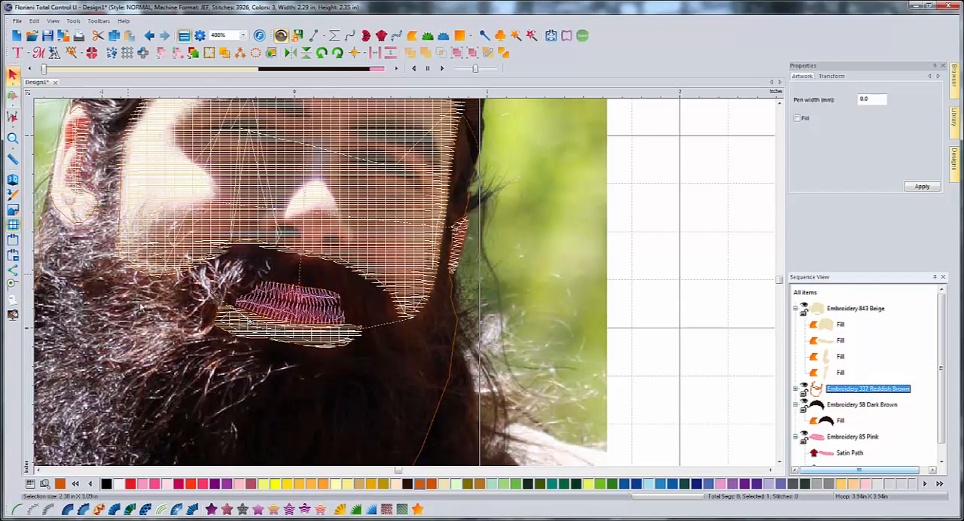
pyautogui.click(212, 509)
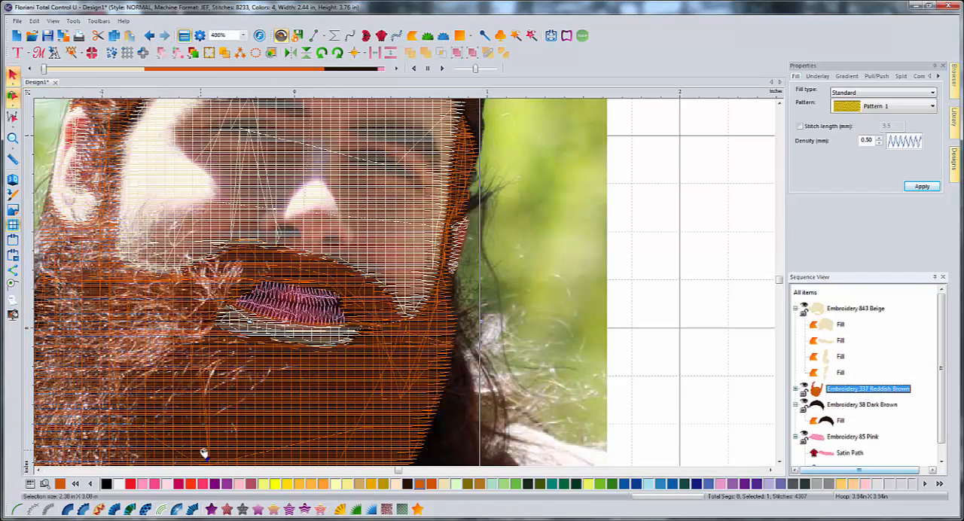
# - Add a diagonal stitch inclination to the reddish brown beard fill
pyautogui.click(12, 95)
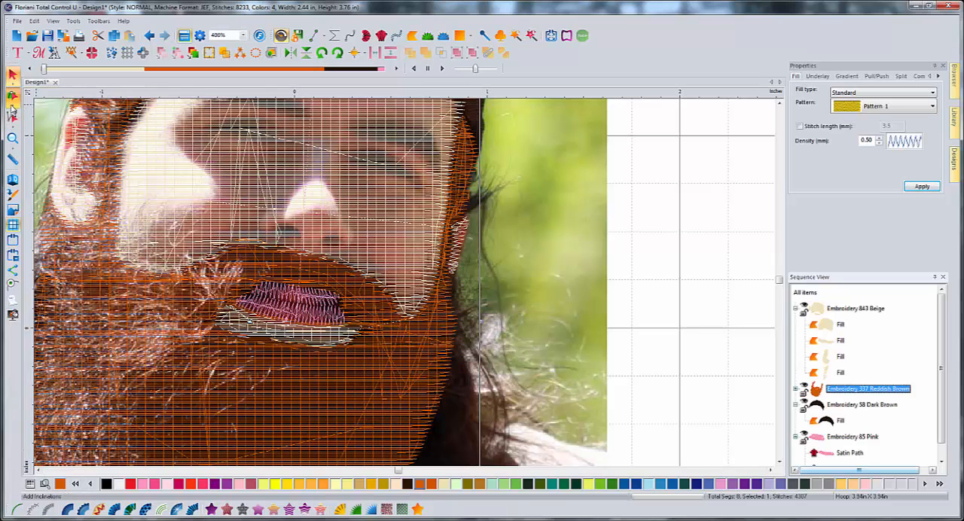
pyautogui.click(45, 97)
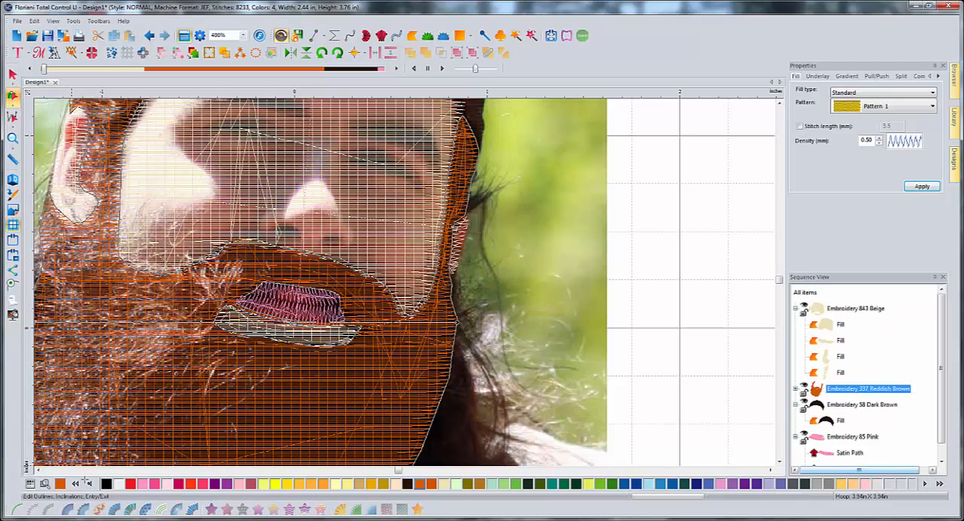
pyautogui.click(12, 73)
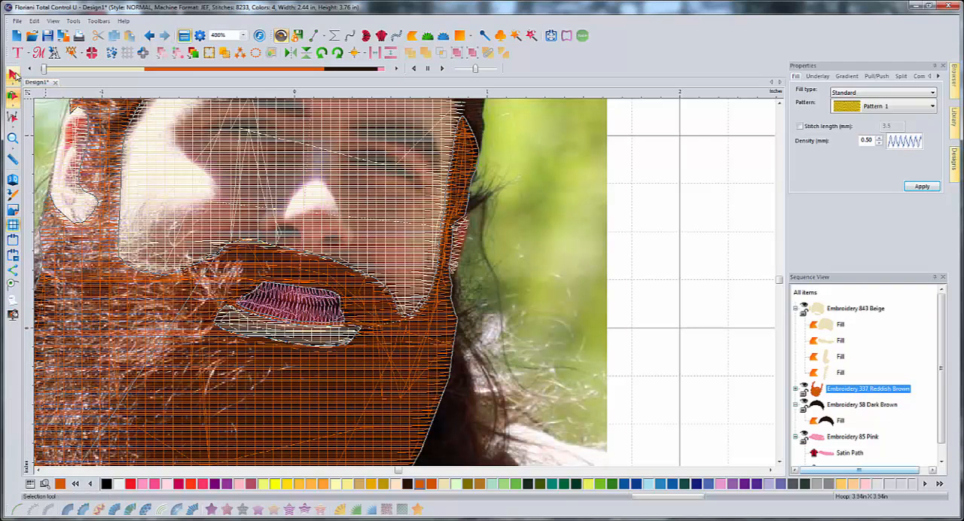
pyautogui.click(538, 305)
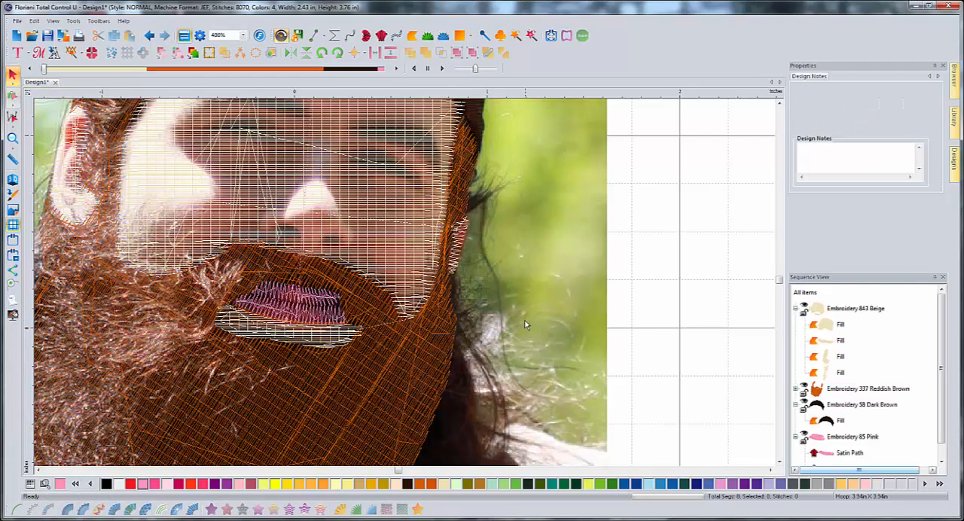
# - Preview the whole portrait with 3D stitches and return to the flat stitch view
pyautogui.scroll(-1, 538, 306)
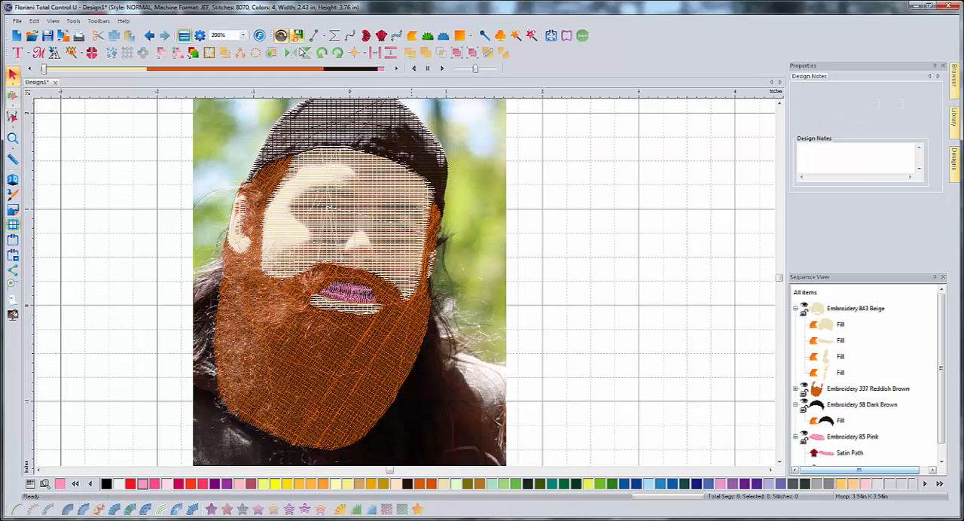
pyautogui.click(12, 180)
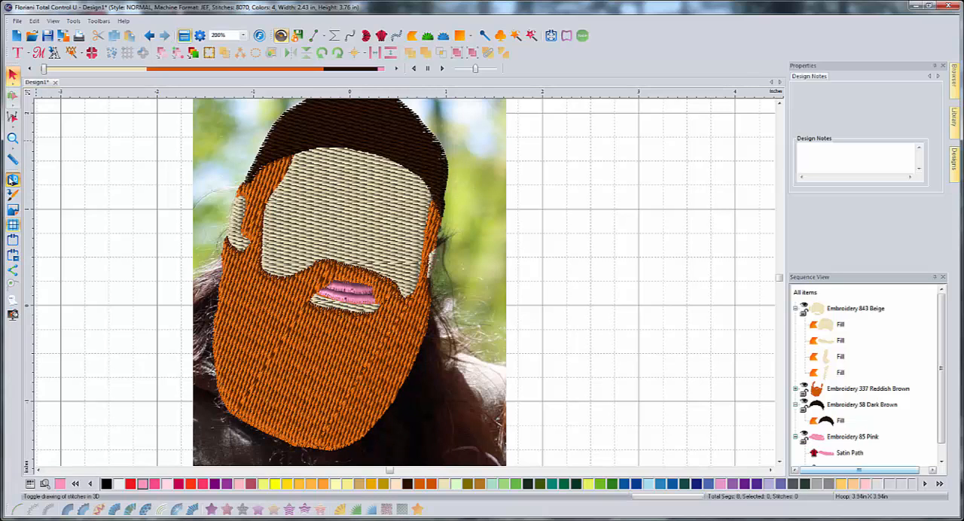
pyautogui.click(12, 179)
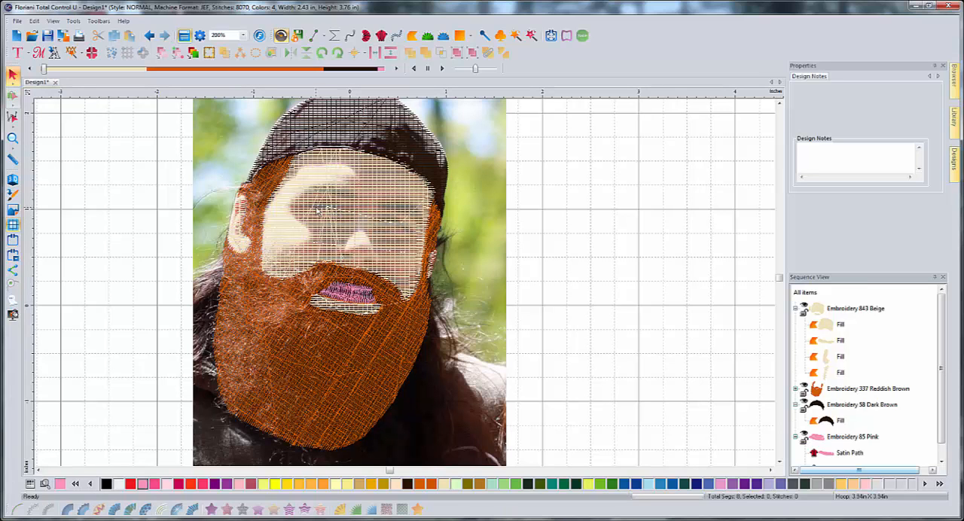
# - Hide the beige face stitches to expose the left eye in the photo for tracing
pyautogui.scroll(1, 317, 211)
pyautogui.scroll(1, 317, 211)
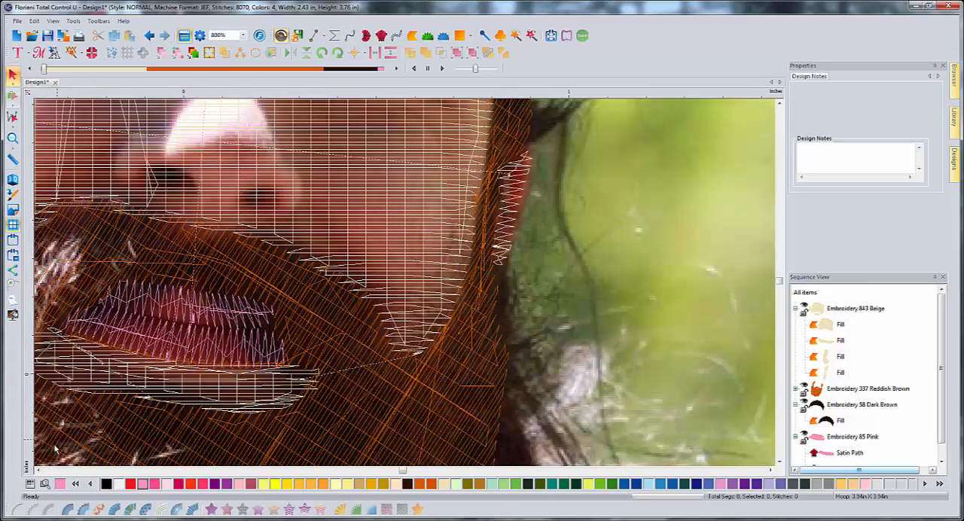
pyautogui.click(38, 470)
pyautogui.click(39, 470)
pyautogui.click(38, 470)
pyautogui.click(38, 470)
pyautogui.click(38, 470)
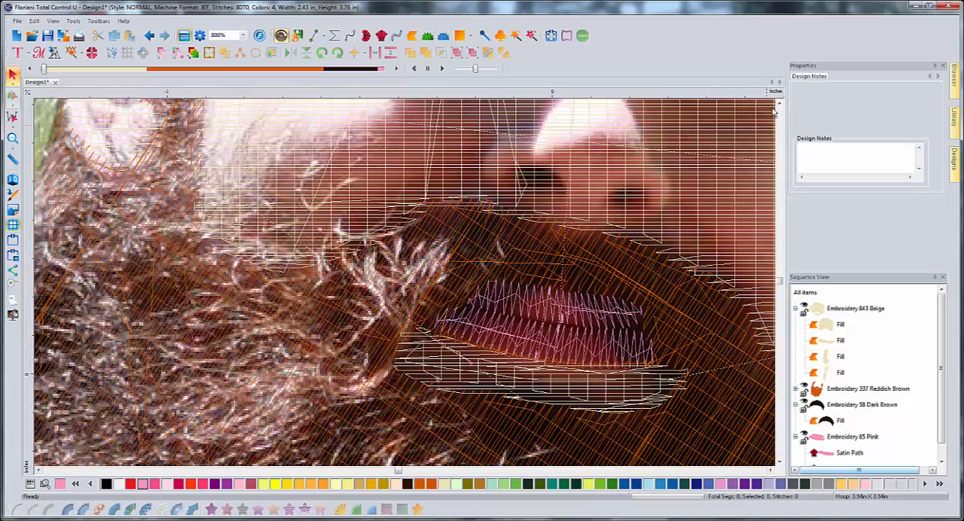
pyautogui.click(780, 104)
pyautogui.click(780, 104)
pyautogui.click(779, 104)
pyautogui.click(779, 104)
pyautogui.click(780, 103)
pyautogui.click(780, 104)
pyautogui.click(780, 104)
pyautogui.click(780, 104)
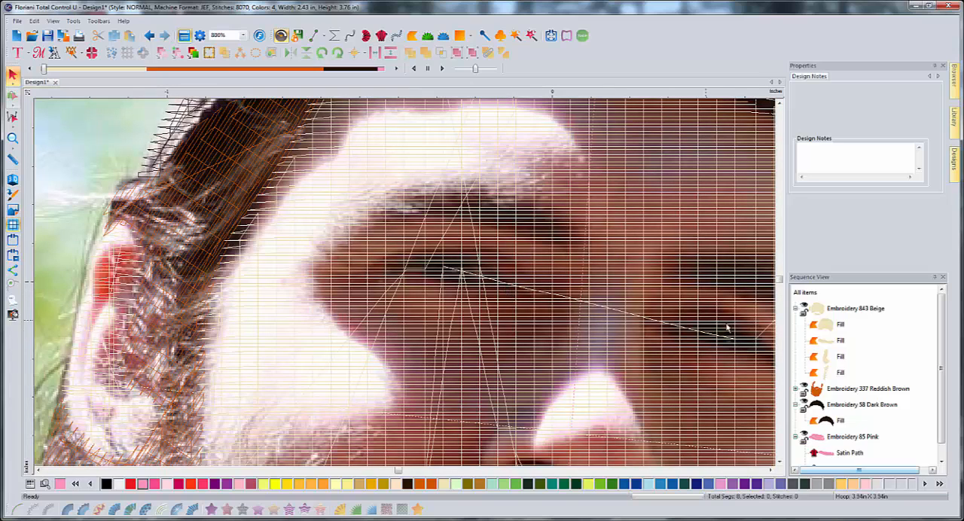
pyautogui.click(805, 308)
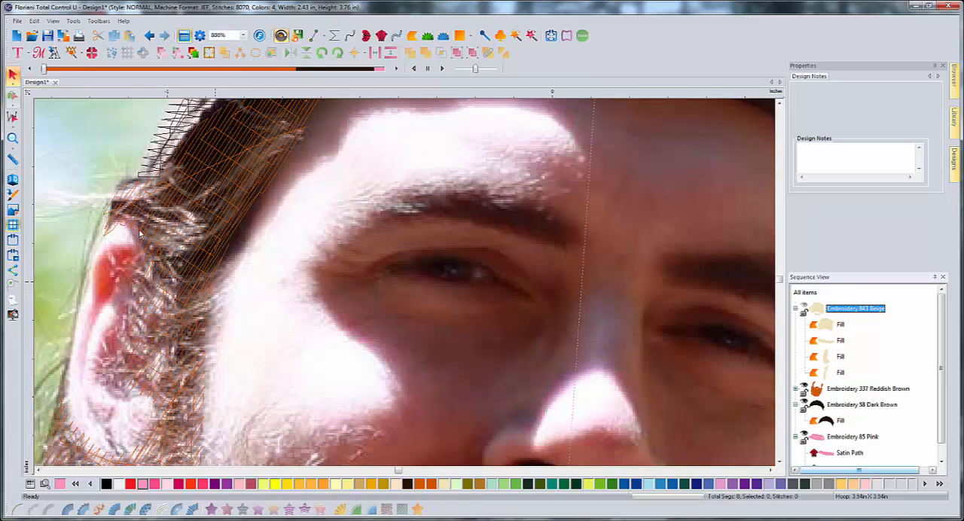
# - Trace the white of the left eye on the nose side, about 0.10 by 0.08 in, and convert it to a white fill
pyautogui.click(314, 36)
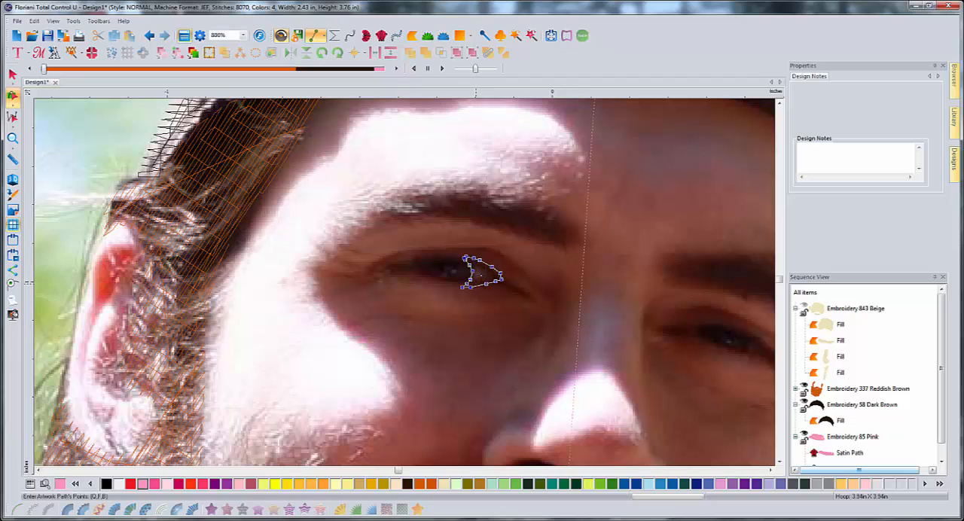
pyautogui.rightClick(486, 272)
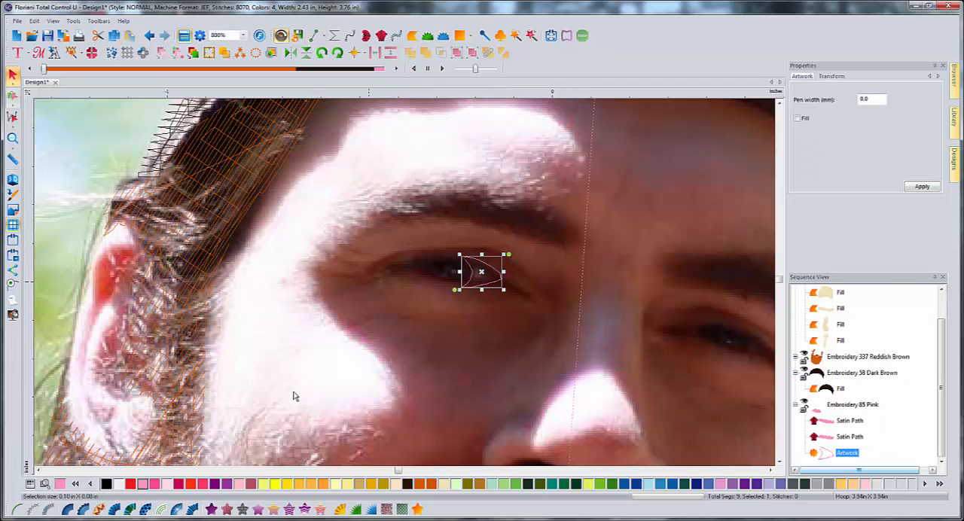
pyautogui.click(116, 484)
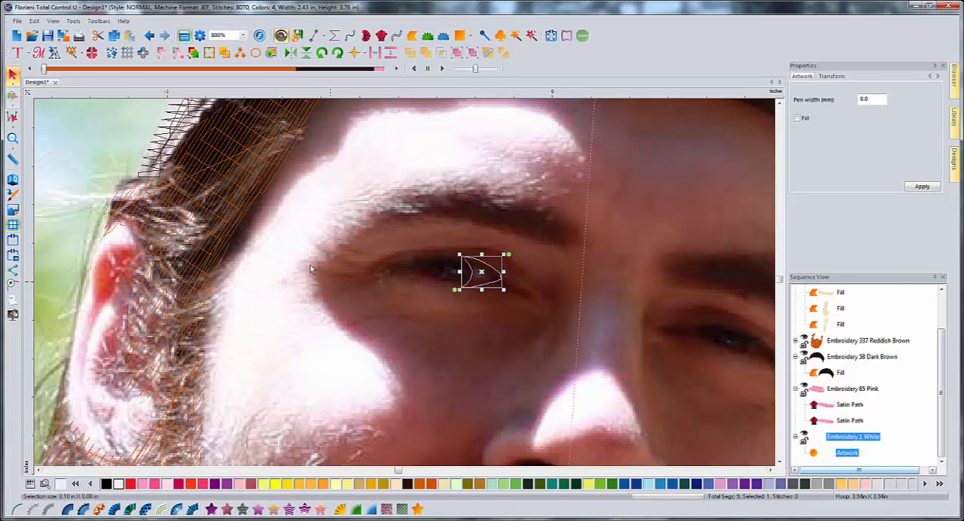
pyautogui.click(211, 510)
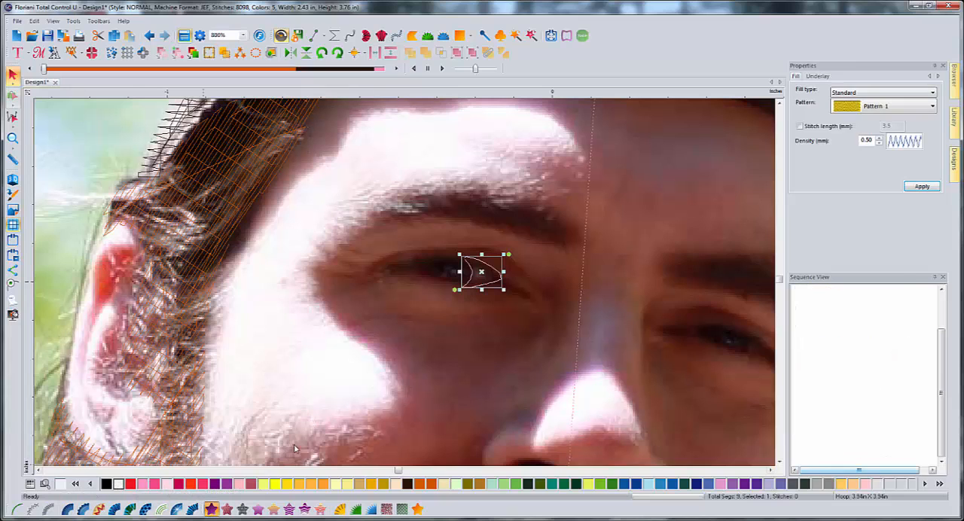
pyautogui.click(379, 346)
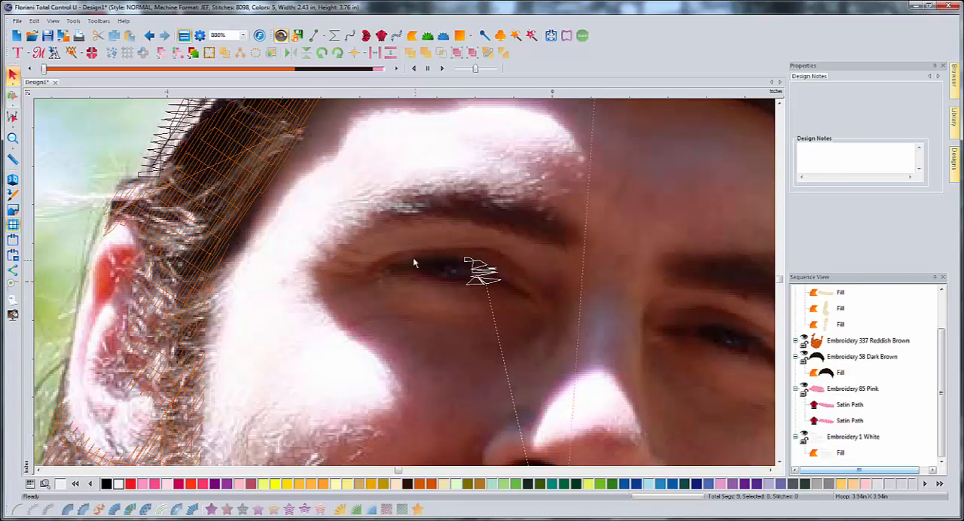
# - Trace the outer white of the same eye, about 0.08 by 0.04 in, and convert it to a fill
pyautogui.click(315, 35)
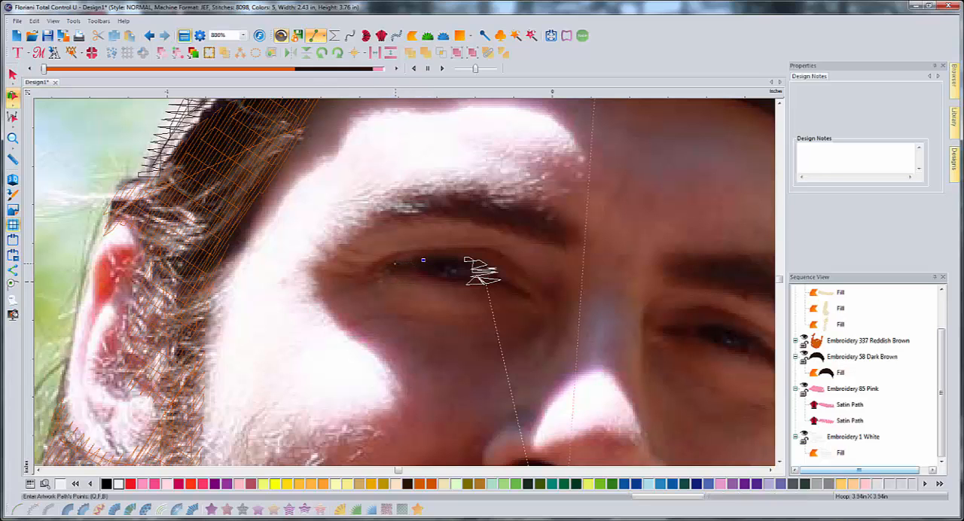
pyautogui.click(394, 263)
pyautogui.press('Return')
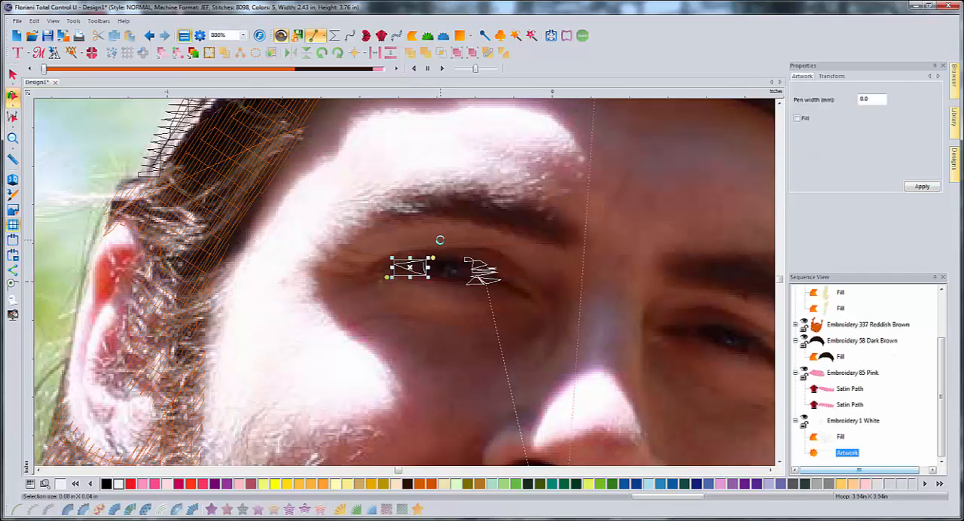
pyautogui.click(211, 510)
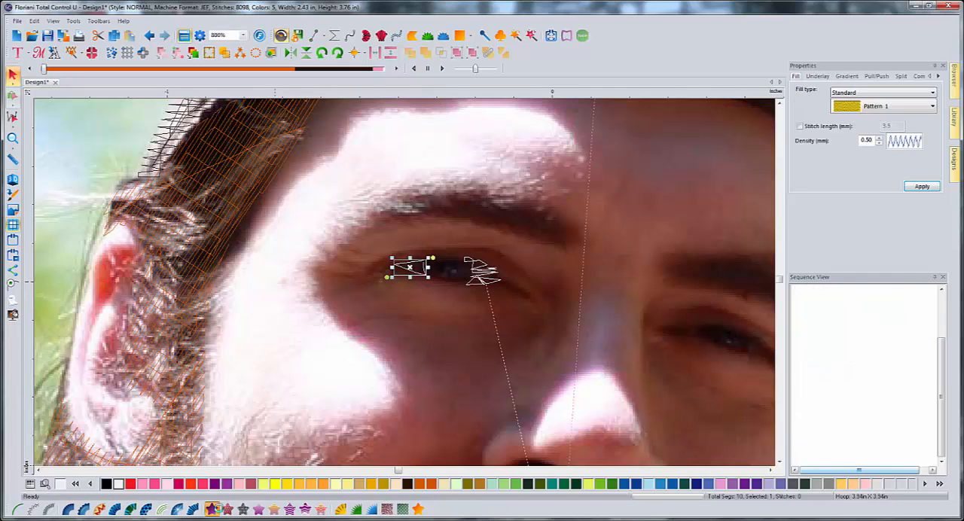
# - Set the fill density of the outer eye white to 0.30 mm
pyautogui.click(415, 270)
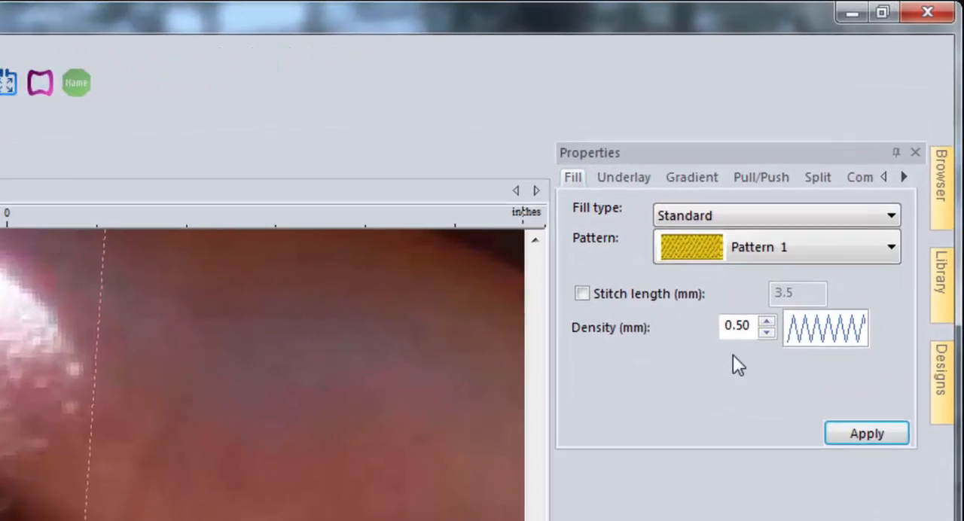
pyautogui.click(878, 142)
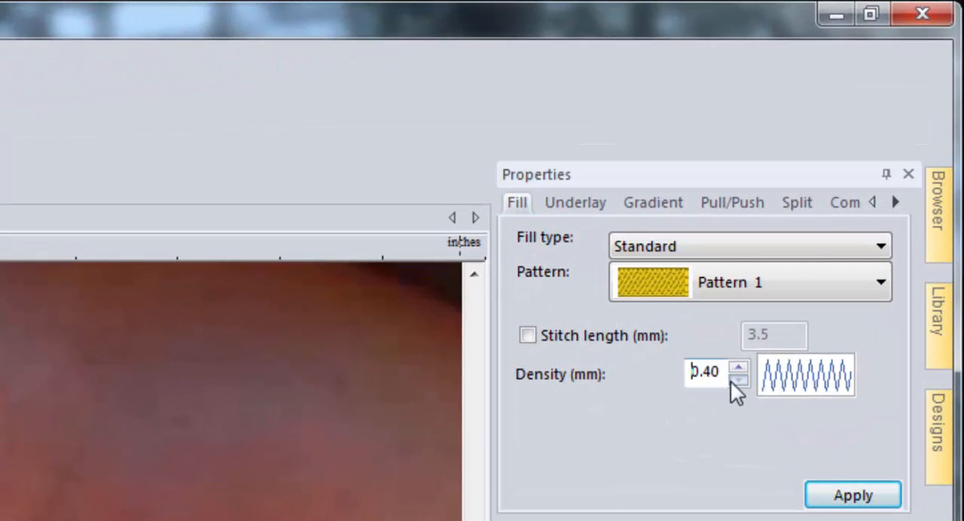
pyautogui.click(735, 381)
pyautogui.click(845, 501)
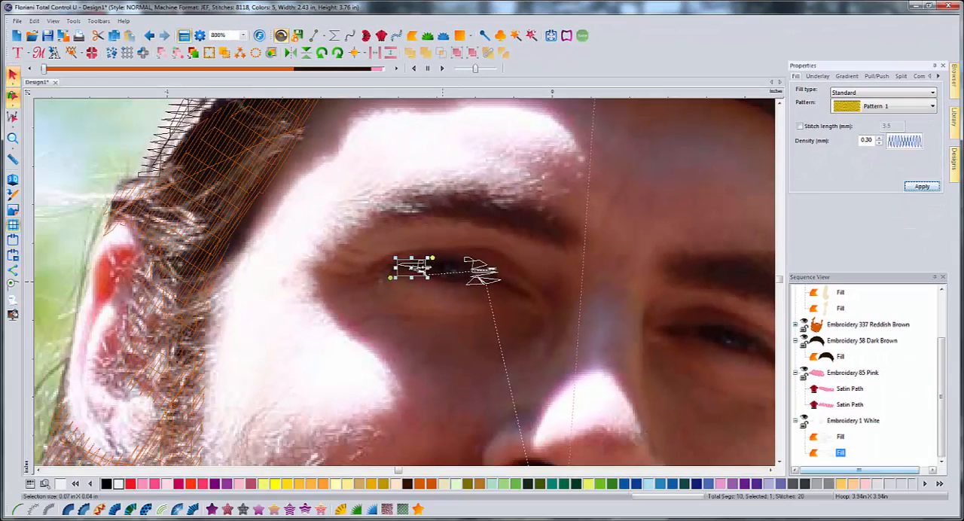
# - Set the fill density of the nose-side eye white to 0.30 mm
pyautogui.click(485, 273)
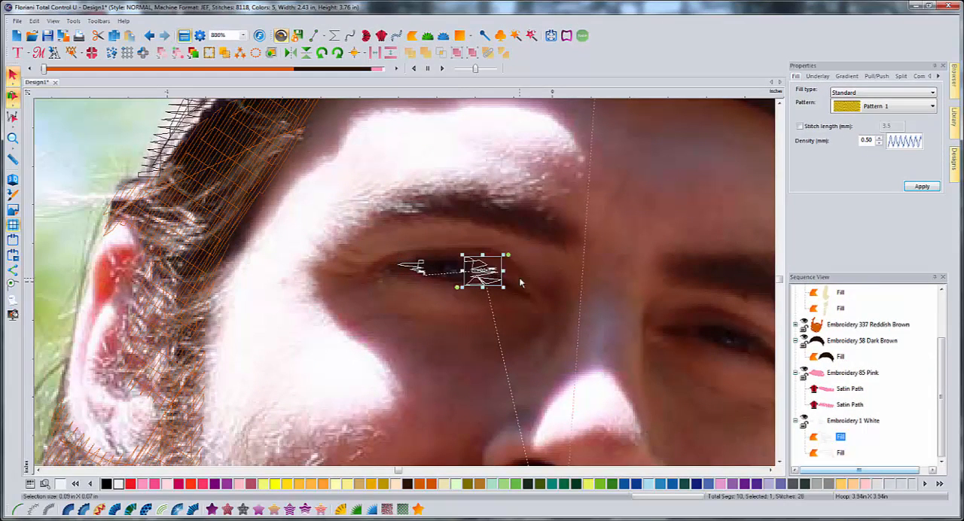
pyautogui.click(879, 143)
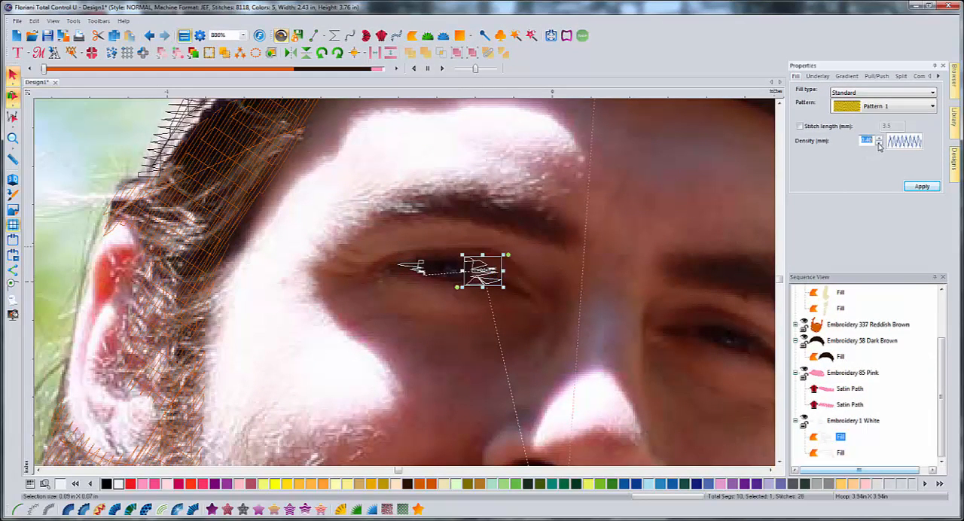
pyautogui.click(878, 144)
pyautogui.click(917, 187)
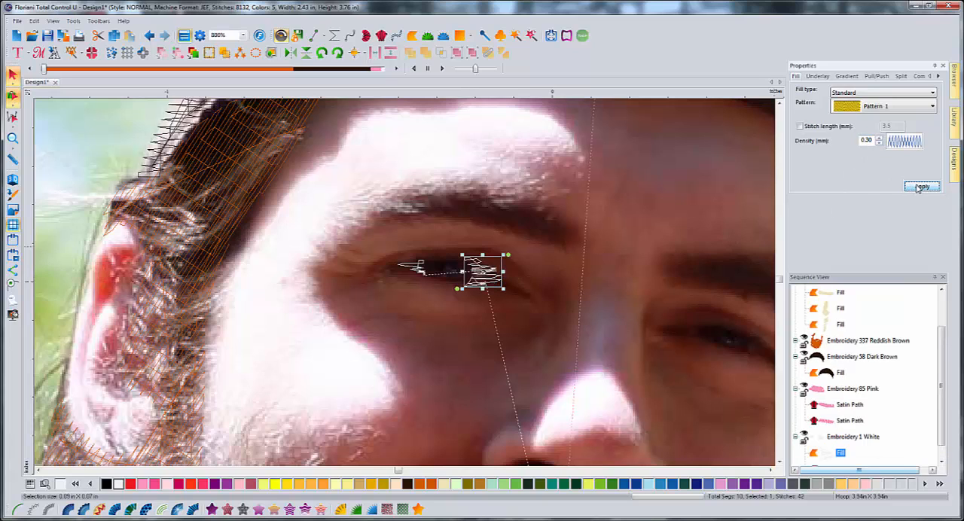
pyautogui.click(525, 273)
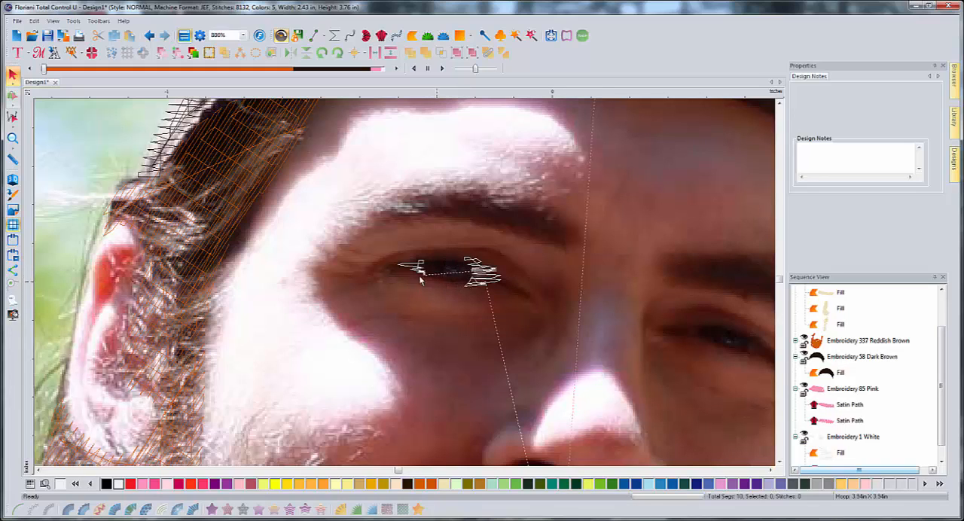
# - Draw an ellipse over the left eye's iris and reduce it to about 0.12 by 0.11 in
pyautogui.click(465, 37)
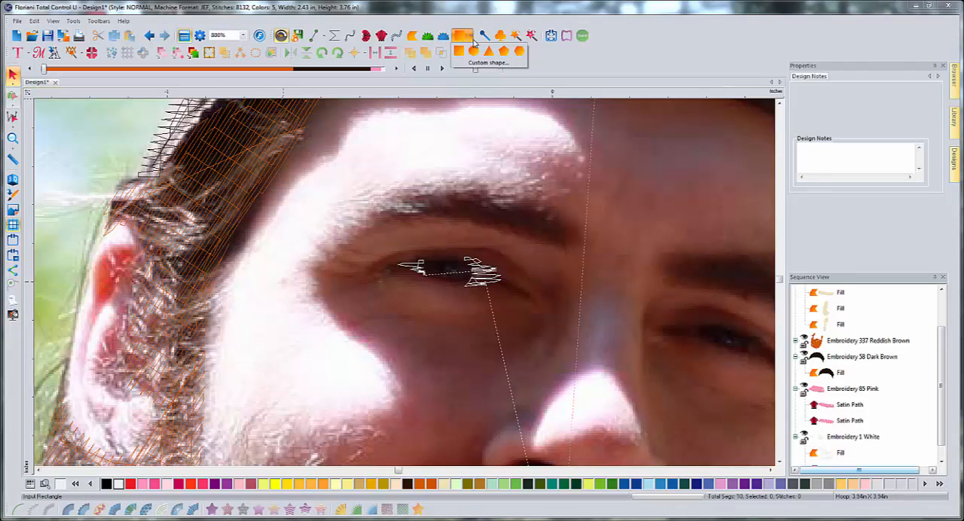
pyautogui.click(474, 51)
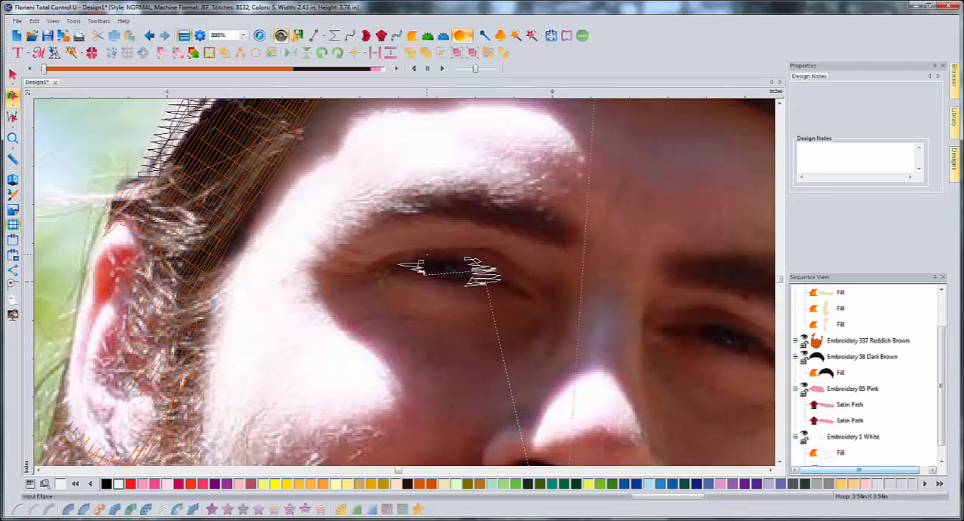
pyautogui.moveTo(427, 243); pyautogui.dragTo(474, 295)
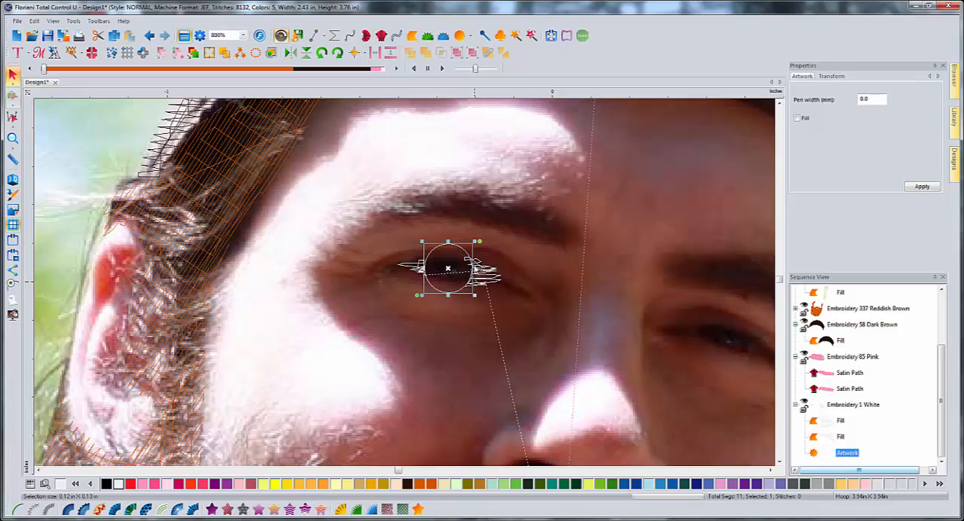
pyautogui.moveTo(475, 269); pyautogui.dragTo(449, 248)
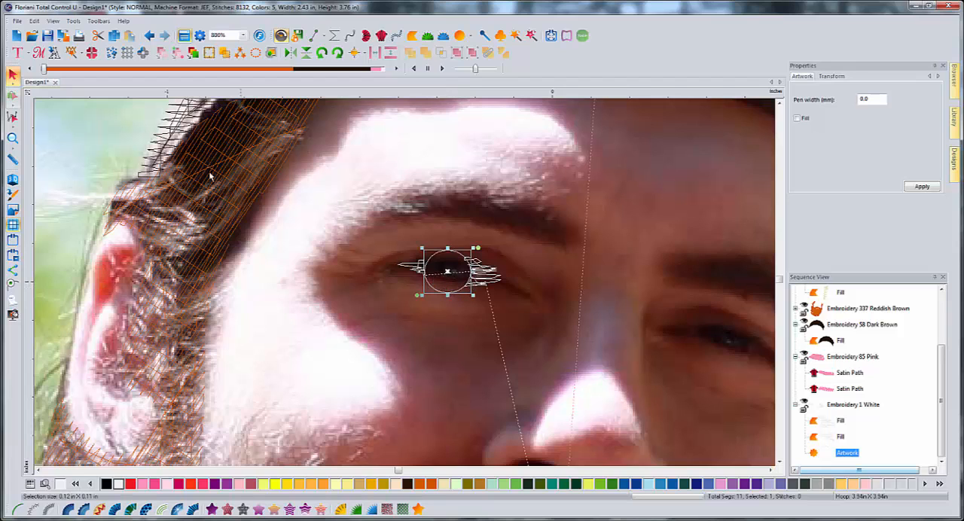
# - Flatten the iris ellipse by moving its upper and lower outline points inward to fit between the eyelids
pyautogui.moveTo(16, 98)
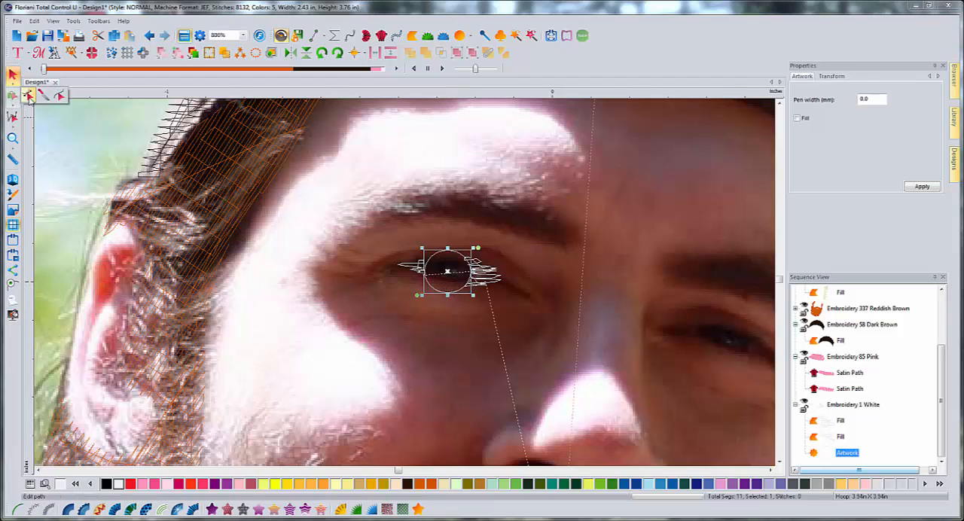
pyautogui.click(27, 94)
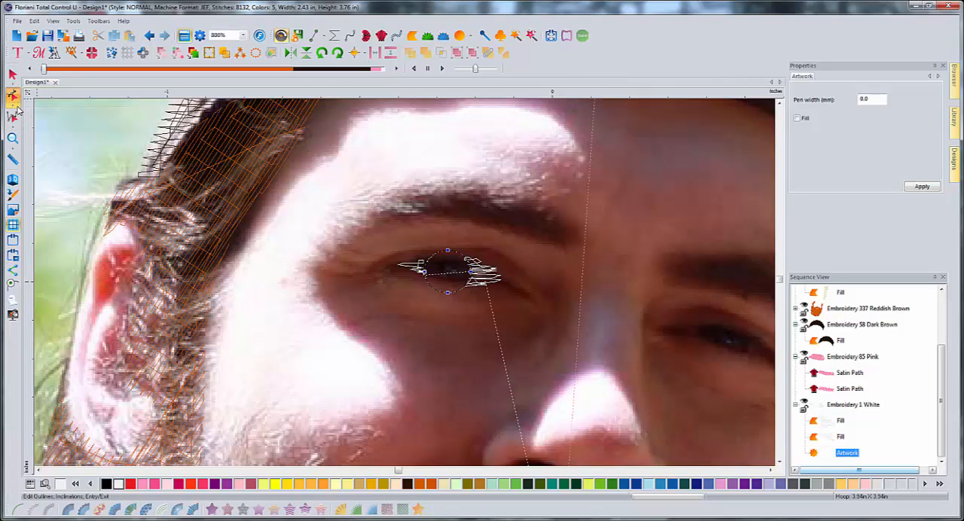
pyautogui.moveTo(23, 100)
pyautogui.moveTo(447, 250); pyautogui.dragTo(446, 255)
pyautogui.moveTo(448, 292); pyautogui.dragTo(449, 280)
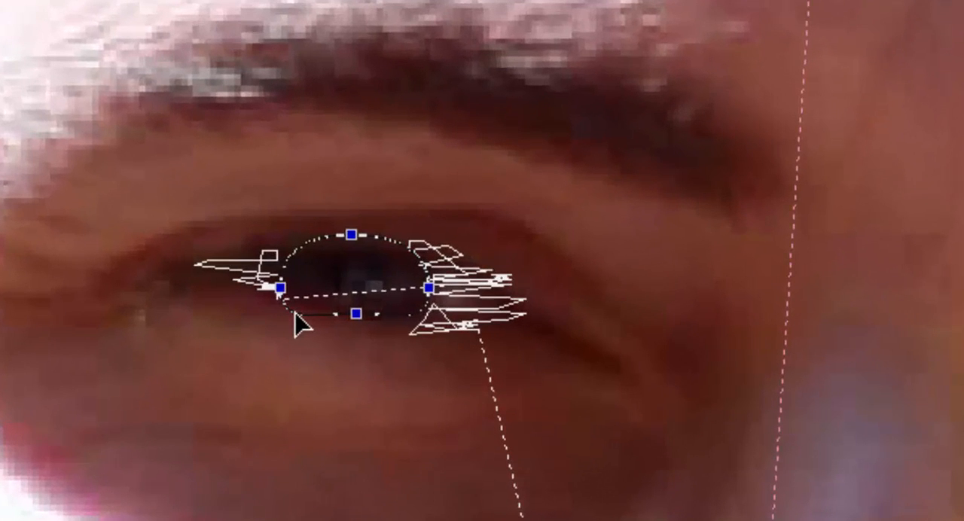
# - Add a point to the lower outer curve of the iris outline and adjust it to follow the lower eyelid
pyautogui.click(422, 283)
pyautogui.rightClick(422, 283)
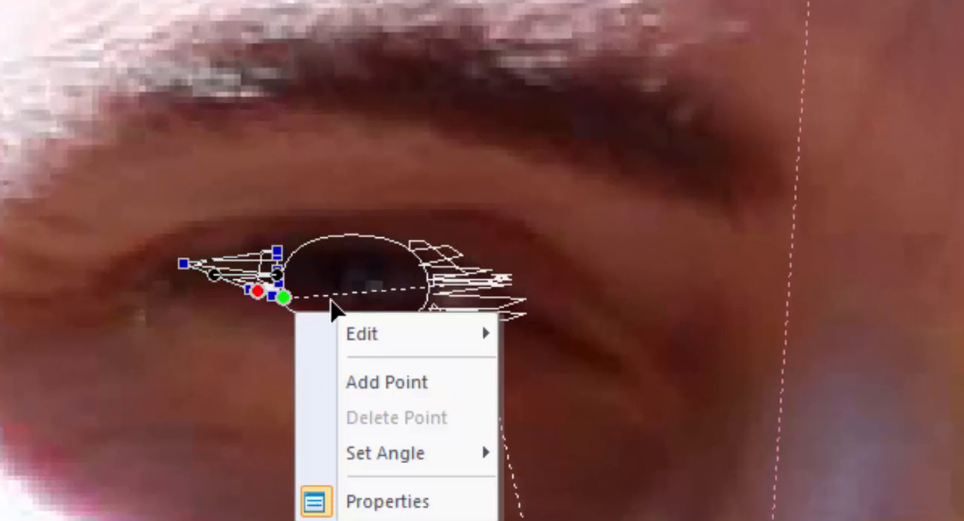
pyautogui.click(230, 375)
pyautogui.click(334, 313)
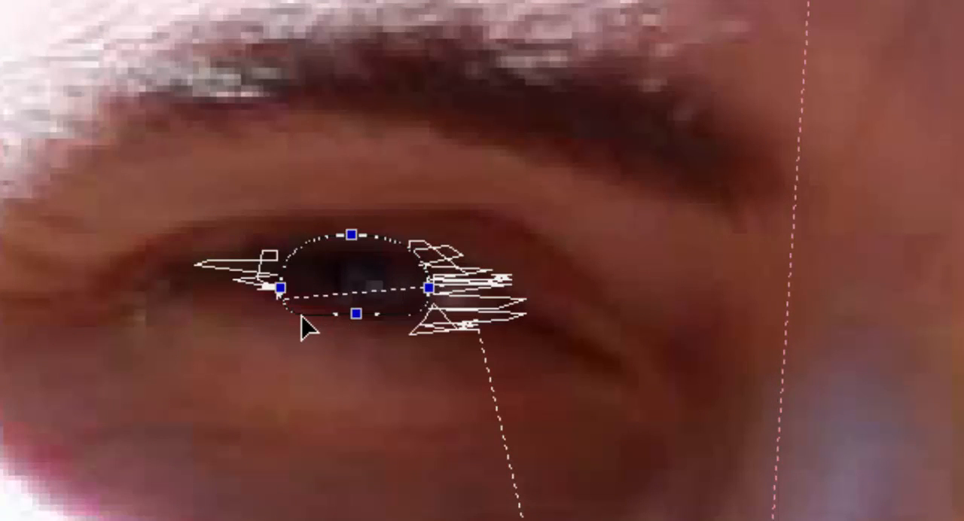
pyautogui.rightClick(297, 315)
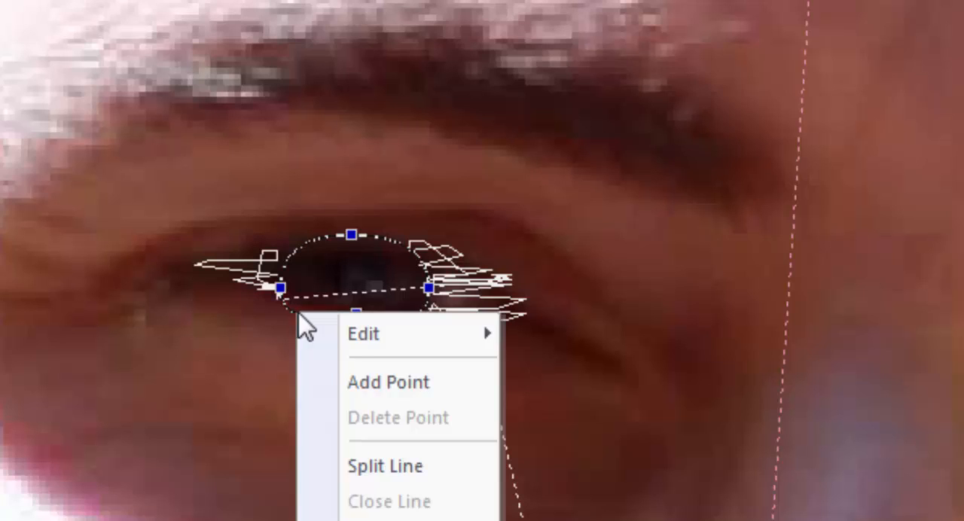
pyautogui.click(363, 380)
pyautogui.moveTo(293, 315); pyautogui.dragTo(296, 310)
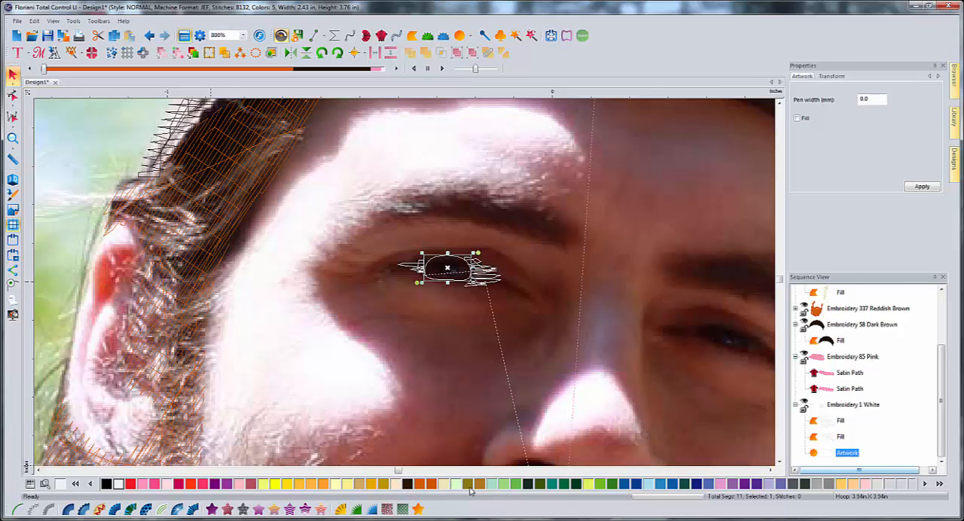
# - Color the iris outline Clay Brown (339) and convert it to a standard fill
pyautogui.click(637, 483)
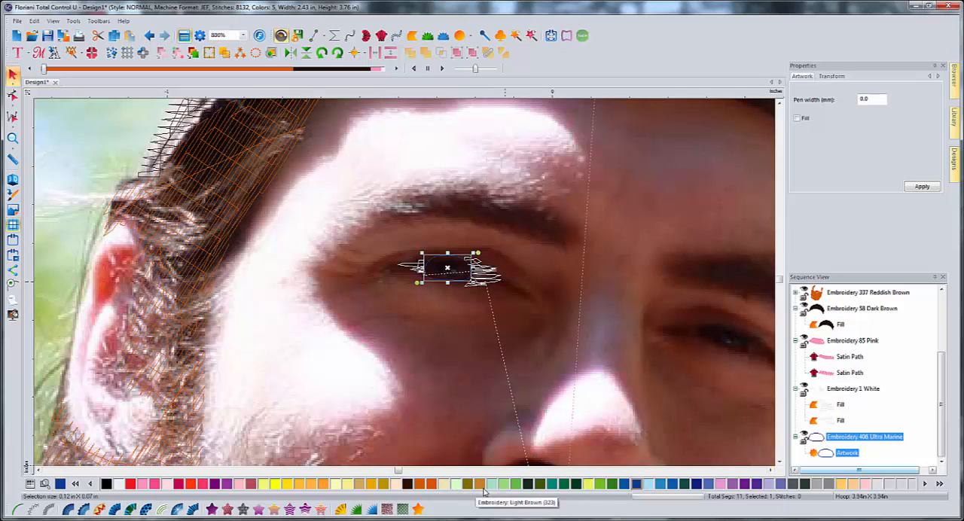
pyautogui.click(432, 484)
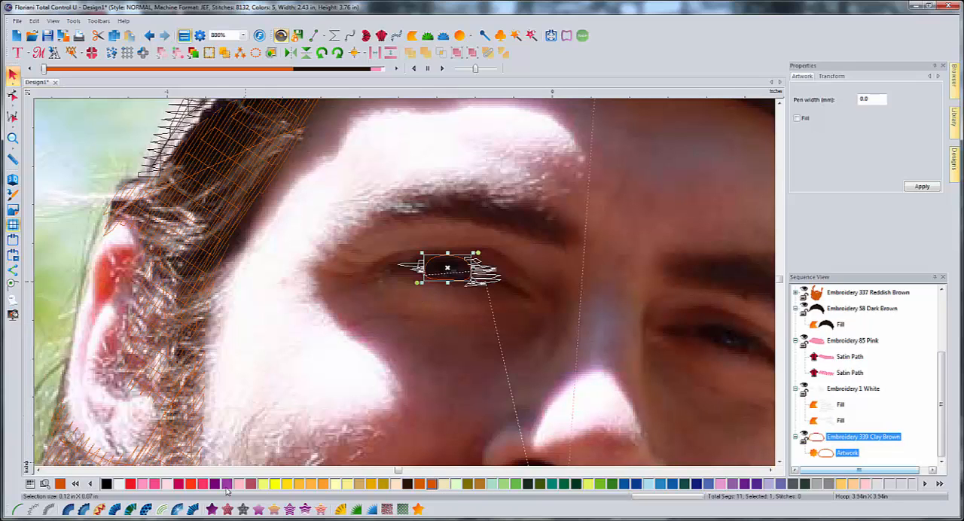
pyautogui.click(212, 510)
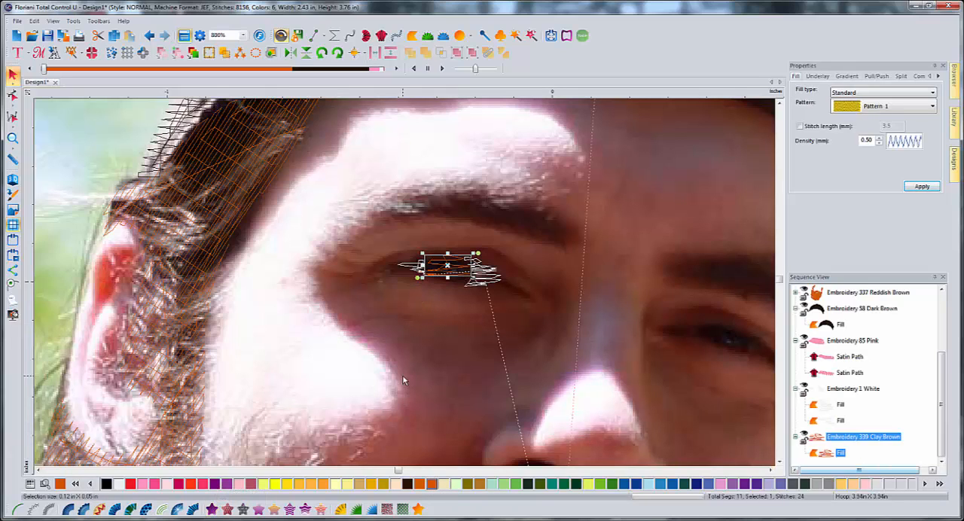
# - Set the fill density of the brown iris to 0.30 mm
pyautogui.click(879, 143)
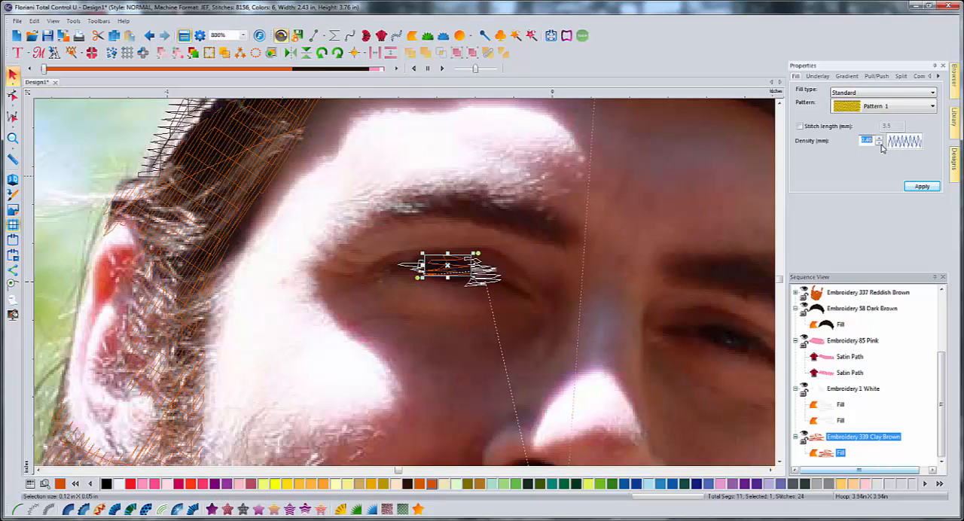
pyautogui.click(880, 144)
pyautogui.click(920, 188)
pyautogui.click(435, 334)
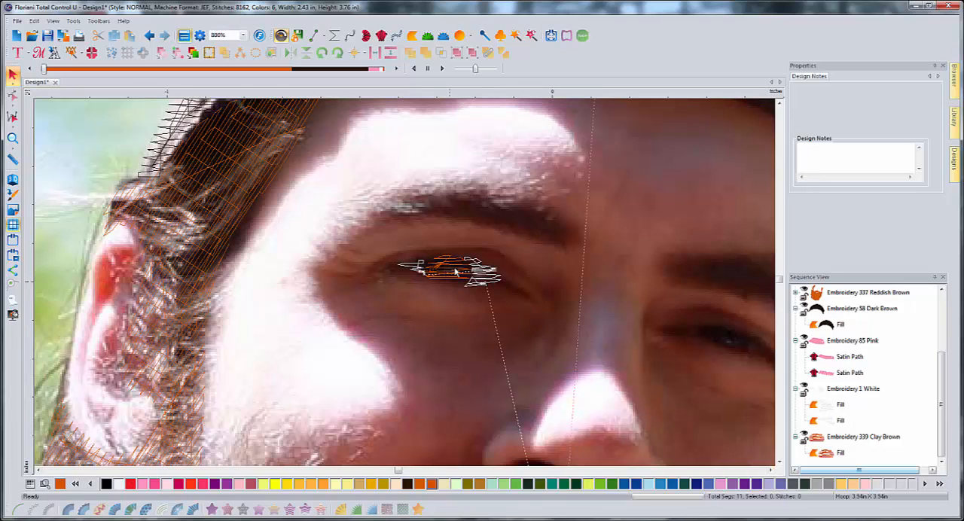
# - Trace a black pupil about 0.04 by 0.02 in inside the brown iris and convert it to a standard fill
pyautogui.click(106, 484)
pyautogui.click(315, 36)
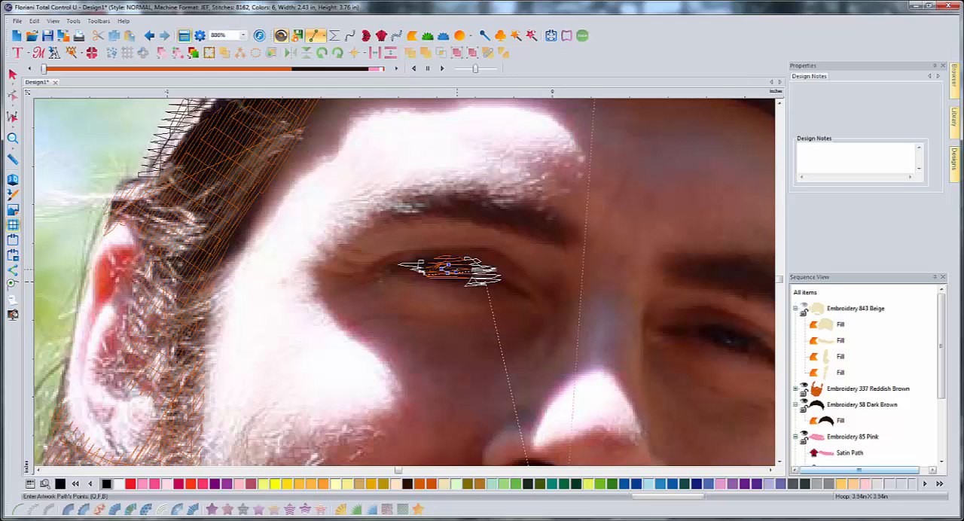
pyautogui.rightClick(486, 237)
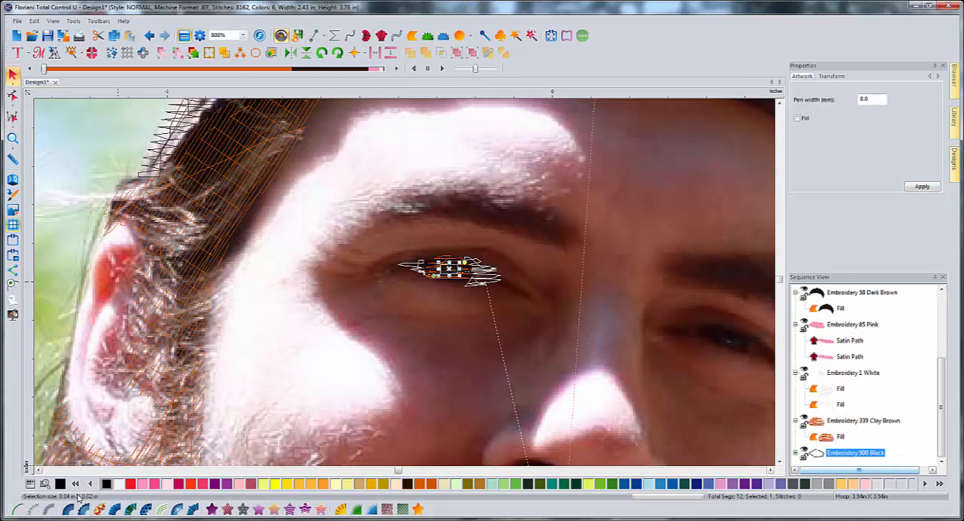
pyautogui.click(214, 510)
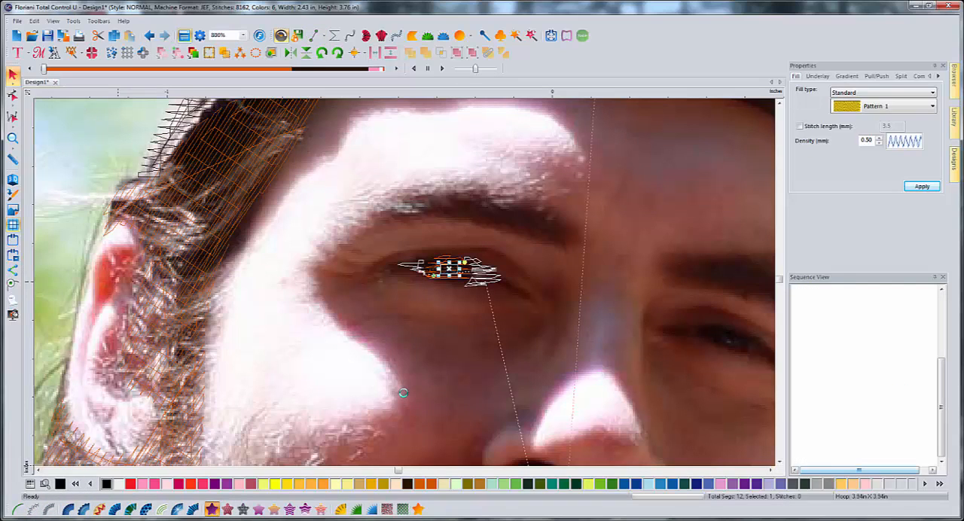
pyautogui.click(450, 307)
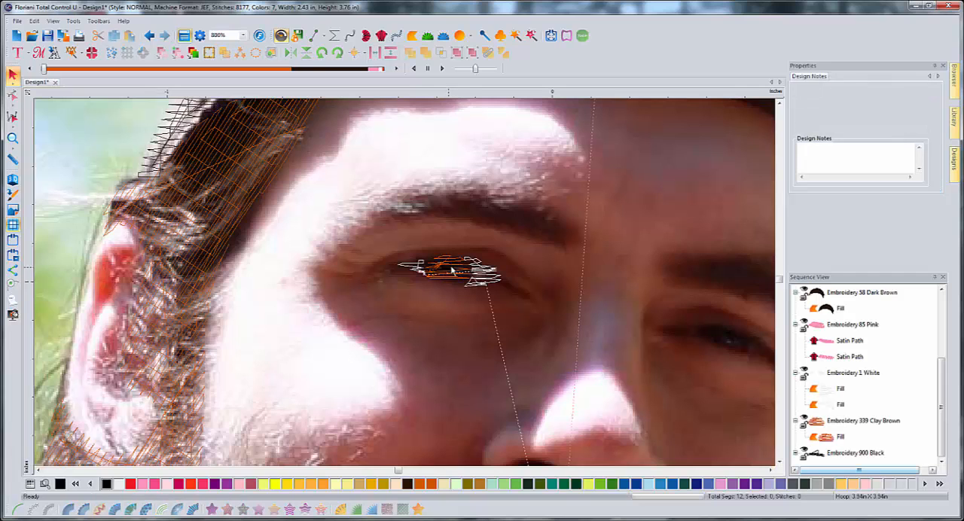
# - Show the stitches in 3D and reshape the nose-side eye white by moving its lower and upper points beside the iris
pyautogui.click(18, 183)
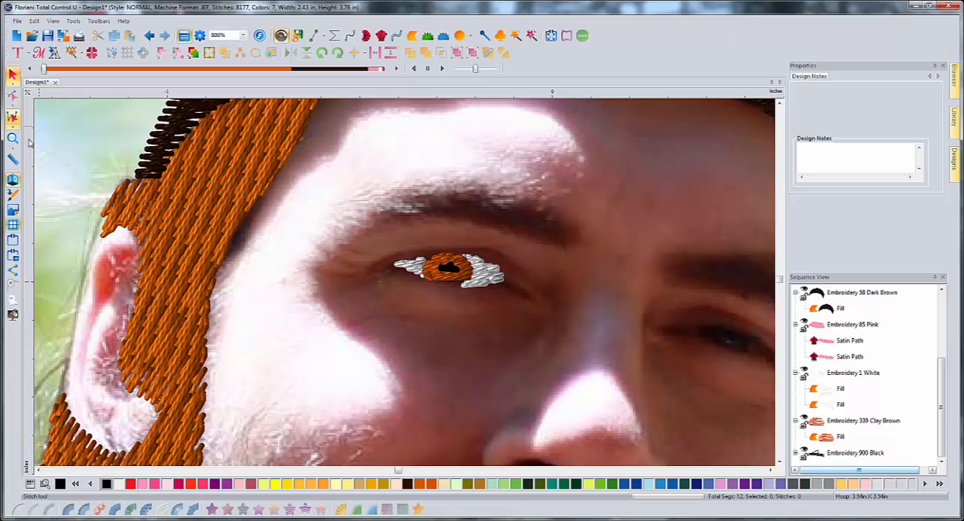
pyautogui.click(493, 281)
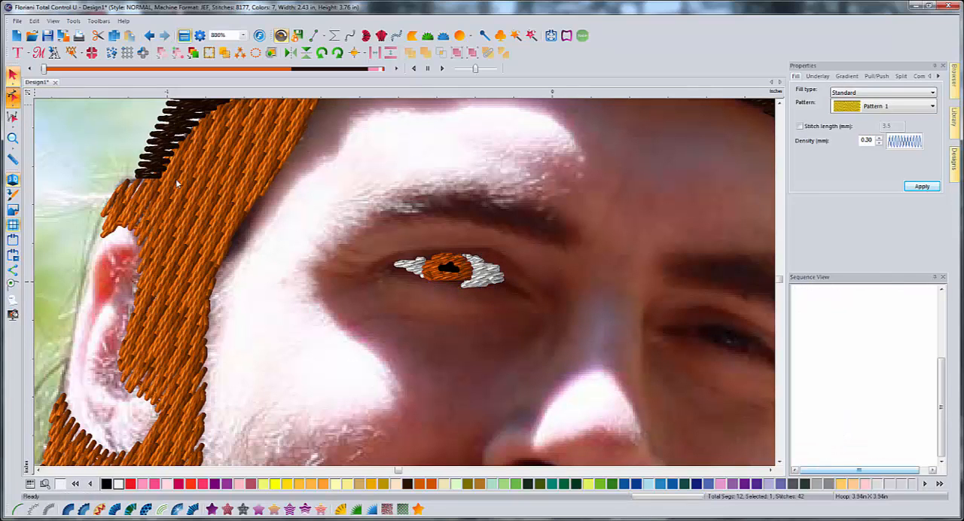
pyautogui.click(12, 96)
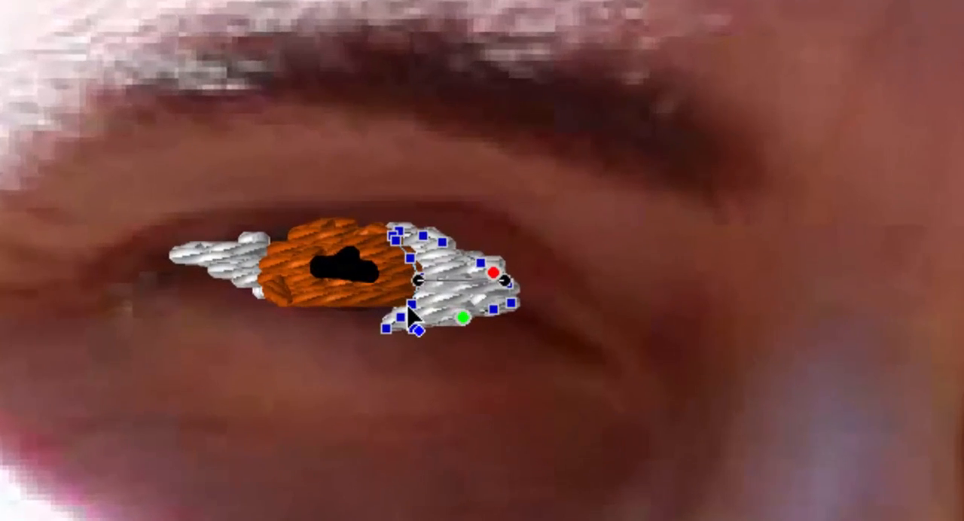
pyautogui.moveTo(460, 284); pyautogui.dragTo(464, 279)
pyautogui.moveTo(337, 347)
pyautogui.mouseDown()
pyautogui.moveTo(353, 339)
pyautogui.moveTo(354, 375)
pyautogui.moveTo(407, 344)
pyautogui.moveTo(334, 342)
pyautogui.mouseUp()
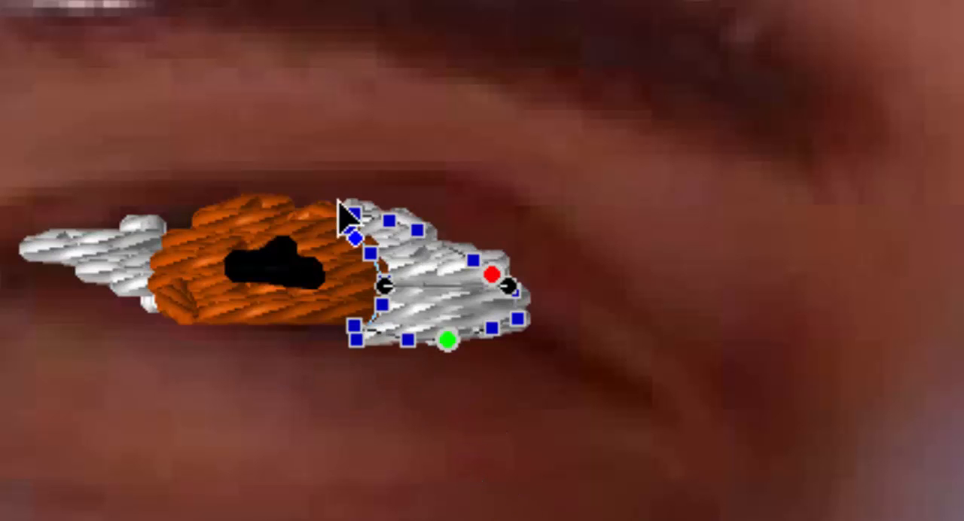
pyautogui.click(263, 406)
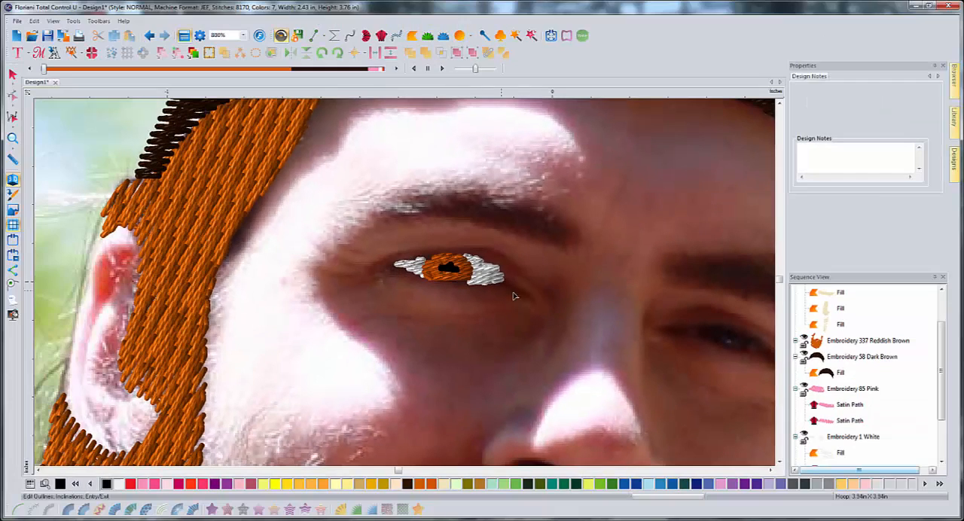
# - Trace the outer white of the right eye, about 0.09 by 0.06 in, and convert it to a white standard fill
pyautogui.click(770, 471)
pyautogui.click(780, 462)
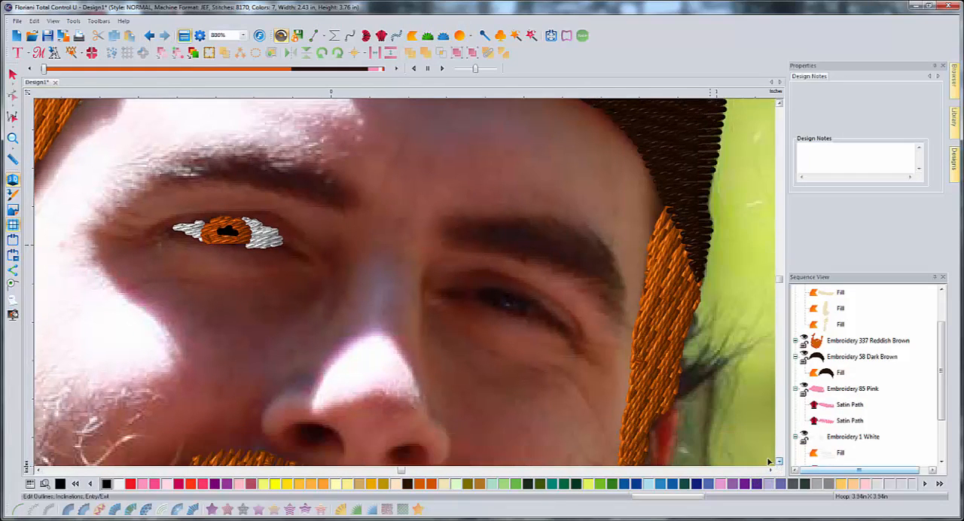
pyautogui.click(316, 36)
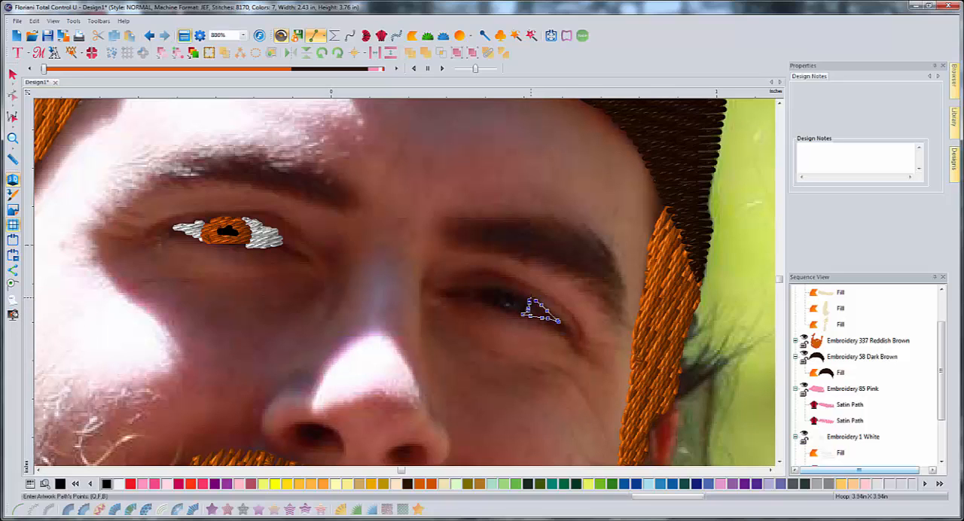
pyautogui.press('Return')
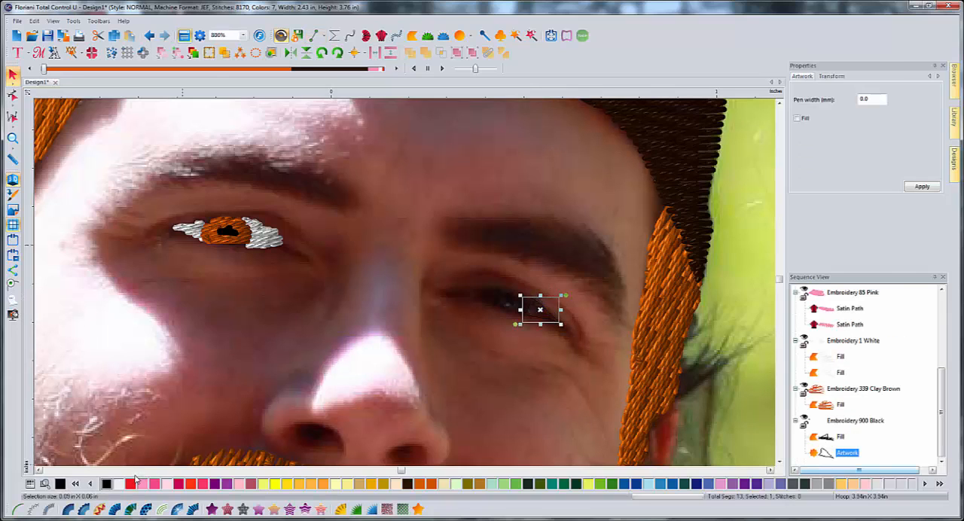
pyautogui.click(119, 484)
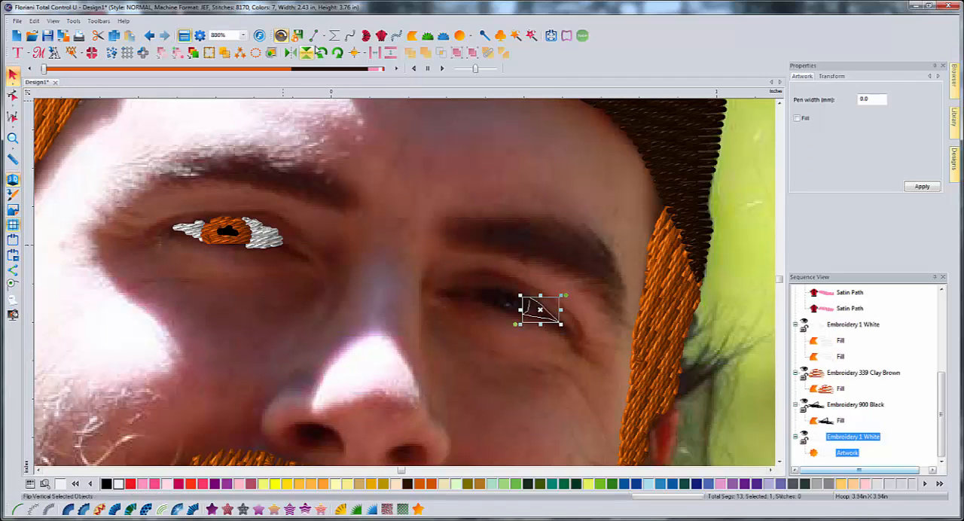
pyautogui.click(212, 510)
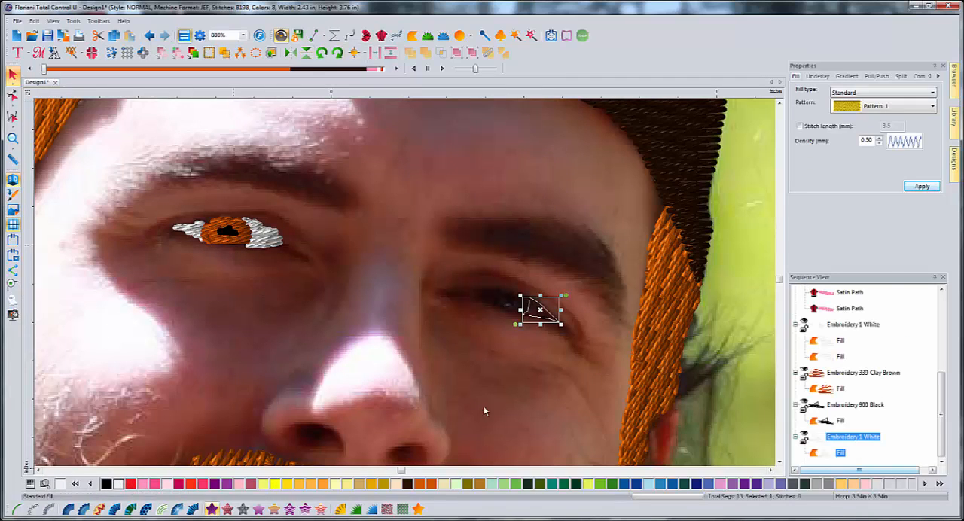
pyautogui.click(483, 388)
# - Turn off the 3D stitch display and set the right eye's outer white to a fill density of 0.30 mm
pyautogui.click(538, 312)
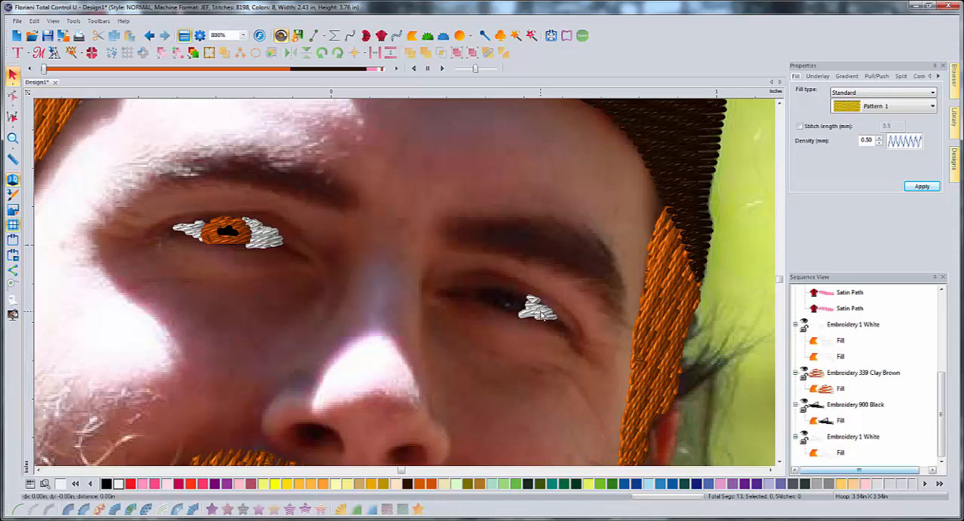
pyautogui.click(13, 140)
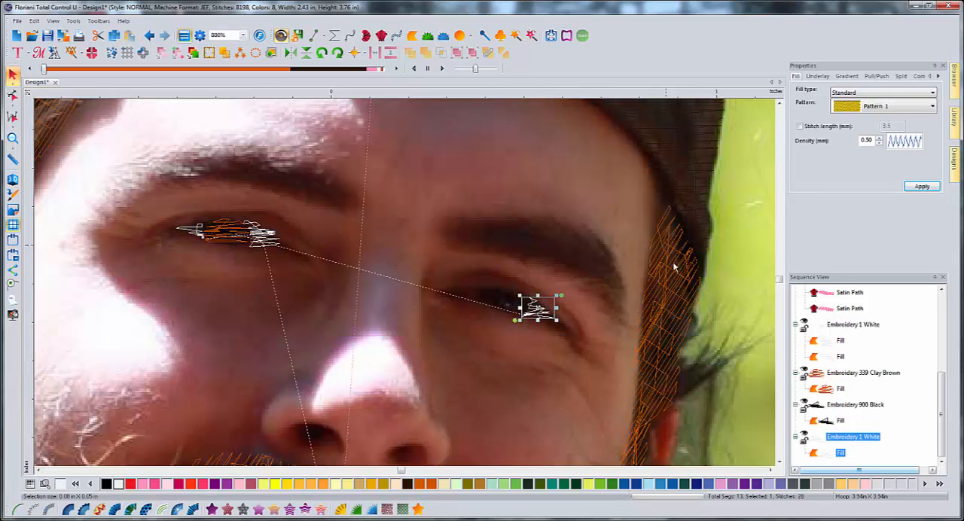
pyautogui.click(879, 143)
pyautogui.click(879, 143)
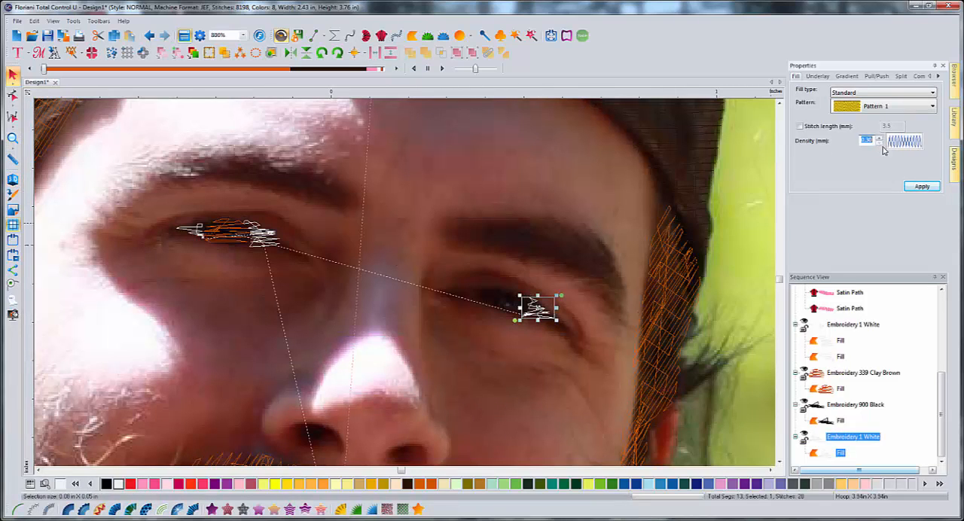
pyautogui.click(922, 186)
pyautogui.click(480, 296)
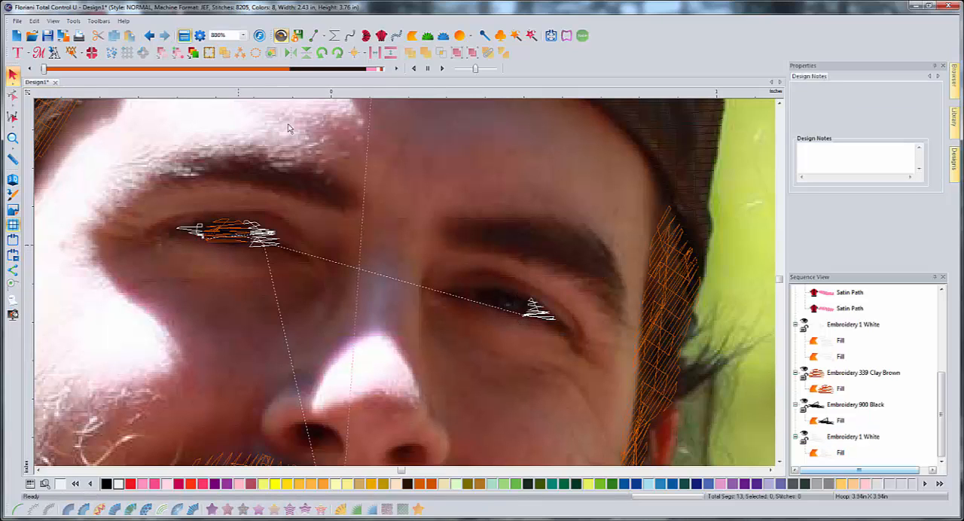
# - Trace the nose-side white of the right eye, about 0.08 by 0.04 in, and convert it to a white standard fill
pyautogui.click(314, 36)
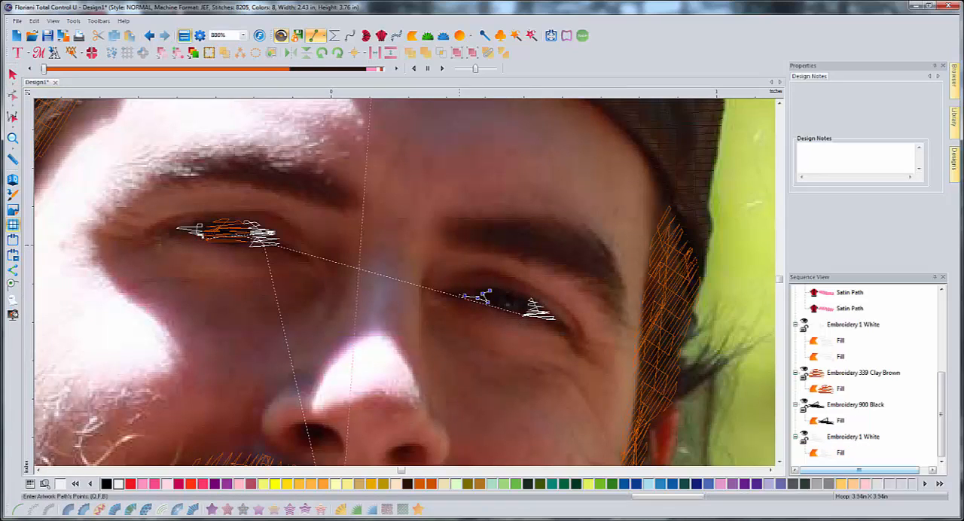
pyautogui.rightClick(490, 289)
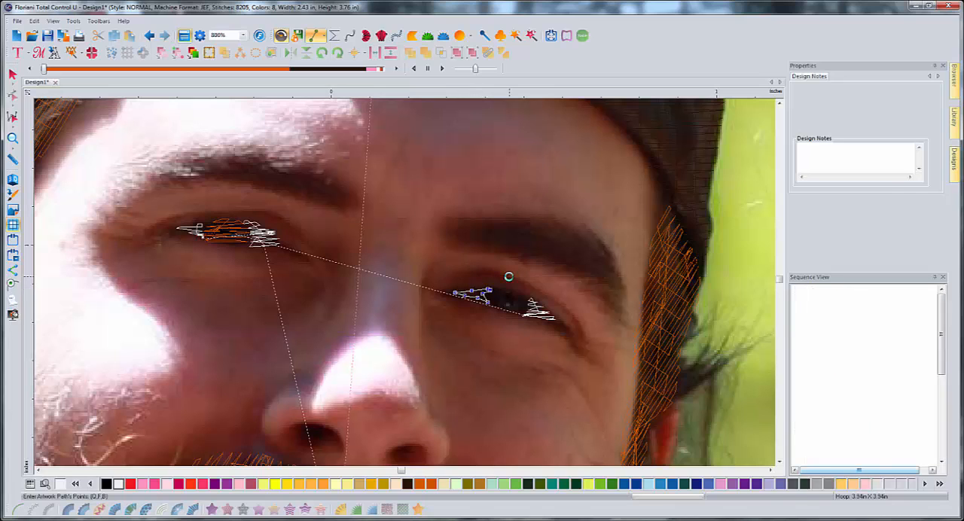
pyautogui.click(212, 510)
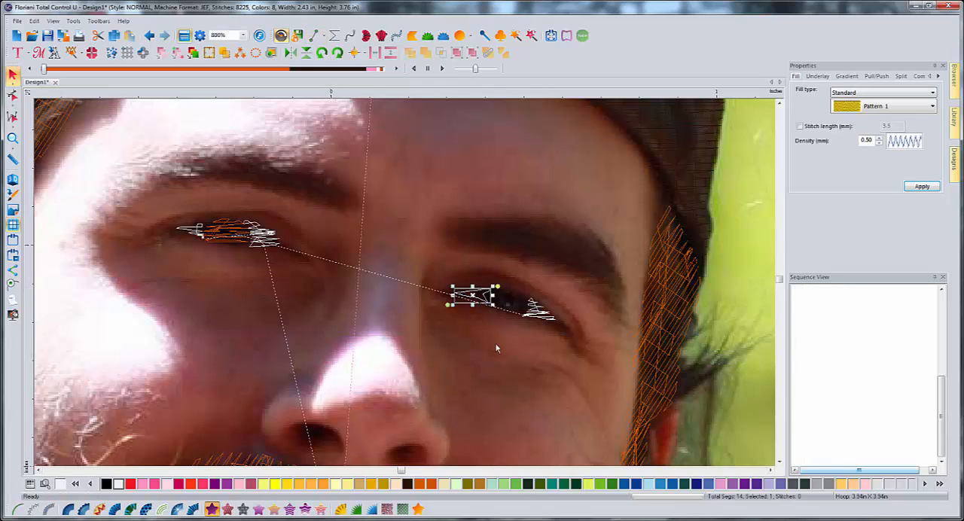
pyautogui.click(489, 343)
pyautogui.click(483, 300)
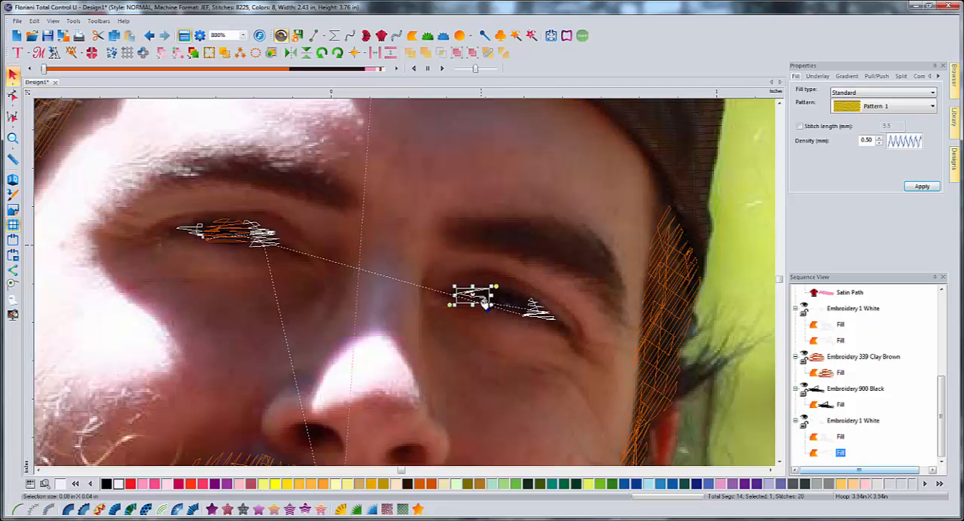
# - Set the fill density of the right eye's nose-side white to 0.30 mm
pyautogui.click(879, 138)
pyautogui.click(879, 139)
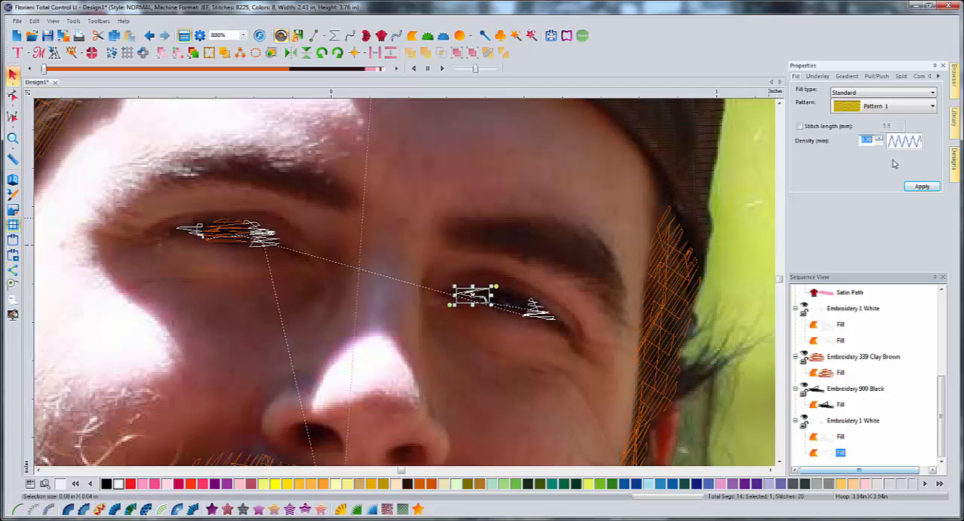
pyautogui.click(880, 144)
pyautogui.click(879, 143)
pyautogui.click(880, 144)
pyautogui.click(880, 144)
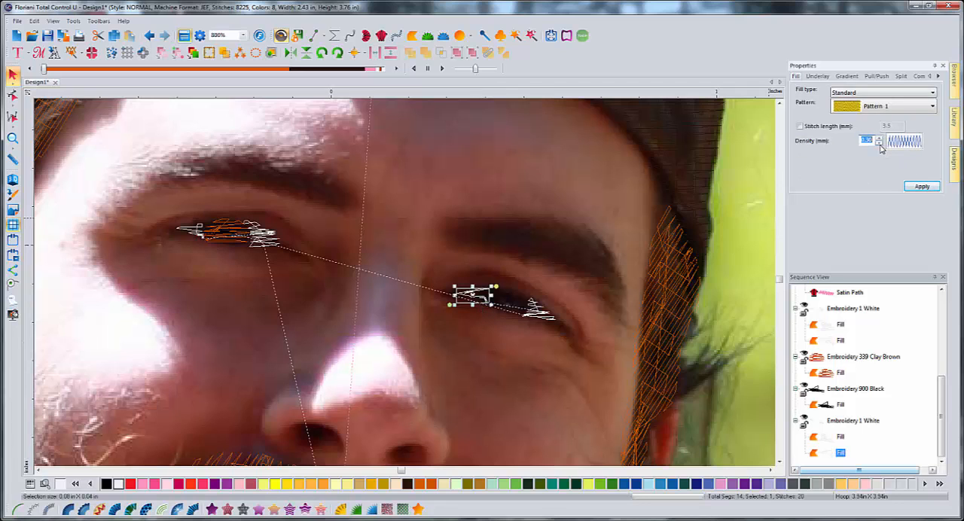
pyautogui.click(914, 186)
pyautogui.click(527, 337)
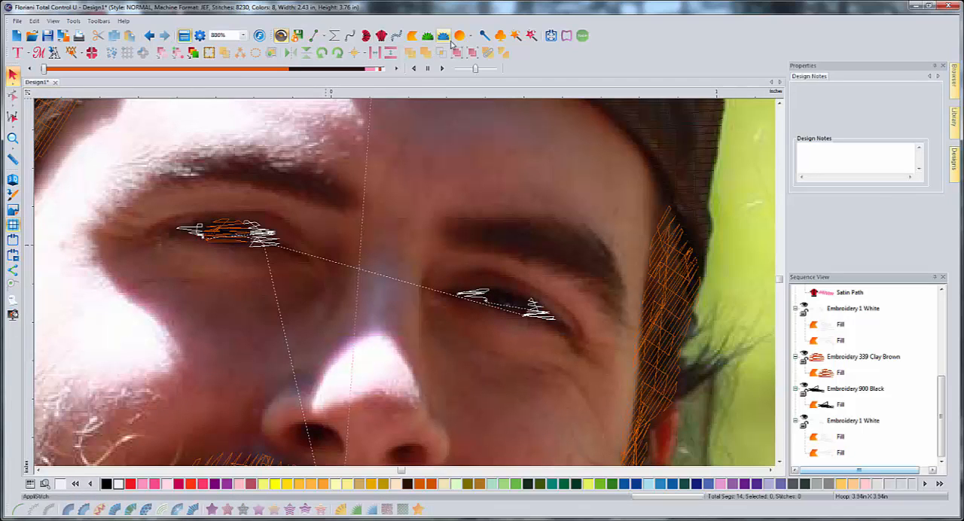
# - Draw an ellipse over the right eye's iris and reshape its outline to about 0.10 by 0.06 in between the two whites
pyautogui.moveTo(489, 280); pyautogui.dragTo(529, 323)
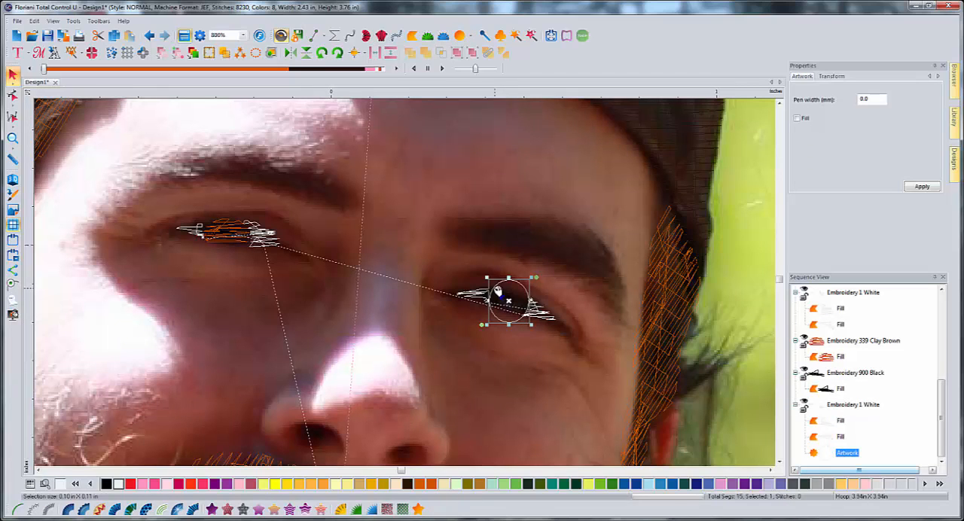
pyautogui.moveTo(499, 293); pyautogui.dragTo(496, 294)
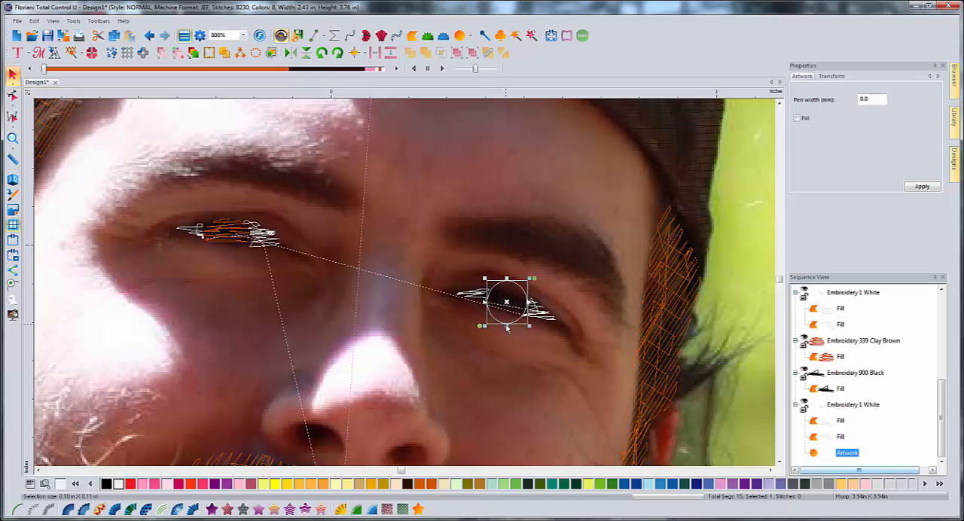
pyautogui.click(12, 95)
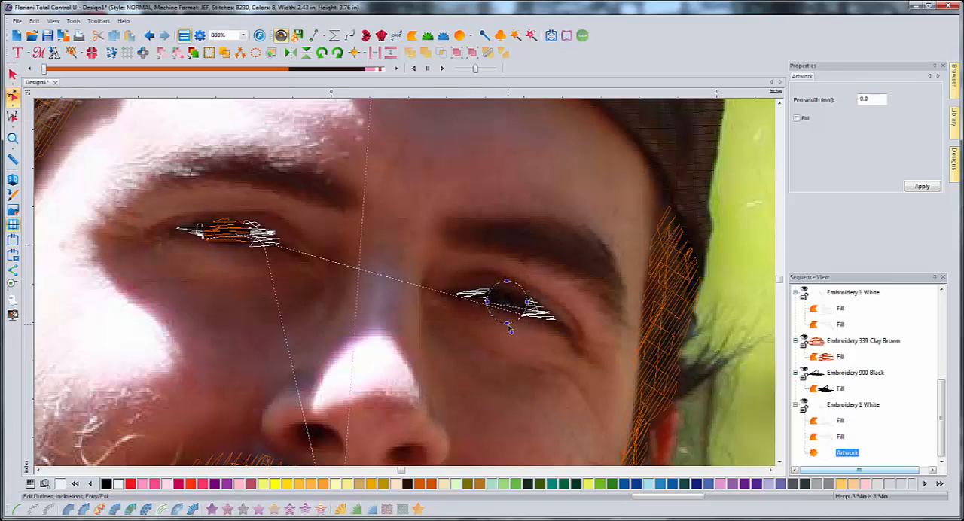
pyautogui.moveTo(508, 325); pyautogui.dragTo(509, 320)
pyautogui.rightClick(493, 311)
pyautogui.click(513, 334)
pyautogui.rightClick(520, 295)
pyautogui.click(541, 313)
pyautogui.click(518, 363)
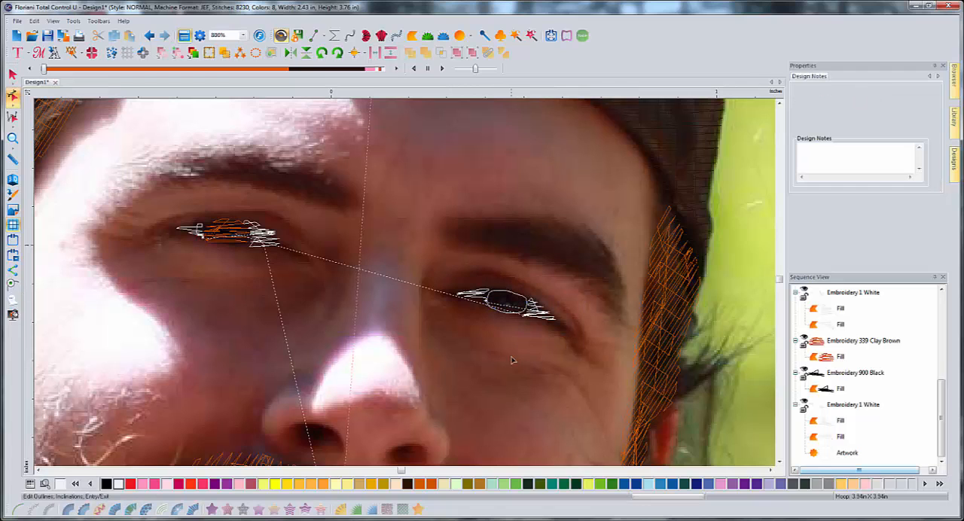
# - Convert the right iris outline to a Clay Brown (339) standard fill with a lower density value for closer stitching
pyautogui.click(12, 74)
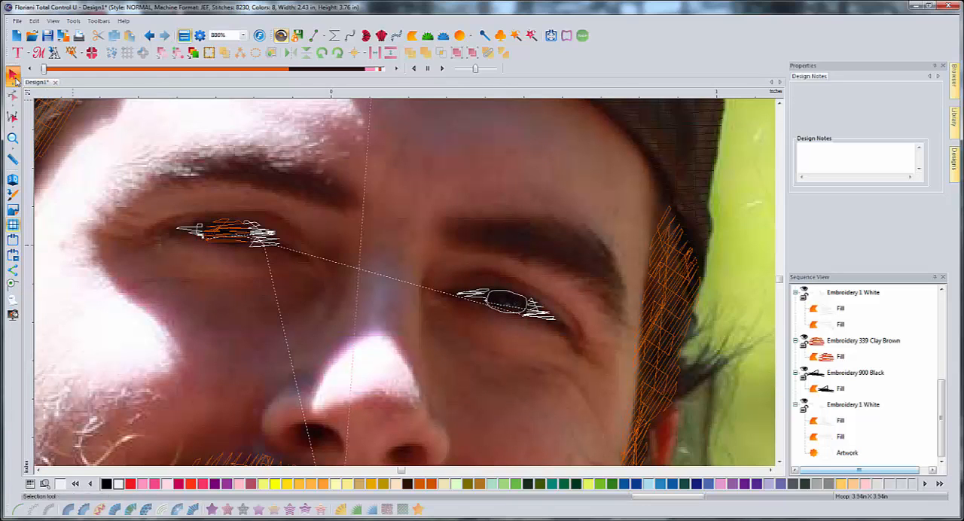
pyautogui.click(510, 297)
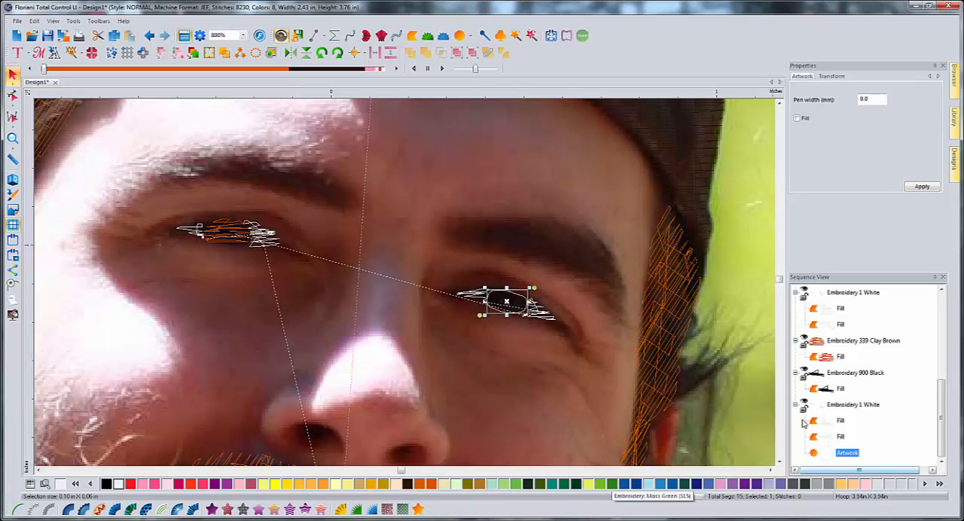
pyautogui.click(434, 484)
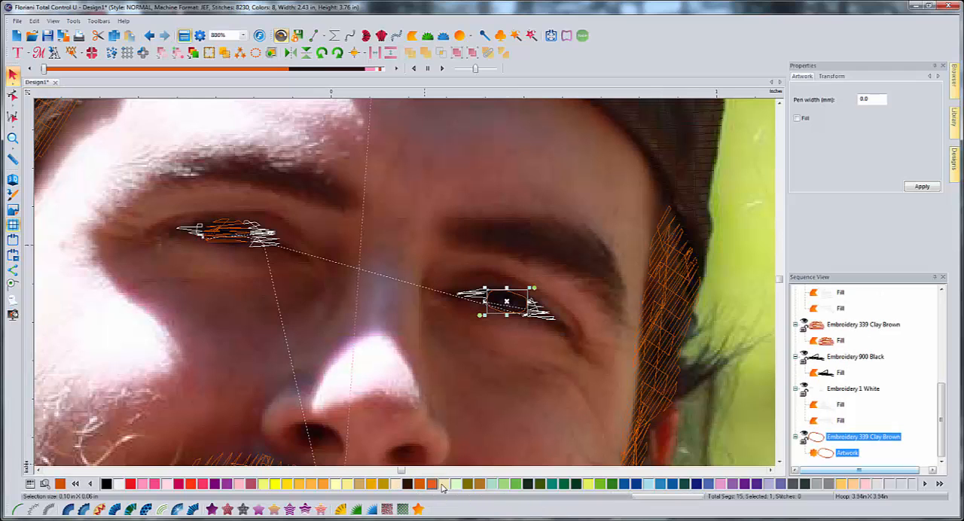
pyautogui.click(213, 510)
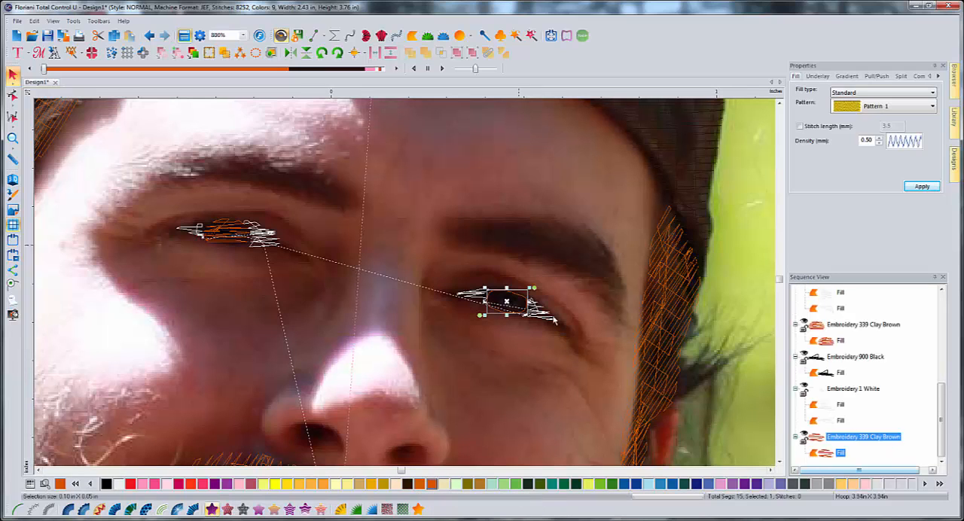
pyautogui.click(879, 144)
pyautogui.click(879, 144)
pyautogui.click(926, 187)
pyautogui.click(496, 358)
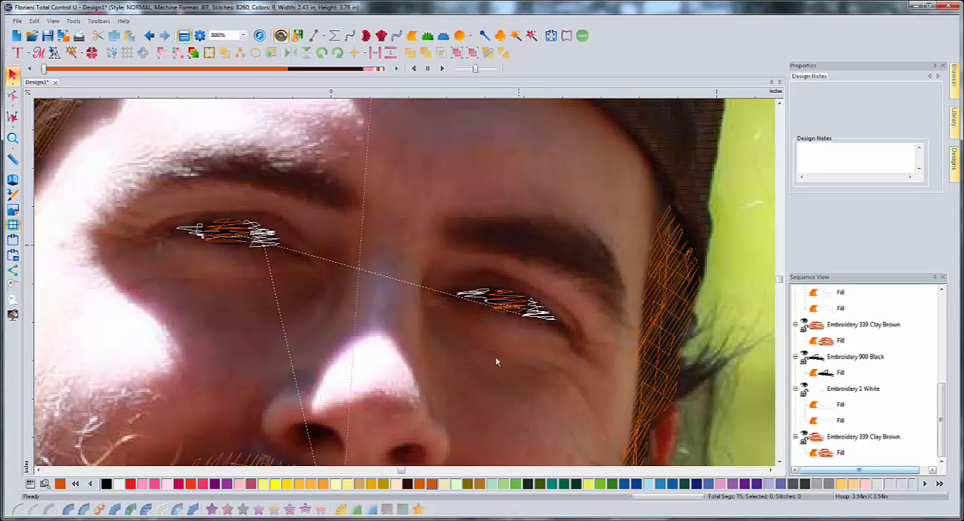
# - Trace a small pupil inside the right iris, convert it to a black standard fill, and preview both eyes in 3D
pyautogui.scroll(-2, 412, 326)
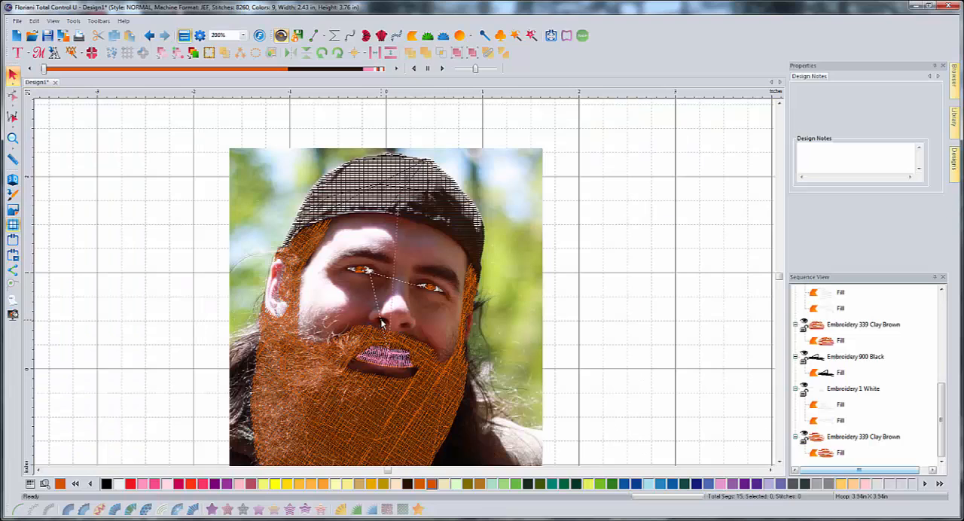
pyautogui.scroll(2, 382, 322)
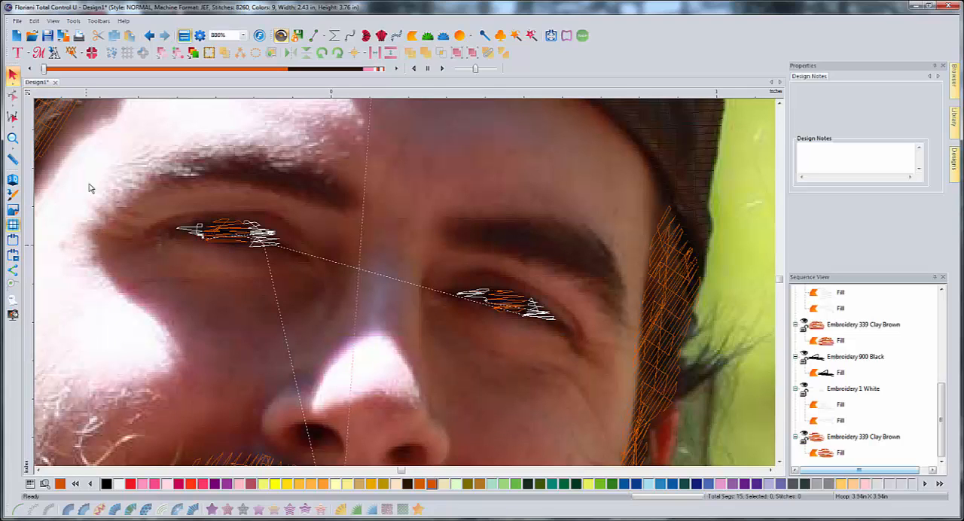
pyautogui.click(316, 35)
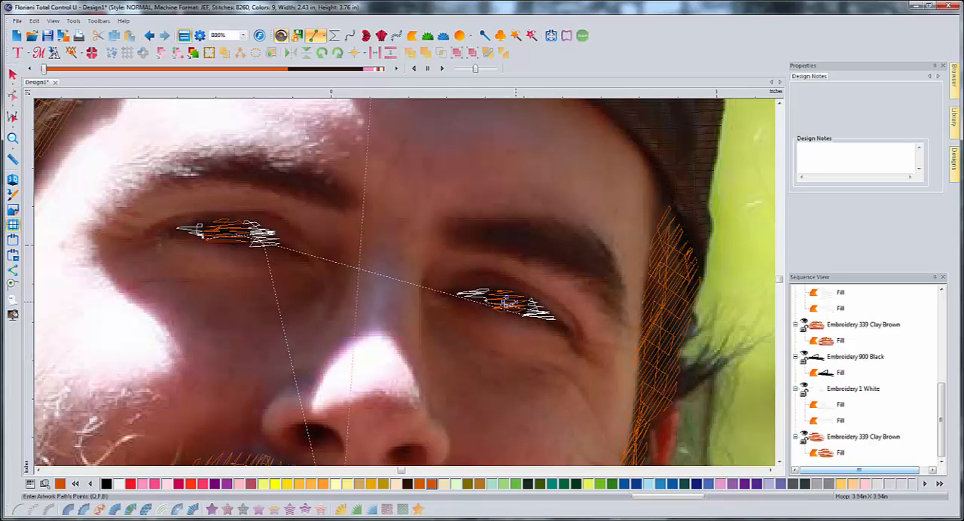
pyautogui.rightClick(509, 298)
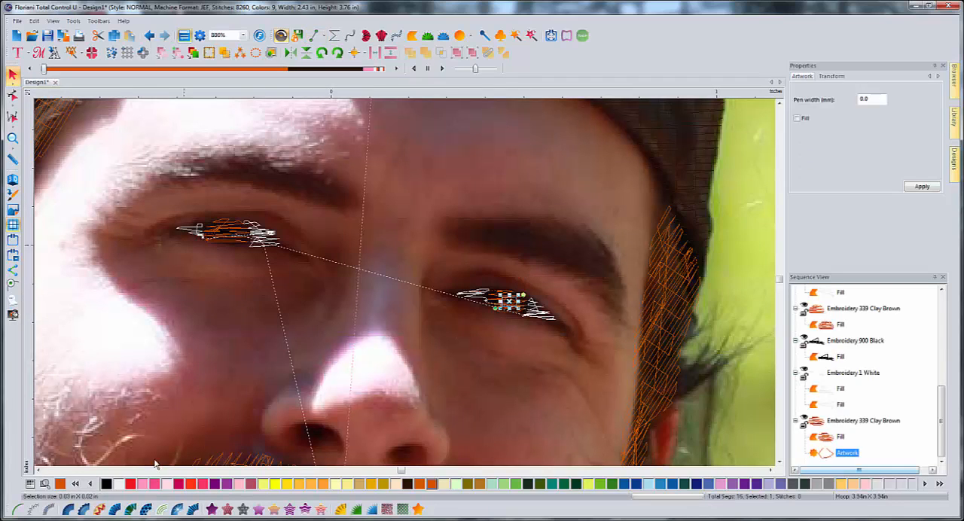
pyautogui.click(106, 484)
pyautogui.click(213, 510)
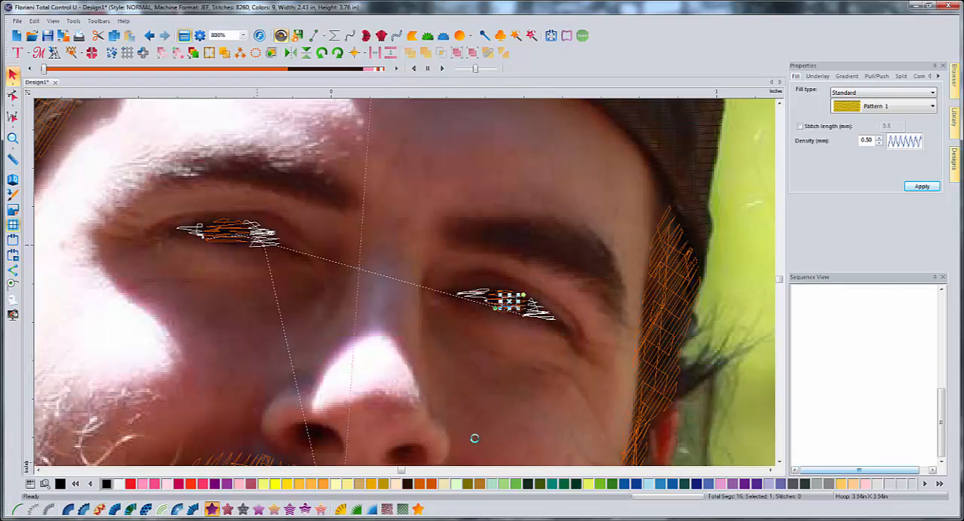
pyautogui.click(484, 344)
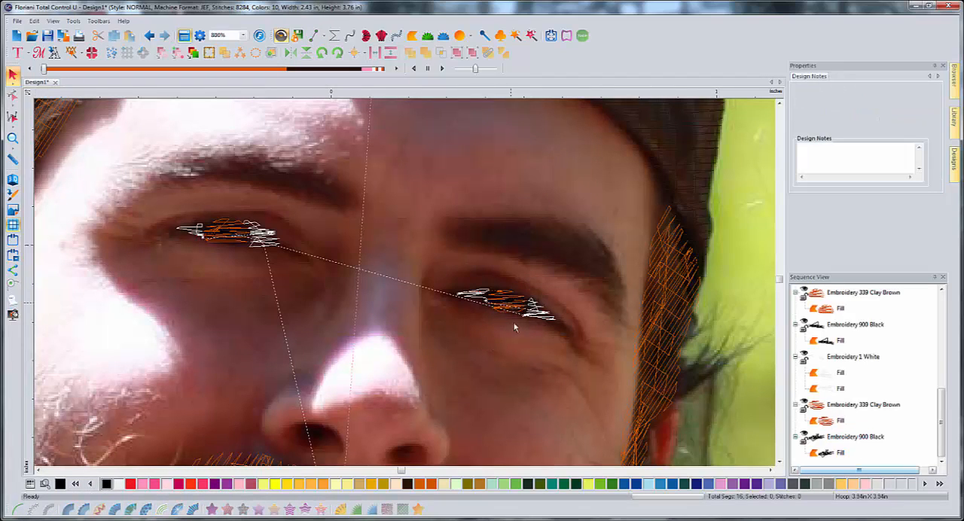
pyautogui.click(12, 179)
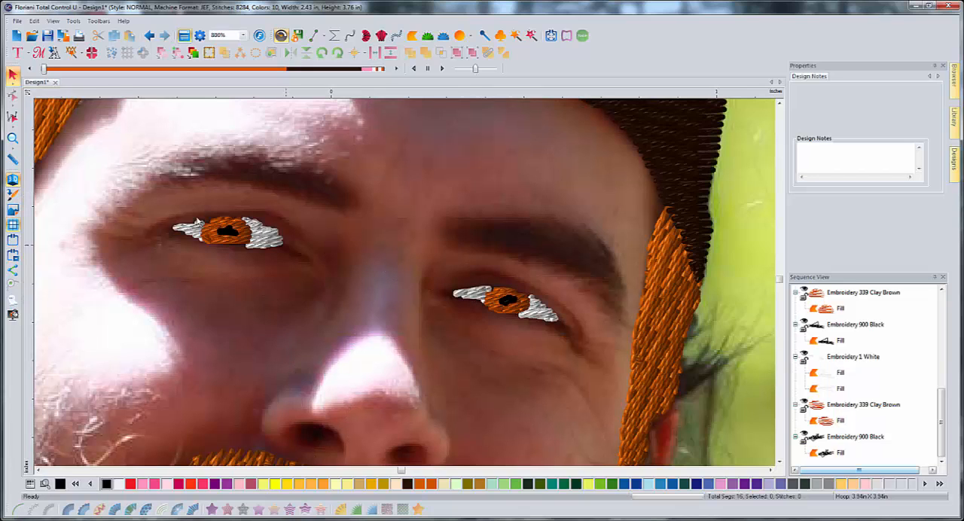
pyautogui.click(12, 180)
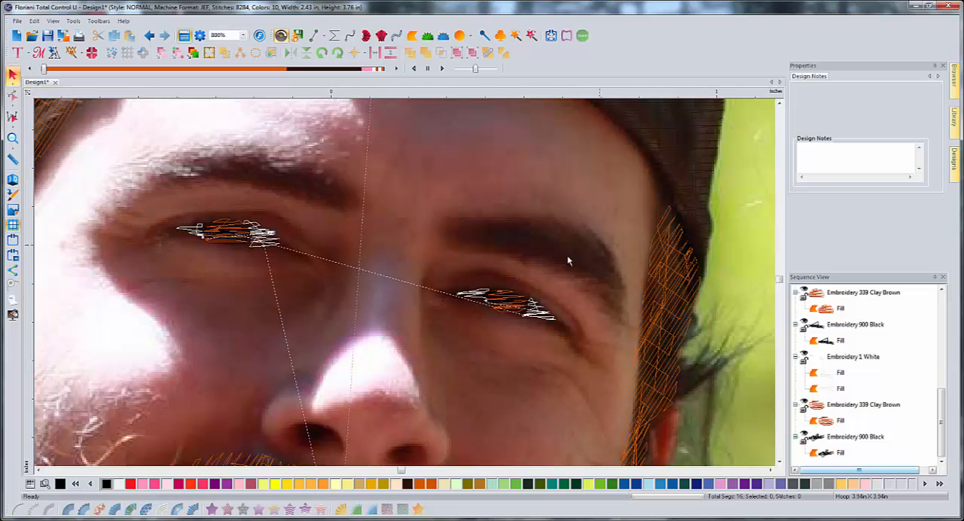
# - Trace the right eyebrow, about 0.46 by 0.26 in, and convert it to a Reddish Brown (337) standard fill
pyautogui.click(316, 35)
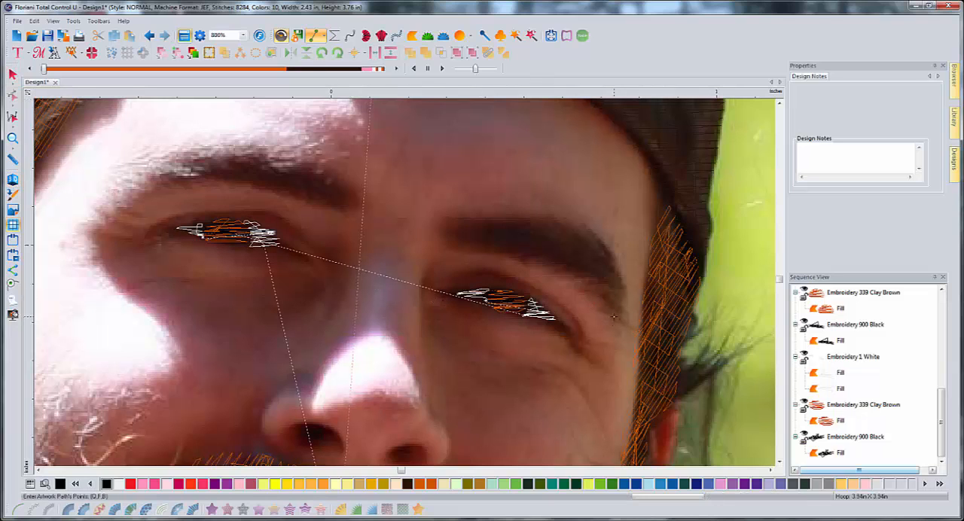
pyautogui.click(539, 259)
pyautogui.click(514, 253)
pyautogui.click(480, 248)
pyautogui.click(493, 218)
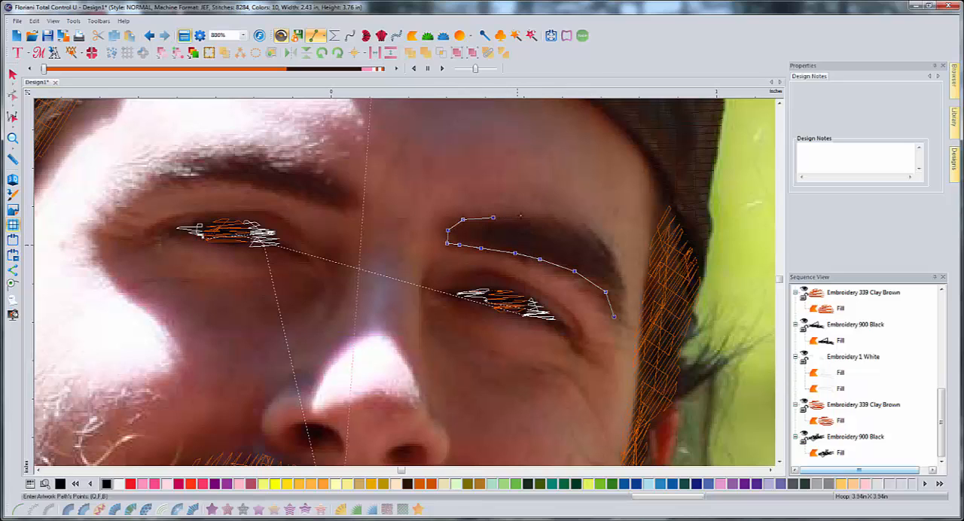
pyautogui.click(528, 216)
pyautogui.click(558, 220)
pyautogui.click(578, 226)
pyautogui.click(593, 237)
pyautogui.click(605, 250)
pyautogui.click(615, 261)
pyautogui.rightClick(610, 333)
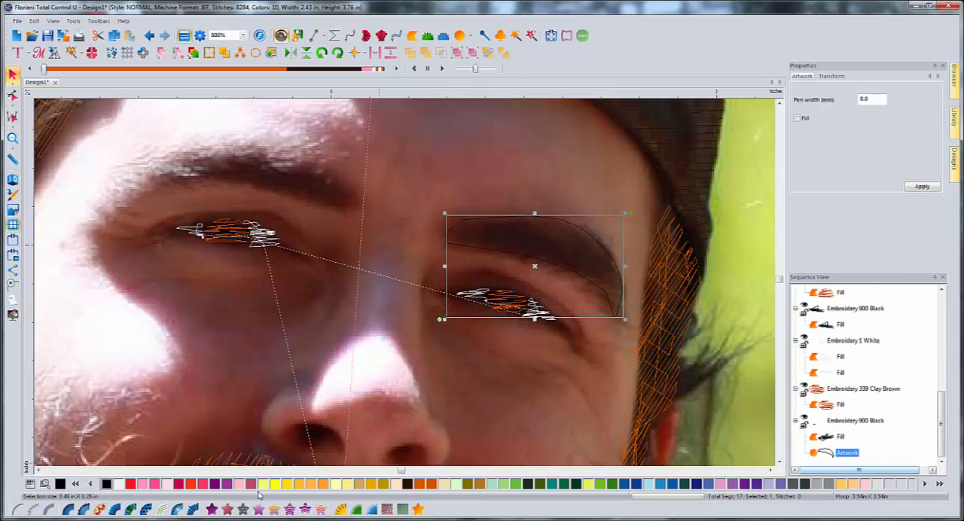
pyautogui.click(421, 488)
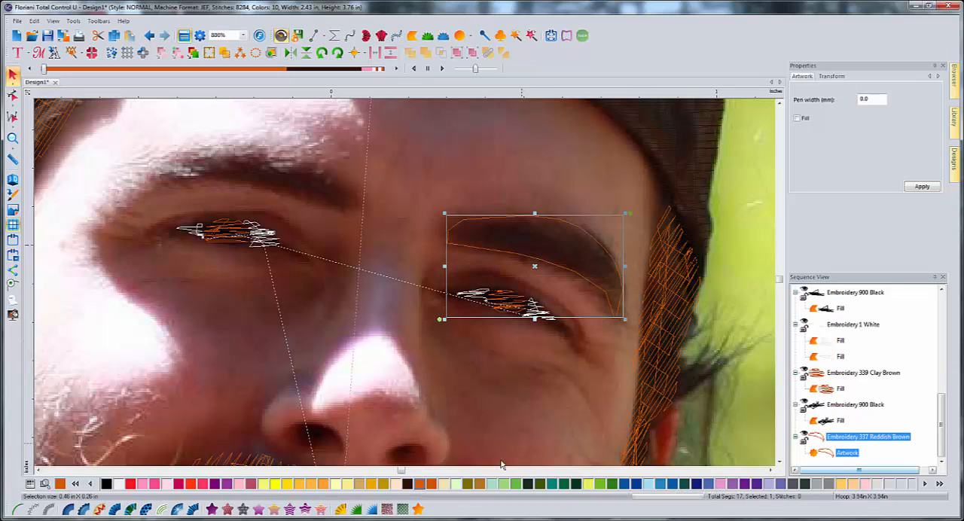
pyautogui.click(213, 509)
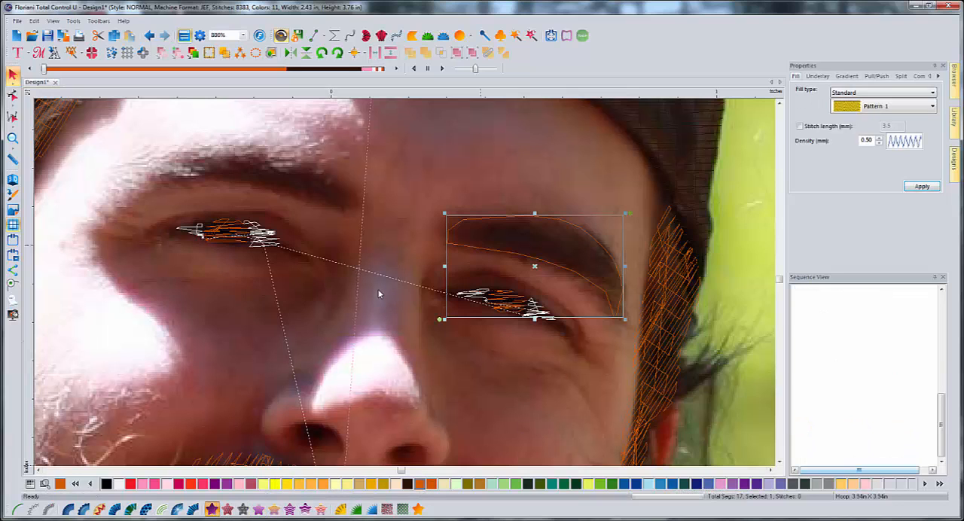
# - Trace the left eyebrow from its nose-side end around the brow hair and convert it to a Reddish Brown standard fill
pyautogui.click(314, 36)
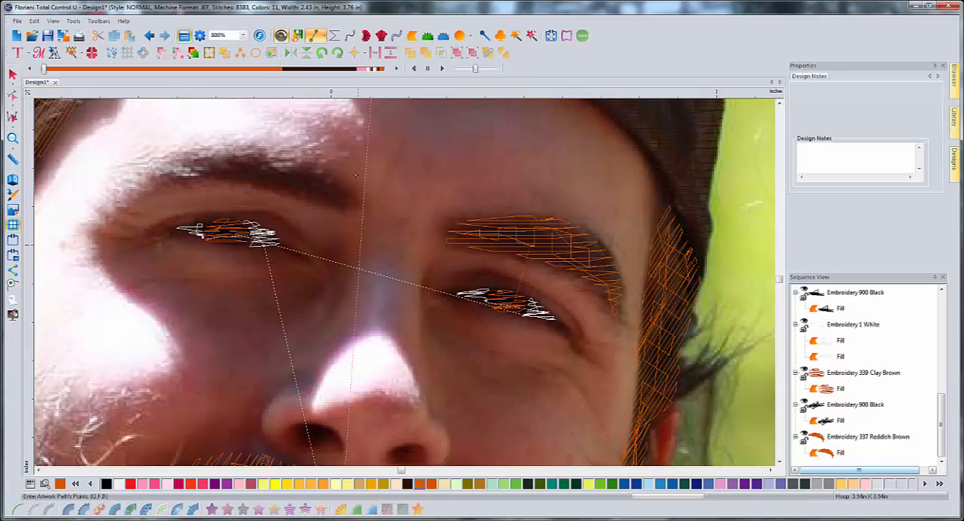
pyautogui.click(289, 195)
pyautogui.click(229, 183)
pyautogui.click(199, 183)
pyautogui.click(166, 189)
pyautogui.click(142, 194)
pyautogui.click(128, 189)
pyautogui.click(145, 177)
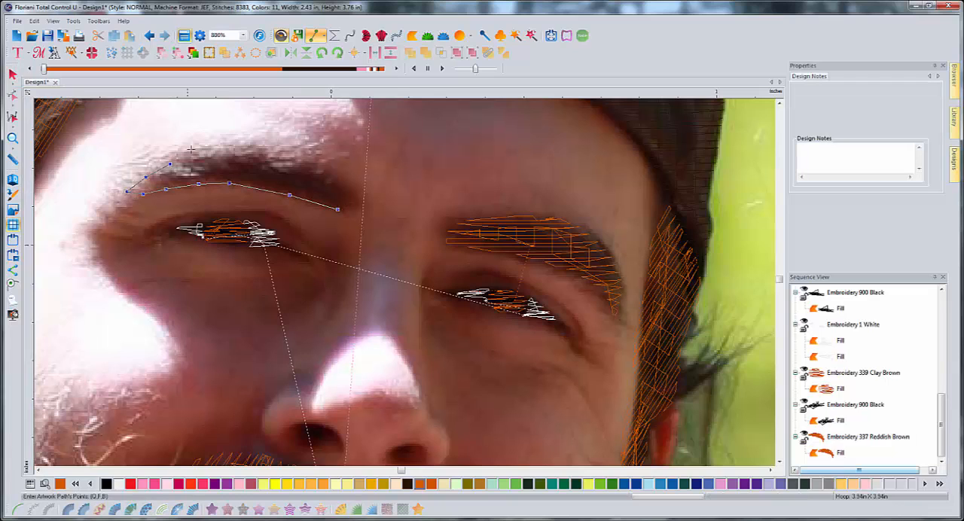
pyautogui.click(191, 148)
pyautogui.click(224, 146)
pyautogui.click(254, 150)
pyautogui.rightClick(393, 187)
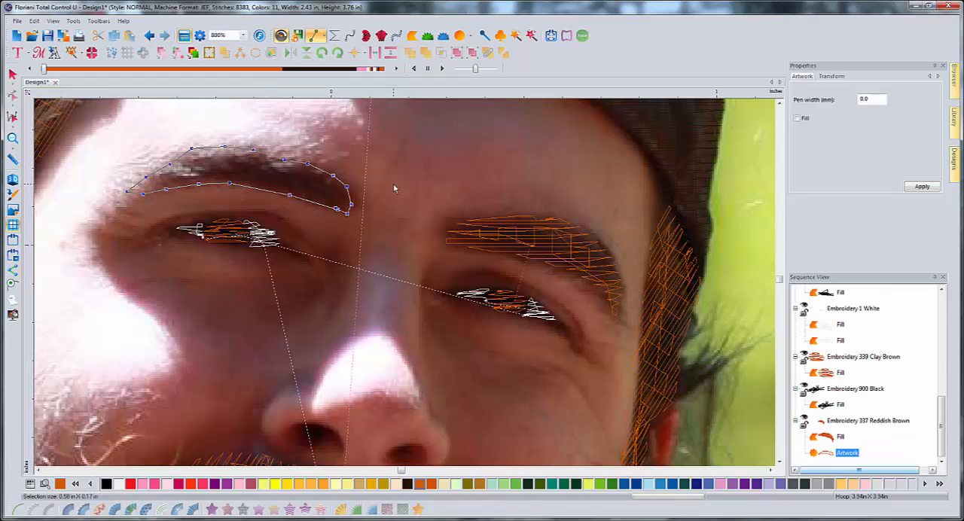
pyautogui.click(212, 509)
pyautogui.click(293, 323)
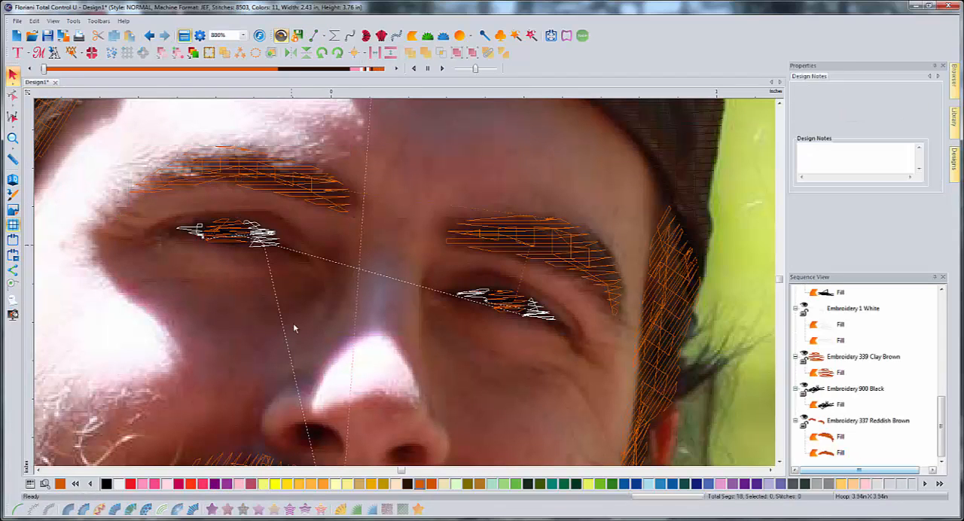
# - Show the hidden Beige skin fills again and preview the whole portrait and its eyes in 3D
pyautogui.scroll(-2, 292, 324)
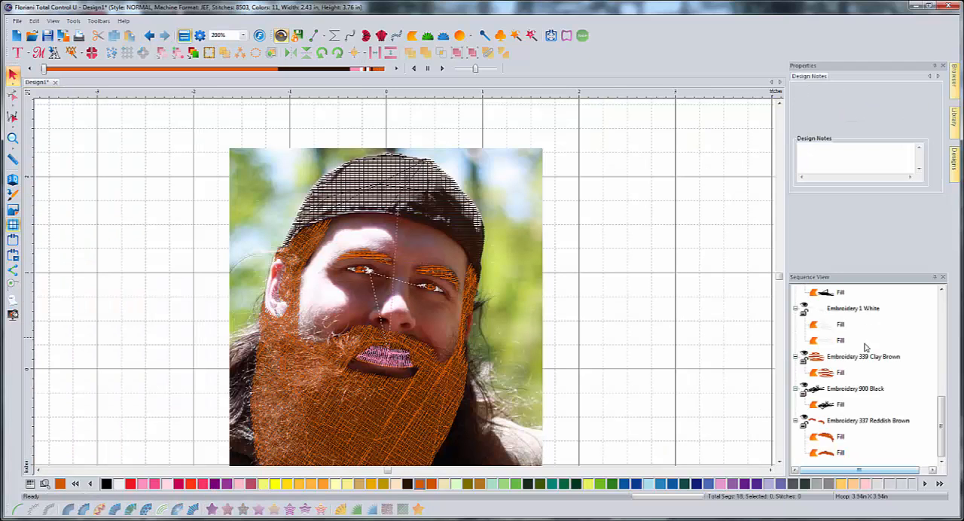
pyautogui.moveTo(942, 410); pyautogui.dragTo(951, 309)
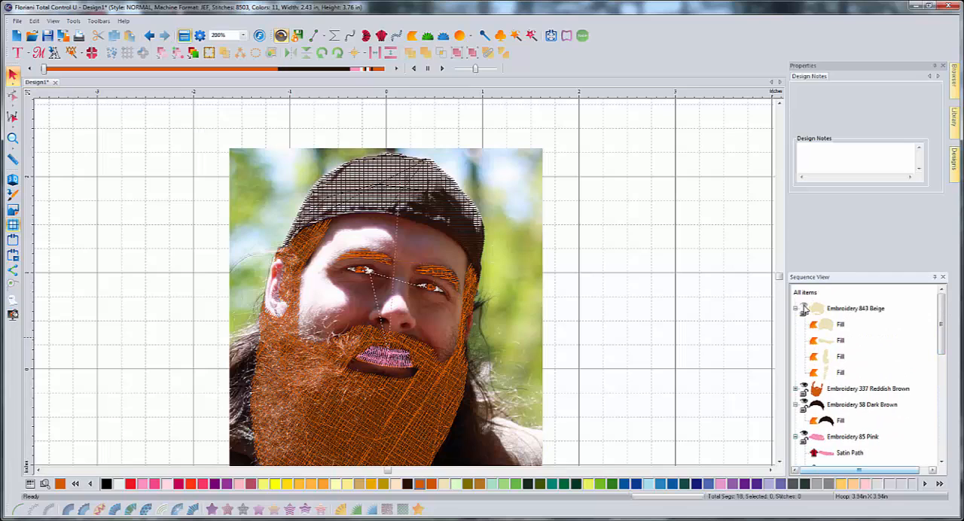
pyautogui.click(803, 308)
pyautogui.click(516, 257)
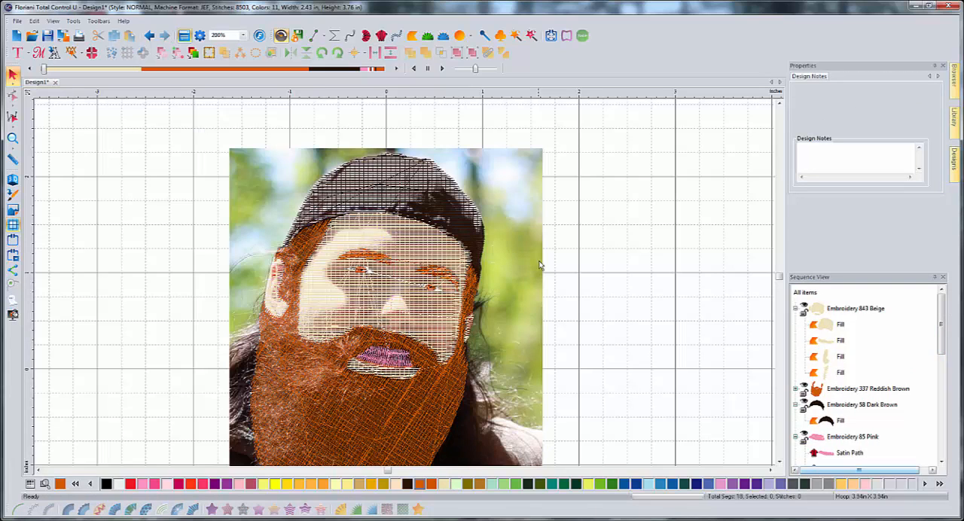
pyautogui.click(315, 35)
pyautogui.click(12, 179)
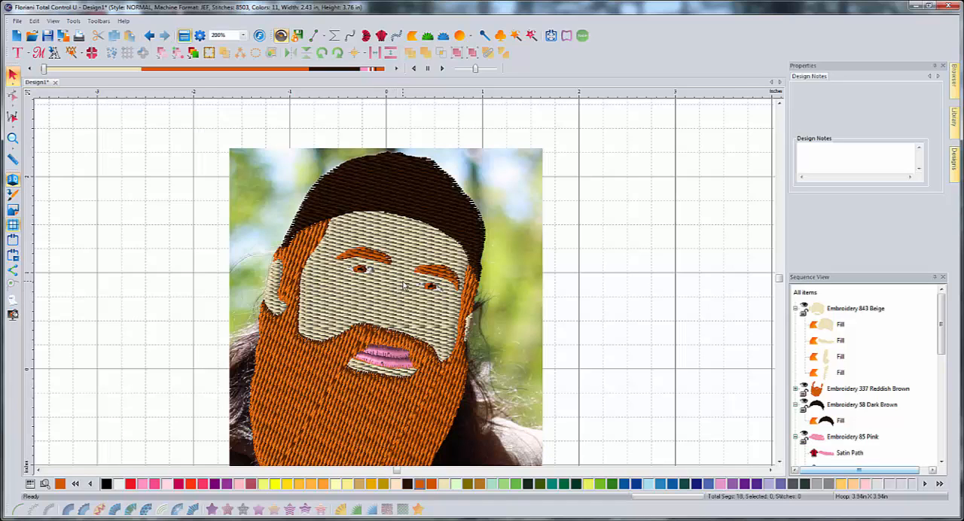
pyautogui.scroll(2, 403, 285)
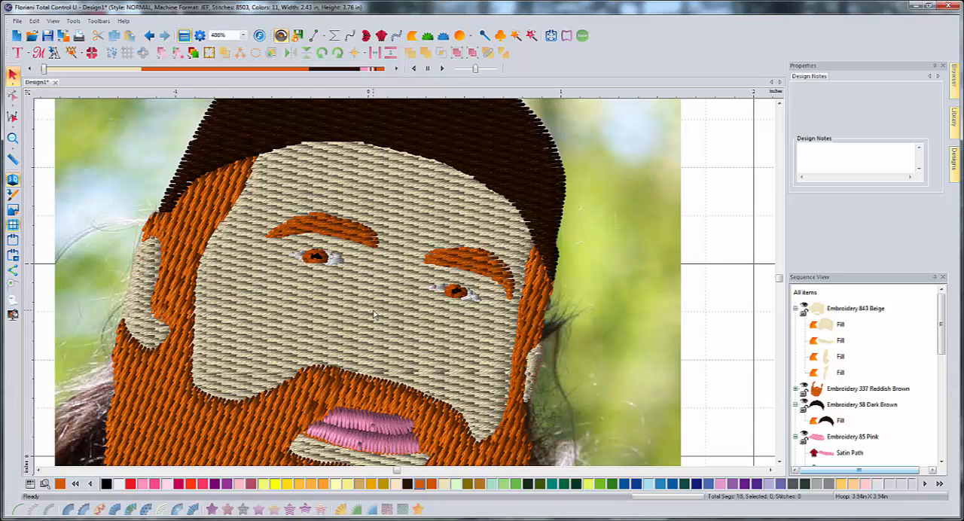
pyautogui.scroll(-2, 369, 315)
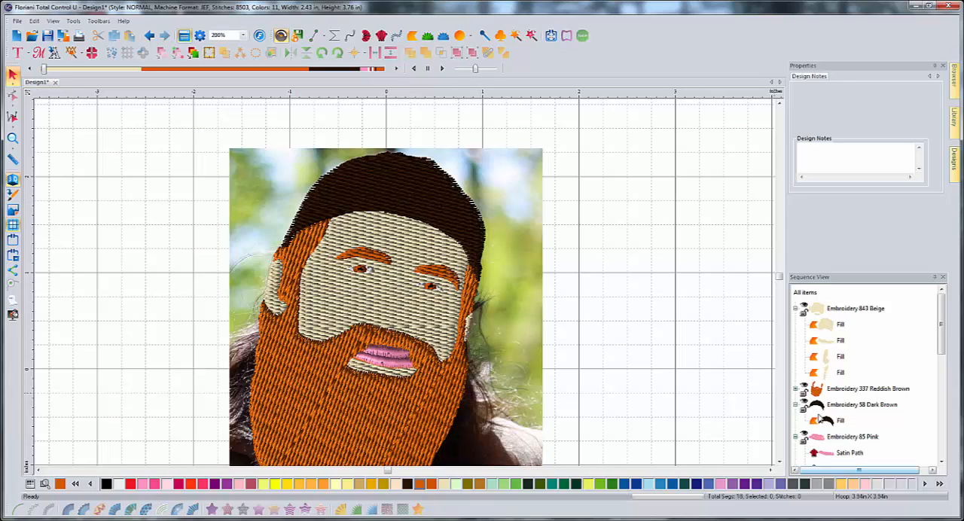
# - Select the cap's fill, switch the thread chart to Floriani Poly and browse to its brown shades
pyautogui.click(839, 421)
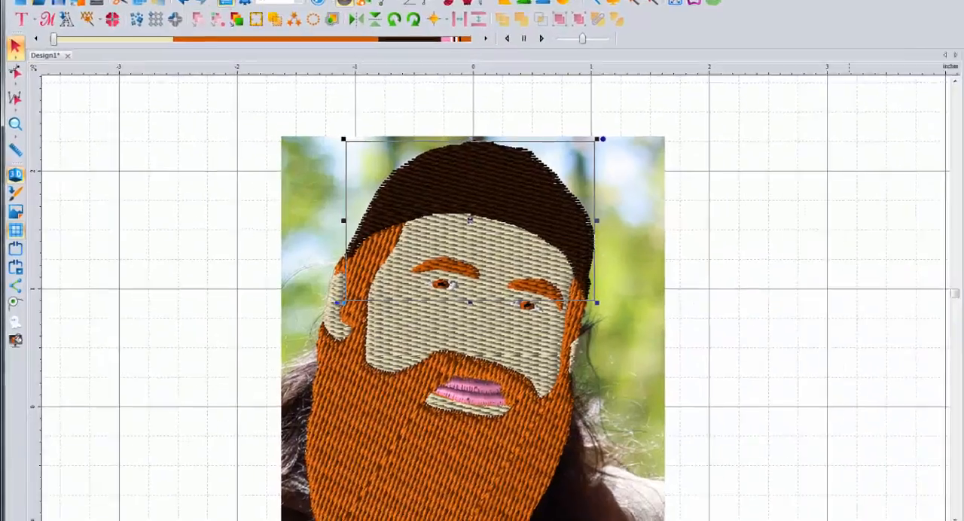
pyautogui.click(30, 484)
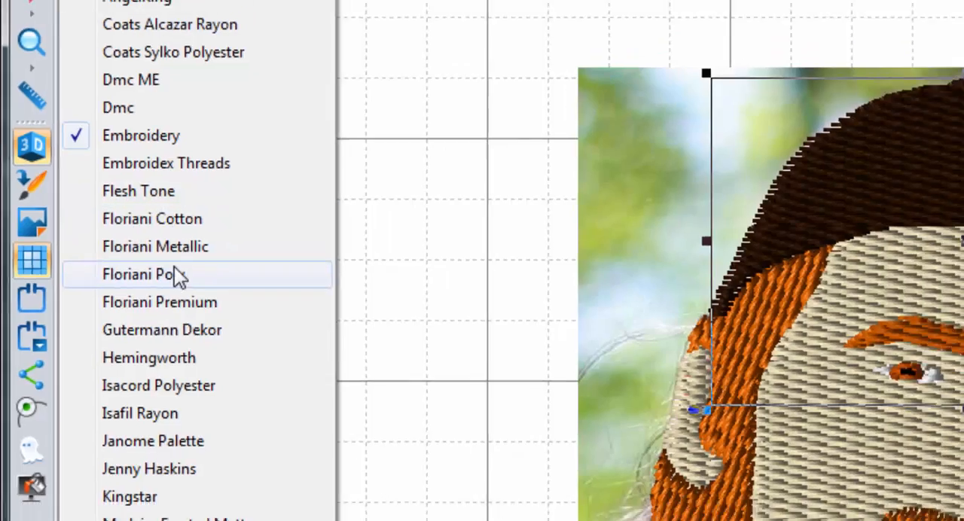
pyautogui.click(185, 279)
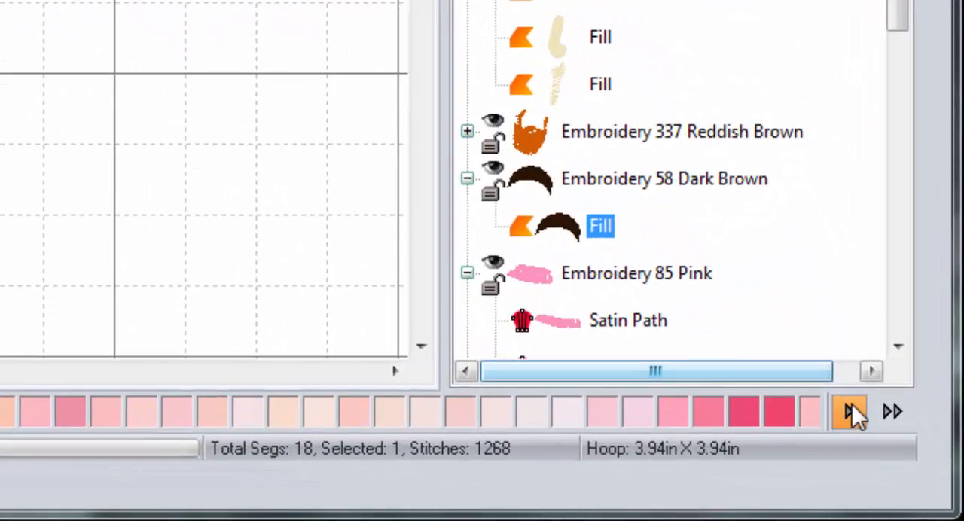
pyautogui.click(895, 455)
pyautogui.click(887, 413)
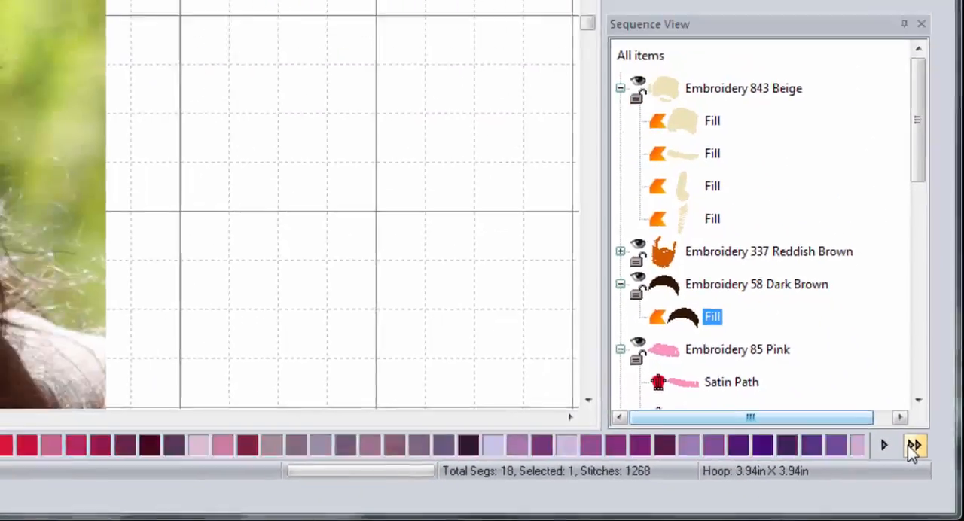
pyautogui.click(888, 414)
pyautogui.click(887, 413)
pyautogui.click(887, 414)
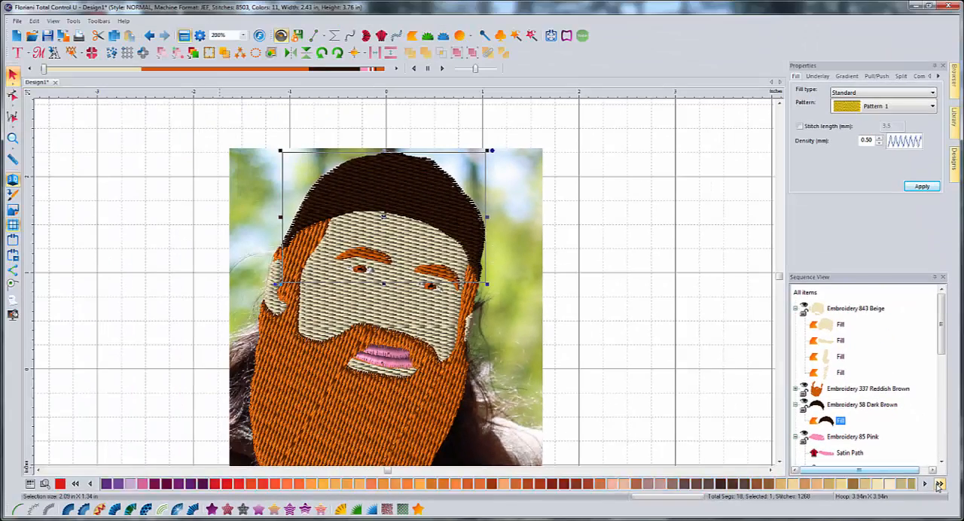
pyautogui.click(939, 484)
pyautogui.click(940, 485)
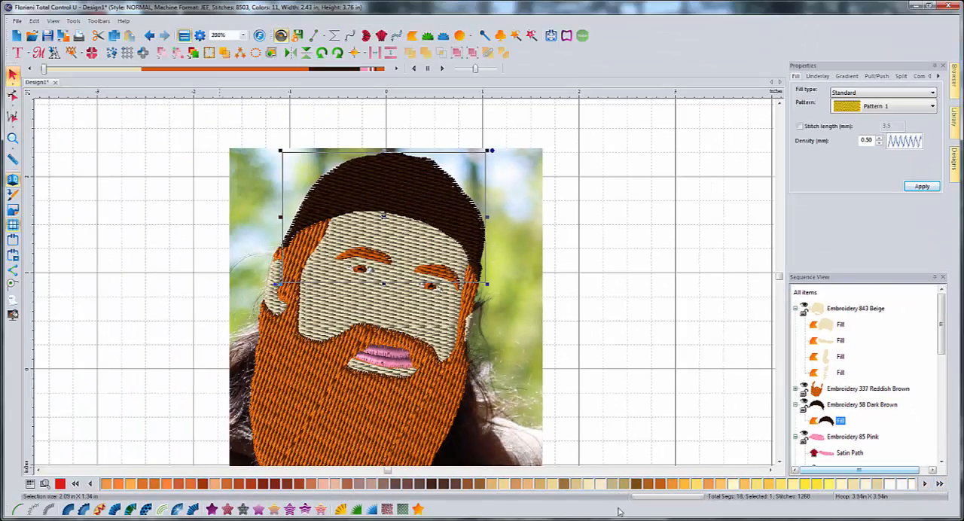
# - Try Floriani Poly 715 Jamoca and 796 Provincial Rose on the cap, settling on 713 Antique Bronze
pyautogui.click(275, 486)
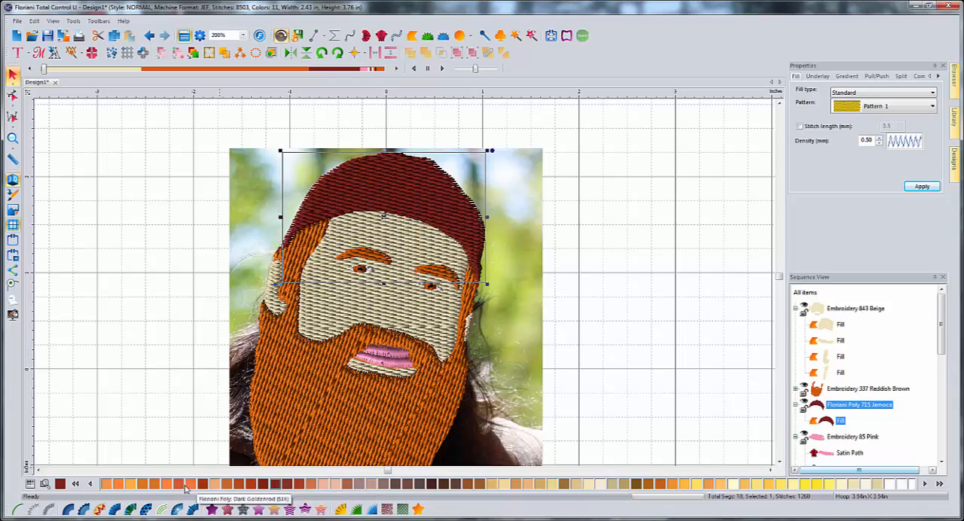
pyautogui.click(288, 486)
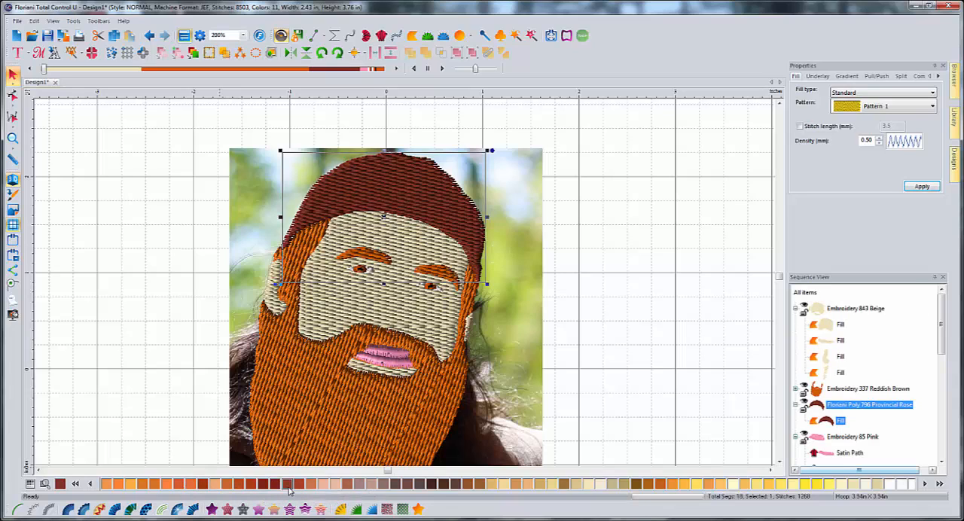
pyautogui.click(201, 486)
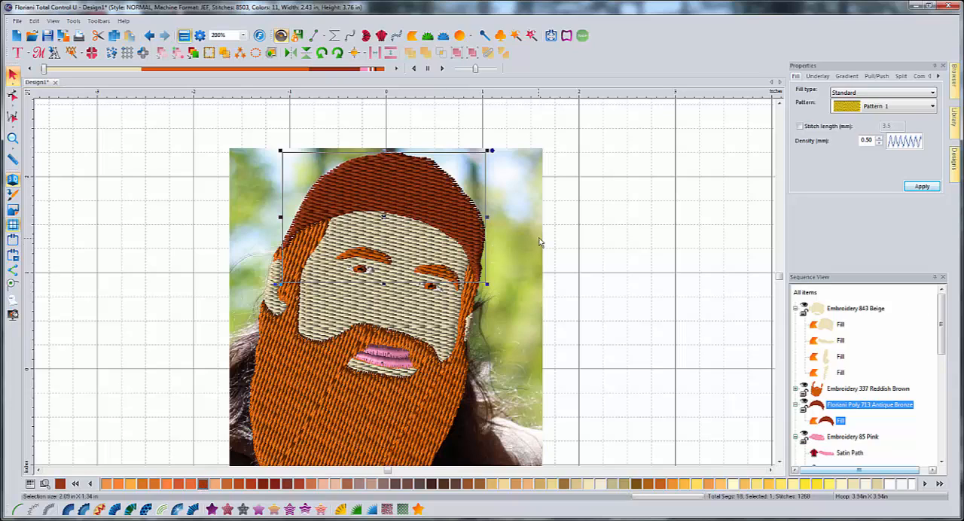
pyautogui.click(532, 258)
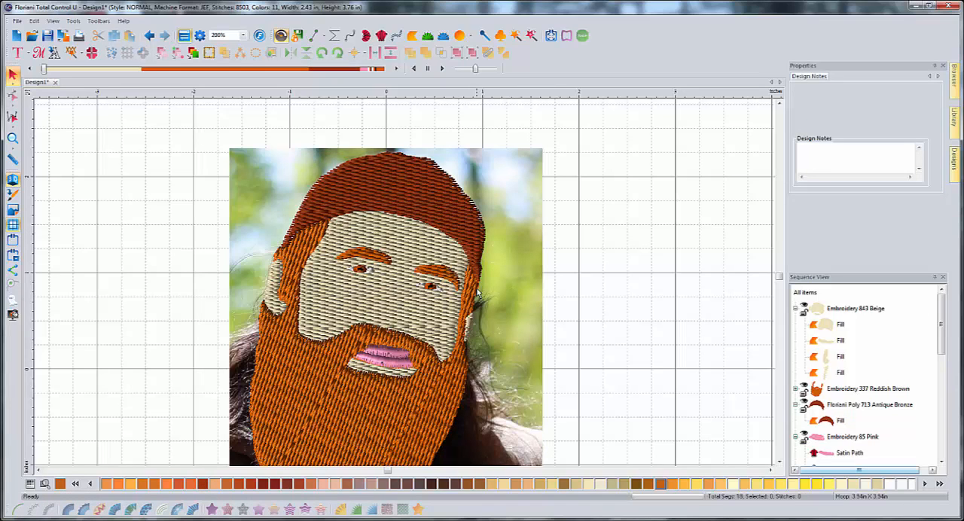
# - Leave the 3D preview and hide the Beige skin fills to expose the photo's face
pyautogui.click(13, 181)
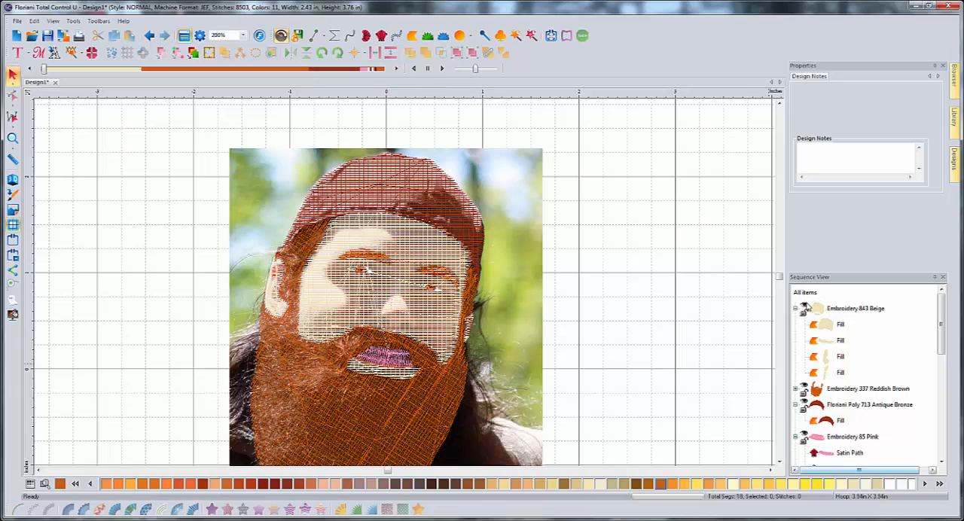
pyautogui.click(804, 308)
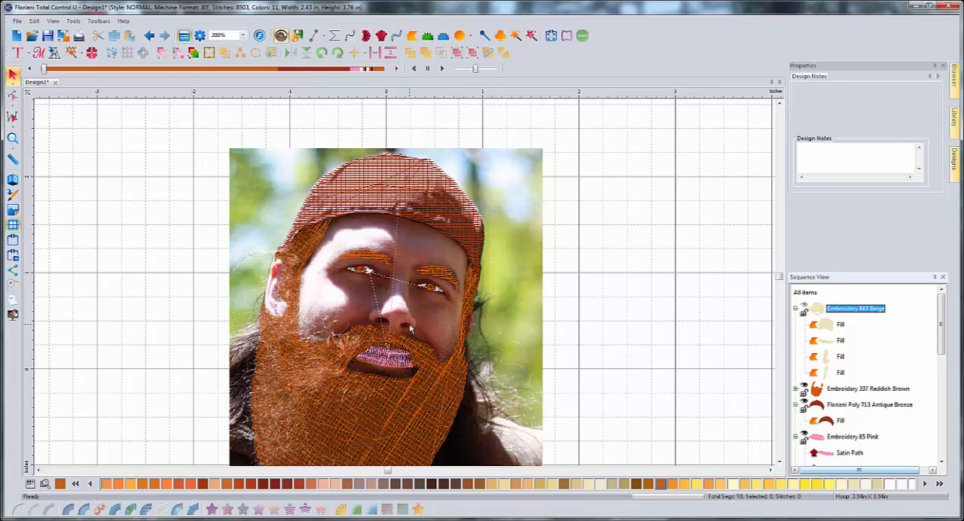
pyautogui.click(605, 328)
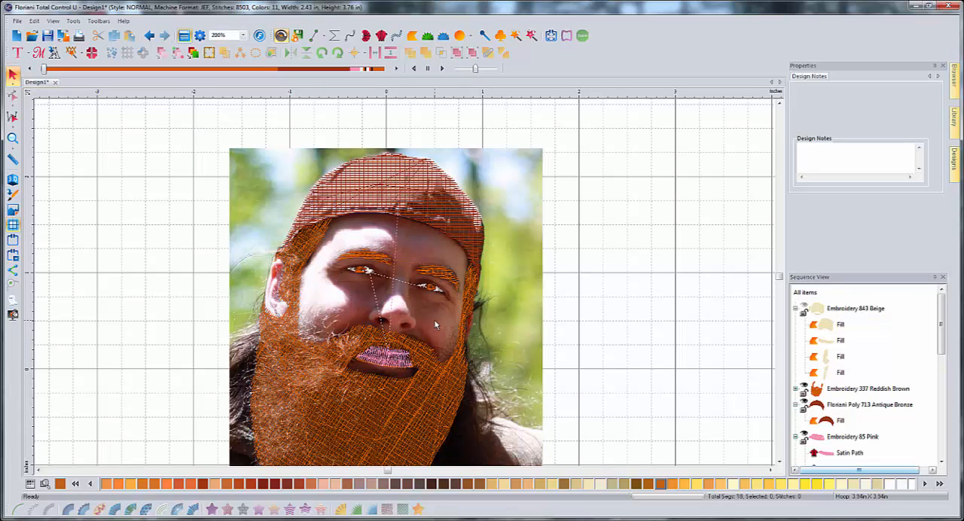
# - Trace the nostril on the photo's left side as a closed artwork outline about 0.14 by 0.07 in
pyautogui.scroll(2, 434, 319)
pyautogui.scroll(-1, 434, 319)
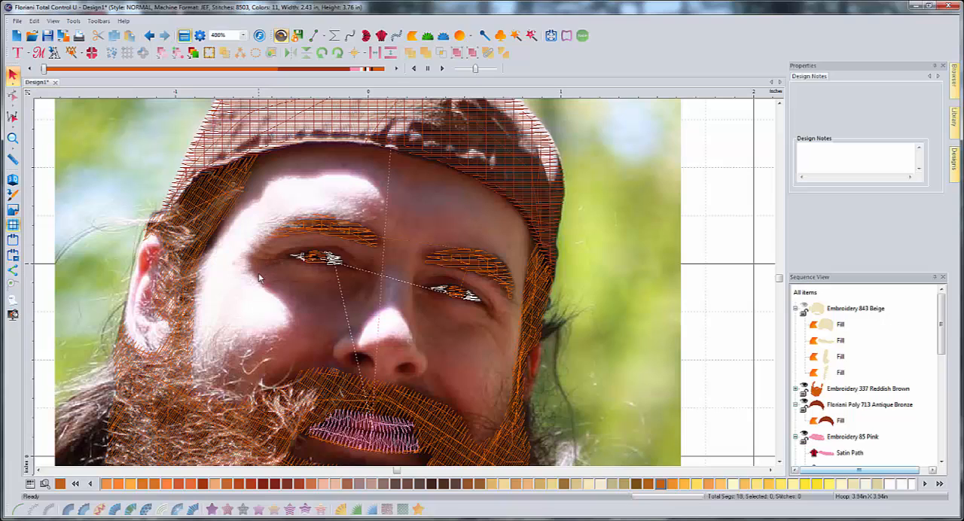
pyautogui.click(319, 37)
pyautogui.click(319, 37)
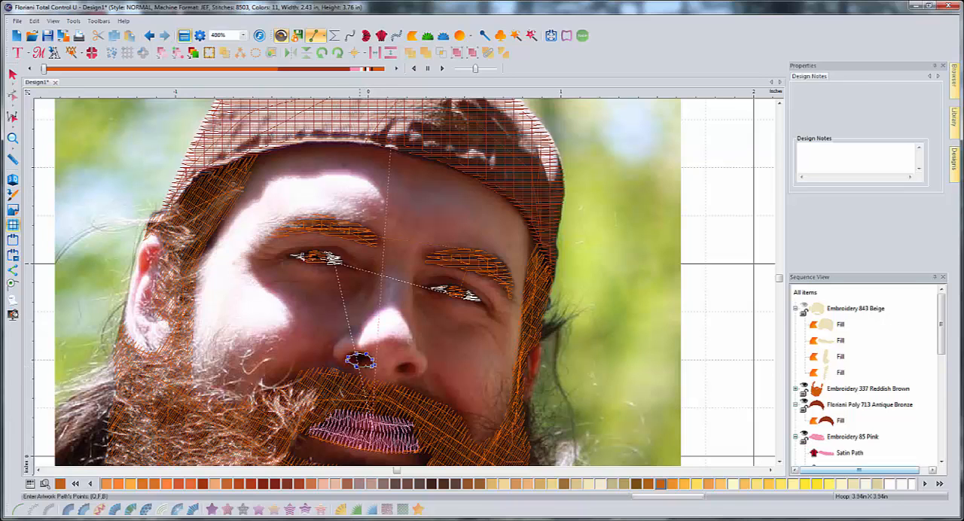
pyautogui.rightClick(360, 360)
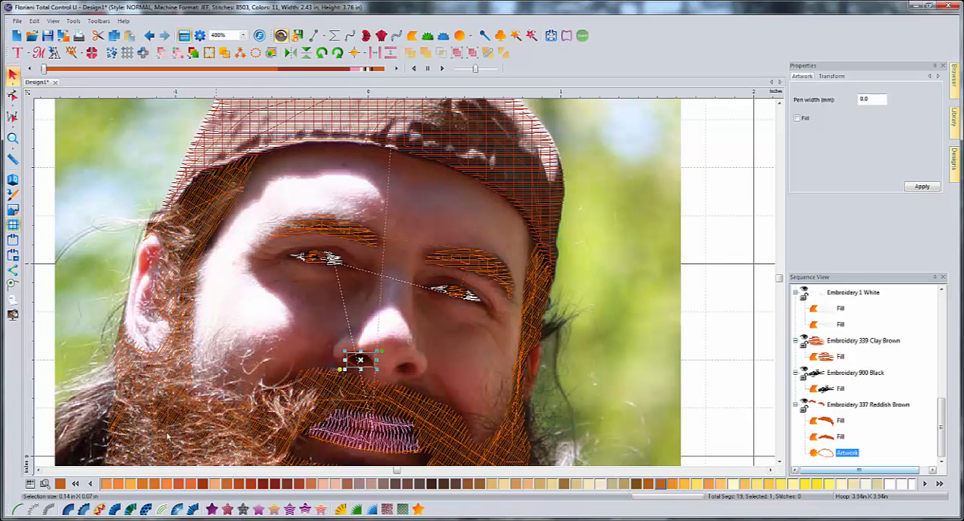
# - Look through the Floriani Poly shades, switch the thread chart back to Embroidery and color the nostril outline black
pyautogui.click(76, 484)
pyautogui.click(76, 484)
pyautogui.click(76, 484)
pyautogui.click(76, 485)
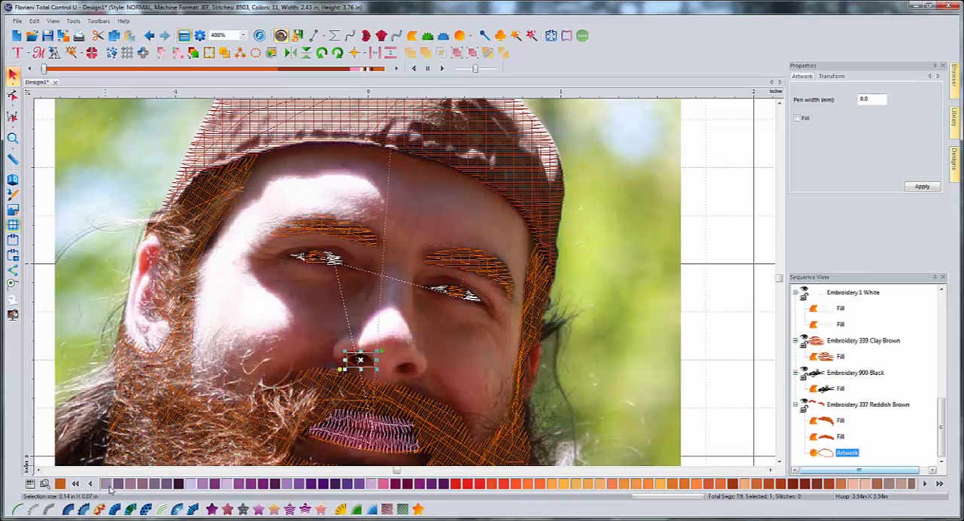
pyautogui.click(939, 484)
pyautogui.click(939, 484)
pyautogui.click(939, 484)
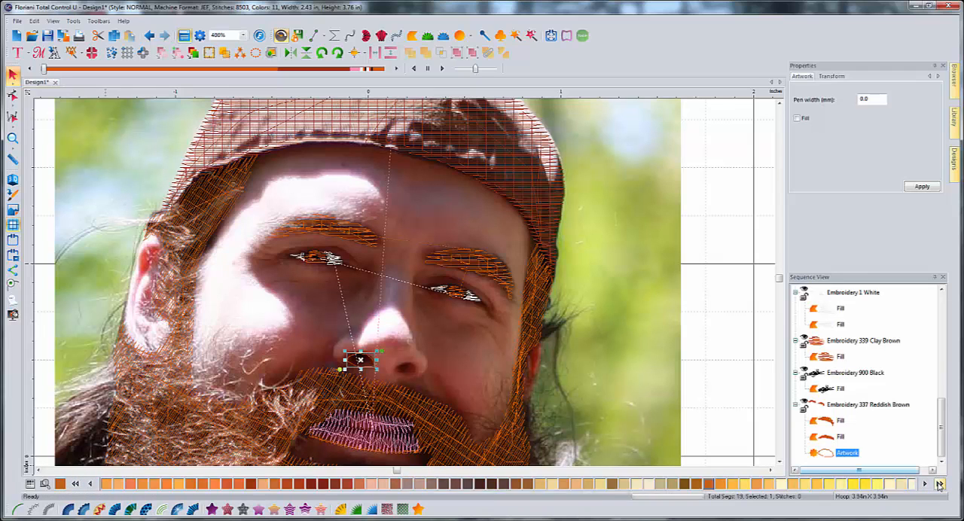
pyautogui.click(940, 485)
pyautogui.click(940, 484)
pyautogui.click(940, 485)
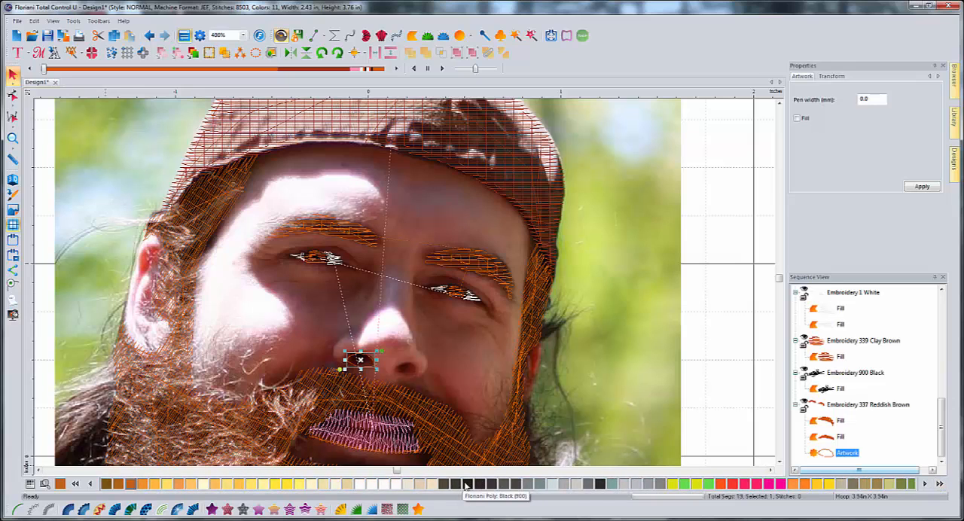
pyautogui.click(30, 483)
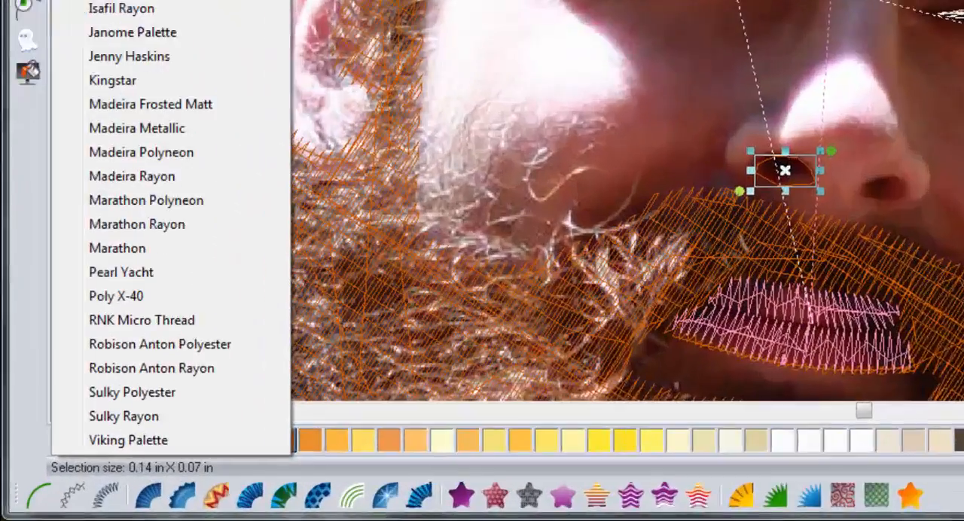
pyautogui.press('Escape')
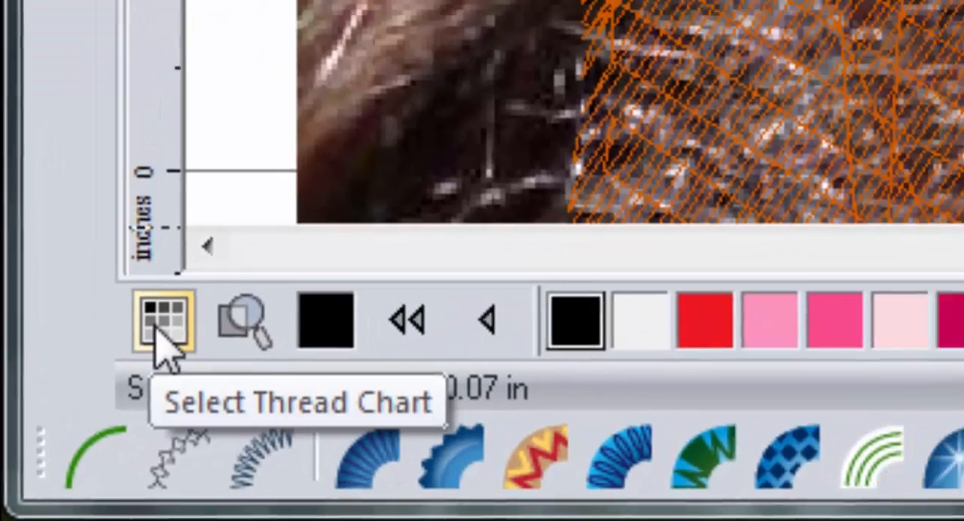
pyautogui.click(197, 304)
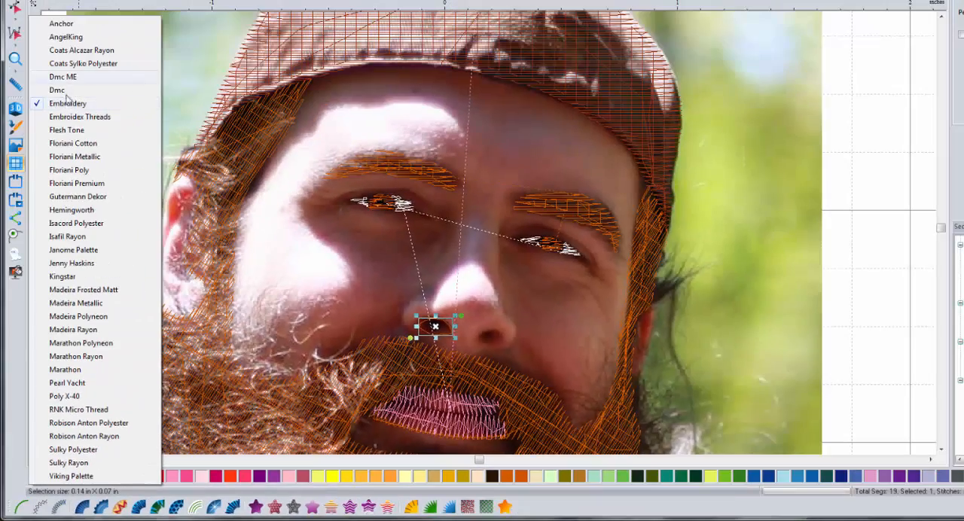
pyautogui.click(21, 458)
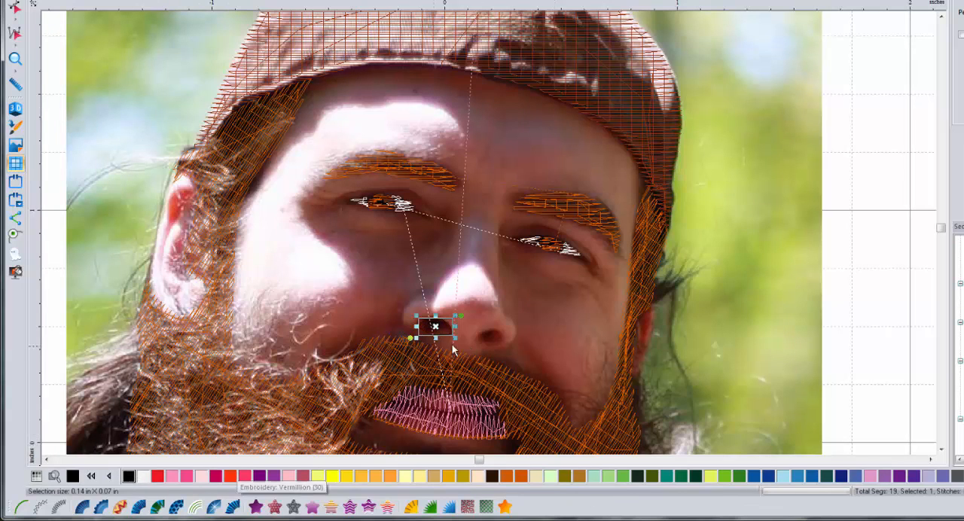
# - Convert the nostril outline to a standard fill and set its density to 0.30 mm
pyautogui.click(256, 507)
pyautogui.click(529, 341)
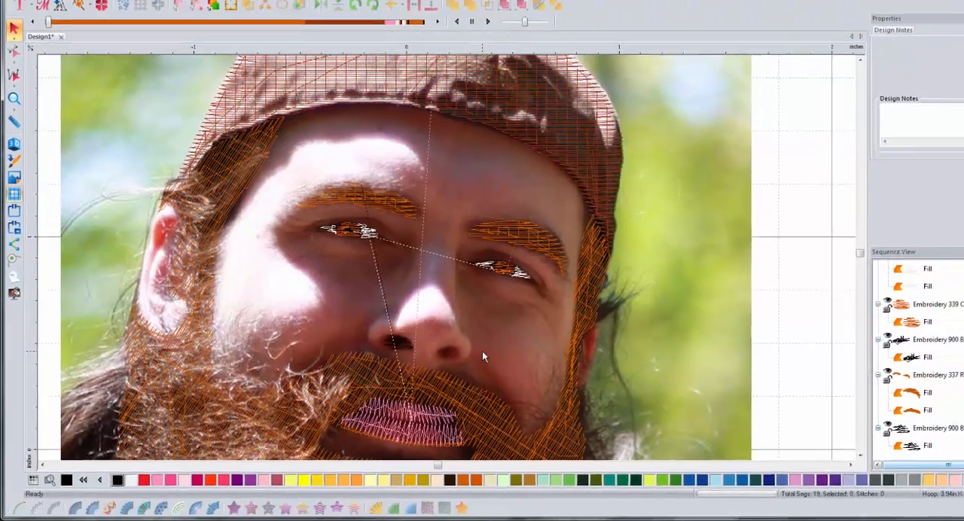
pyautogui.click(434, 327)
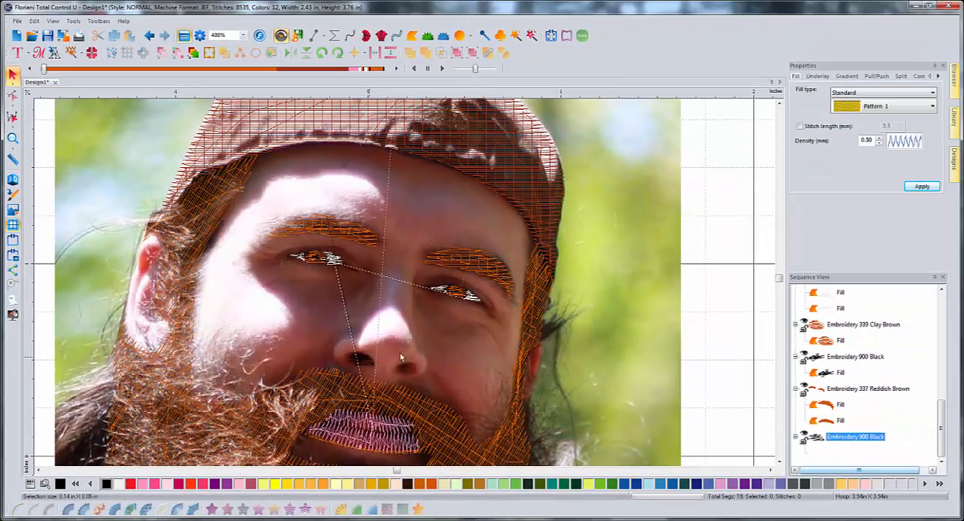
pyautogui.click(879, 143)
pyautogui.click(879, 144)
pyautogui.click(921, 188)
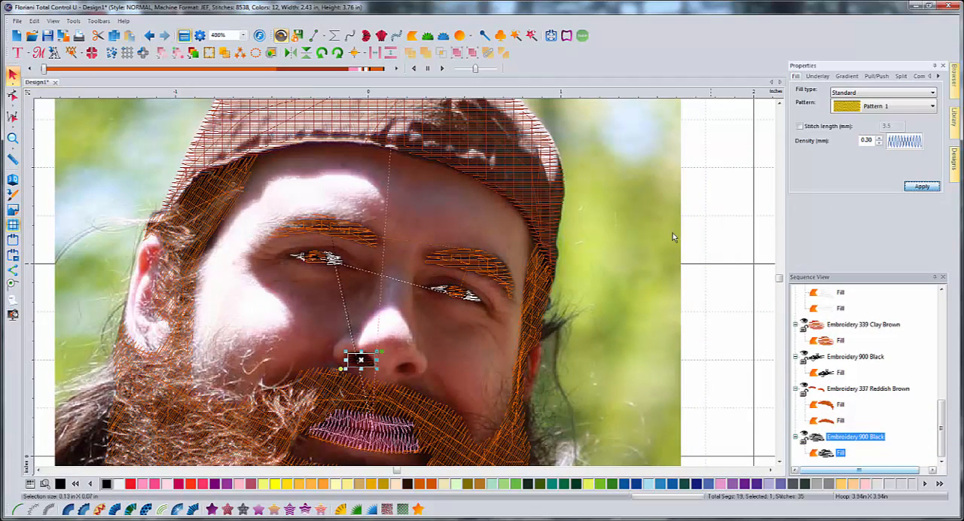
pyautogui.click(469, 348)
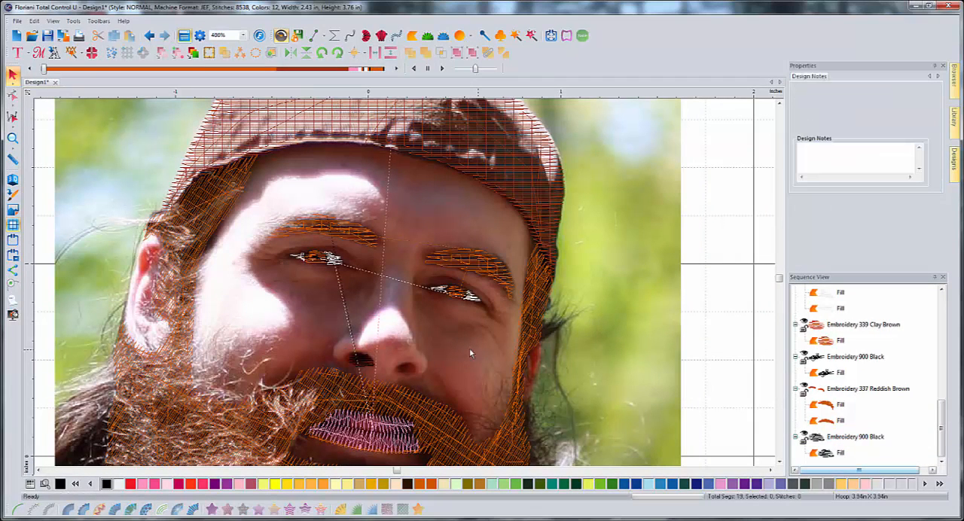
# - Trace the other nostril, about 0.11 by 0.05 in, and convert it to a black standard fill
pyautogui.click(315, 35)
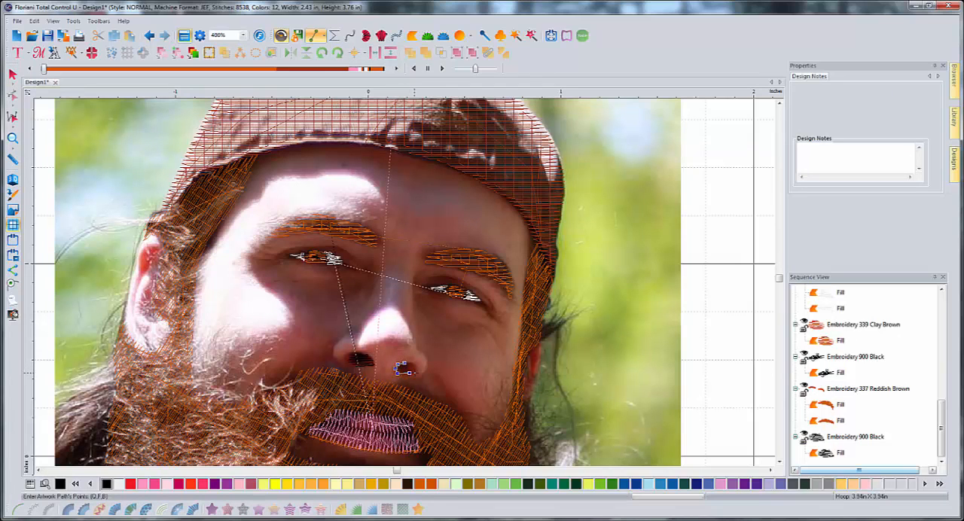
pyautogui.click(415, 372)
pyautogui.click(416, 368)
pyautogui.click(412, 363)
pyautogui.rightClick(437, 351)
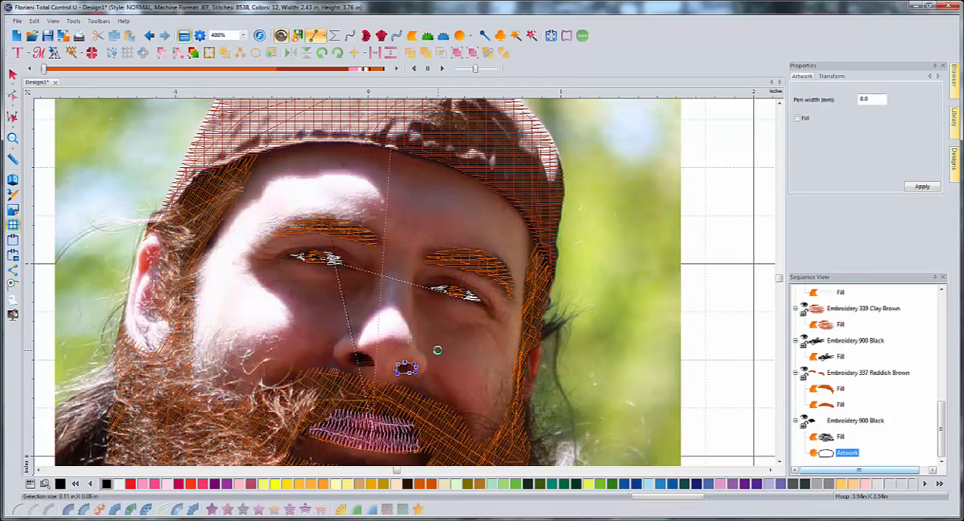
pyautogui.click(210, 510)
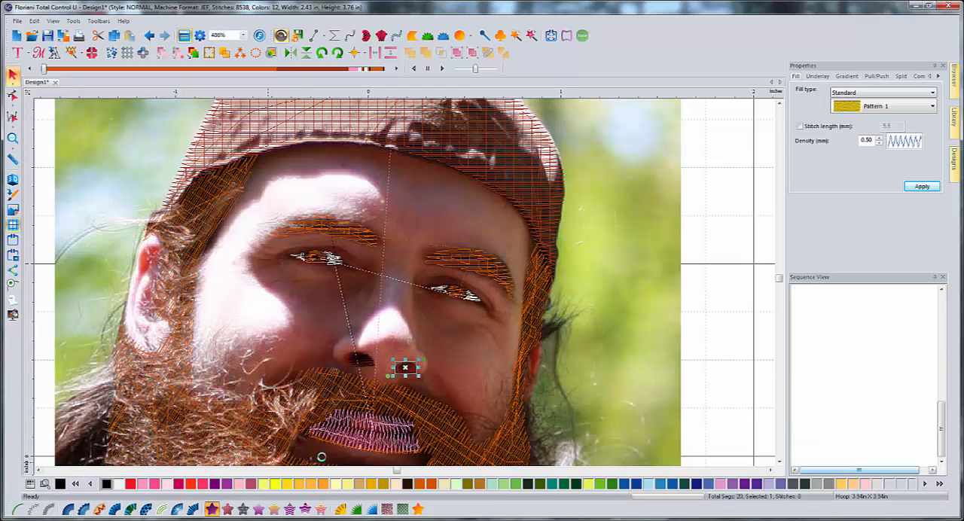
# - Set the second nostril fill's density to 0.30 mm and apply it
pyautogui.click(879, 144)
pyautogui.click(879, 144)
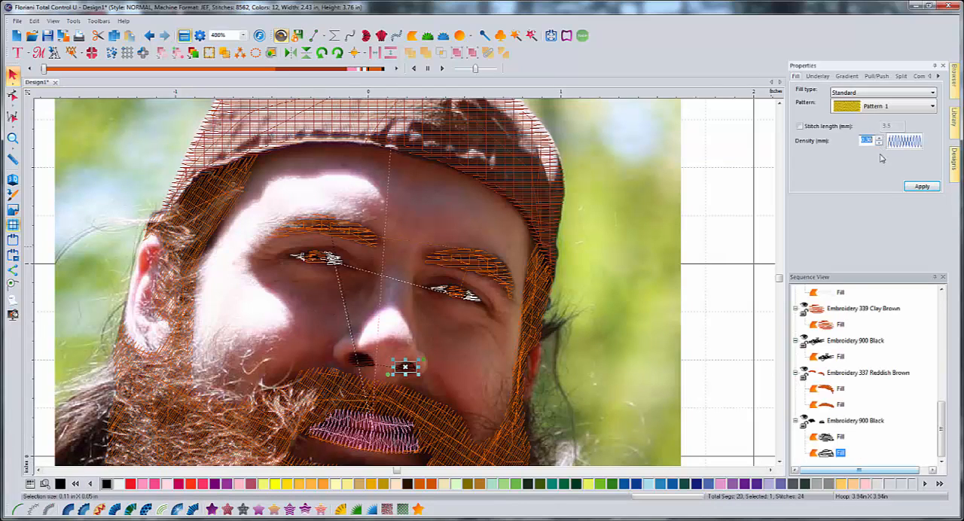
pyautogui.click(915, 186)
pyautogui.click(693, 237)
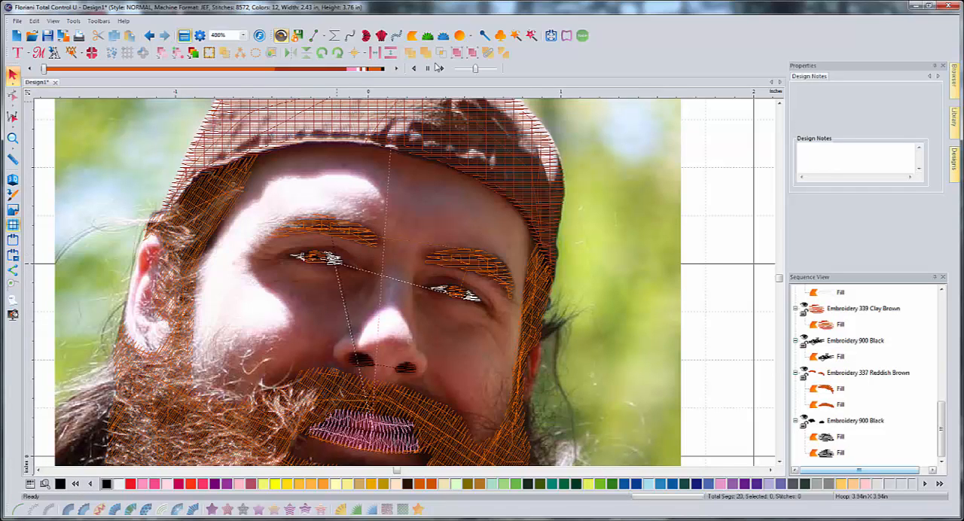
# - Start a line artwork path under the nostril on the photo's right side and trace up that side of the nose to its bridge
pyautogui.click(316, 37)
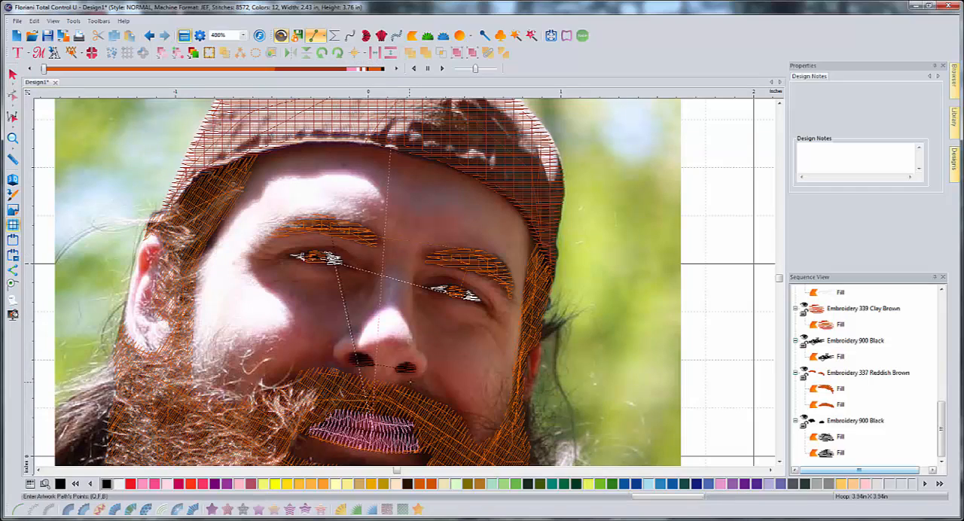
pyautogui.click(408, 381)
pyautogui.click(420, 377)
pyautogui.click(427, 365)
pyautogui.click(426, 358)
pyautogui.click(423, 351)
pyautogui.click(417, 337)
pyautogui.click(415, 322)
pyautogui.click(413, 307)
pyautogui.click(414, 290)
pyautogui.click(412, 268)
# - Continue the path from the nose bridge toward the brow and back down to the inner corner of the eye
pyautogui.click(413, 280)
pyautogui.click(420, 275)
pyautogui.click(426, 272)
pyautogui.click(421, 276)
pyautogui.click(418, 280)
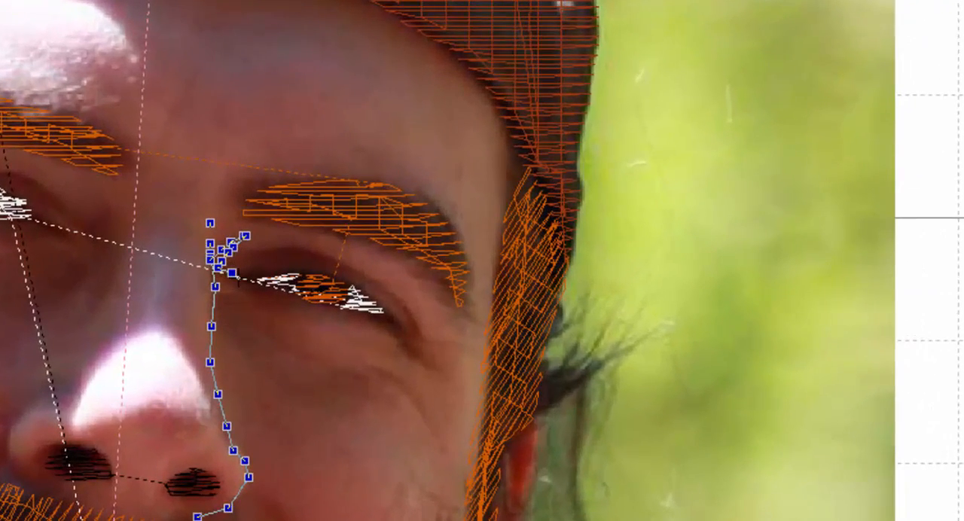
pyautogui.click(238, 277)
pyautogui.click(261, 286)
pyautogui.scroll(3, 328, 325)
pyautogui.scroll(1, 332, 327)
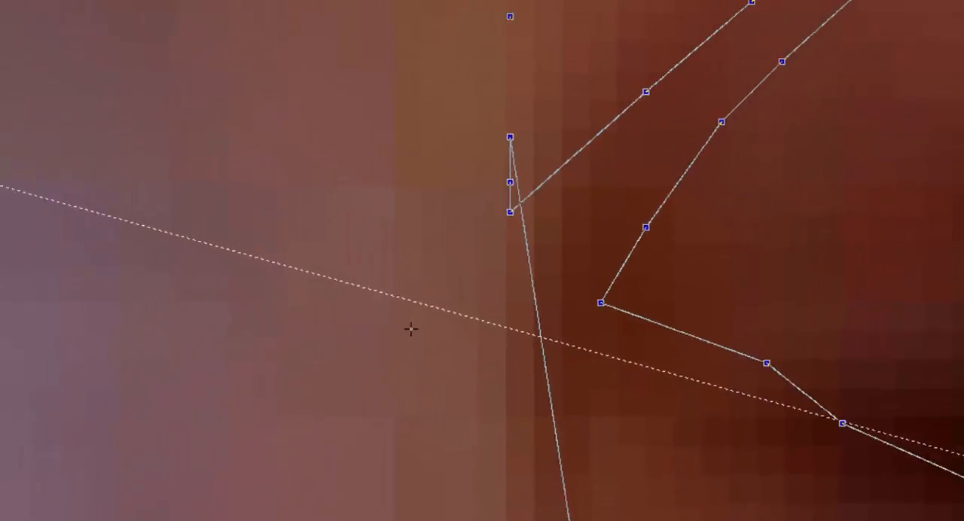
pyautogui.scroll(-2, 363, 339)
pyautogui.scroll(2, 384, 365)
pyautogui.scroll(-1, 403, 391)
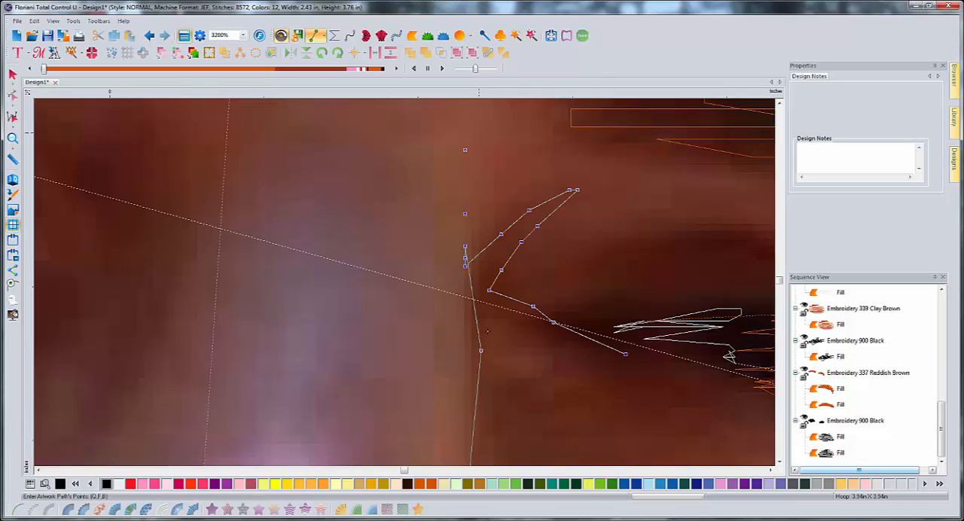
pyautogui.scroll(-1, 487, 332)
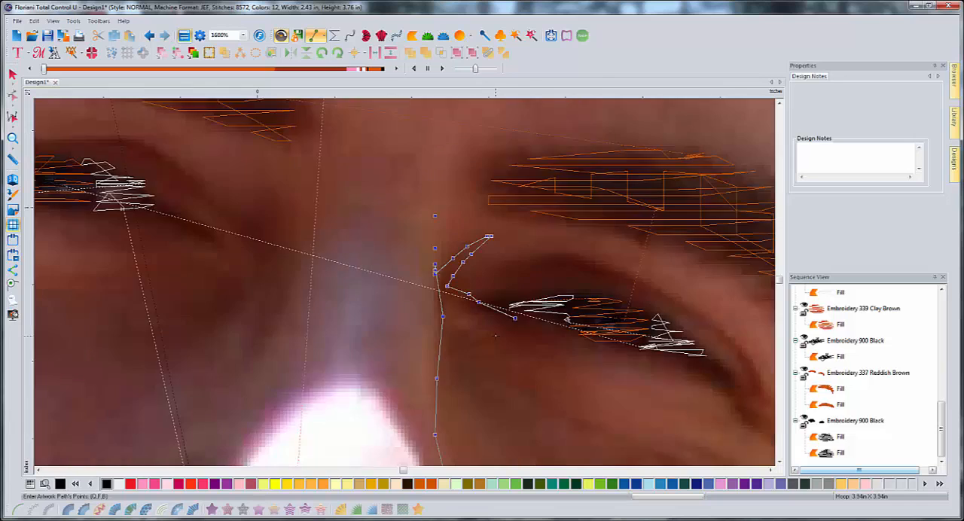
pyautogui.scroll(1, 494, 333)
pyautogui.scroll(-2, 504, 334)
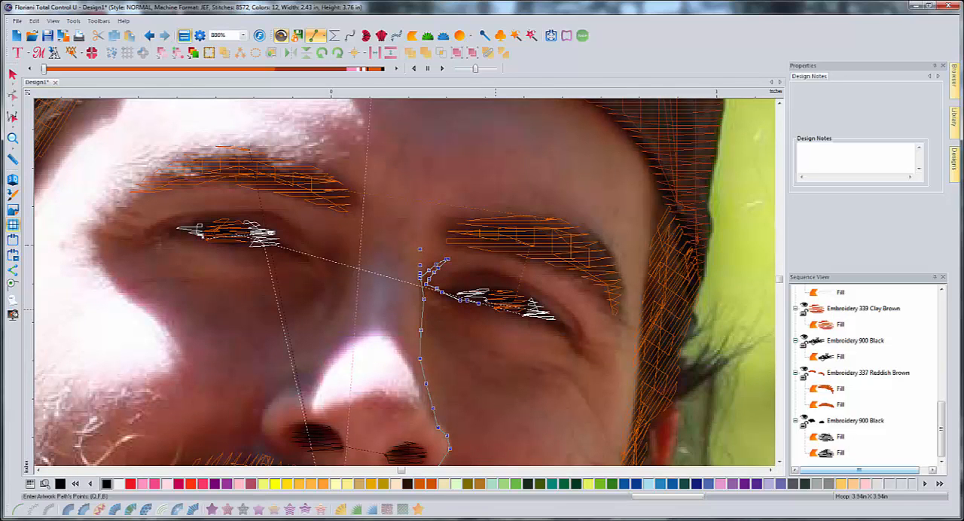
# - Trace the lower lid of the eye on the photo's right side to its outer corner, going around the iris on the way
pyautogui.click(497, 310)
pyautogui.click(517, 315)
pyautogui.click(530, 302)
pyautogui.click(522, 295)
pyautogui.click(510, 289)
pyautogui.click(498, 290)
pyautogui.click(491, 292)
pyautogui.click(520, 316)
pyautogui.click(556, 321)
pyautogui.click(556, 317)
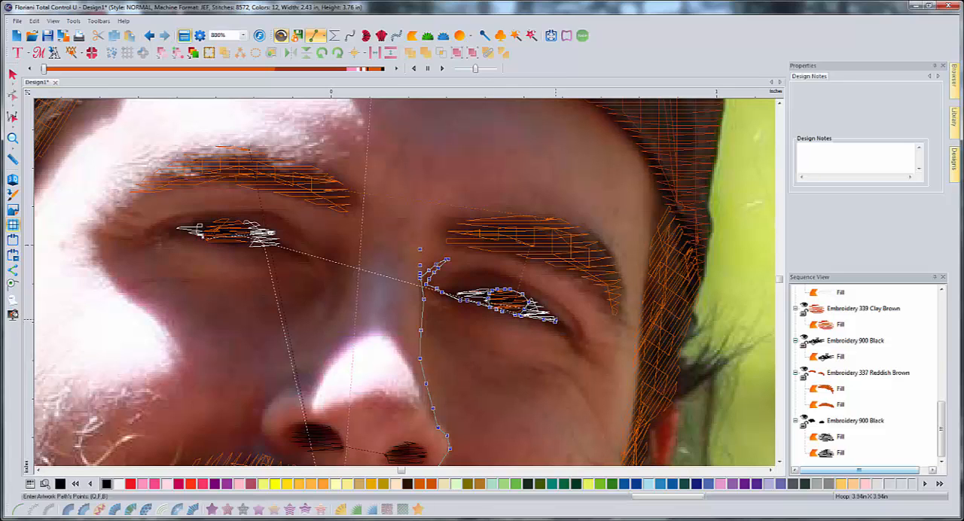
# - Trace that eye's upper lash line from the outer corner back to the inner corner
pyautogui.click(543, 310)
pyautogui.click(538, 304)
pyautogui.click(526, 296)
pyautogui.click(514, 290)
pyautogui.click(503, 287)
pyautogui.click(491, 288)
pyautogui.click(479, 290)
pyautogui.click(470, 291)
pyautogui.click(463, 293)
pyautogui.click(451, 295)
# - Extend the path along the upper lid crease from the inner corner to beyond the eye's outer corner
pyautogui.click(442, 289)
pyautogui.click(461, 279)
pyautogui.click(479, 276)
pyautogui.click(488, 275)
pyautogui.click(501, 277)
pyautogui.click(517, 280)
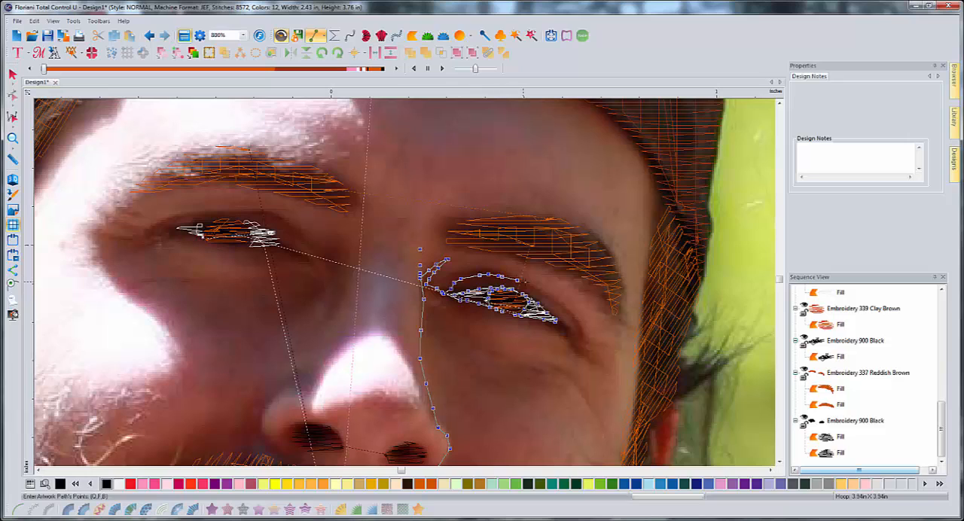
pyautogui.click(524, 282)
pyautogui.click(534, 287)
pyautogui.click(543, 293)
pyautogui.click(555, 299)
pyautogui.click(564, 306)
pyautogui.click(571, 313)
pyautogui.click(580, 321)
pyautogui.click(585, 330)
pyautogui.click(593, 343)
# - Add the outer-corner wrinkles, the under-eye fold and the eyebrow outline to the path, returning down the side of the nose
pyautogui.click(583, 330)
pyautogui.click(594, 346)
pyautogui.click(602, 348)
pyautogui.click(606, 349)
pyautogui.click(595, 347)
pyautogui.click(583, 342)
pyautogui.click(573, 339)
pyautogui.click(565, 336)
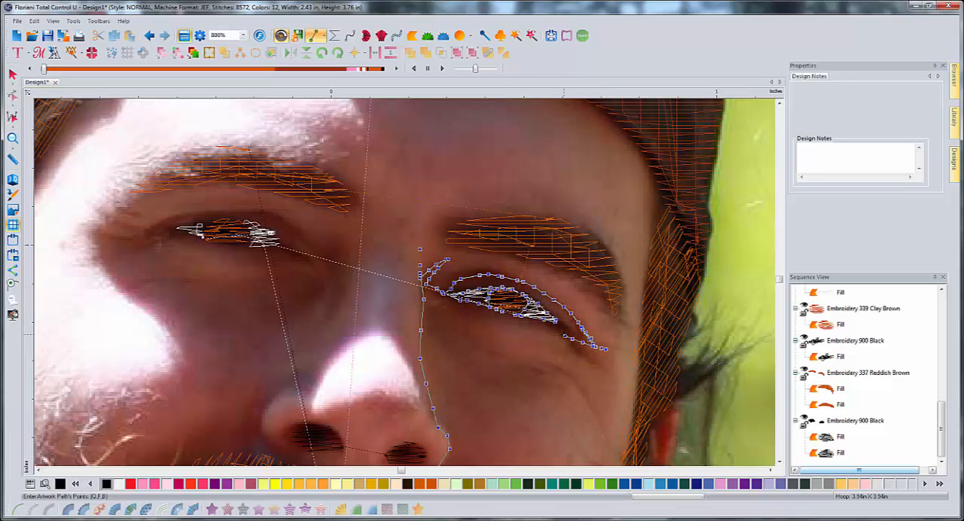
pyautogui.click(602, 363)
pyautogui.moveTo(445, 296)
pyautogui.mouseDown()
pyautogui.moveTo(451, 324)
pyautogui.moveTo(504, 356)
pyautogui.moveTo(570, 377)
pyautogui.moveTo(611, 441)
pyautogui.moveTo(565, 371)
pyautogui.moveTo(473, 344)
pyautogui.moveTo(429, 284)
pyautogui.moveTo(461, 225)
pyautogui.moveTo(561, 218)
pyautogui.moveTo(600, 248)
pyautogui.moveTo(620, 301)
pyautogui.moveTo(615, 320)
pyautogui.moveTo(603, 284)
pyautogui.moveTo(546, 259)
pyautogui.moveTo(461, 246)
pyautogui.moveTo(446, 256)
pyautogui.moveTo(421, 282)
pyautogui.moveTo(421, 357)
pyautogui.moveTo(440, 429)
pyautogui.mouseUp()
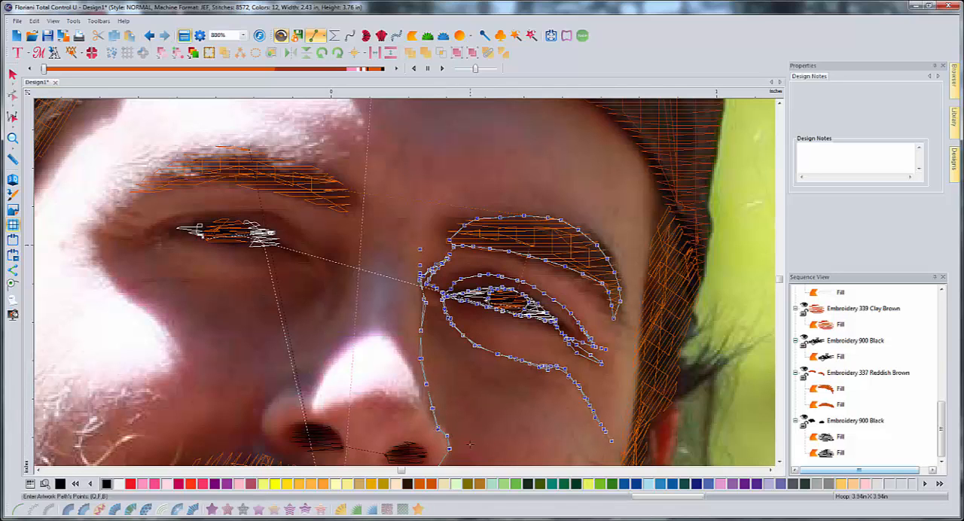
# - Continue the path along the underside of the nose to the nostril on the photo's left side
pyautogui.scroll(-2, 466, 437)
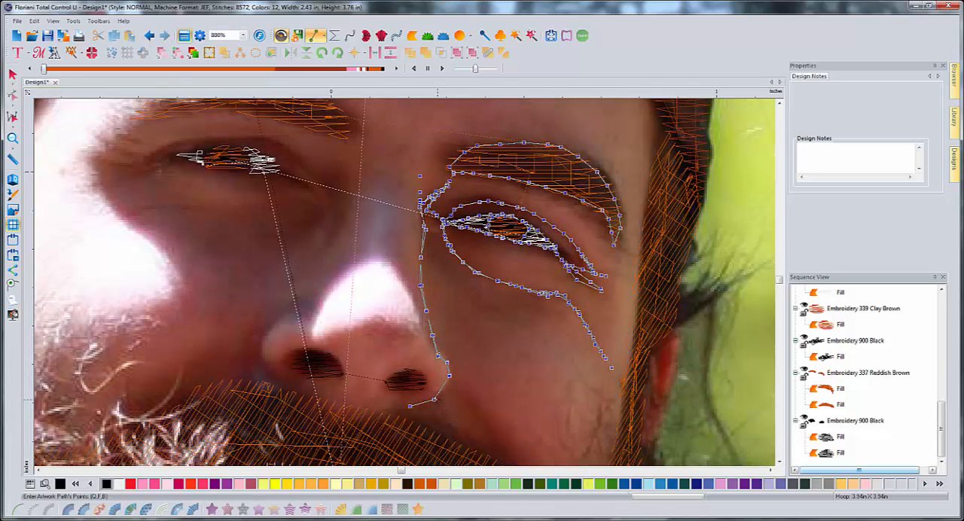
pyautogui.click(397, 408)
pyautogui.click(385, 407)
pyautogui.click(372, 408)
pyautogui.click(360, 406)
pyautogui.click(349, 406)
pyautogui.click(336, 403)
pyautogui.click(323, 399)
pyautogui.click(311, 395)
pyautogui.click(296, 391)
pyautogui.click(290, 377)
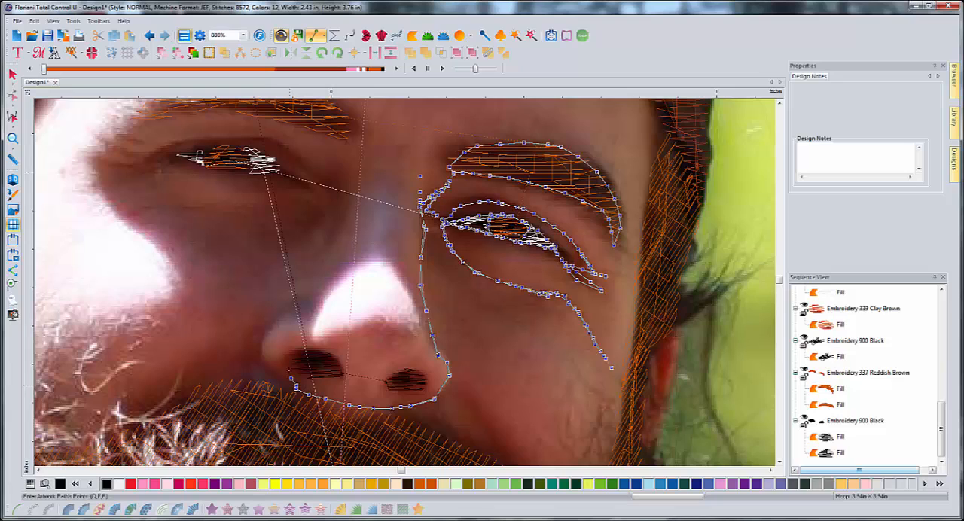
# - Trace around the outer edge of the nostril on the photo's left side and back down to the nose base
pyautogui.click(289, 367)
pyautogui.click(299, 358)
pyautogui.click(316, 351)
pyautogui.click(306, 351)
pyautogui.click(294, 359)
pyautogui.click(291, 369)
pyautogui.click(292, 377)
pyautogui.click(296, 387)
pyautogui.click(299, 391)
# - Trace the outer curve of the nose wing on the photo's left side from the nose base upward
pyautogui.click(294, 389)
pyautogui.click(290, 385)
pyautogui.click(280, 375)
pyautogui.click(273, 368)
pyautogui.click(265, 360)
pyautogui.click(262, 349)
pyautogui.click(266, 333)
pyautogui.click(279, 324)
pyautogui.click(291, 320)
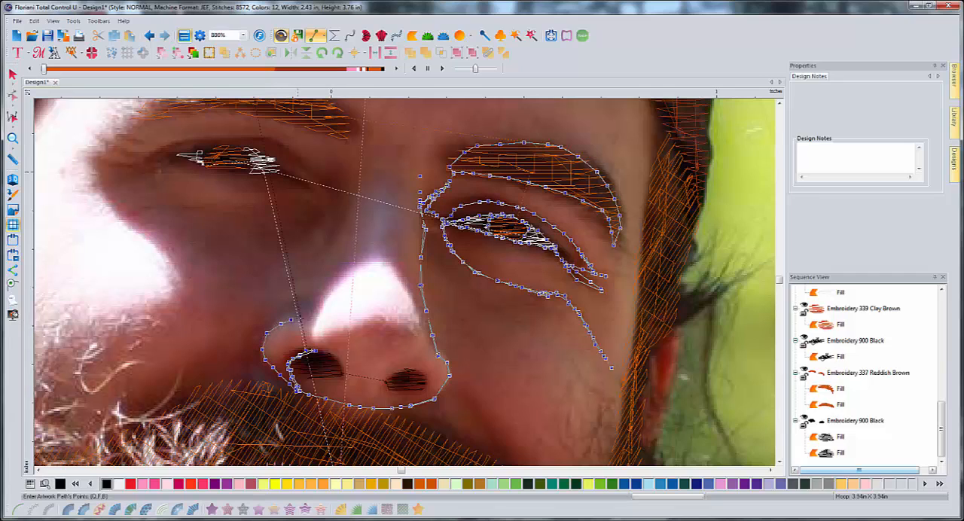
# - Finish the facial-detail path above the nose wing, about 0.93 by 0.69 in overall, and convert it to a black run stitch
pyautogui.click(303, 316)
pyautogui.click(314, 311)
pyautogui.click(308, 316)
pyautogui.click(287, 319)
pyautogui.click(279, 324)
pyautogui.click(287, 314)
pyautogui.click(300, 305)
pyautogui.click(310, 309)
pyautogui.press('Return')
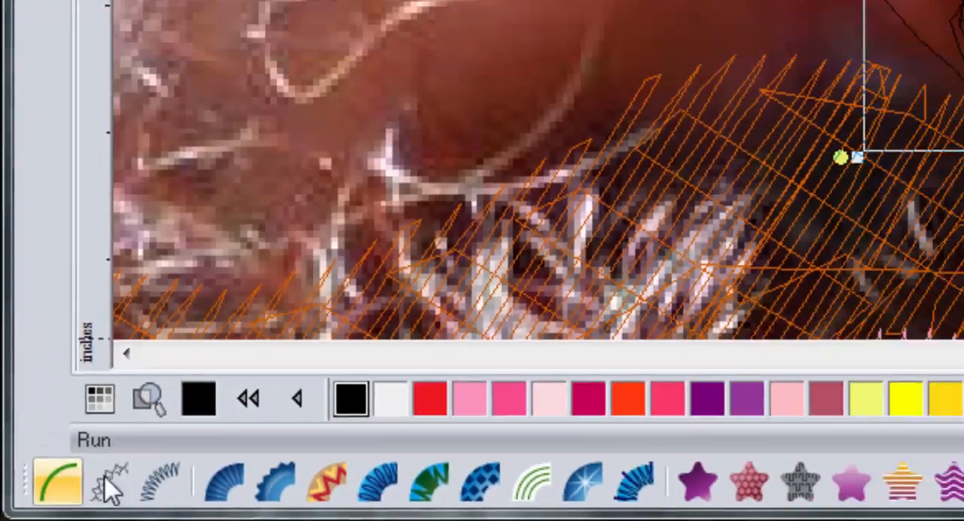
pyautogui.click(134, 453)
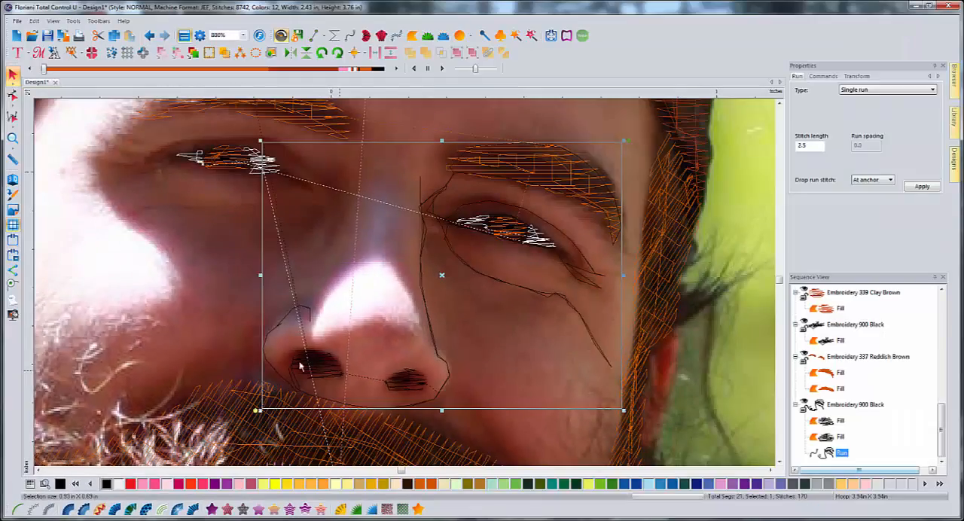
pyautogui.click(302, 293)
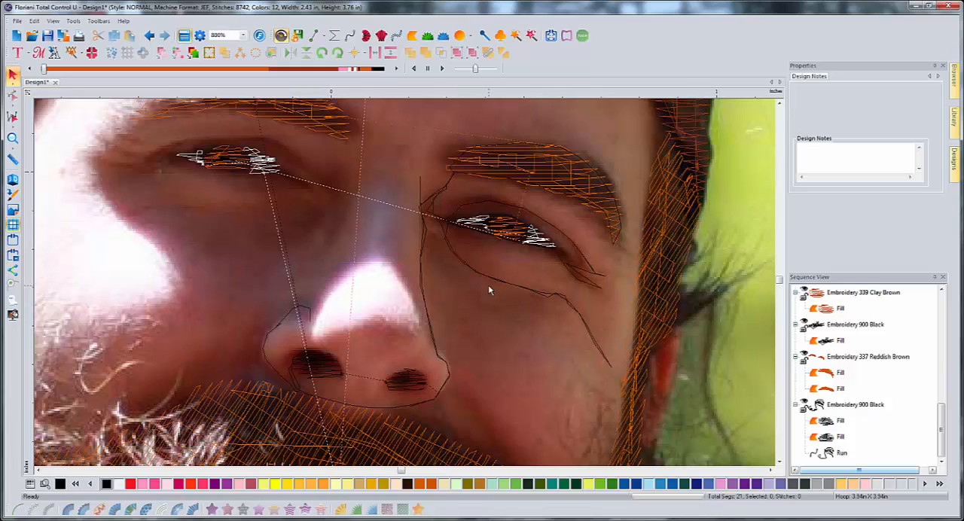
# - Start a line artwork path at the inner corner of the eye on the photo's left side and outline the eye and iris
pyautogui.click(39, 469)
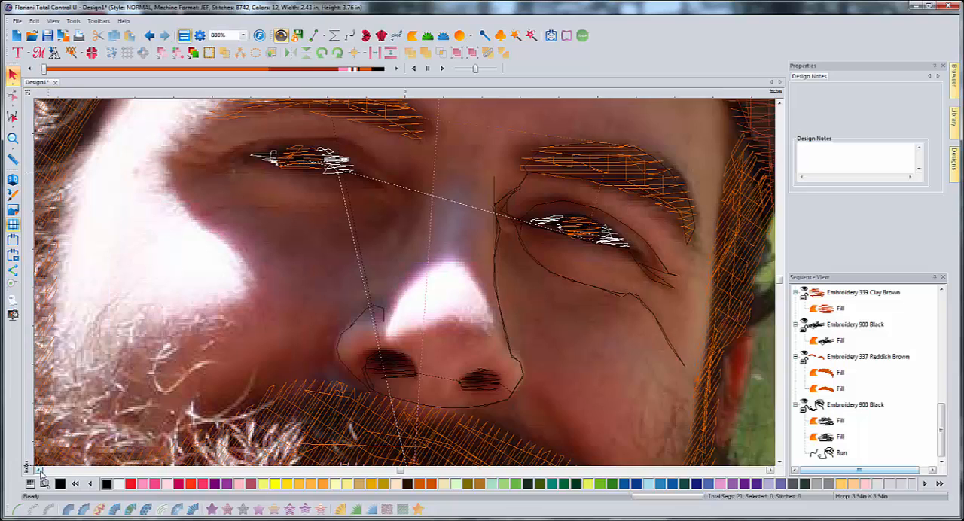
pyautogui.click(40, 469)
pyautogui.click(780, 103)
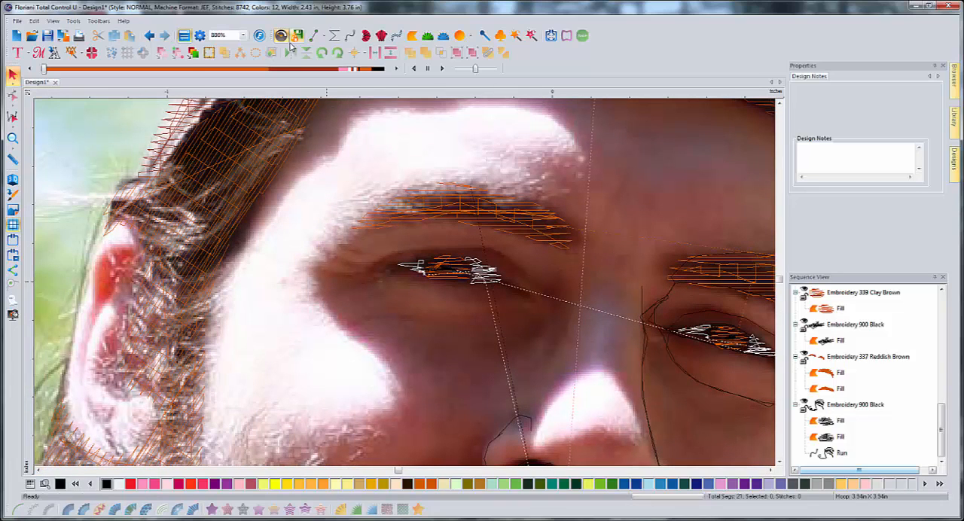
pyautogui.click(314, 36)
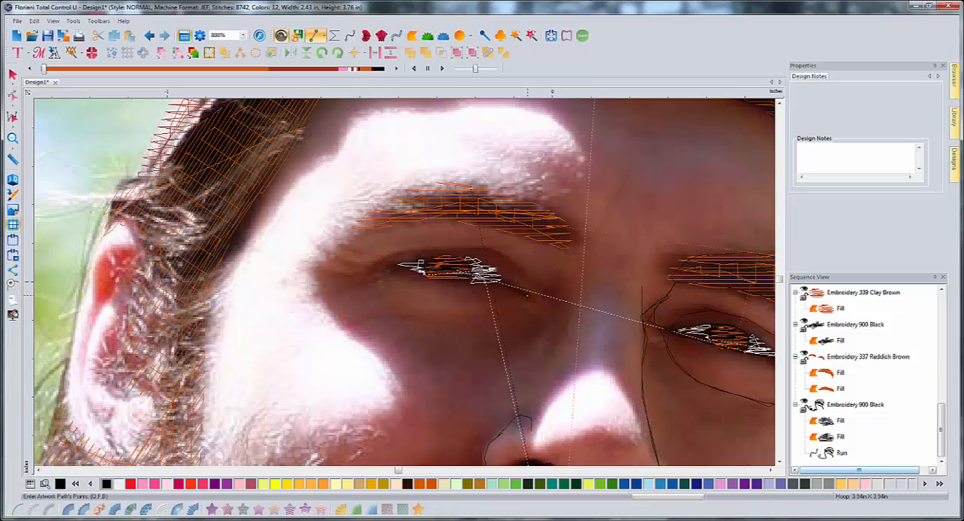
pyautogui.moveTo(527, 297); pyautogui.dragTo(497, 281)
pyautogui.moveTo(444, 257)
pyautogui.mouseDown()
pyautogui.moveTo(423, 262)
pyautogui.moveTo(464, 285)
pyautogui.mouseUp()
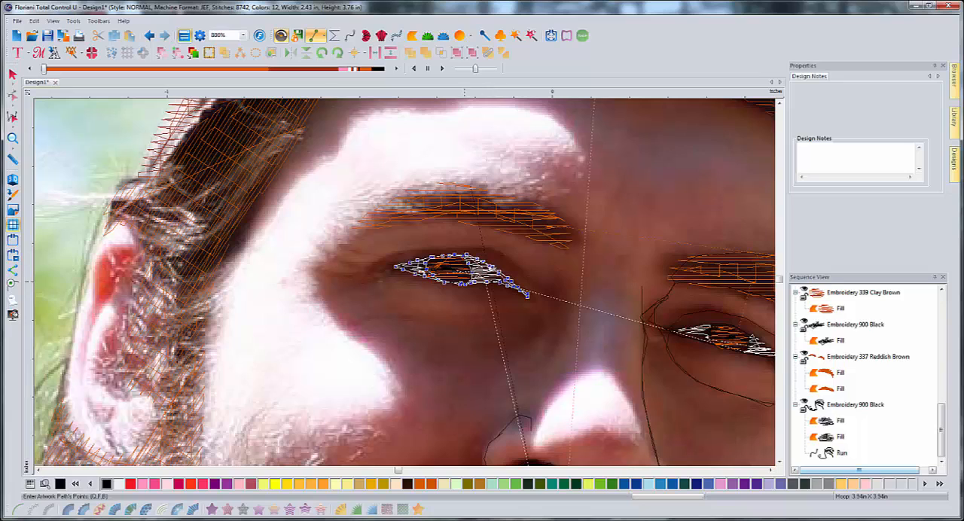
# - Add that eye's upper lid crease, inner-corner fold and outer-corner wrinkles, finishing the path at about 0.61 by 0.25 in
pyautogui.moveTo(466, 249)
pyautogui.mouseDown()
pyautogui.moveTo(389, 256)
pyautogui.moveTo(360, 270)
pyautogui.moveTo(404, 254)
pyautogui.moveTo(499, 256)
pyautogui.moveTo(546, 289)
pyautogui.moveTo(537, 342)
pyautogui.mouseUp()
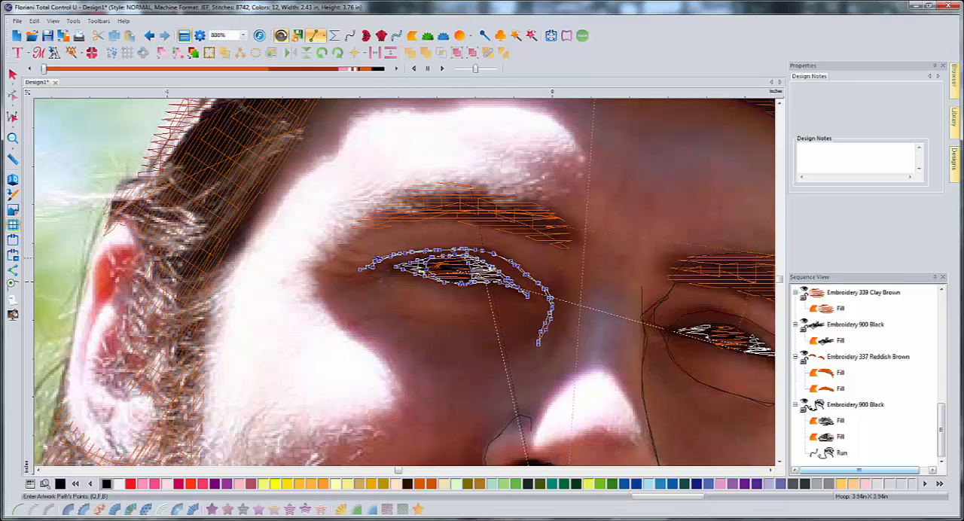
pyautogui.click(343, 272)
pyautogui.click(330, 272)
pyautogui.click(319, 270)
pyautogui.click(331, 272)
pyautogui.click(344, 271)
pyautogui.click(355, 268)
pyautogui.click(335, 263)
pyautogui.click(326, 260)
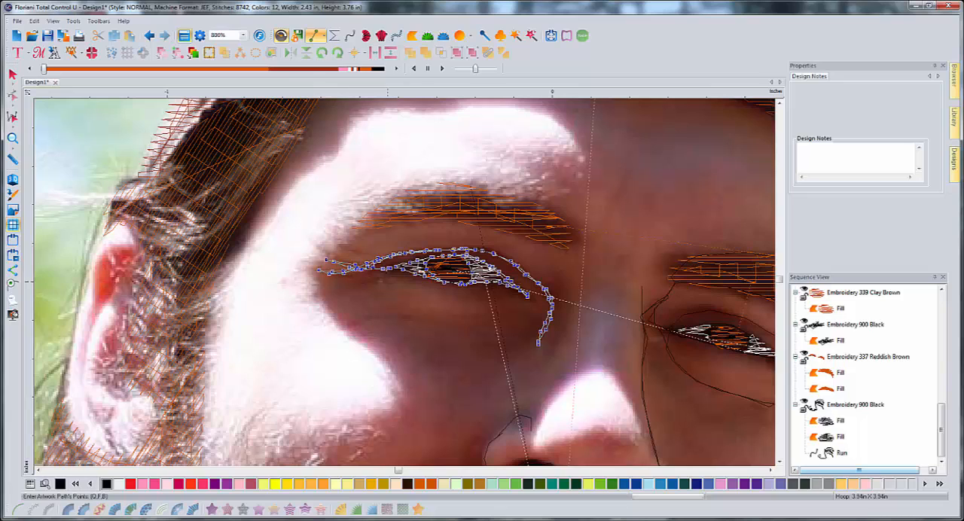
pyautogui.click(366, 279)
pyautogui.press('Return')
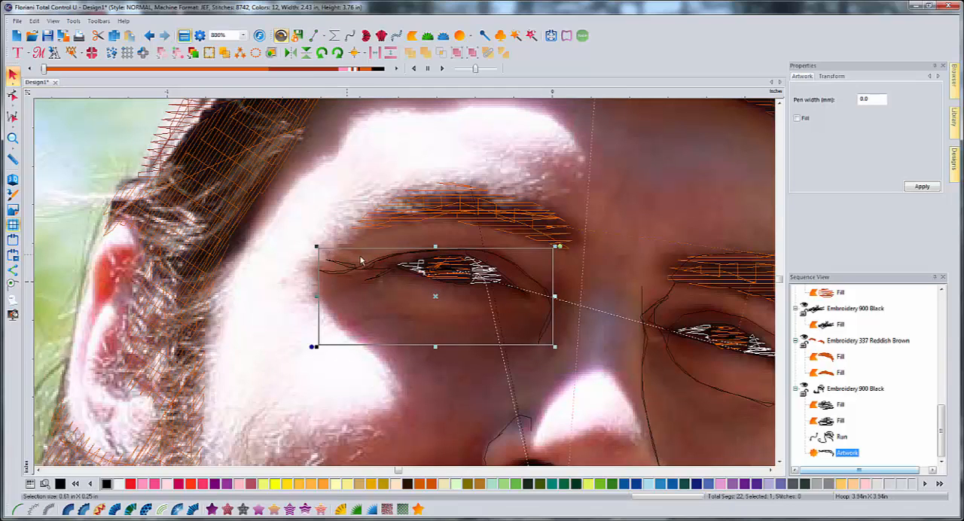
# - Convert the detail artwork of the eye on the photo's left side to a black run stitch
pyautogui.click(410, 379)
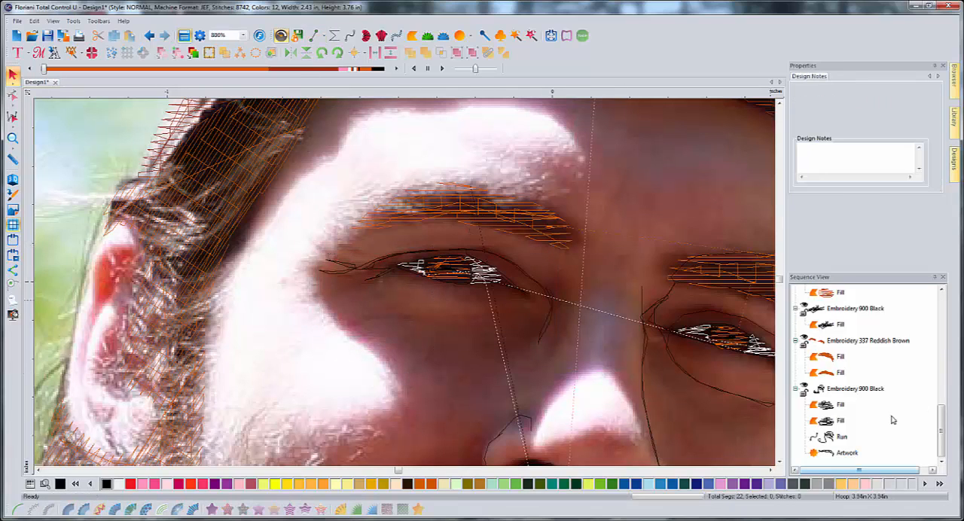
pyautogui.click(846, 452)
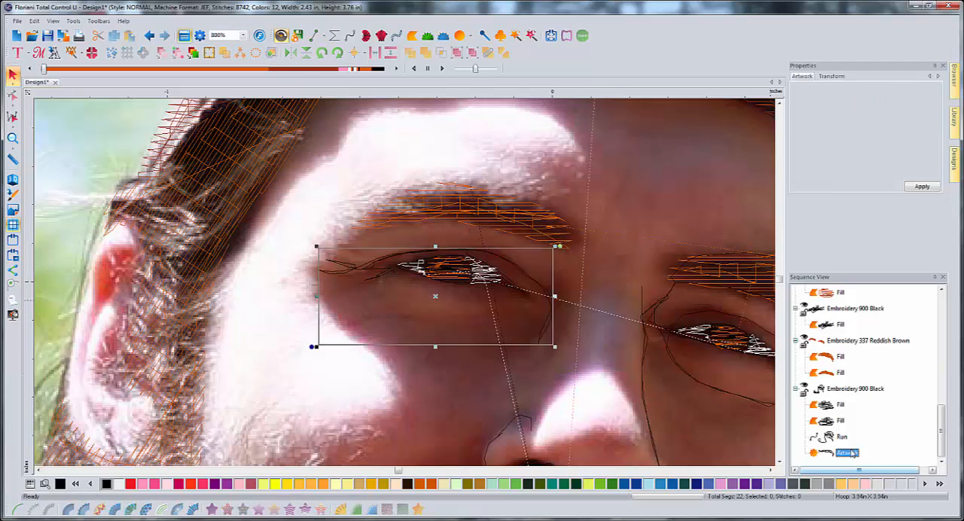
pyautogui.click(18, 510)
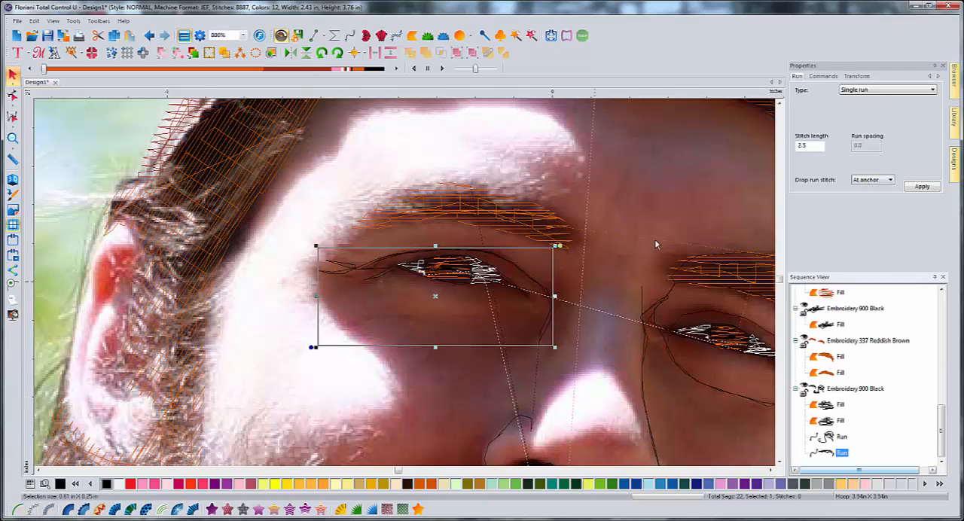
# - Start a line artwork path at the inner end of the eyebrow on the photo's left side and trace its lower edge outward
pyautogui.click(315, 36)
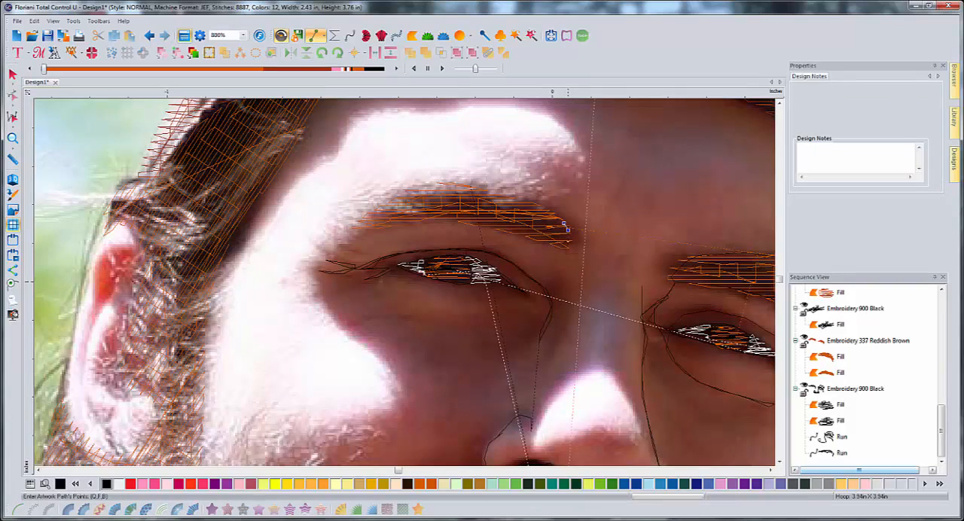
pyautogui.click(541, 242)
pyautogui.click(503, 230)
pyautogui.click(480, 225)
pyautogui.click(418, 218)
pyautogui.click(404, 219)
pyautogui.click(391, 222)
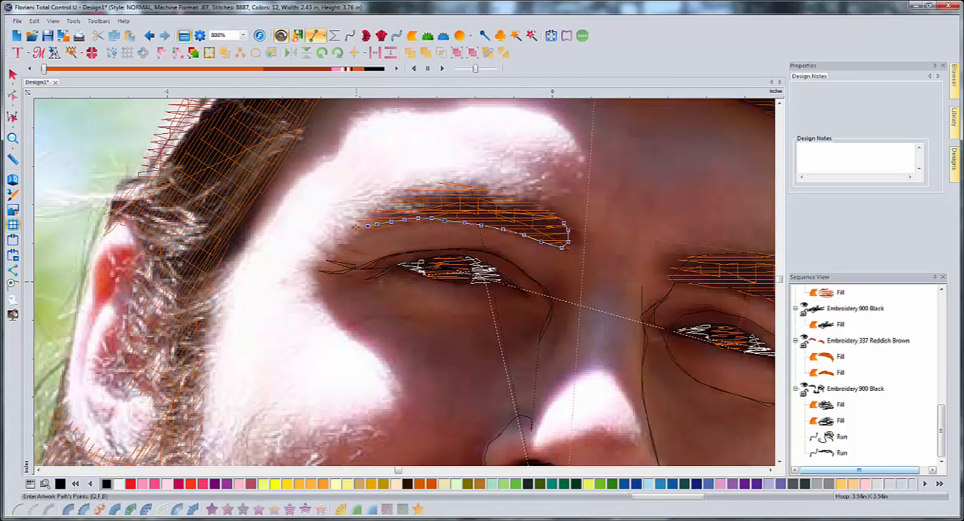
# - Carry the eyebrow path around its outer tip and back along the upper edge to the inner end
pyautogui.click(355, 224)
pyautogui.click(368, 211)
pyautogui.click(394, 199)
pyautogui.click(405, 194)
pyautogui.click(424, 188)
pyautogui.click(438, 186)
pyautogui.click(451, 187)
pyautogui.click(512, 202)
pyautogui.click(529, 207)
pyautogui.click(544, 213)
pyautogui.click(559, 219)
pyautogui.click(571, 223)
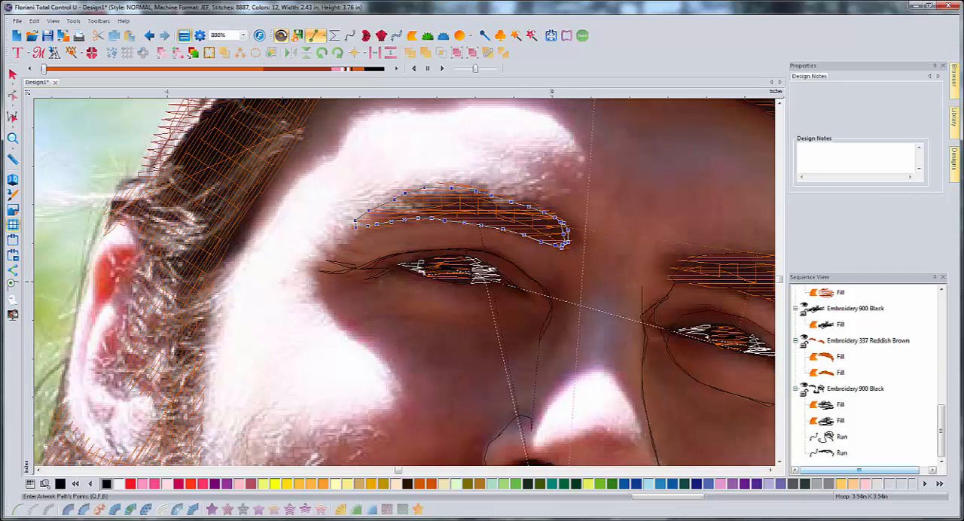
# - Extend the path with zigzag hair strokes across the inner third of the eyebrow on the photo's left side
pyautogui.click(550, 237)
pyautogui.click(550, 226)
pyautogui.click(548, 221)
pyautogui.click(537, 212)
pyautogui.click(533, 212)
pyautogui.click(539, 221)
pyautogui.click(541, 227)
pyautogui.click(537, 236)
pyautogui.click(526, 235)
pyautogui.click(525, 225)
pyautogui.click(525, 216)
pyautogui.click(522, 208)
pyautogui.click(513, 202)
pyautogui.click(516, 228)
pyautogui.click(512, 228)
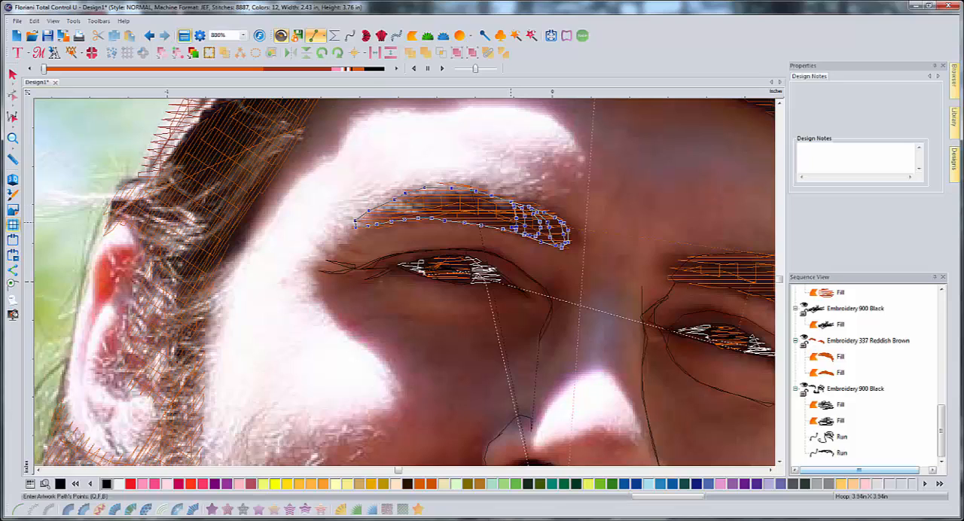
# - Continue the zigzag hair strokes closely spaced through the inner-middle part of that eyebrow
pyautogui.click(511, 219)
pyautogui.click(511, 210)
pyautogui.click(509, 202)
pyautogui.click(507, 228)
pyautogui.click(504, 228)
pyautogui.click(501, 219)
pyautogui.click(498, 210)
pyautogui.click(503, 227)
pyautogui.click(496, 216)
pyautogui.click(492, 204)
pyautogui.click(483, 194)
pyautogui.click(489, 215)
pyautogui.click(492, 225)
pyautogui.click(480, 200)
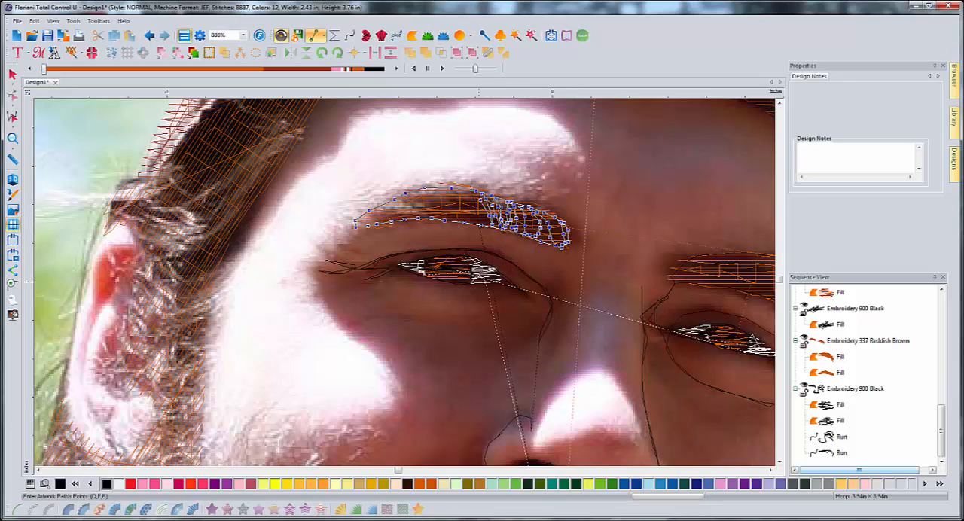
# - Space wider zigzag hair strokes along the rest of the eyebrow to its outer tip and finish the path
pyautogui.click(475, 197)
pyautogui.click(482, 207)
pyautogui.click(486, 223)
pyautogui.click(473, 206)
pyautogui.click(466, 222)
pyautogui.click(458, 209)
pyautogui.click(443, 197)
pyautogui.click(433, 195)
pyautogui.click(449, 208)
pyautogui.click(464, 218)
pyautogui.click(438, 207)
pyautogui.click(428, 196)
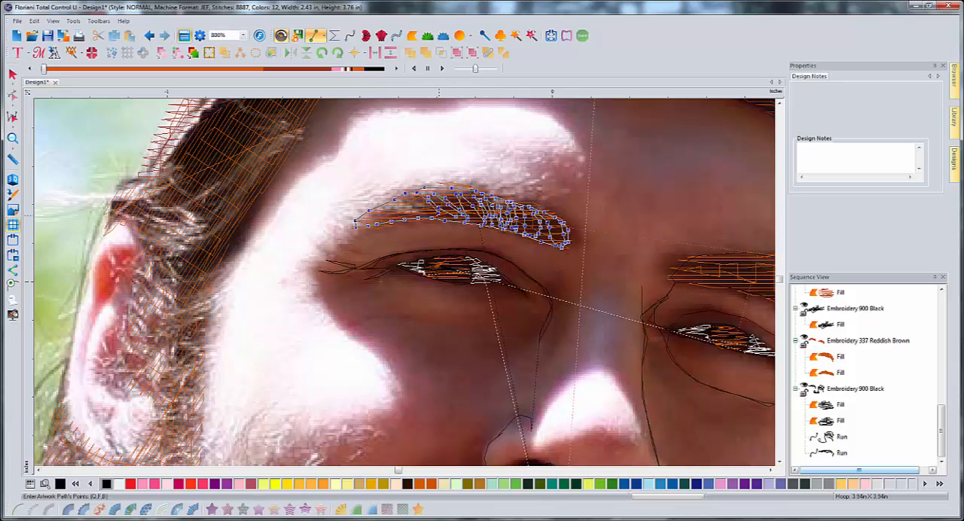
pyautogui.click(437, 215)
pyautogui.click(409, 204)
pyautogui.click(403, 218)
pyautogui.click(376, 211)
pyautogui.click(381, 223)
pyautogui.click(366, 223)
pyautogui.click(354, 221)
pyautogui.rightClick(436, 224)
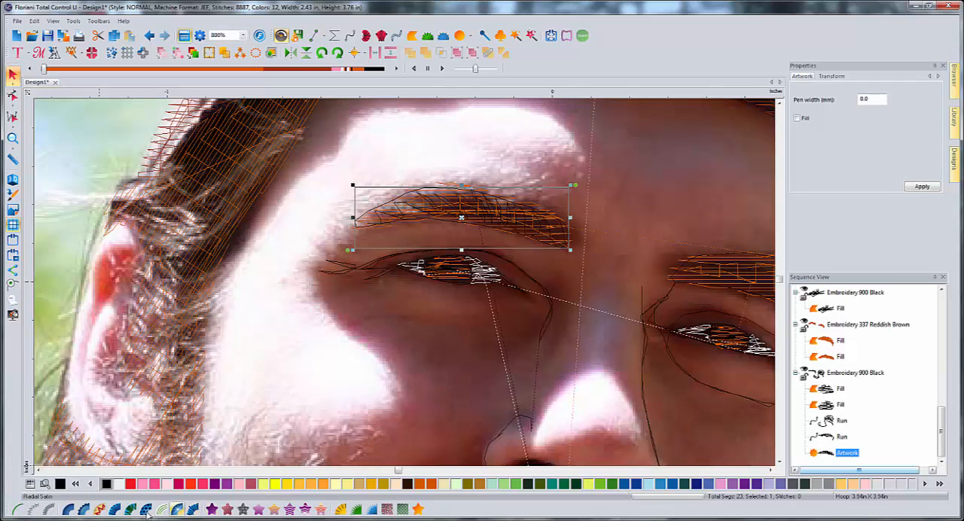
# - Convert the eyebrow detail artwork on the photo's left side to a black run stitch and preview the stitches in 3D
pyautogui.click(18, 510)
pyautogui.click(335, 366)
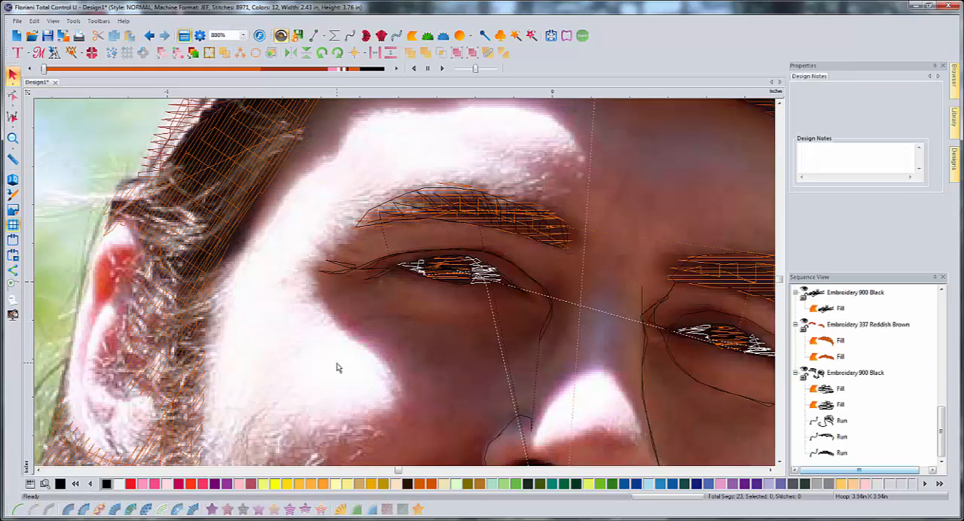
pyautogui.click(19, 181)
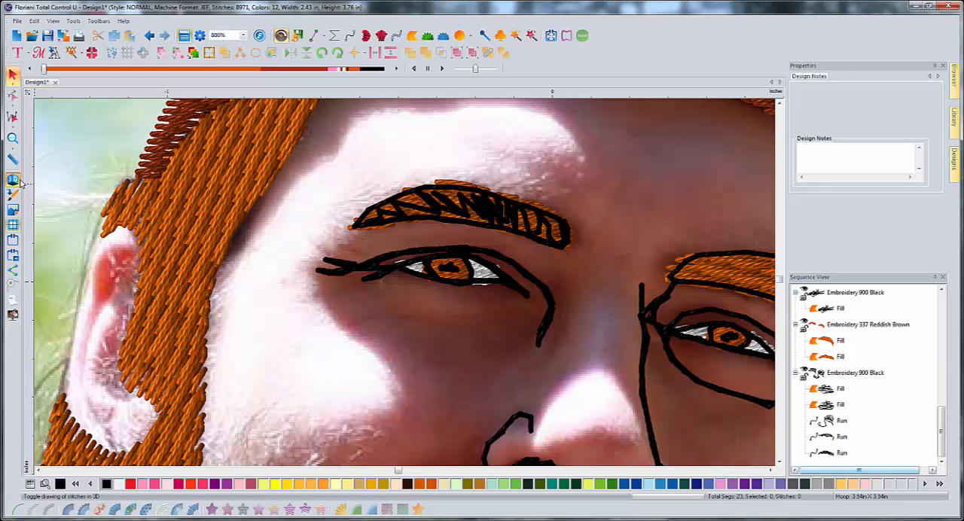
pyautogui.scroll(-2, 435, 344)
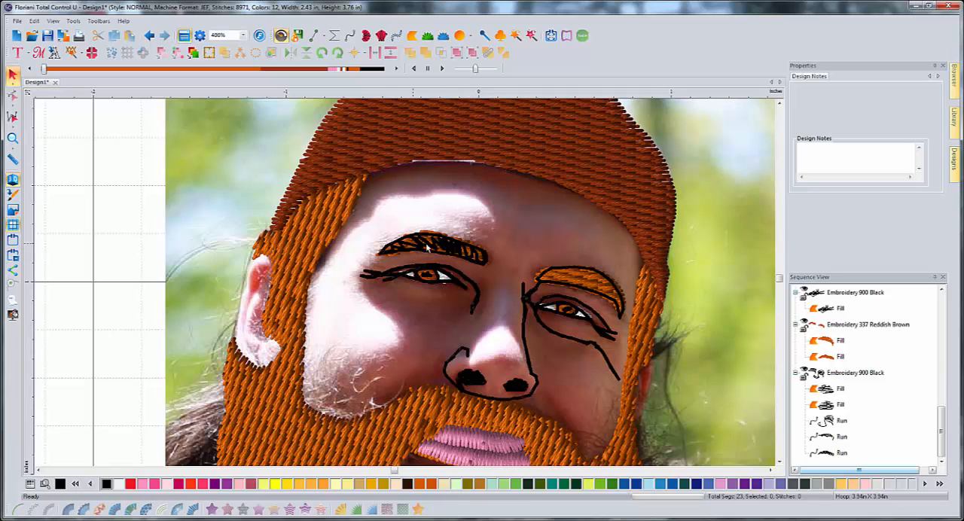
# - Turn off the 3D stitch view and start a line artwork path of zigzag hair strokes from the inner end of the right-side eyebrow
pyautogui.scroll(1, 565, 289)
pyautogui.click(770, 471)
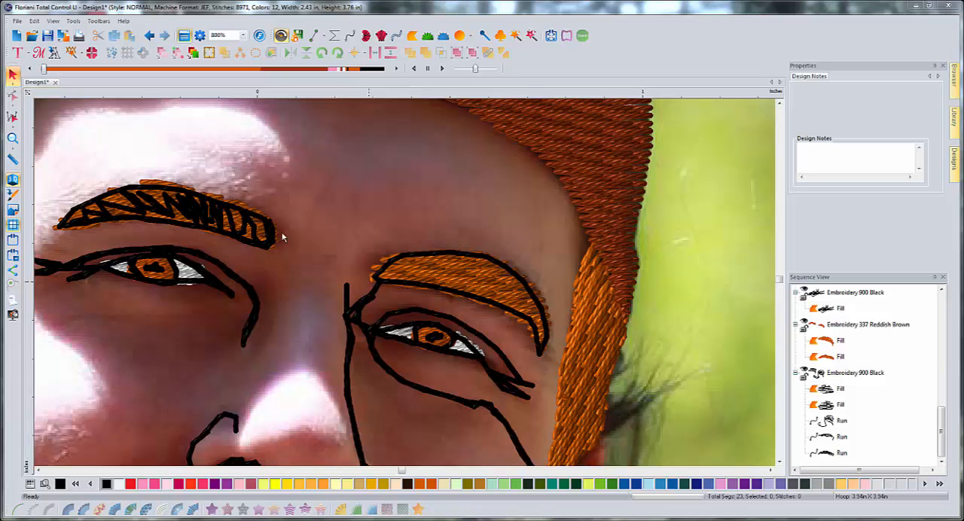
pyautogui.click(315, 35)
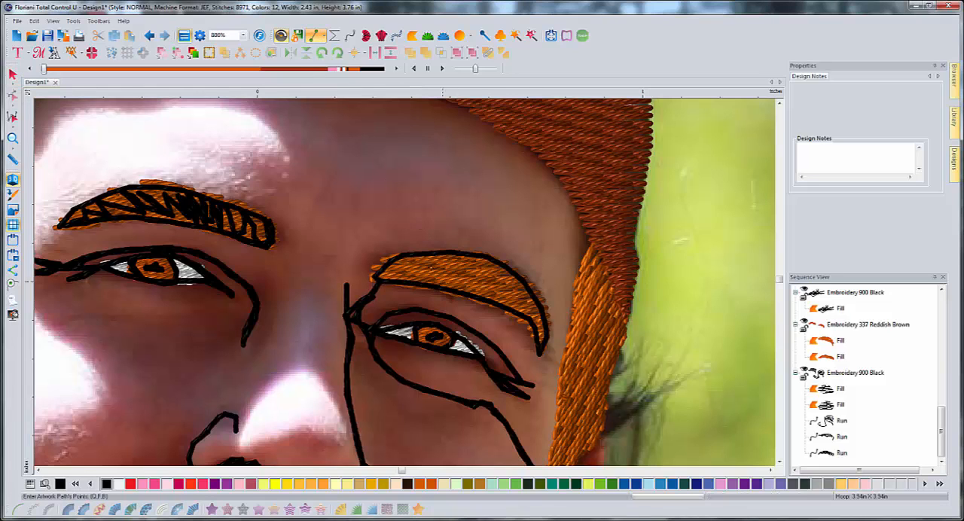
pyautogui.click(13, 181)
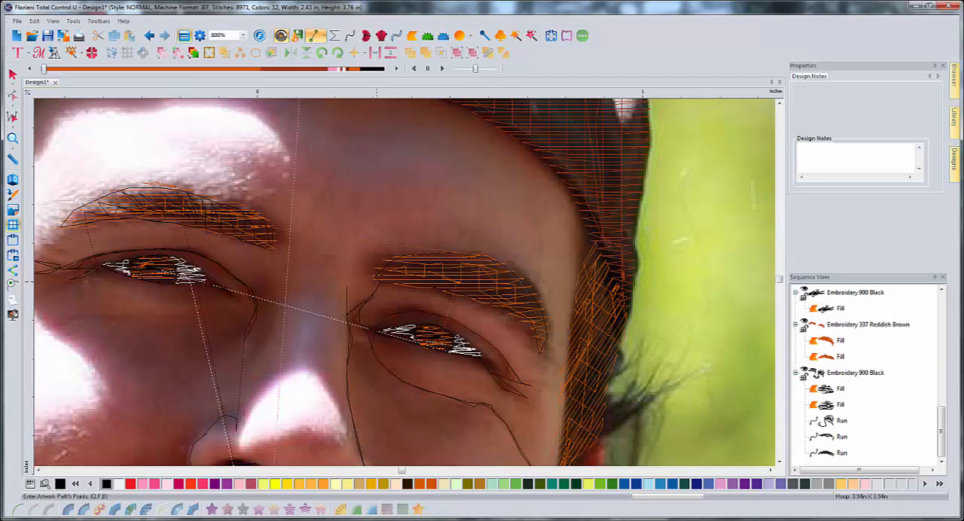
pyautogui.click(395, 273)
pyautogui.click(400, 262)
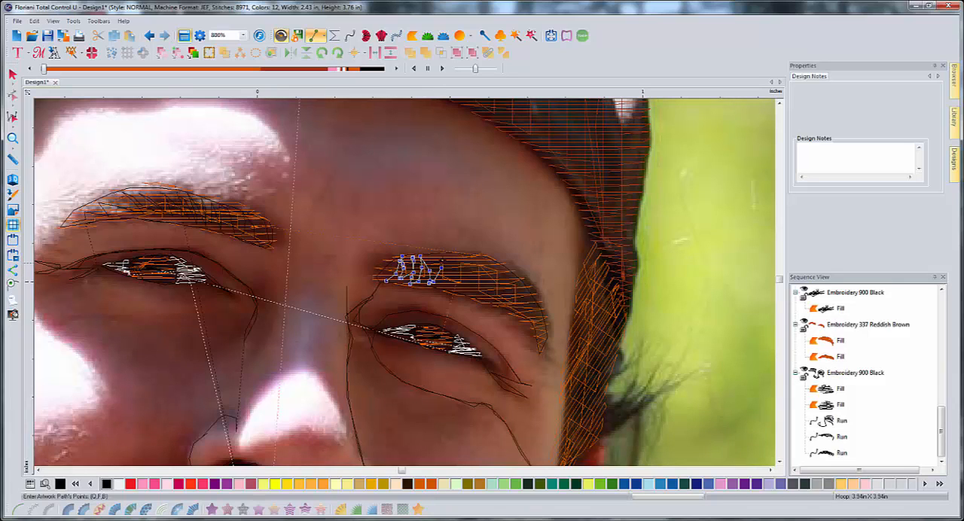
pyautogui.click(451, 280)
pyautogui.click(453, 255)
pyautogui.click(467, 293)
pyautogui.click(480, 274)
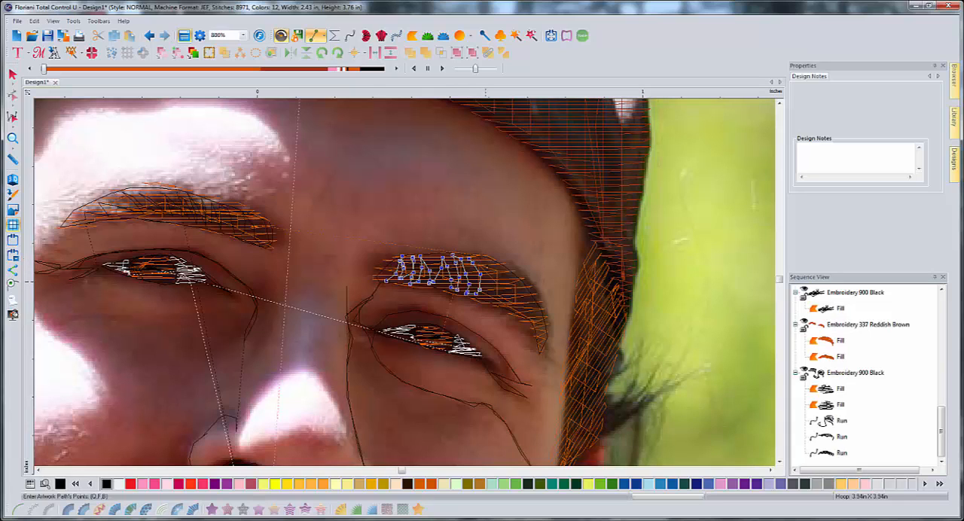
# - Continue the hair strokes to the outer tip of the eyebrow, finishing the path at about 0.41 by 0.23 in
pyautogui.click(486, 267)
pyautogui.click(496, 283)
pyautogui.click(493, 296)
pyautogui.click(498, 302)
pyautogui.click(502, 303)
pyautogui.click(506, 289)
pyautogui.click(504, 274)
pyautogui.click(496, 263)
pyautogui.click(510, 286)
pyautogui.click(515, 306)
pyautogui.click(525, 289)
pyautogui.click(529, 304)
pyautogui.click(528, 313)
pyautogui.click(533, 313)
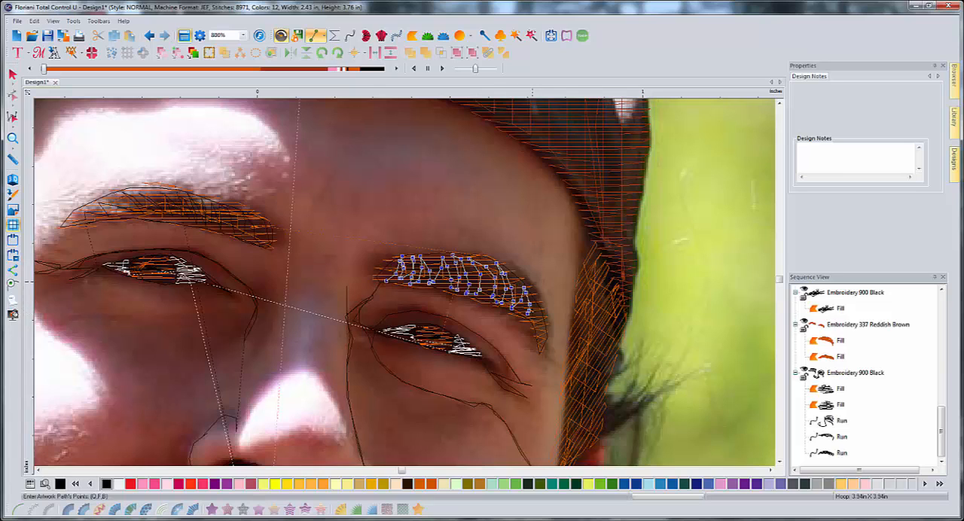
pyautogui.click(539, 308)
pyautogui.click(538, 314)
pyautogui.press('Return')
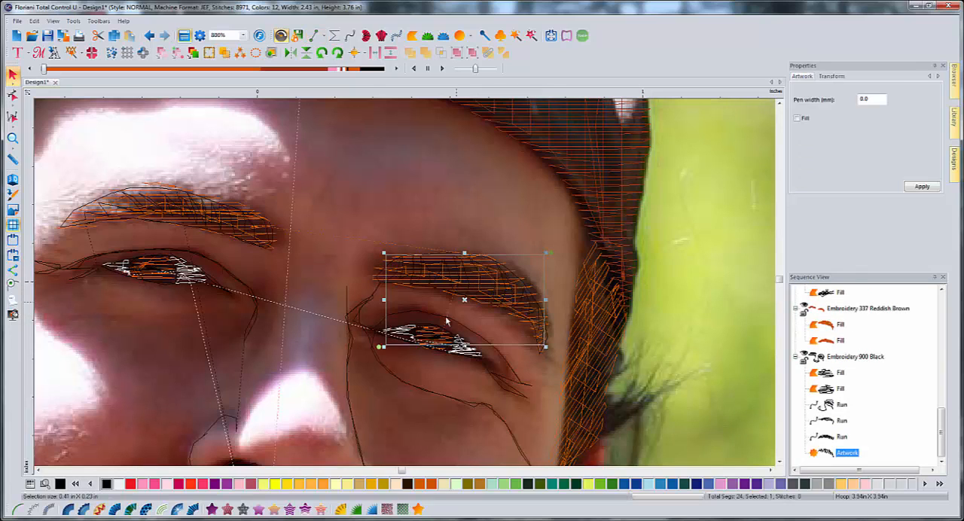
# - Convert the hair-stroke artwork of the eyebrow on the photo's right side to a black run stitch
pyautogui.click(310, 349)
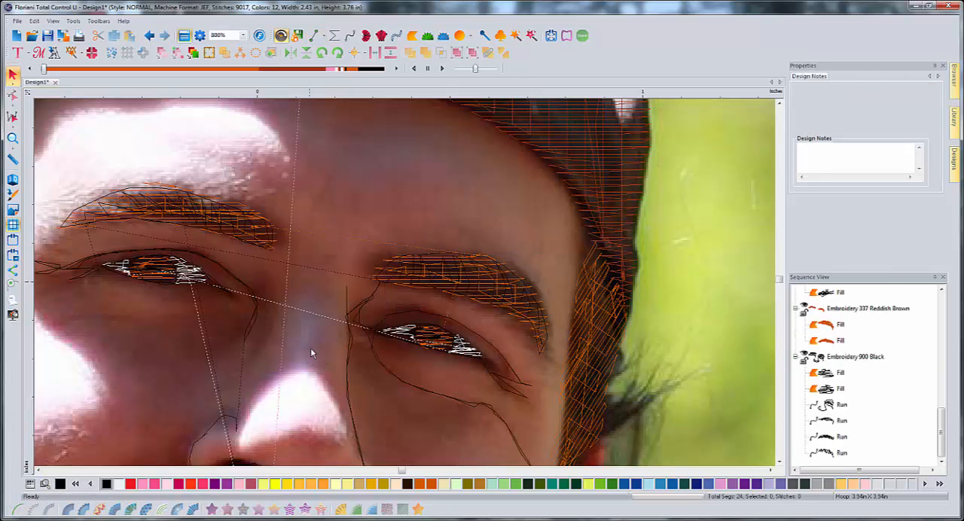
pyautogui.scroll(1, 309, 349)
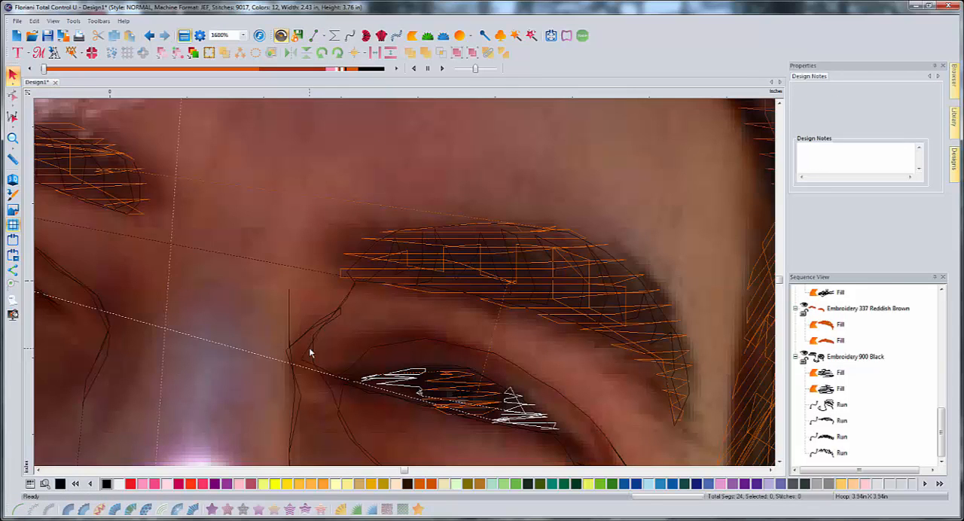
pyautogui.scroll(-1, 313, 347)
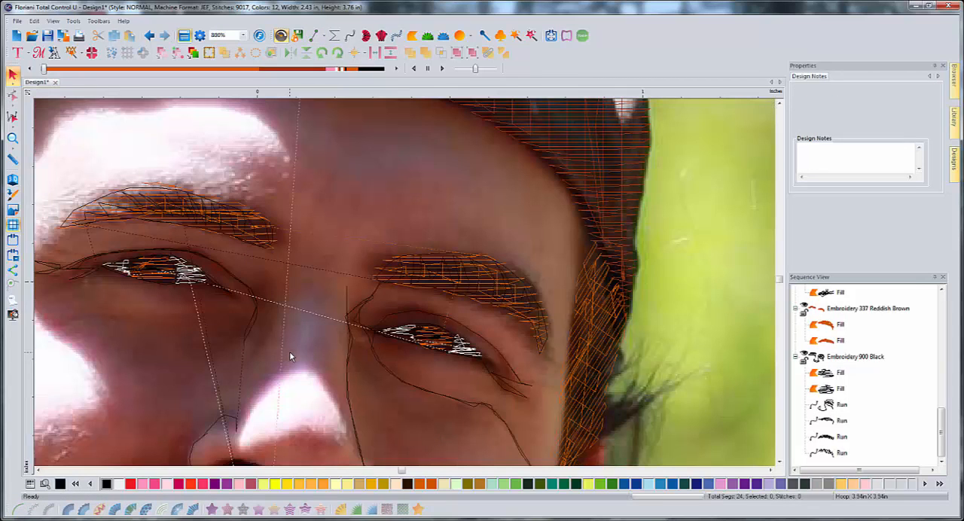
pyautogui.scroll(-1, 324, 358)
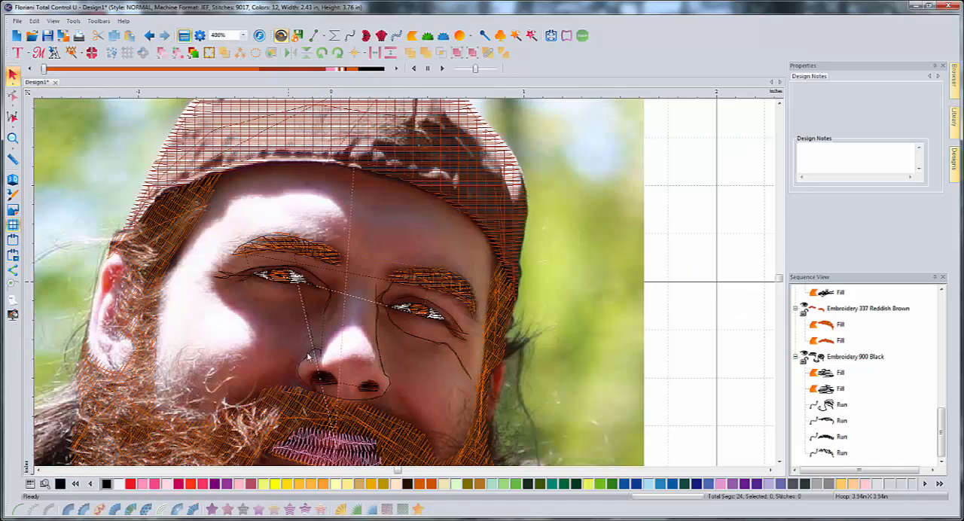
# - Show the hidden Embroidery 843 Beige skin fills again and preview the whole face in 3D
pyautogui.moveTo(942, 430); pyautogui.dragTo(942, 316)
pyautogui.click(804, 309)
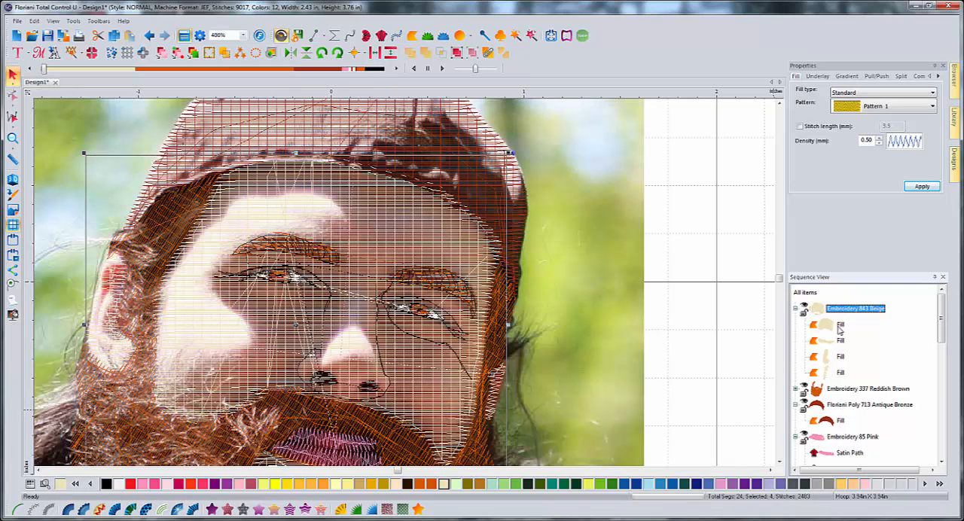
pyautogui.click(12, 180)
pyautogui.click(580, 311)
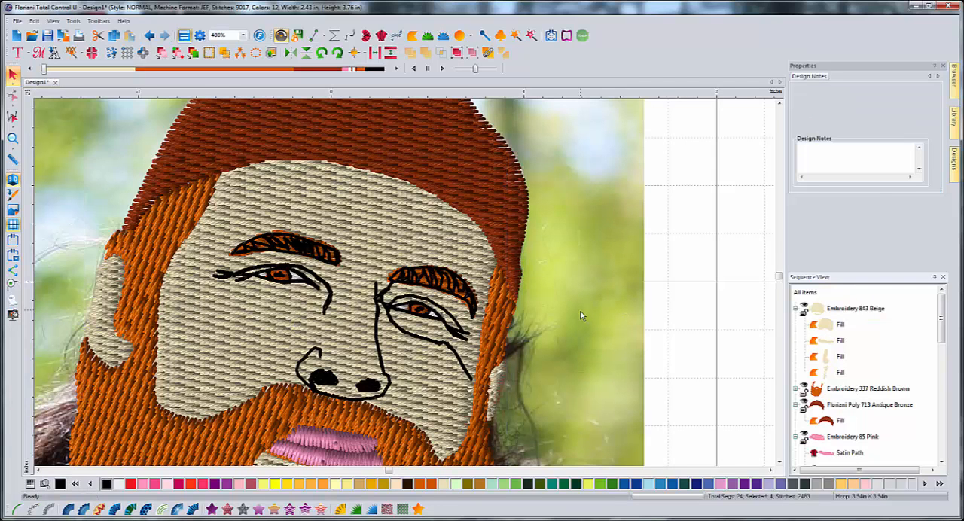
pyautogui.scroll(-1, 581, 311)
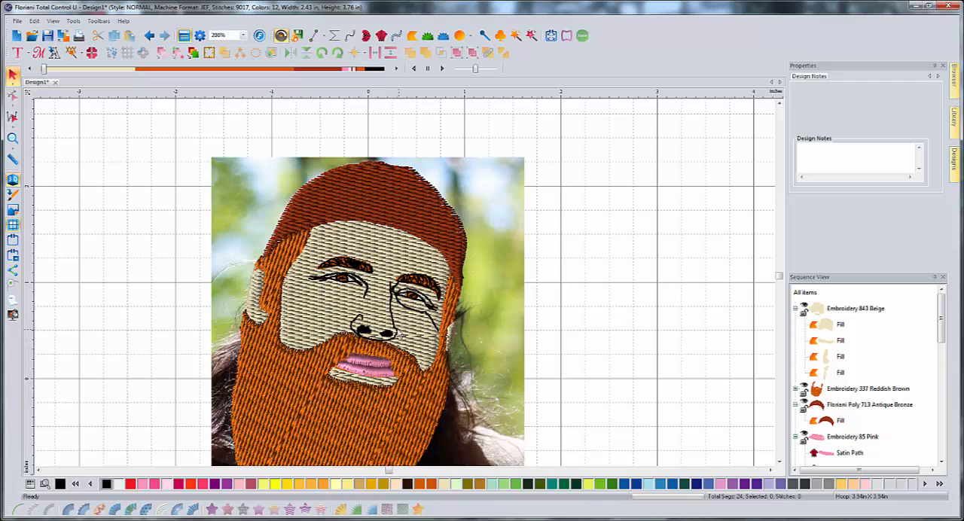
# - Turn off the 3D stitch view and start a line artwork path outlining the ear on the photo's right side
pyautogui.click(16, 187)
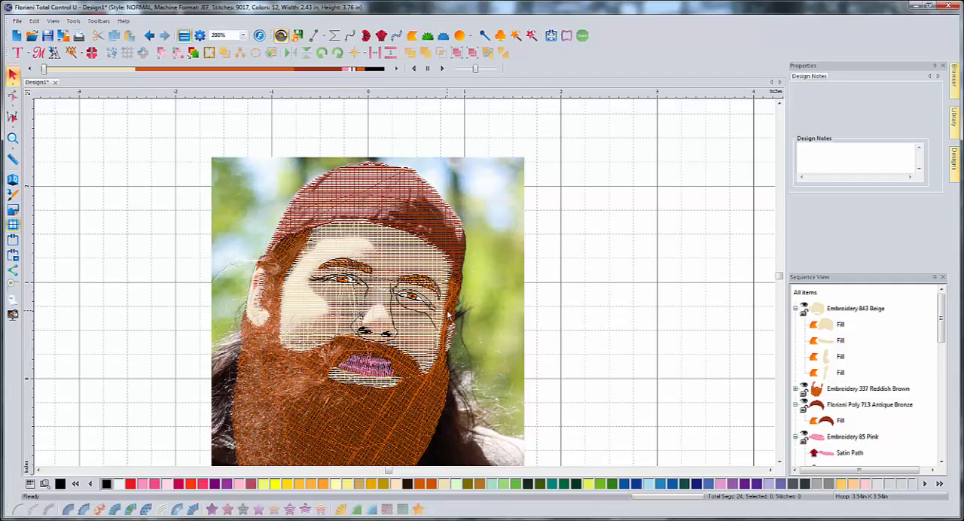
pyautogui.click(313, 37)
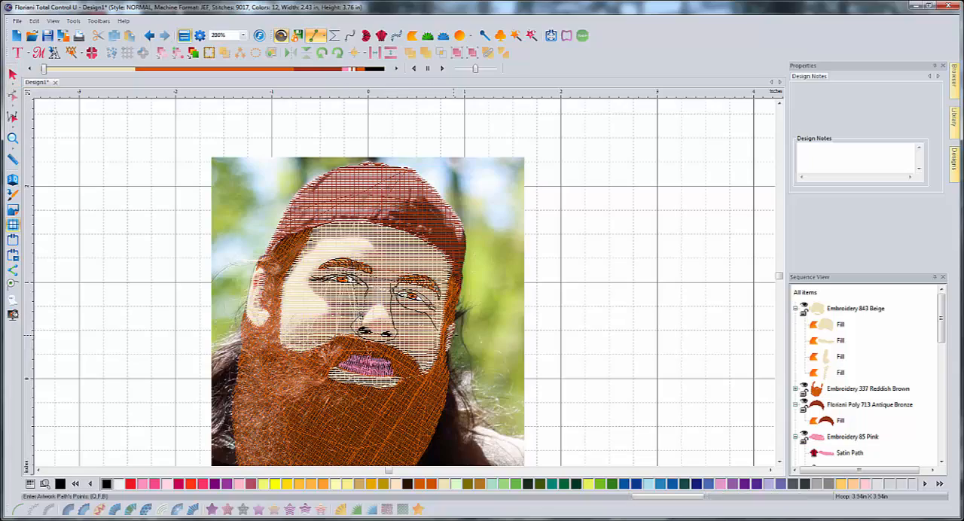
pyautogui.scroll(2, 455, 336)
pyautogui.scroll(-3, 499, 344)
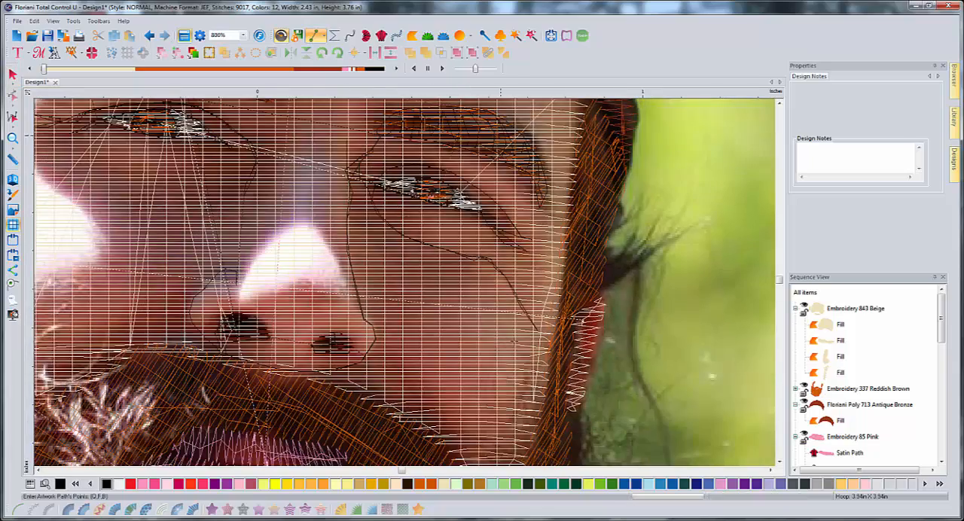
pyautogui.press('Right')
pyautogui.press('Right')
pyautogui.press('Down')
pyautogui.press('Down')
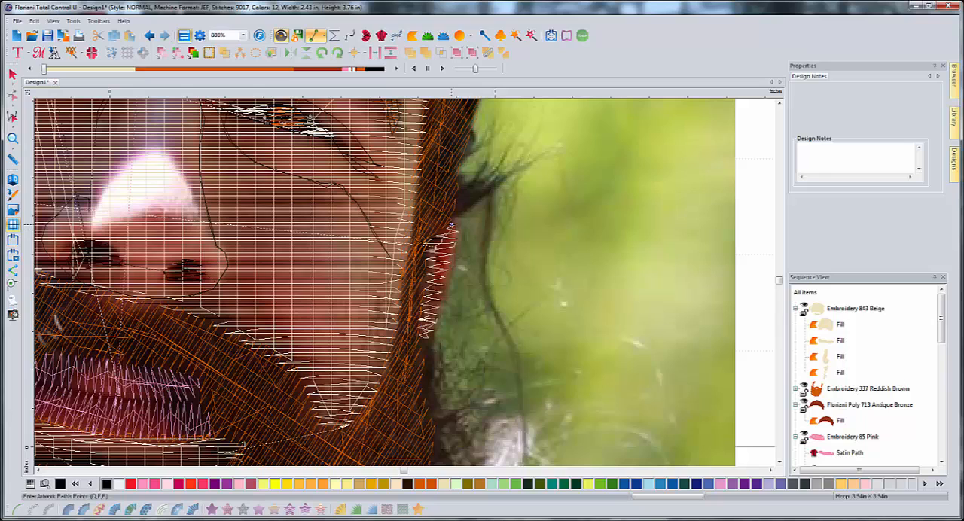
pyautogui.moveTo(436, 236); pyautogui.dragTo(425, 292)
pyautogui.click(426, 336)
pyautogui.click(441, 299)
pyautogui.click(441, 286)
pyautogui.click(443, 274)
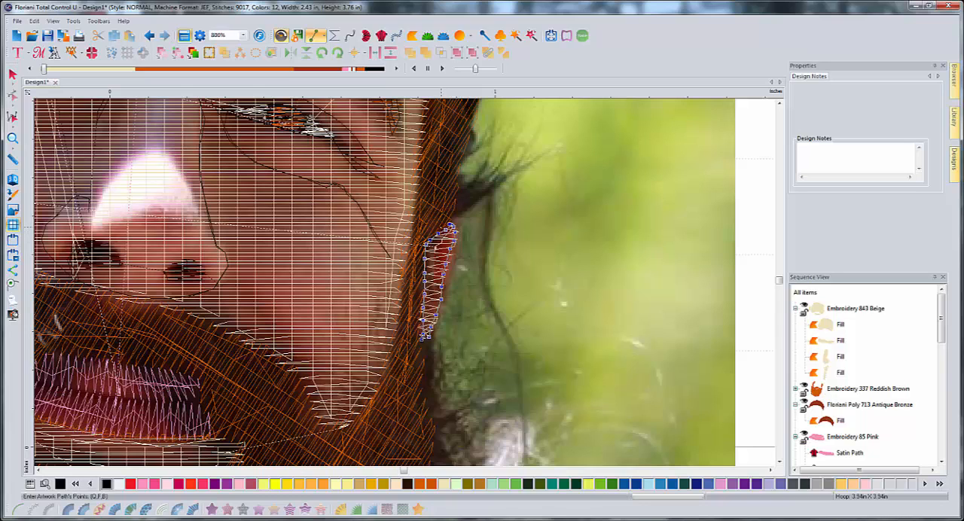
# - Carry the path back down the ear's inner edge and along the beard's outer edge to just below mouth level
pyautogui.click(427, 245)
pyautogui.click(422, 284)
pyautogui.click(422, 316)
pyautogui.click(421, 343)
pyautogui.click(420, 357)
pyautogui.click(417, 371)
pyautogui.click(417, 395)
pyautogui.click(425, 413)
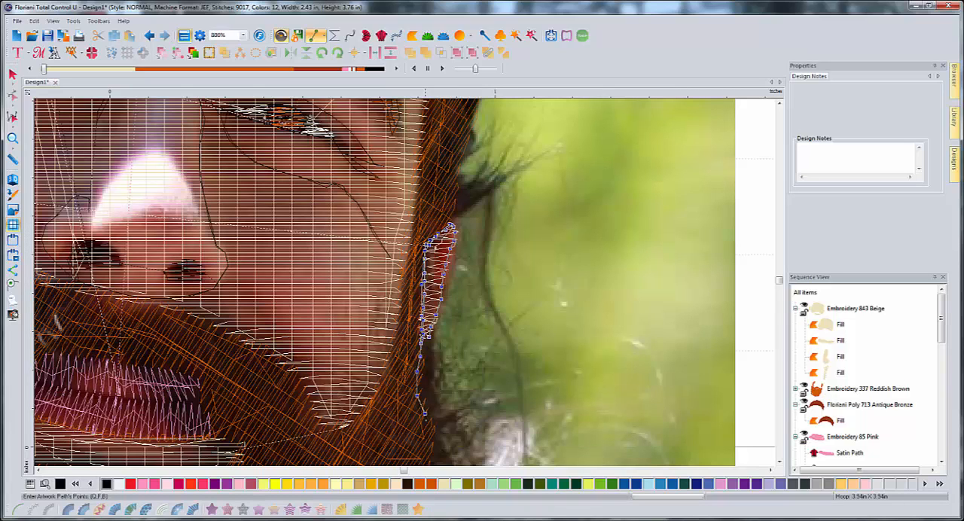
pyautogui.click(426, 425)
pyautogui.scroll(-3, 426, 425)
pyautogui.click(432, 339)
pyautogui.click(423, 379)
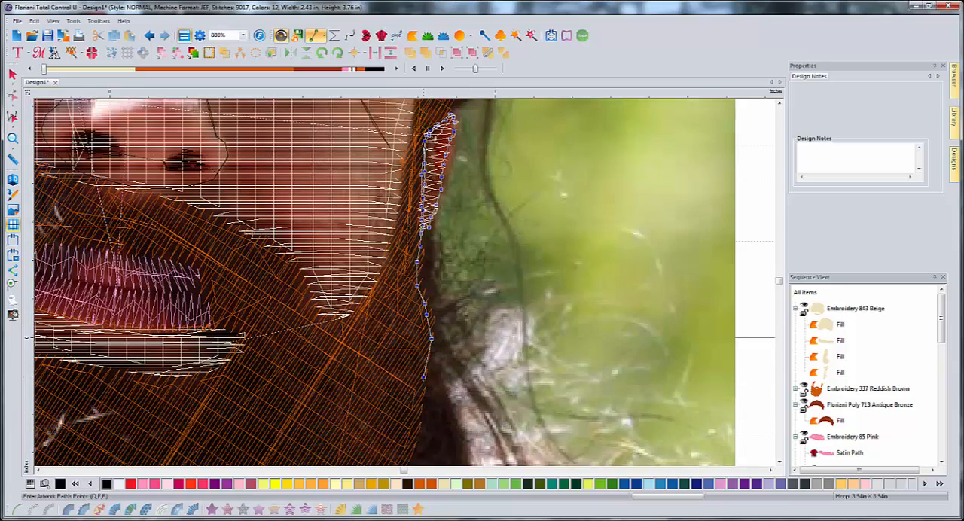
pyautogui.click(419, 399)
pyautogui.click(420, 415)
# - Continue the path down the slanting outer edge of the beard on the photo's right side
pyautogui.scroll(-3, 419, 416)
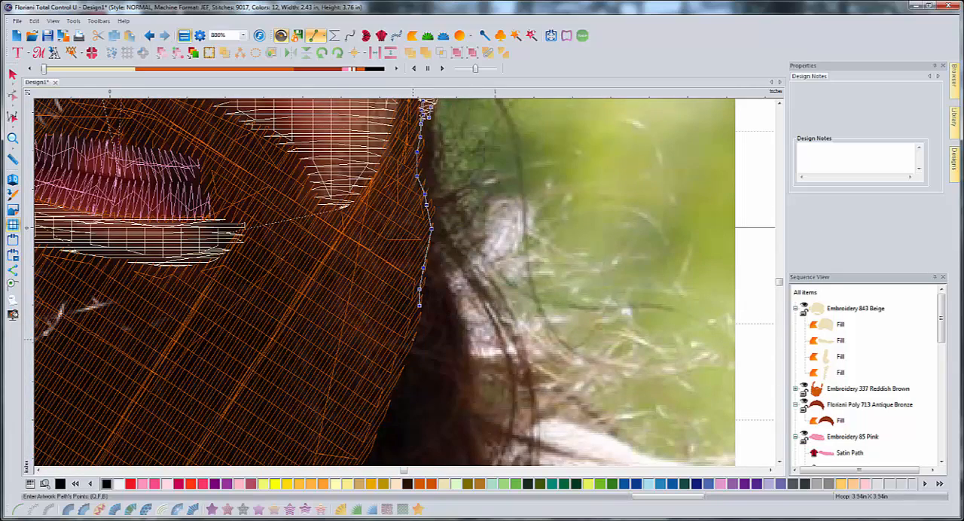
pyautogui.click(413, 338)
pyautogui.click(397, 374)
pyautogui.click(382, 408)
pyautogui.scroll(-3, 382, 408)
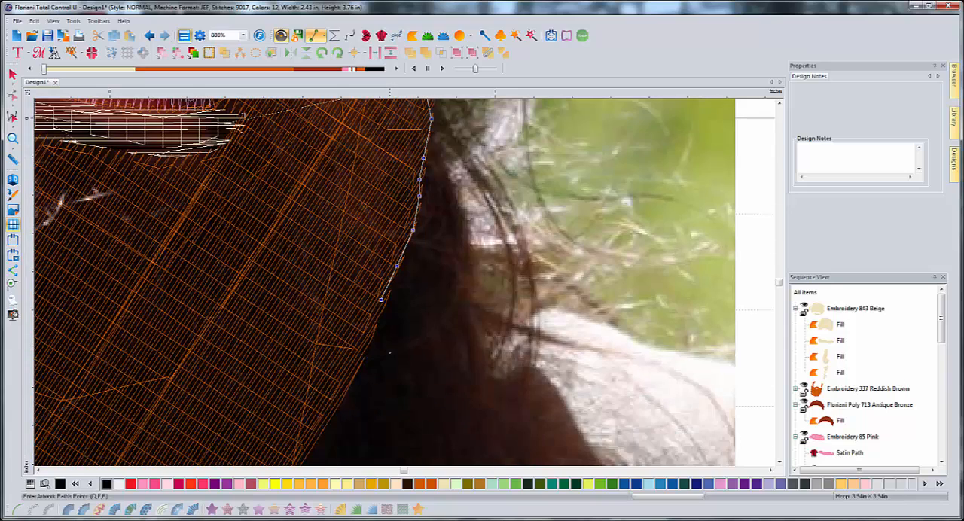
pyautogui.click(370, 329)
pyautogui.click(350, 374)
pyautogui.click(330, 413)
pyautogui.scroll(-3, 330, 413)
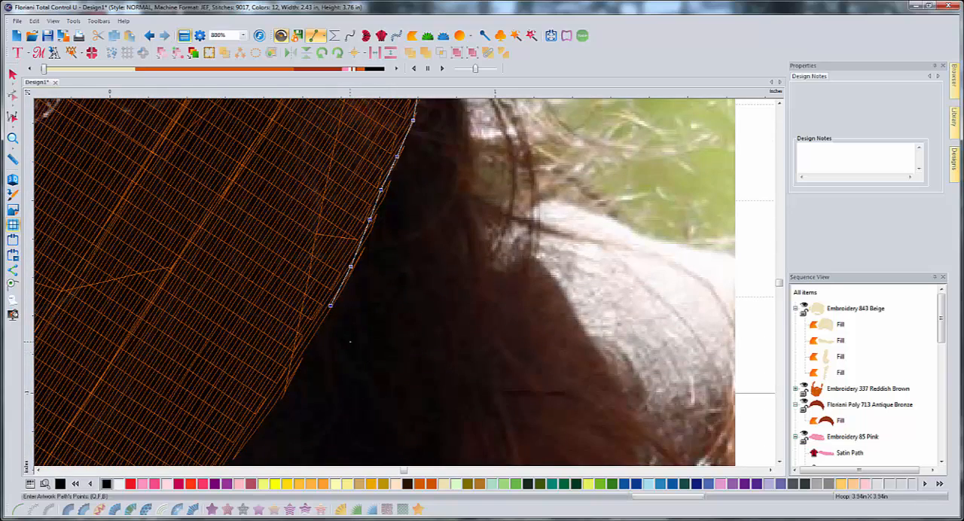
pyautogui.click(318, 322)
pyautogui.click(294, 367)
pyautogui.click(261, 412)
# - Continue the artwork path along the beard's outer edge around its lower curve on the photo's right side
pyautogui.scroll(-5, 784, 466)
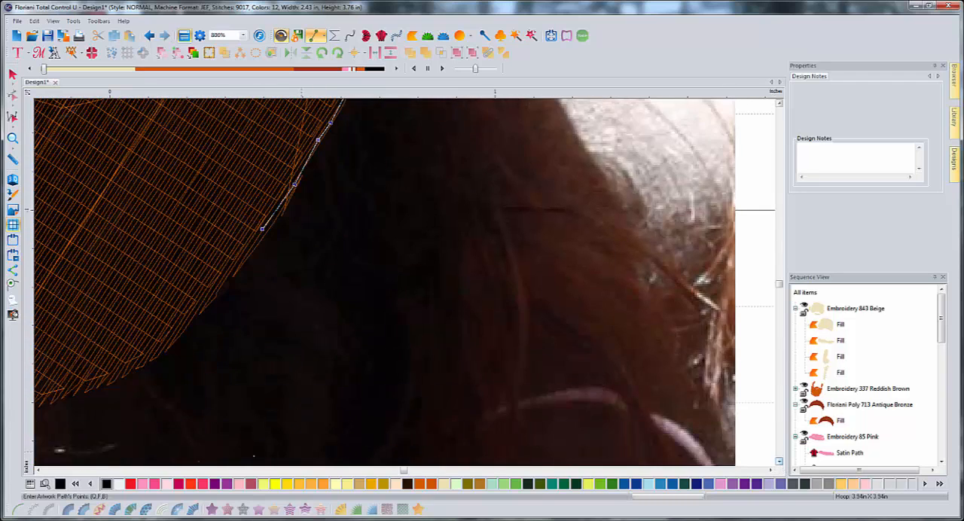
pyautogui.click(38, 471)
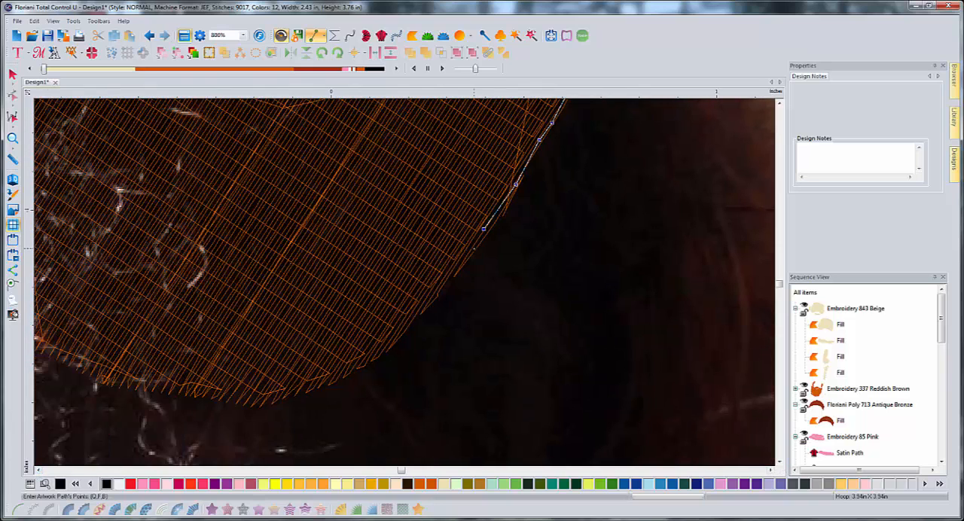
pyautogui.click(474, 249)
pyautogui.click(440, 289)
pyautogui.click(414, 318)
pyautogui.click(393, 341)
pyautogui.click(368, 363)
pyautogui.click(342, 375)
pyautogui.click(321, 385)
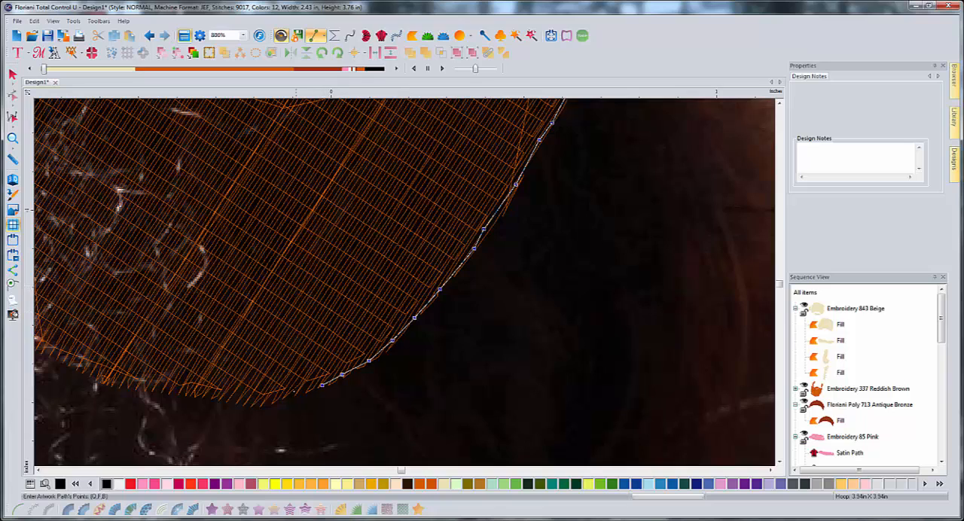
# - Trace the beard's bottom edge across the chin toward the photo's left side
pyautogui.click(286, 394)
pyautogui.click(249, 404)
pyautogui.click(207, 396)
pyautogui.click(183, 394)
pyautogui.click(158, 390)
pyautogui.click(128, 386)
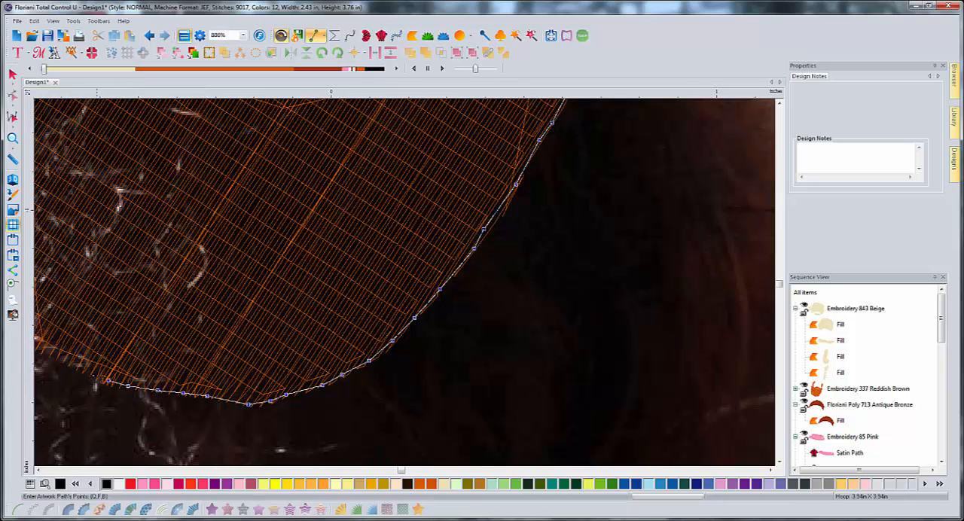
pyautogui.click(60, 360)
pyautogui.click(38, 348)
# - Carry the path up the slanting lower edge of the beard to its outer corner on the photo's left side
pyautogui.click(39, 470)
pyautogui.click(39, 470)
pyautogui.click(39, 471)
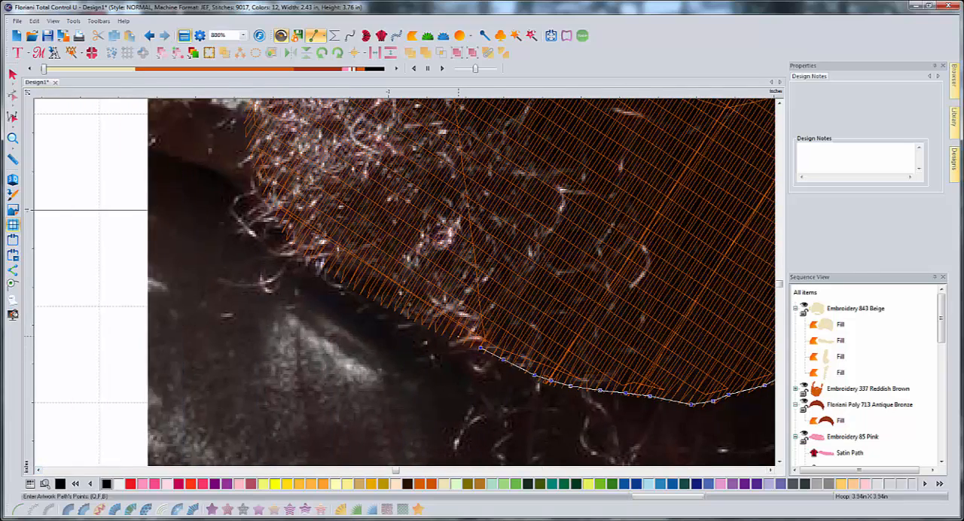
pyautogui.click(408, 310)
pyautogui.click(348, 278)
pyautogui.click(315, 252)
pyautogui.click(286, 218)
pyautogui.click(258, 155)
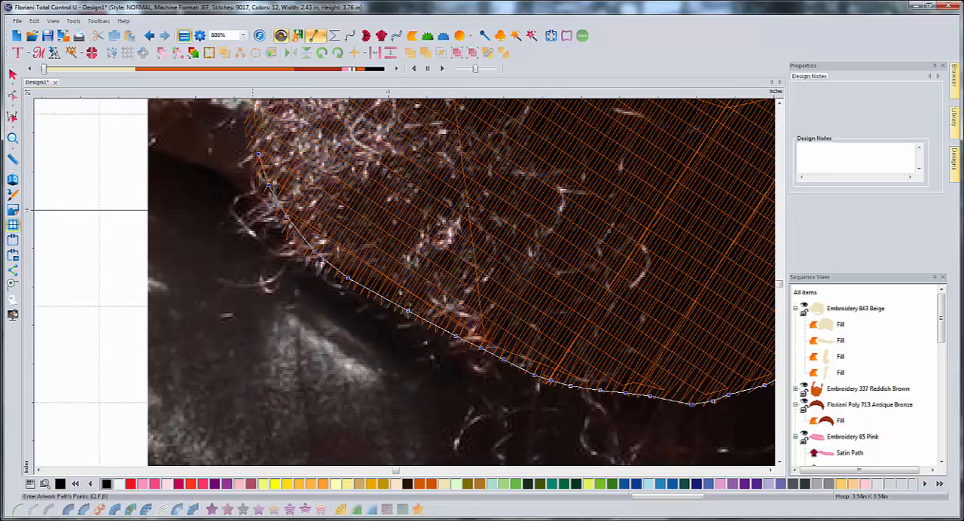
pyautogui.click(250, 121)
# - Continue the path up the beard's outer edge on the photo's left side to about mouth level
pyautogui.click(780, 106)
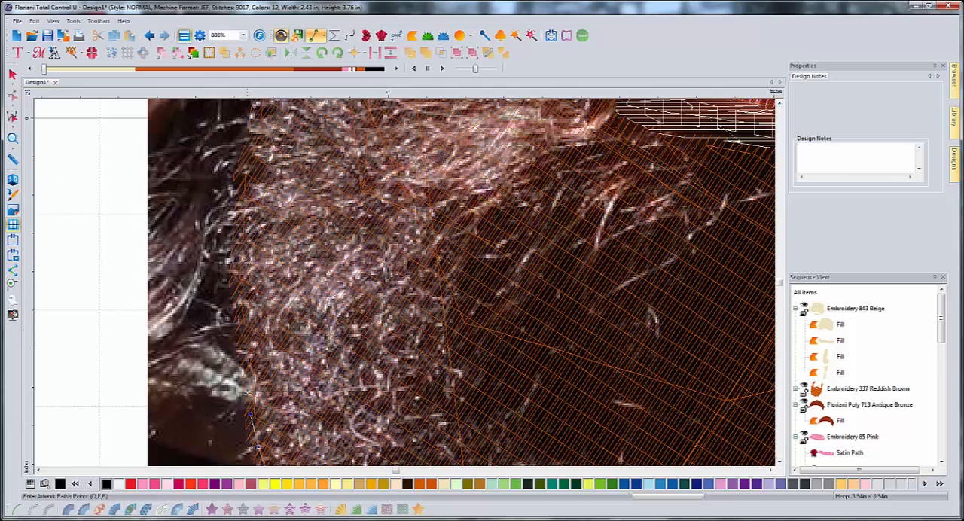
pyautogui.click(245, 391)
pyautogui.click(239, 332)
pyautogui.click(232, 272)
pyautogui.click(238, 223)
pyautogui.click(242, 184)
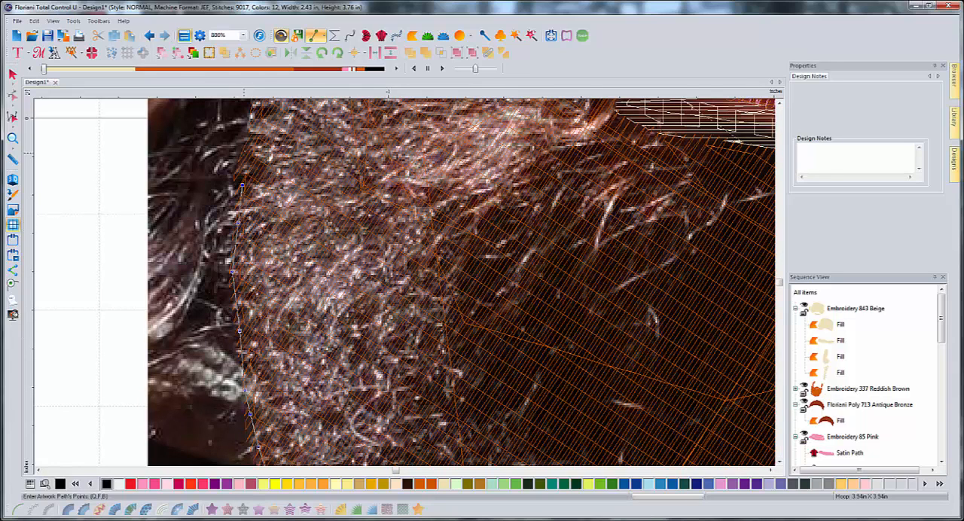
pyautogui.click(250, 143)
pyautogui.click(254, 118)
pyautogui.click(780, 104)
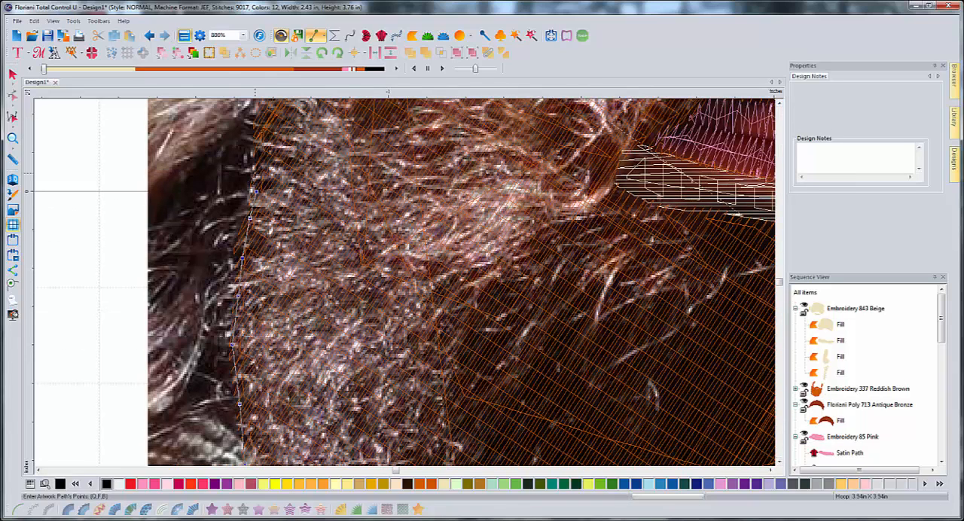
# - Extend the path up the remaining side of the beard to the outer edge of the left-hand earlobe
pyautogui.click(258, 130)
pyautogui.click(263, 108)
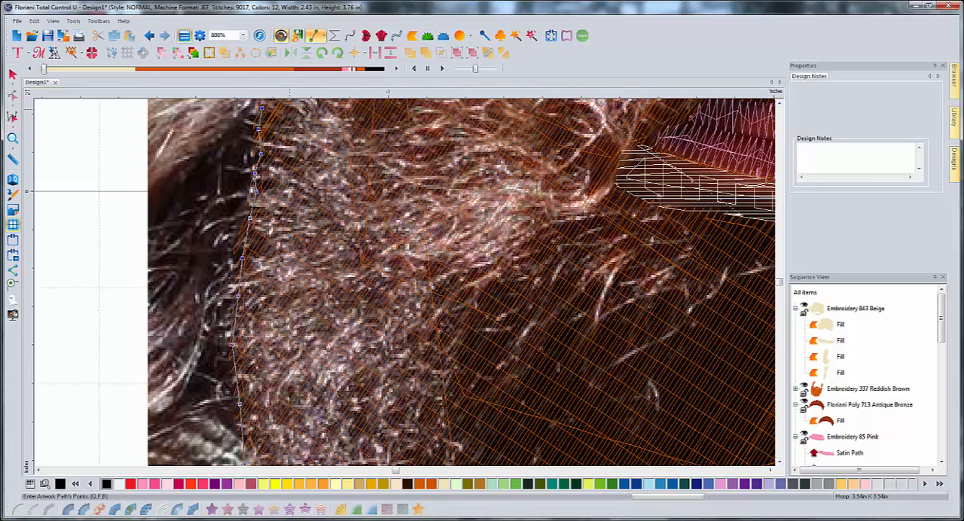
pyautogui.click(780, 104)
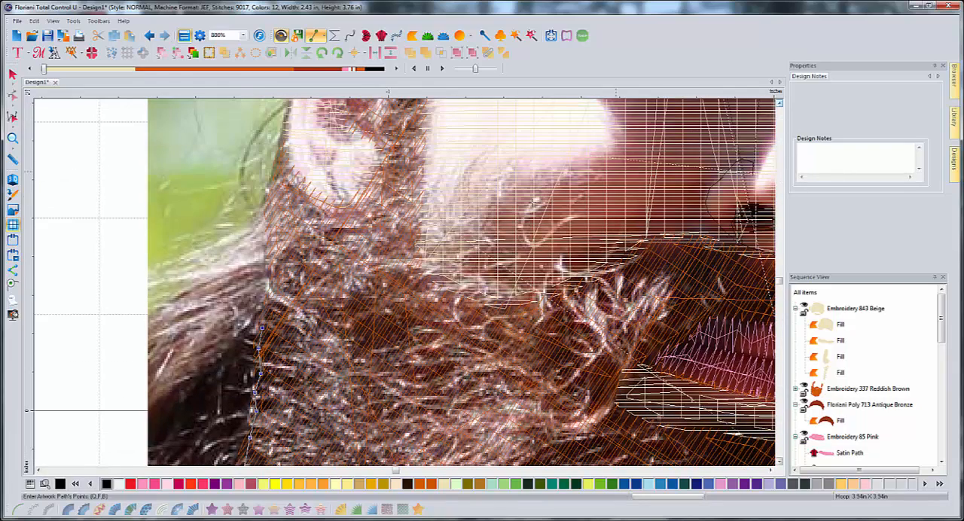
pyautogui.click(263, 306)
pyautogui.click(275, 255)
pyautogui.click(270, 228)
pyautogui.click(278, 174)
pyautogui.click(286, 142)
# - Outline the whole ear on the photo's left side and trace its inner fold lines with the same path
pyautogui.click(781, 104)
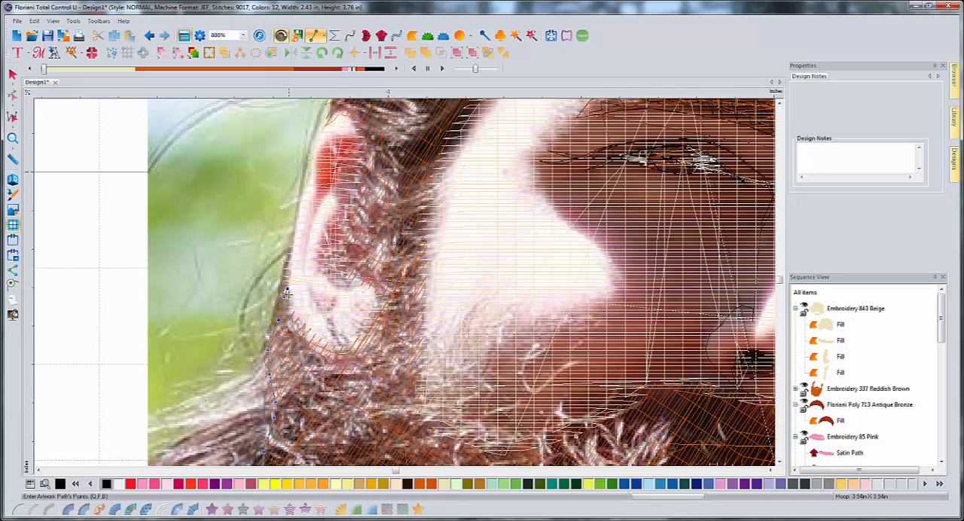
pyautogui.moveTo(287, 294)
pyautogui.mouseDown()
pyautogui.moveTo(317, 342)
pyautogui.moveTo(370, 345)
pyautogui.mouseUp()
pyautogui.moveTo(393, 312)
pyautogui.mouseDown()
pyautogui.moveTo(346, 226)
pyautogui.moveTo(343, 199)
pyautogui.moveTo(360, 149)
pyautogui.moveTo(357, 129)
pyautogui.moveTo(335, 115)
pyautogui.moveTo(345, 115)
pyautogui.moveTo(332, 118)
pyautogui.moveTo(307, 165)
pyautogui.moveTo(286, 290)
pyautogui.moveTo(299, 282)
pyautogui.moveTo(331, 161)
pyautogui.moveTo(302, 275)
pyautogui.moveTo(344, 342)
pyautogui.mouseUp()
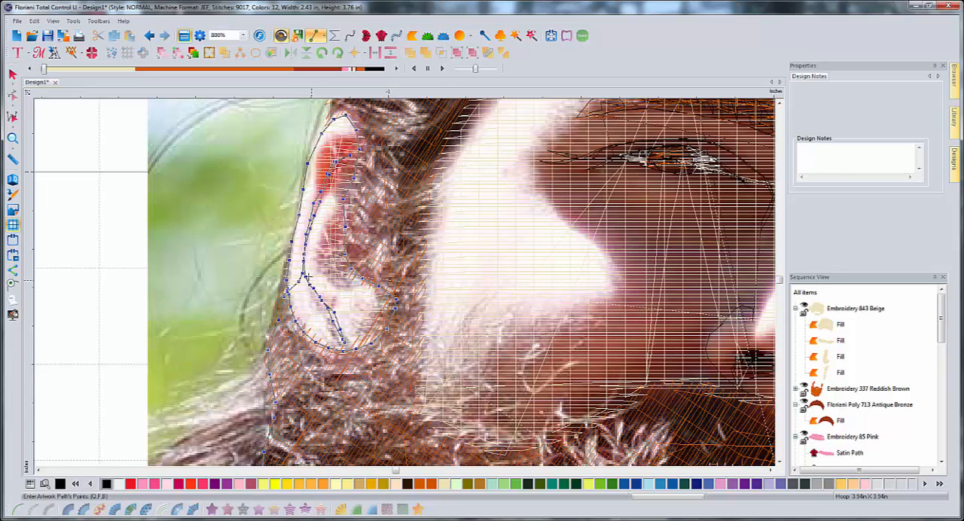
pyautogui.moveTo(304, 264)
pyautogui.mouseDown()
pyautogui.moveTo(330, 198)
pyautogui.moveTo(324, 275)
pyautogui.moveTo(365, 281)
pyautogui.mouseUp()
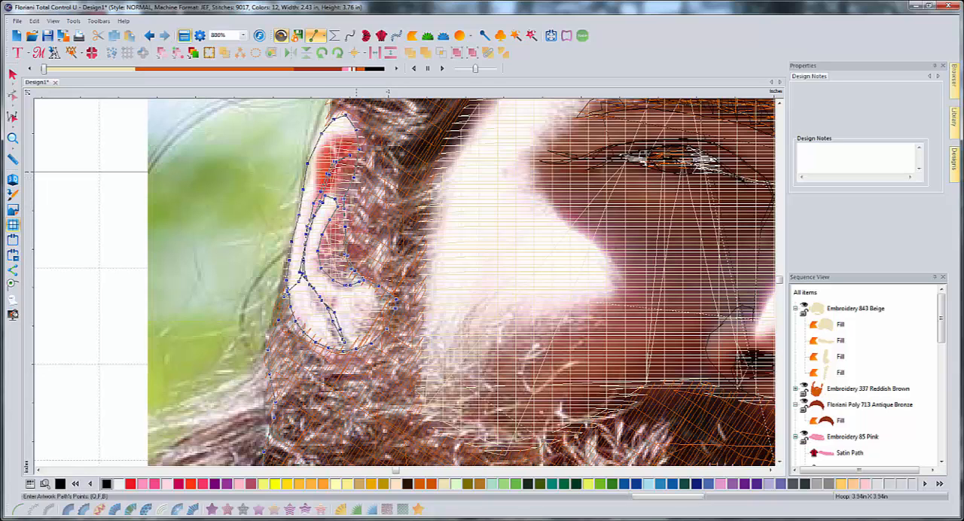
# - Lead the path from the ear's top over the hair tuft and along the cap's edge above the dark temple hair
pyautogui.scroll(2, 357, 131)
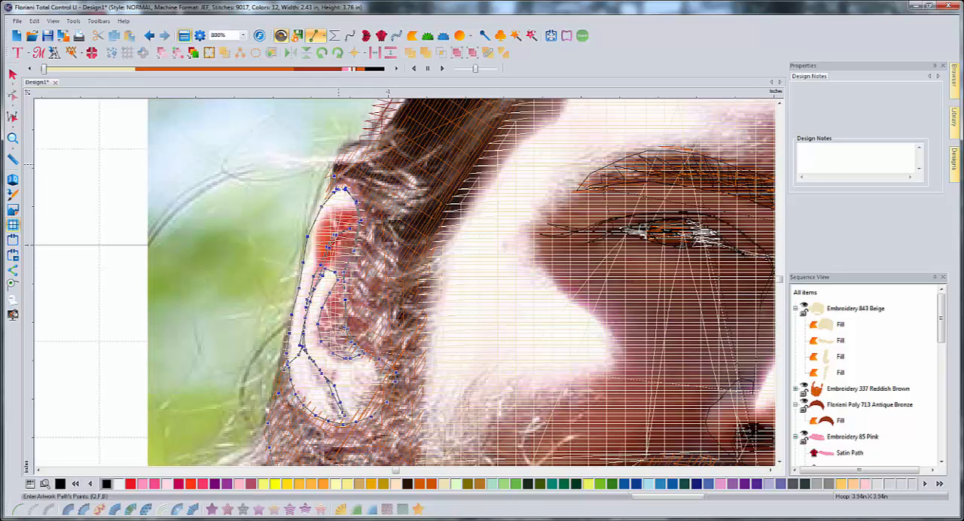
pyautogui.scroll(4, 371, 135)
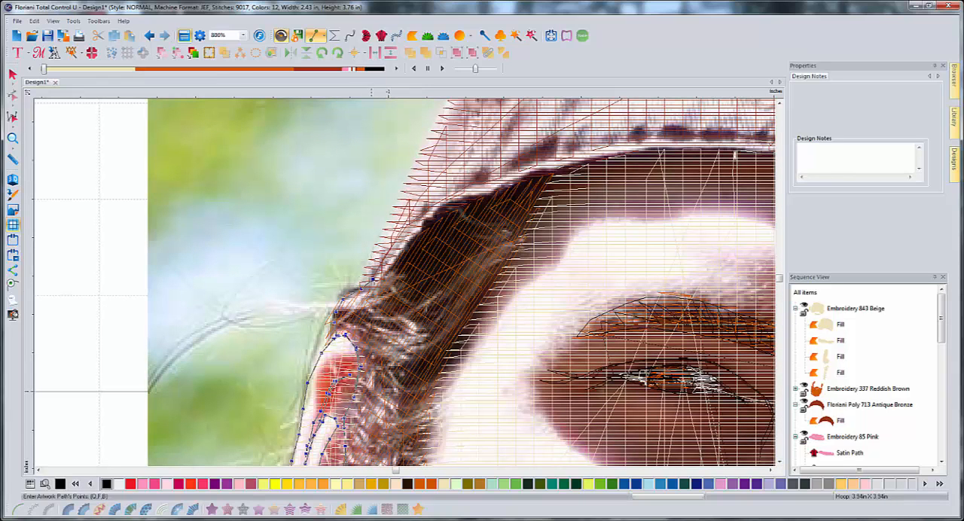
pyautogui.click(407, 244)
pyautogui.click(431, 219)
pyautogui.click(458, 208)
pyautogui.click(500, 190)
pyautogui.click(528, 180)
pyautogui.click(556, 172)
# - Follow the cap's lower edge across the forehead to the dark crease near the middle of the cap
pyautogui.press('Right')
pyautogui.press('Right')
pyautogui.press('Up')
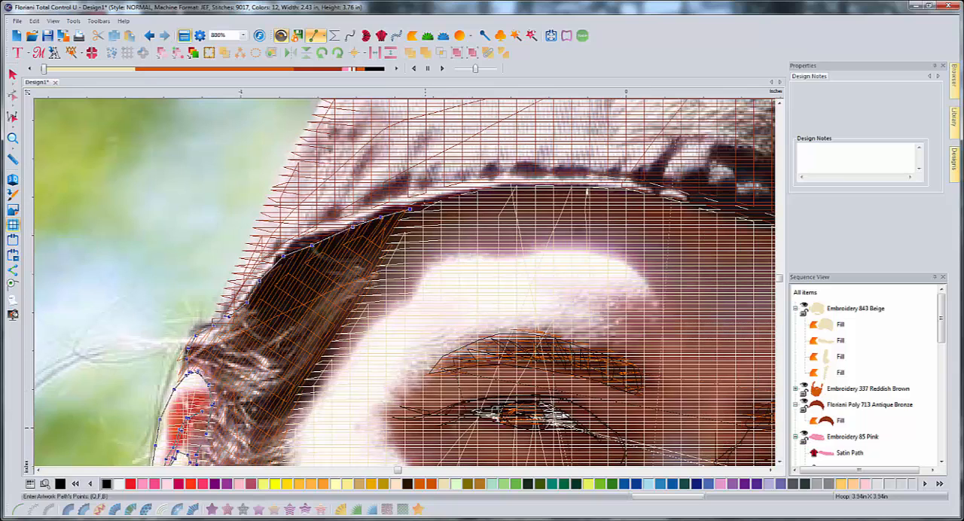
pyautogui.click(421, 200)
pyautogui.click(461, 191)
pyautogui.click(485, 185)
pyautogui.click(503, 183)
pyautogui.click(559, 184)
pyautogui.click(597, 186)
pyautogui.click(624, 186)
pyautogui.click(638, 187)
# - Run a short spur up the dark crease in the cap and back, then resume along the cap's edge
pyautogui.click(666, 150)
pyautogui.click(676, 142)
pyautogui.click(670, 149)
pyautogui.click(663, 153)
pyautogui.click(653, 164)
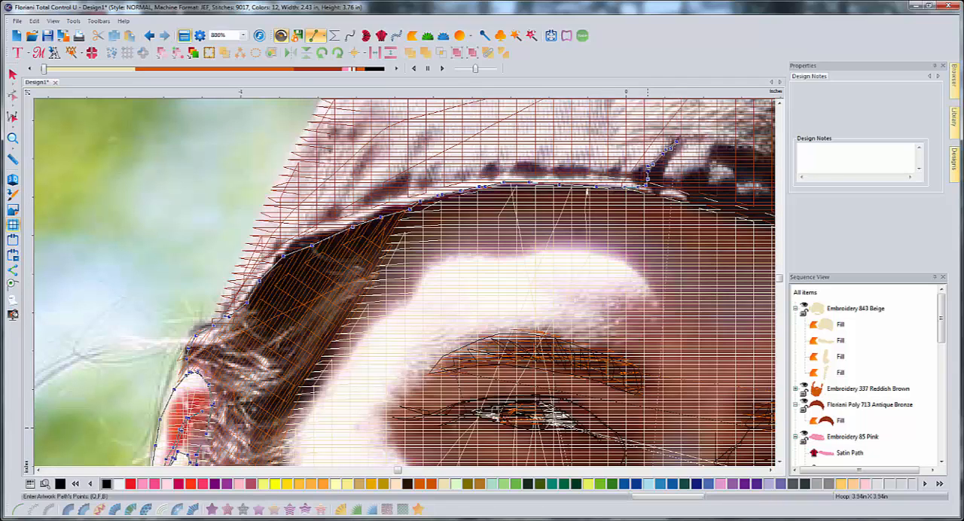
pyautogui.click(652, 187)
pyautogui.click(660, 188)
pyautogui.click(688, 193)
# - Continue along the cap's edge toward the photo's right side, adding two short upward crease spurs
pyautogui.press('Right')
pyautogui.press('Right')
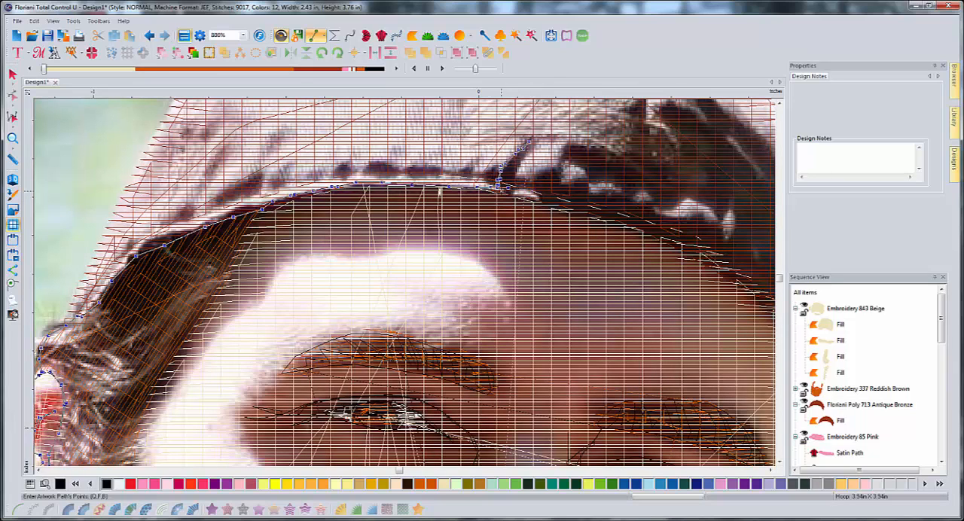
pyautogui.click(522, 196)
pyautogui.click(548, 202)
pyautogui.click(571, 208)
pyautogui.click(581, 201)
pyautogui.click(583, 190)
pyautogui.click(582, 211)
pyautogui.click(593, 212)
pyautogui.click(641, 228)
pyautogui.click(649, 228)
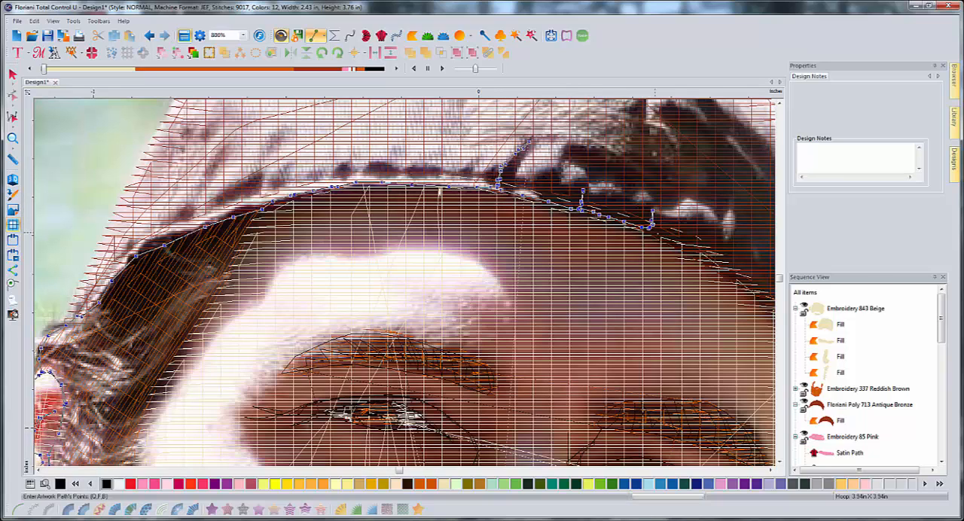
# - Extend the path farther down the cap's sloping edge and add another short upward spur
pyautogui.click(661, 234)
pyautogui.click(674, 242)
pyautogui.click(694, 249)
pyautogui.click(704, 254)
pyautogui.click(712, 261)
pyautogui.click(723, 246)
pyautogui.click(716, 260)
# - Delete the last path points and redraw that stretch of the cap's edge with its short spur
pyautogui.press('Right')
pyautogui.press('Right')
pyautogui.press('Down')
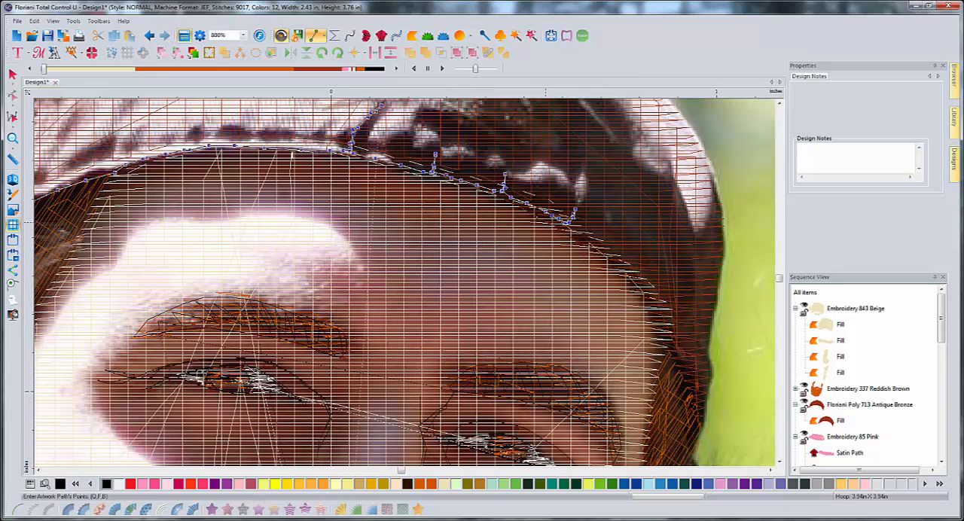
pyautogui.press('BackSpace')
pyautogui.press('BackSpace')
pyautogui.press('BackSpace')
pyautogui.press('BackSpace')
pyautogui.press('BackSpace')
pyautogui.click(544, 217)
pyautogui.click(556, 224)
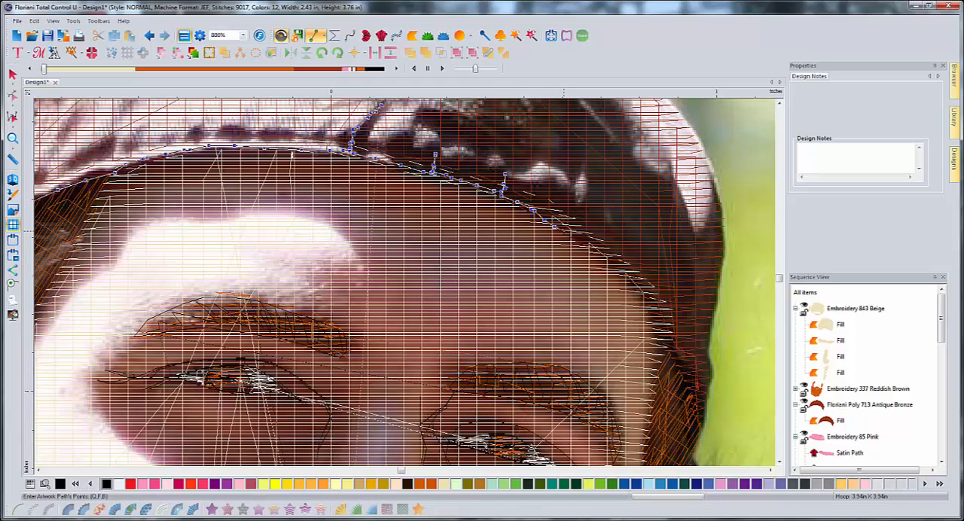
pyautogui.click(574, 221)
pyautogui.click(572, 234)
# - Add one more crease spur and carry the path down the cap's edge past the temple to the hair's outer edge
pyautogui.click(581, 241)
pyautogui.click(619, 265)
pyautogui.click(632, 278)
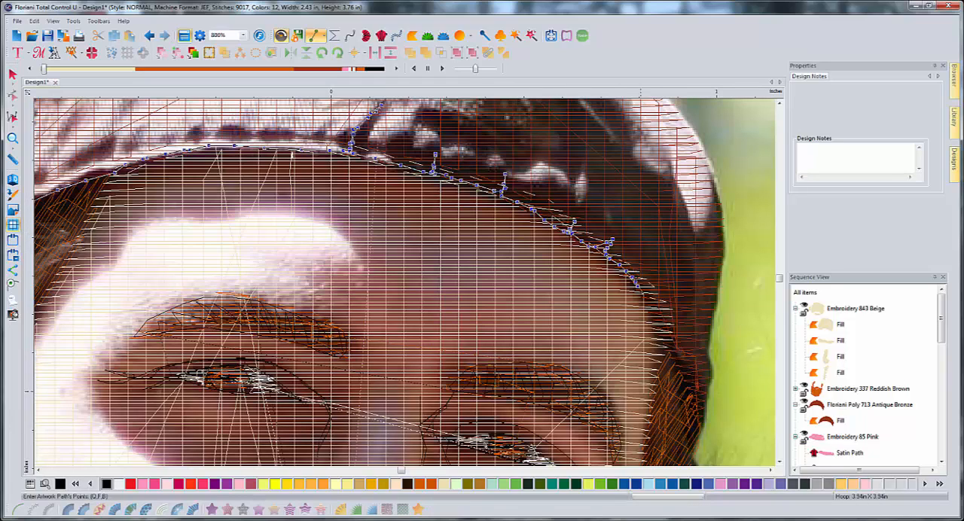
pyautogui.click(659, 327)
pyautogui.click(663, 337)
pyautogui.click(668, 350)
pyautogui.click(673, 363)
pyautogui.click(700, 415)
pyautogui.click(702, 422)
# - Follow the hair's outer edge down to the tuft above the right-hand ear and trace its long loose strand outward
pyautogui.hscroll(2, 702, 423)
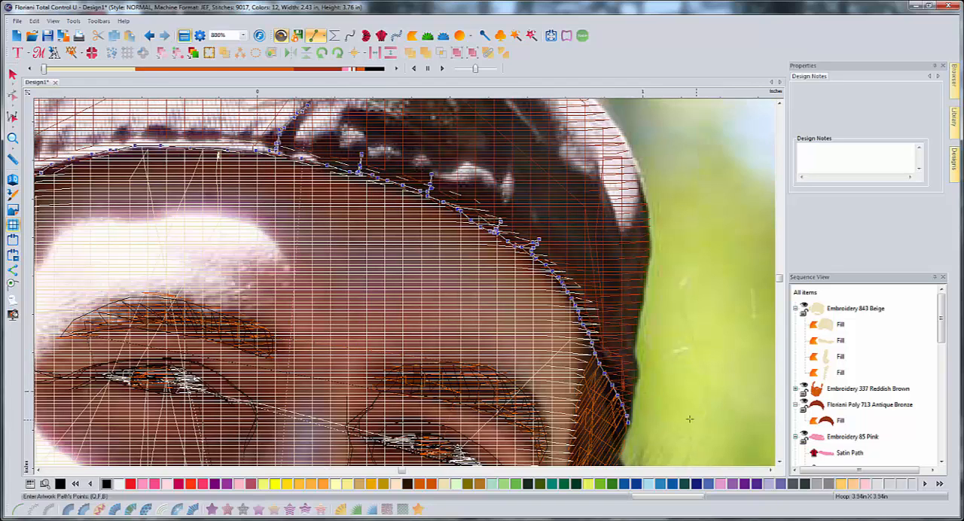
pyautogui.scroll(-3, 656, 392)
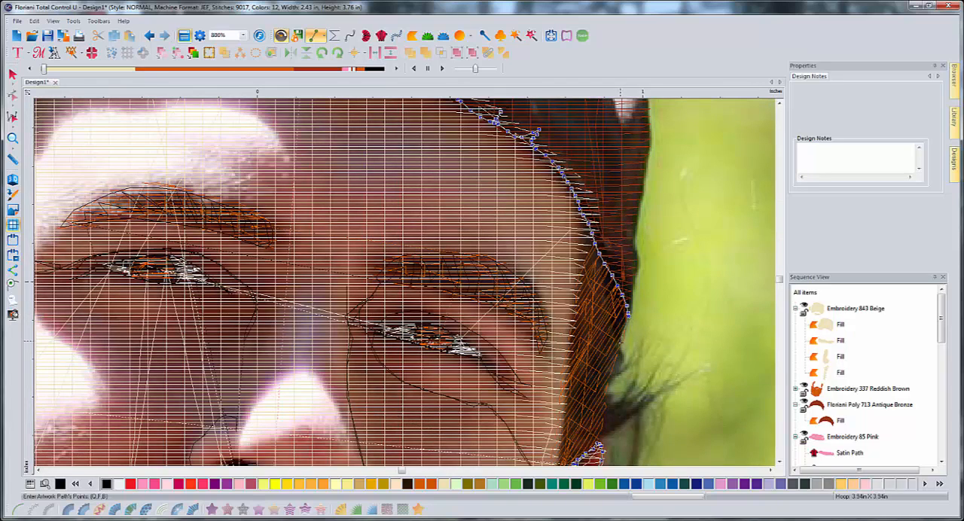
pyautogui.click(602, 395)
pyautogui.click(601, 420)
pyautogui.click(609, 429)
pyautogui.click(630, 415)
pyautogui.click(657, 404)
pyautogui.click(685, 385)
pyautogui.click(702, 372)
pyautogui.click(714, 382)
pyautogui.click(715, 410)
pyautogui.click(739, 431)
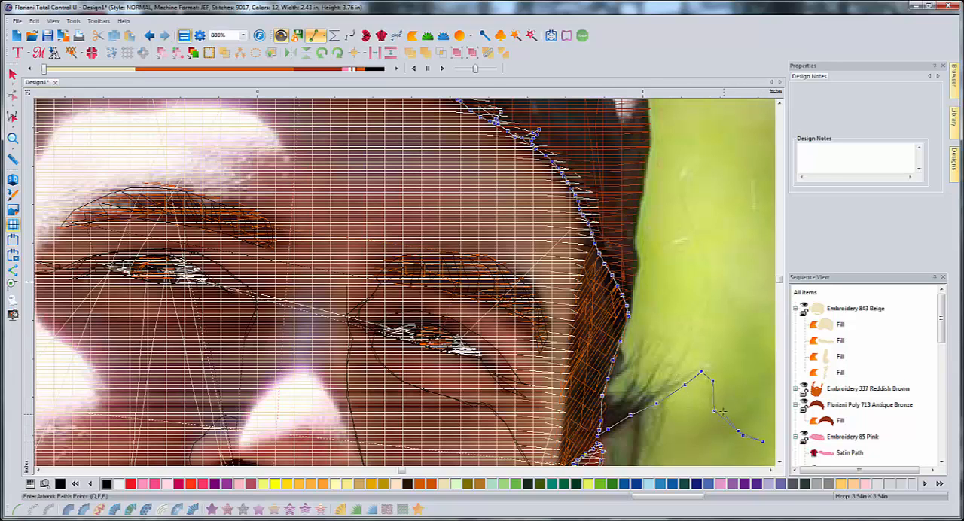
# - Retrace the long strand back to the tuft and draw several shorter strands plus one hanging down beside the ear
pyautogui.click(724, 414)
pyautogui.click(714, 387)
pyautogui.click(700, 371)
pyautogui.click(681, 378)
pyautogui.click(666, 393)
pyautogui.click(648, 405)
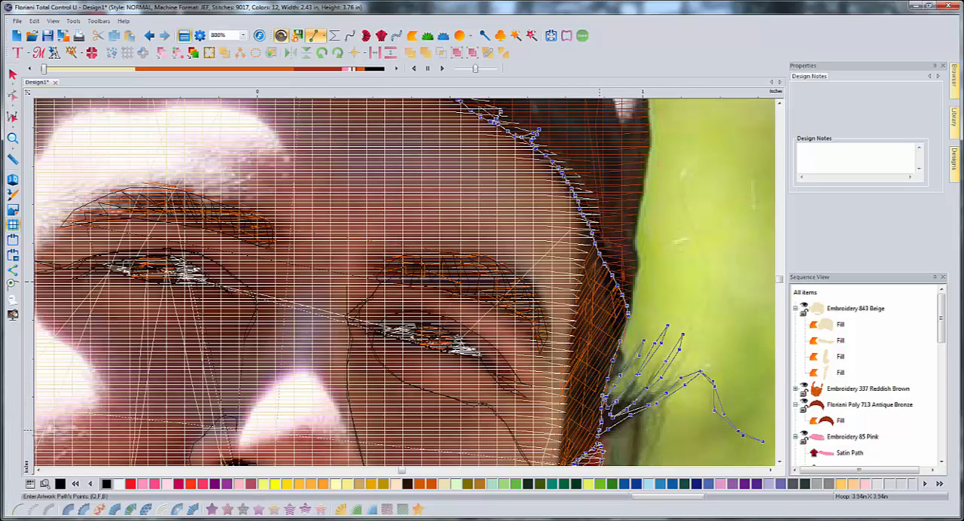
pyautogui.scroll(-3, 641, 345)
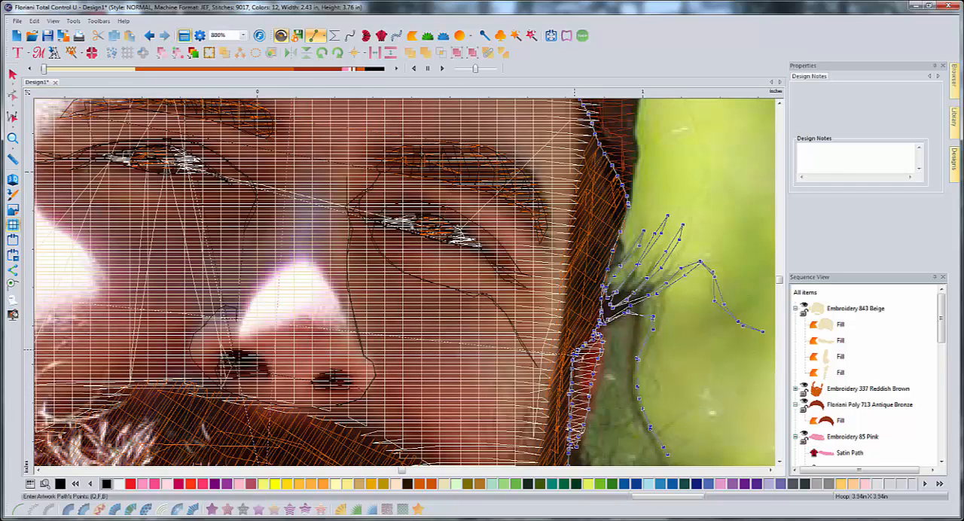
# - Bring the path inward from the ear and down the beard's inner edge around the lower point of the cheek
pyautogui.scroll(-3, 572, 350)
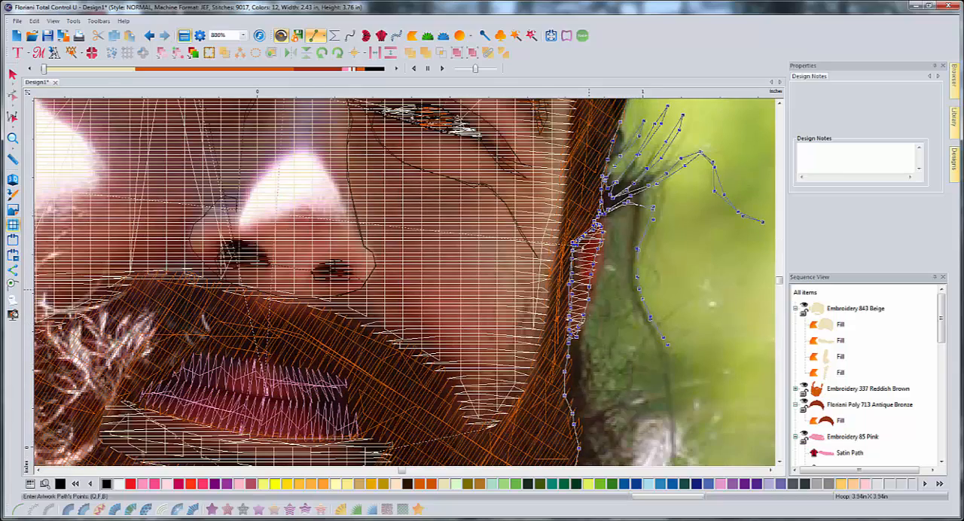
pyautogui.scroll(-1, 610, 294)
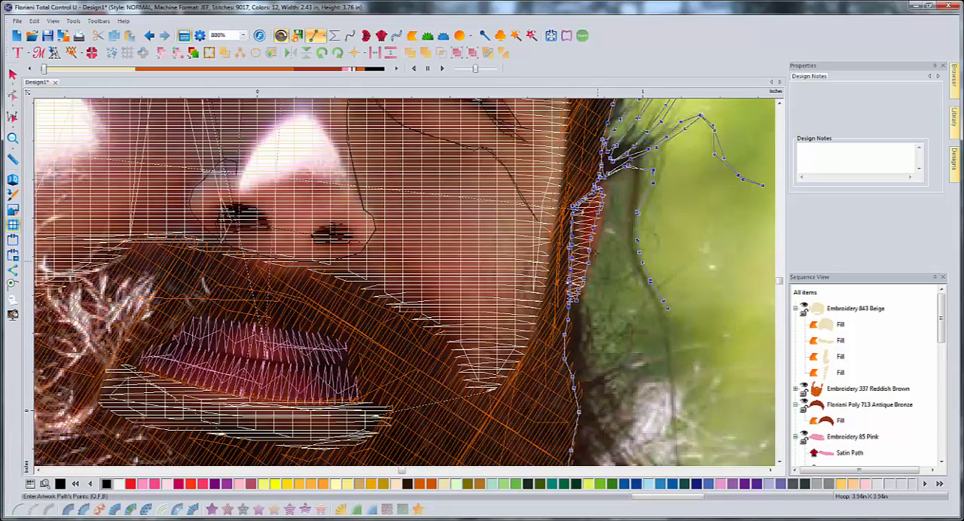
pyautogui.scroll(1, 584, 212)
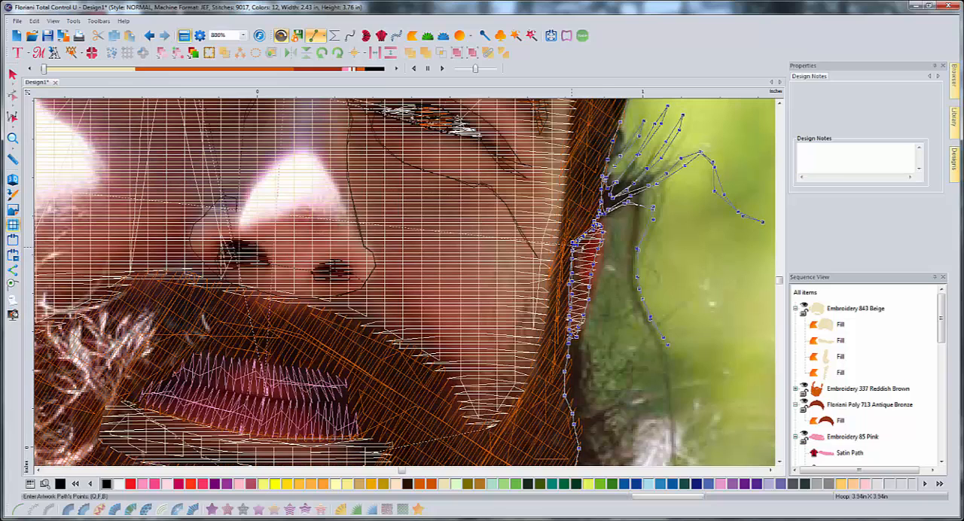
pyautogui.click(554, 245)
pyautogui.click(524, 383)
pyautogui.click(475, 427)
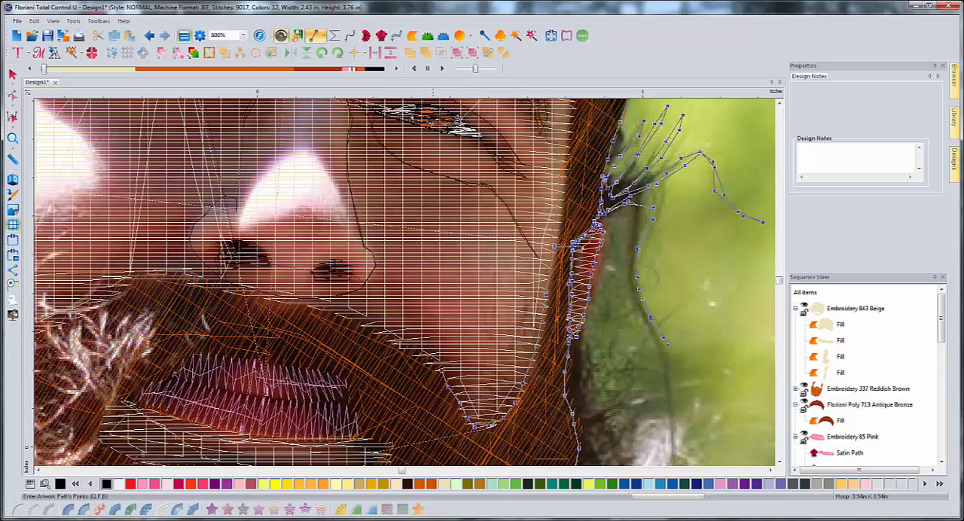
# - Continue the detail path along the moustache's upper edge, from the cheek across and beneath the nose
pyautogui.click(377, 331)
pyautogui.click(347, 318)
pyautogui.click(319, 309)
pyautogui.click(299, 303)
pyautogui.click(281, 299)
pyautogui.click(193, 278)
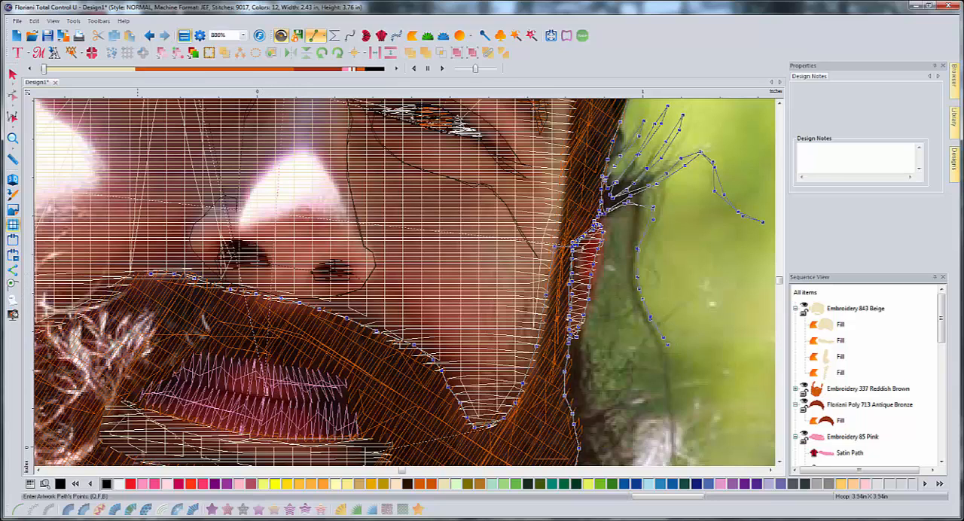
pyautogui.click(119, 276)
# - Follow the beard's upper edge around the lower curve of the left-hand cheek with the detail path
pyautogui.click(38, 470)
pyautogui.click(38, 470)
pyautogui.click(38, 470)
pyautogui.click(39, 470)
pyautogui.click(38, 470)
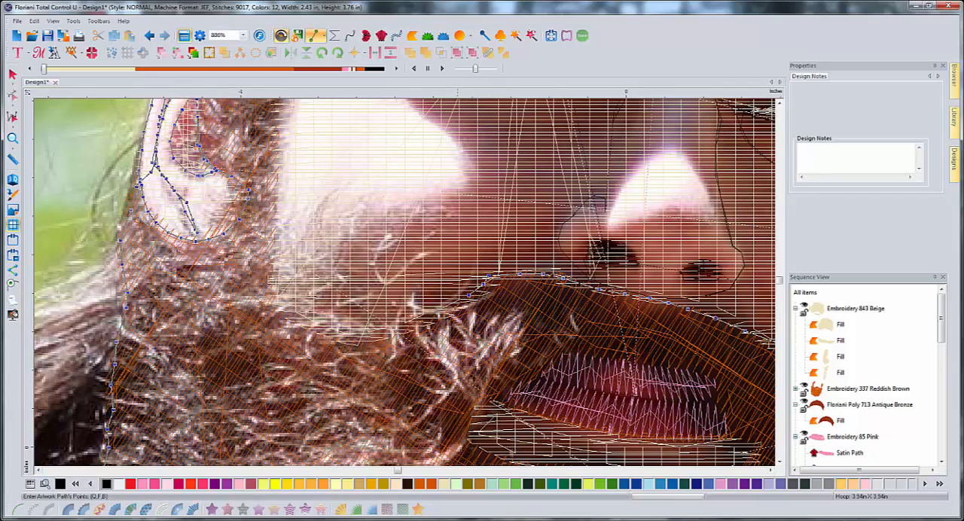
pyautogui.click(452, 309)
pyautogui.click(434, 319)
pyautogui.click(406, 328)
pyautogui.click(351, 338)
pyautogui.click(330, 332)
pyautogui.click(304, 325)
pyautogui.click(285, 317)
pyautogui.click(274, 306)
# - Trace the sideburn's inner edge upward from the left-hand cheek to the temple beside the eye
pyautogui.click(269, 290)
pyautogui.click(266, 271)
pyautogui.click(266, 242)
pyautogui.click(271, 219)
pyautogui.click(273, 188)
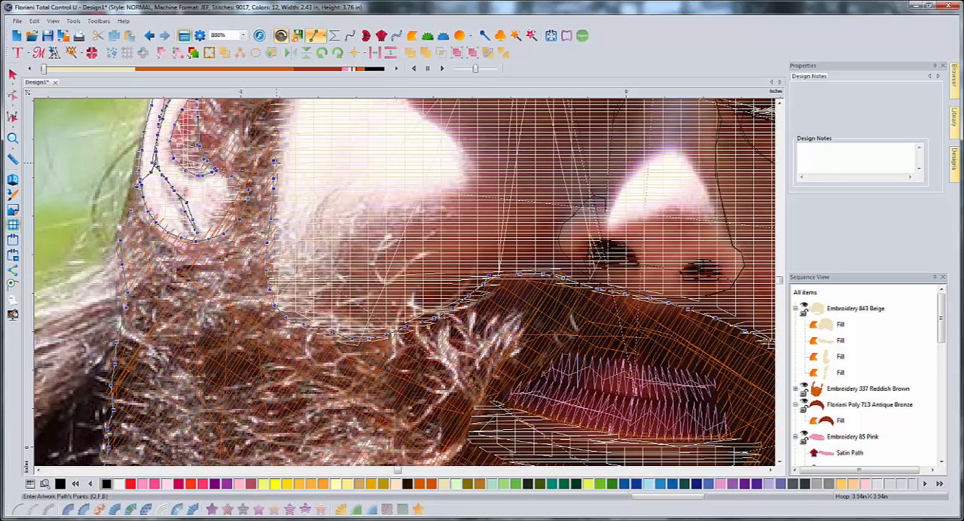
pyautogui.scroll(5, 275, 162)
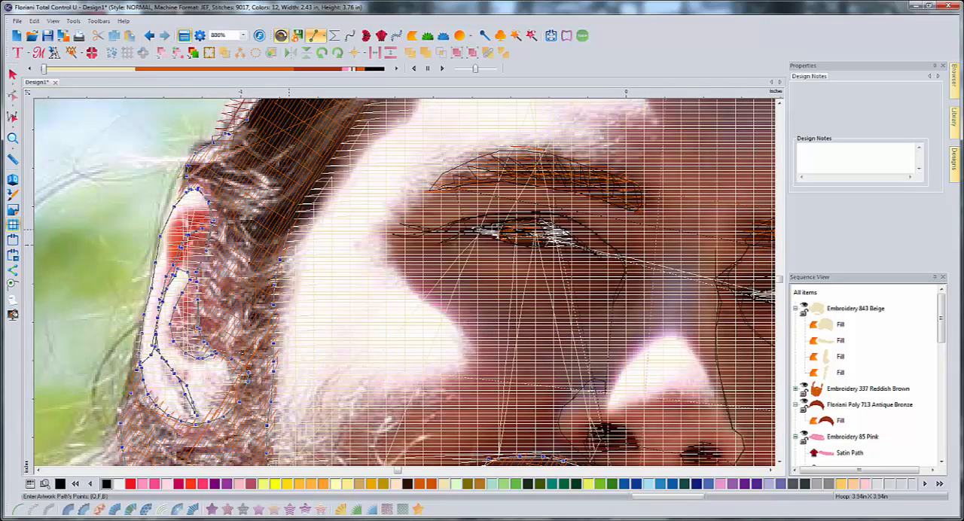
pyautogui.click(289, 228)
pyautogui.click(295, 208)
pyautogui.click(314, 182)
pyautogui.click(334, 155)
# - Extend the path up the hairline to the cap's edge and turn it back into the temple hair
pyautogui.scroll(3, 358, 122)
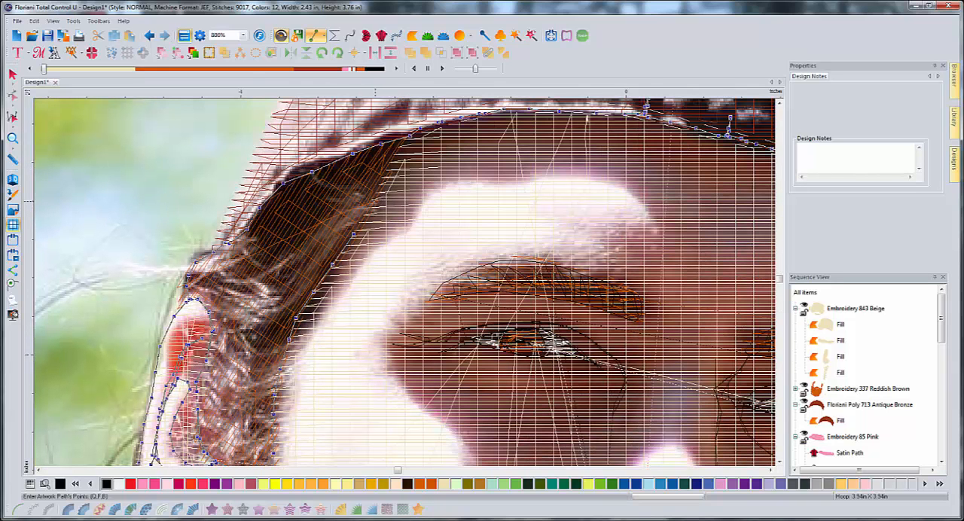
pyautogui.click(374, 203)
pyautogui.click(402, 141)
pyautogui.click(398, 147)
pyautogui.click(384, 152)
pyautogui.click(365, 158)
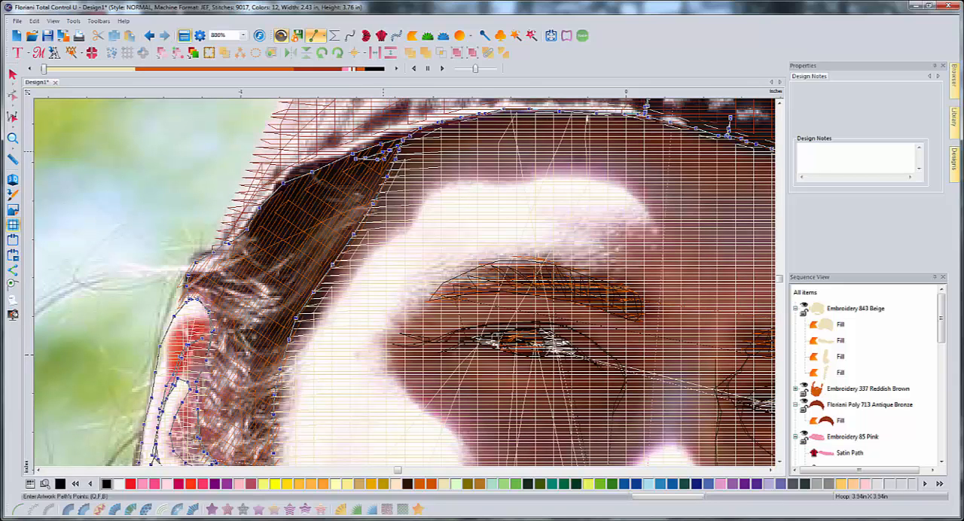
# - Draw the first back-and-forth hair strands just beneath the cap's edge at the left-hand temple
pyautogui.click(361, 159)
pyautogui.click(340, 168)
pyautogui.click(314, 173)
pyautogui.click(348, 174)
pyautogui.click(383, 166)
pyautogui.click(317, 184)
pyautogui.click(289, 194)
pyautogui.click(272, 203)
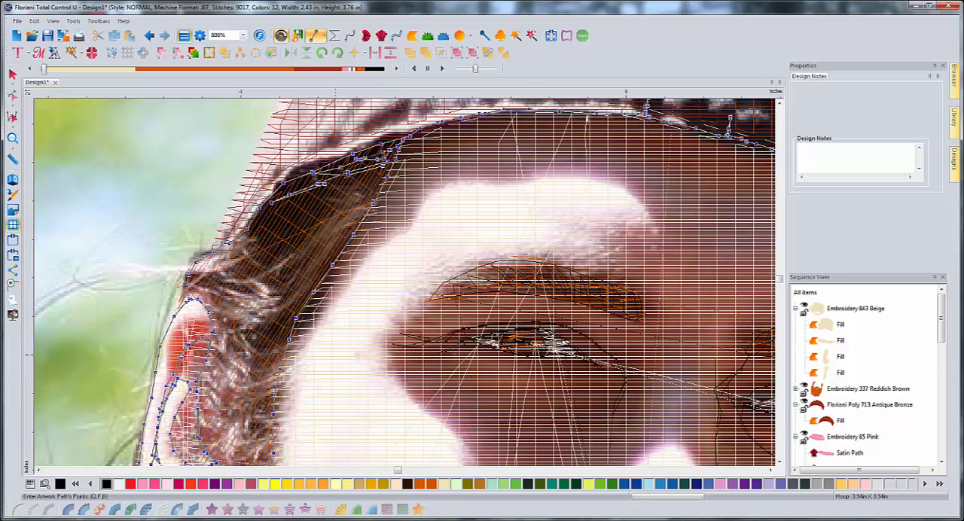
# - Add longer zigzag strands across the upper temple hair, running between the hairline and the hair's outer edge
pyautogui.click(374, 168)
pyautogui.click(337, 188)
pyautogui.click(309, 199)
pyautogui.click(262, 225)
pyautogui.click(298, 215)
pyautogui.click(357, 191)
pyautogui.click(374, 186)
pyautogui.click(331, 208)
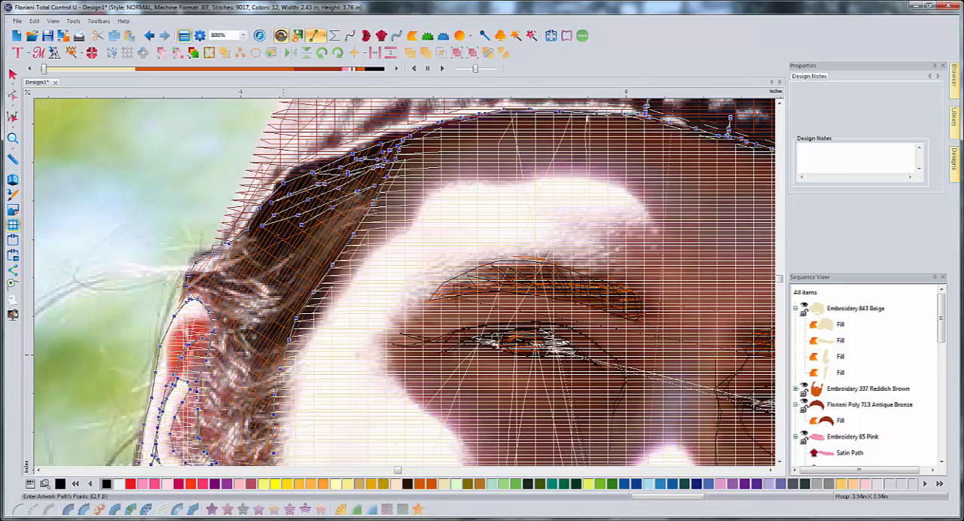
# - Fill the lower temple hair with more slanted strands, working down to the tuft above the left-hand ear
pyautogui.click(275, 236)
pyautogui.click(248, 243)
pyautogui.click(310, 234)
pyautogui.click(355, 213)
pyautogui.click(329, 220)
pyautogui.click(303, 235)
pyautogui.click(271, 252)
pyautogui.click(237, 255)
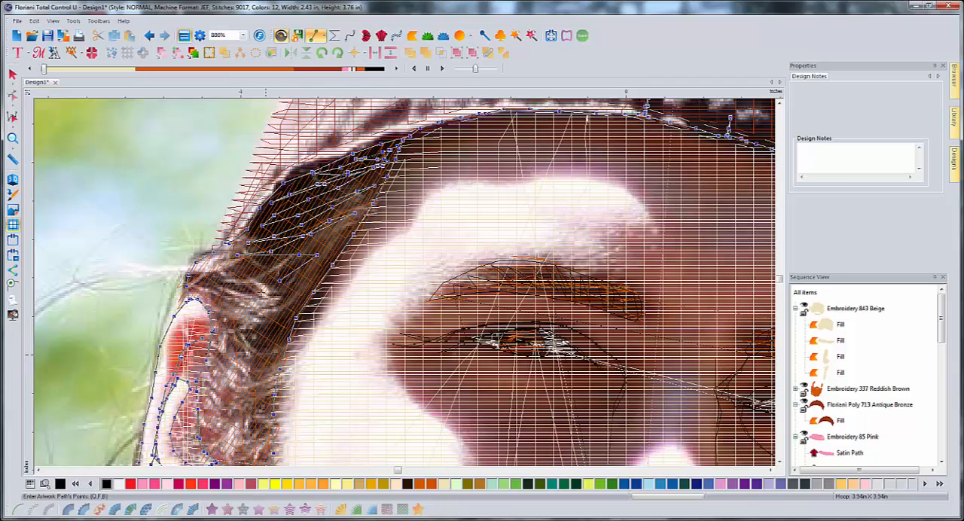
# - Trace the long loose strand outward from the tuft above the left-hand ear and retrace it back to the tuft
pyautogui.click(187, 286)
pyautogui.click(167, 283)
pyautogui.click(130, 281)
pyautogui.click(88, 285)
pyautogui.click(57, 294)
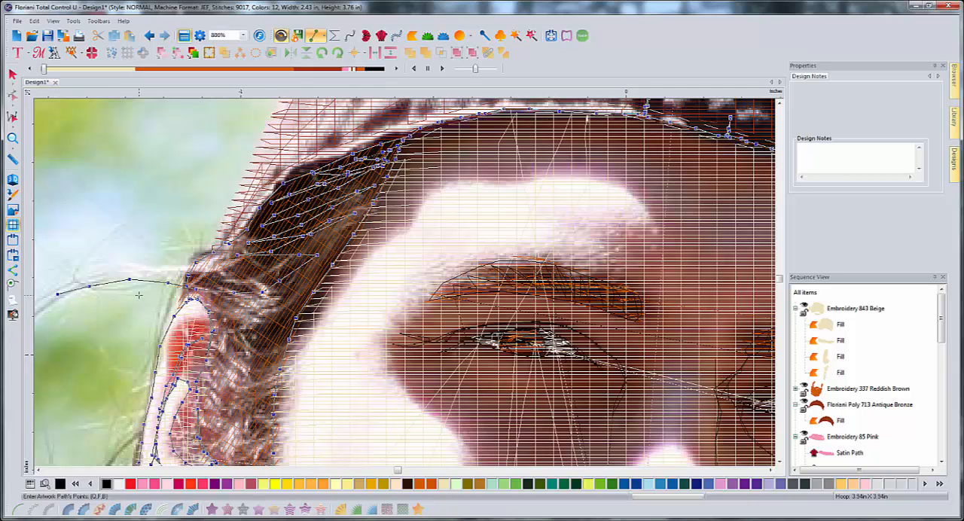
pyautogui.click(40, 471)
pyautogui.click(40, 471)
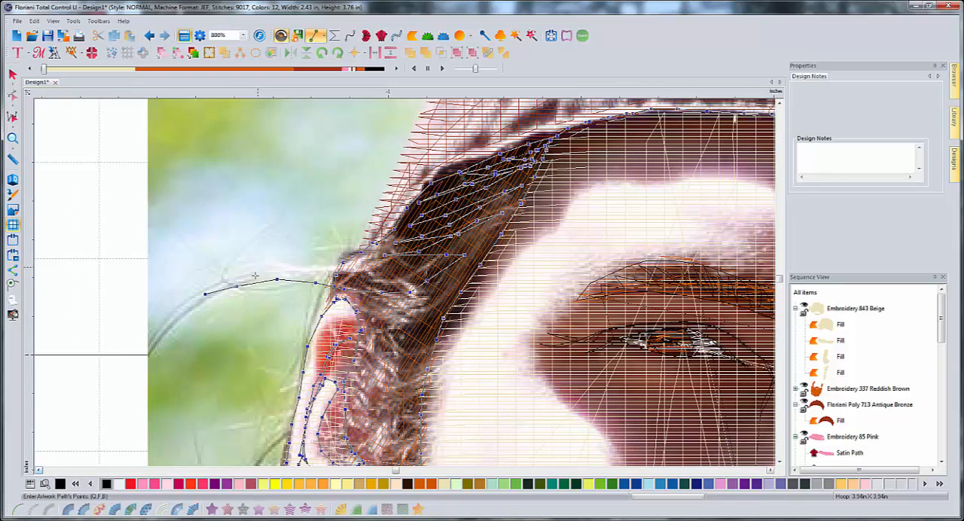
pyautogui.click(174, 311)
pyautogui.click(144, 338)
pyautogui.click(187, 302)
pyautogui.click(236, 280)
pyautogui.click(275, 273)
pyautogui.click(326, 266)
# - Draw one long and one short flyaway strand rising outward from the tuft and return to the hair
pyautogui.click(298, 262)
pyautogui.click(247, 242)
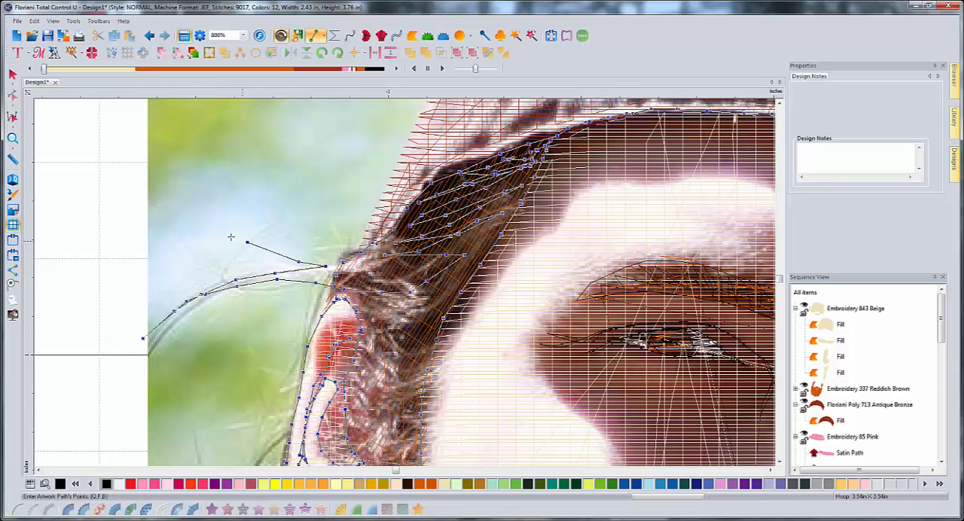
pyautogui.click(180, 215)
pyautogui.click(193, 216)
pyautogui.click(287, 249)
pyautogui.click(330, 263)
pyautogui.click(292, 233)
pyautogui.click(304, 236)
pyautogui.click(342, 263)
pyautogui.click(358, 262)
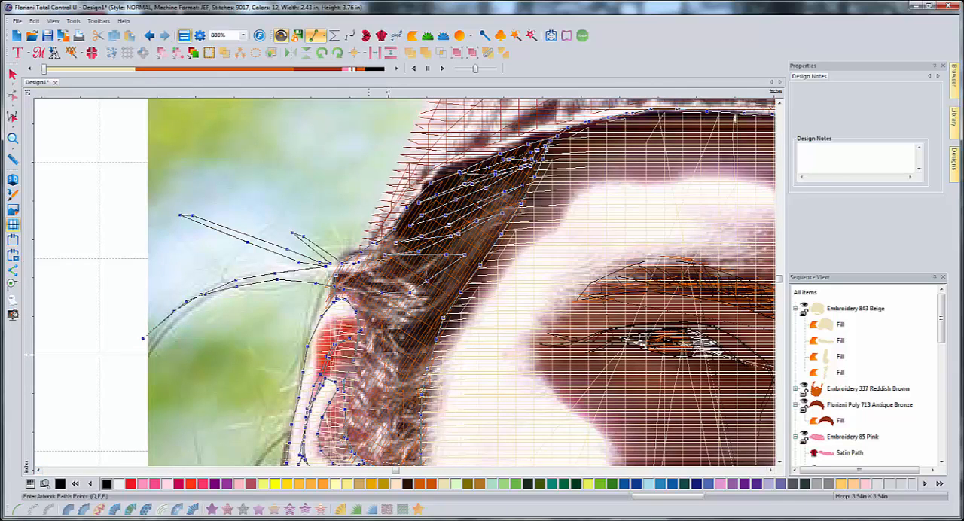
# - Draw strands from the tuft inward across the hair toward the temple and back
pyautogui.click(411, 248)
pyautogui.click(472, 230)
pyautogui.click(411, 254)
pyautogui.click(370, 269)
pyautogui.click(344, 275)
pyautogui.click(415, 271)
pyautogui.click(437, 264)
pyautogui.click(376, 282)
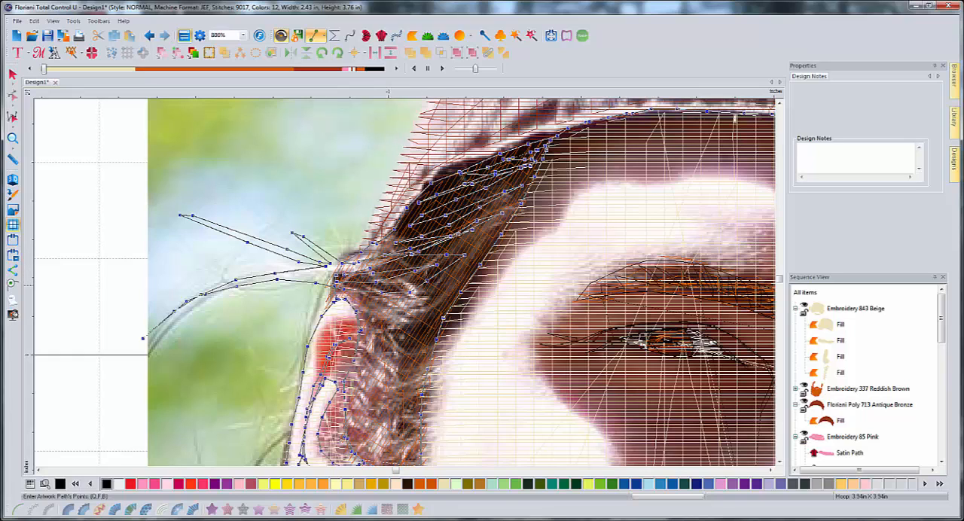
# - Add zigzag strands through the light hair just above the left-hand ear, out to the hairline
pyautogui.click(445, 283)
pyautogui.click(428, 292)
pyautogui.click(363, 294)
pyautogui.click(337, 283)
pyautogui.click(351, 290)
pyautogui.click(411, 307)
pyautogui.click(451, 300)
pyautogui.click(443, 300)
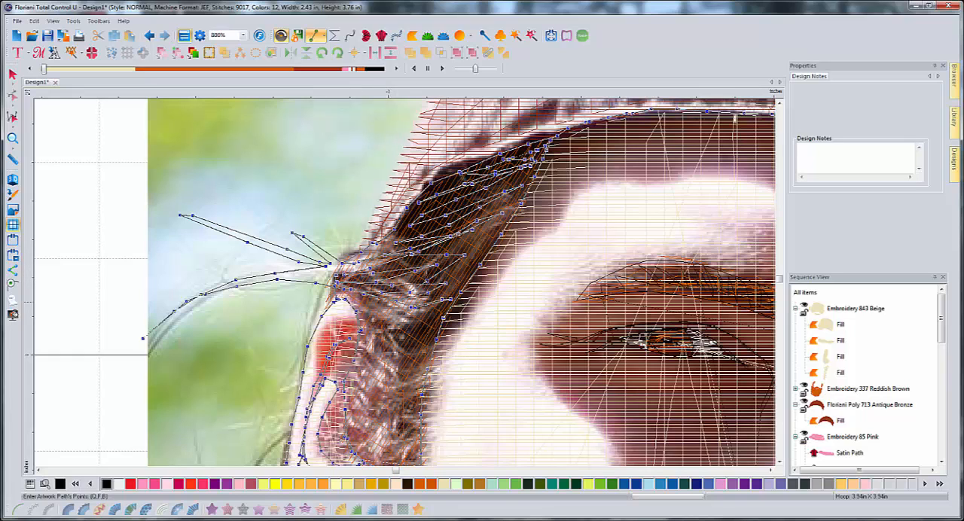
# - Fan several strands from the top of the left-hand ear downward into the sideburn
pyautogui.click(352, 288)
pyautogui.click(413, 314)
pyautogui.click(437, 325)
pyautogui.click(406, 325)
pyautogui.click(366, 303)
pyautogui.click(381, 321)
pyautogui.click(397, 345)
pyautogui.click(412, 359)
pyautogui.click(392, 359)
pyautogui.click(380, 338)
pyautogui.click(362, 309)
pyautogui.click(378, 350)
pyautogui.click(367, 387)
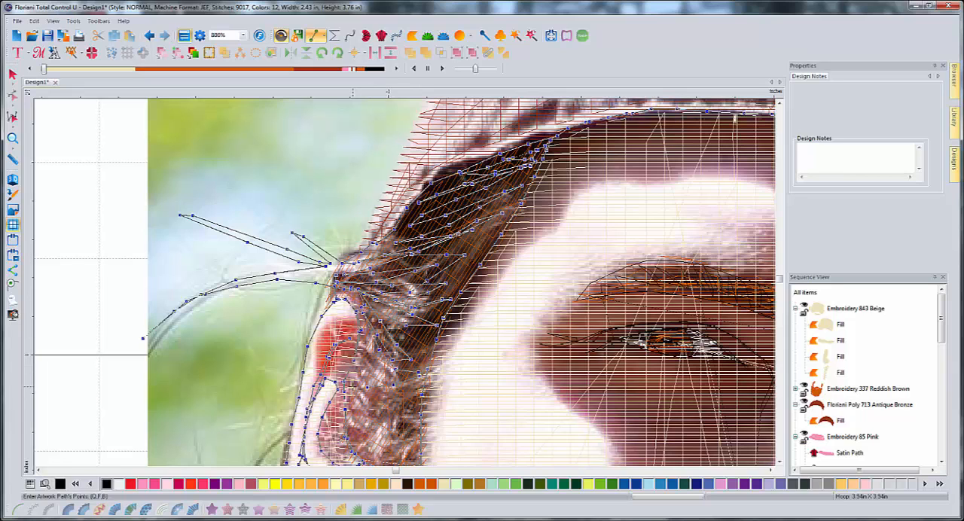
# - Continue the zigzag hair strands down the sideburn between the left-hand ear and the cheek
pyautogui.click(369, 373)
pyautogui.click(357, 355)
pyautogui.click(418, 362)
pyautogui.scroll(-2, 393, 301)
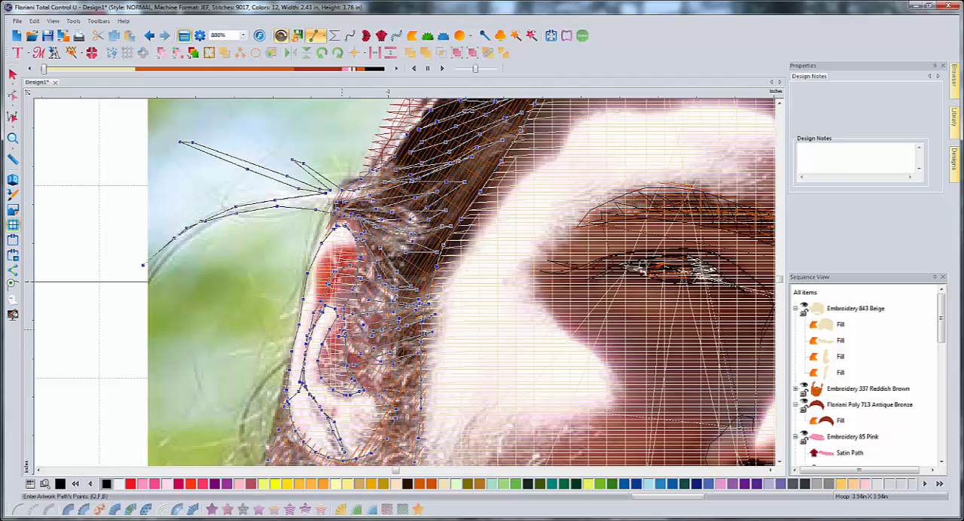
pyautogui.scroll(-1, 420, 378)
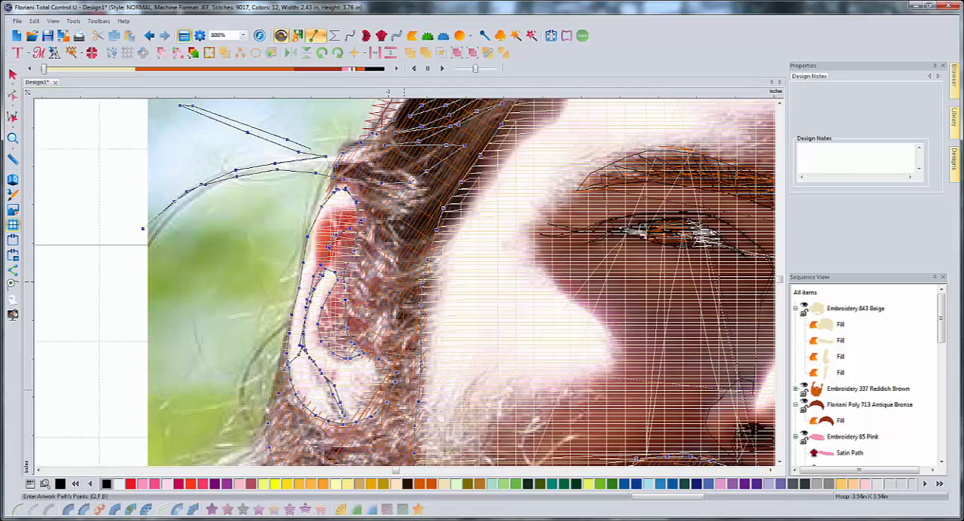
pyautogui.scroll(-2, 407, 297)
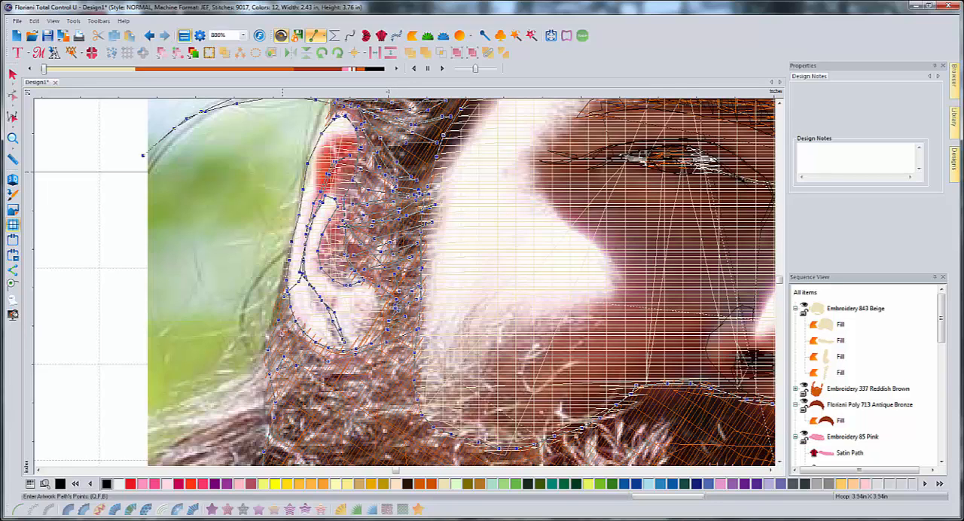
# - Draw short back-and-forth beard strands below the left-hand earlobe, starting at the beard's outer edge
pyautogui.click(283, 335)
pyautogui.click(277, 357)
pyautogui.click(290, 367)
pyautogui.click(326, 365)
pyautogui.click(291, 394)
pyautogui.click(300, 398)
pyautogui.click(346, 379)
pyautogui.click(376, 361)
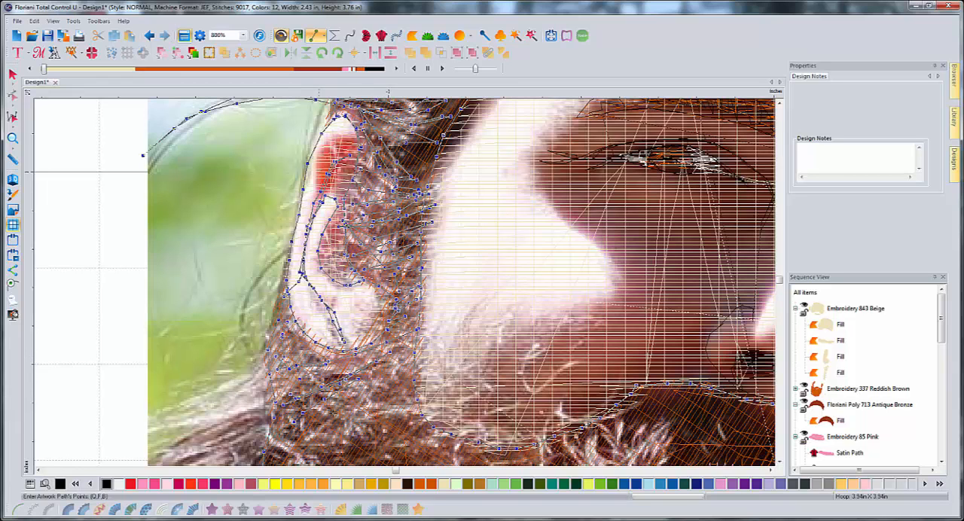
pyautogui.scroll(-3, 388, 380)
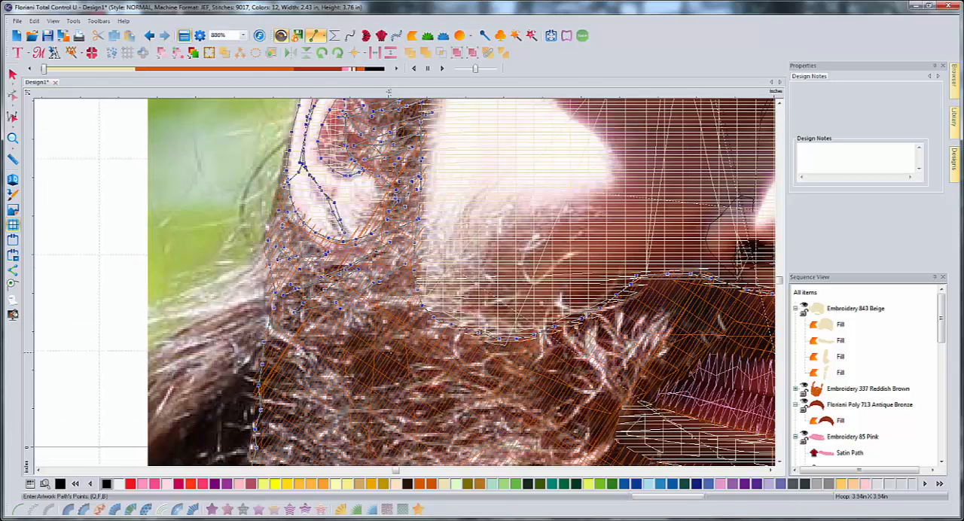
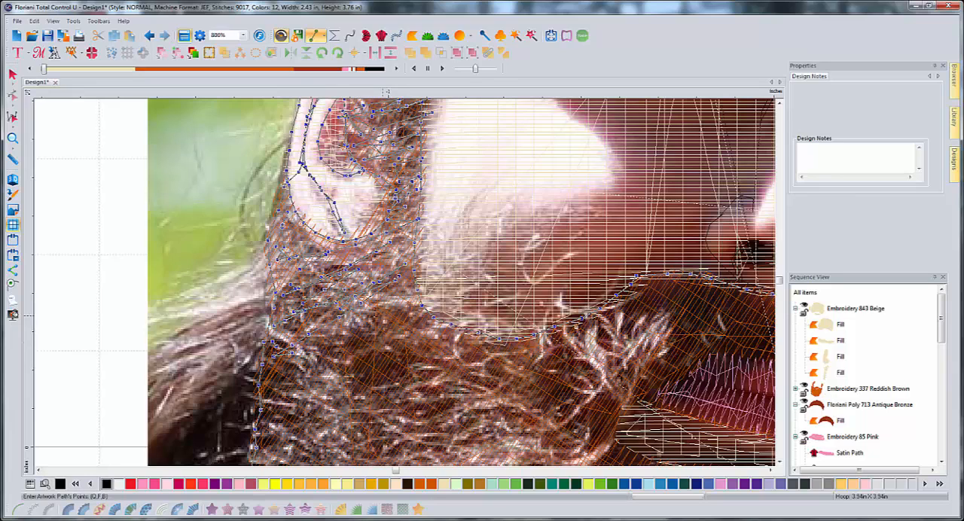
# - Add beard strands just below the left-hand earlobe, running back and forth between the beard's outer edge and the cheek
pyautogui.click(291, 338)
pyautogui.click(272, 347)
pyautogui.click(266, 353)
pyautogui.click(327, 348)
pyautogui.click(363, 334)
pyautogui.click(393, 318)
pyautogui.click(358, 330)
pyautogui.click(334, 337)
pyautogui.click(371, 318)
pyautogui.click(400, 307)
pyautogui.click(356, 316)
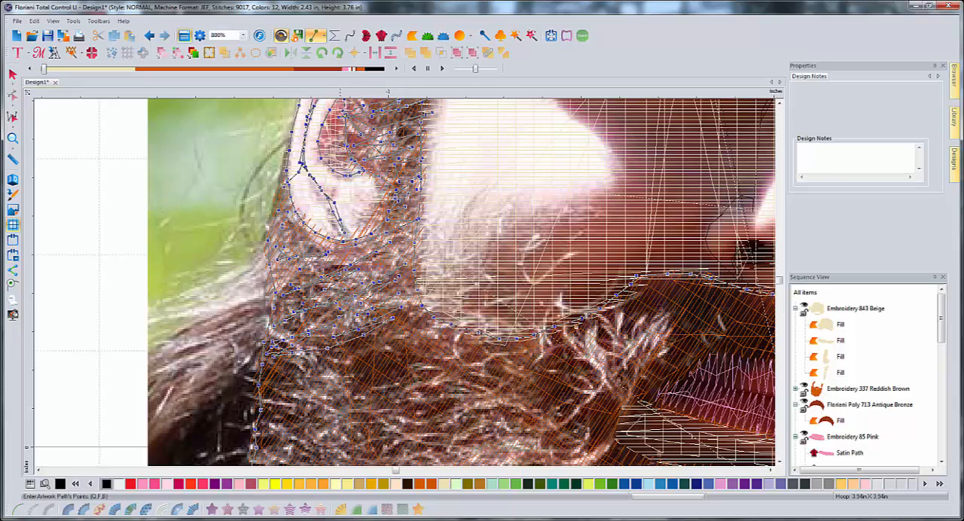
# - Continue the zigzag strands downward through the upper beard, reaching from the outer edge toward the cheek fill's lower corner
pyautogui.click(339, 343)
pyautogui.click(411, 324)
pyautogui.click(369, 352)
pyautogui.click(309, 378)
pyautogui.click(284, 386)
pyautogui.click(401, 342)
pyautogui.click(284, 375)
pyautogui.moveTo(419, 338)
pyautogui.mouseDown()
pyautogui.moveTo(321, 394)
pyautogui.moveTo(309, 420)
pyautogui.moveTo(418, 368)
pyautogui.moveTo(461, 329)
pyautogui.moveTo(384, 313)
pyautogui.moveTo(454, 340)
pyautogui.mouseUp()
pyautogui.scroll(-3, 410, 380)
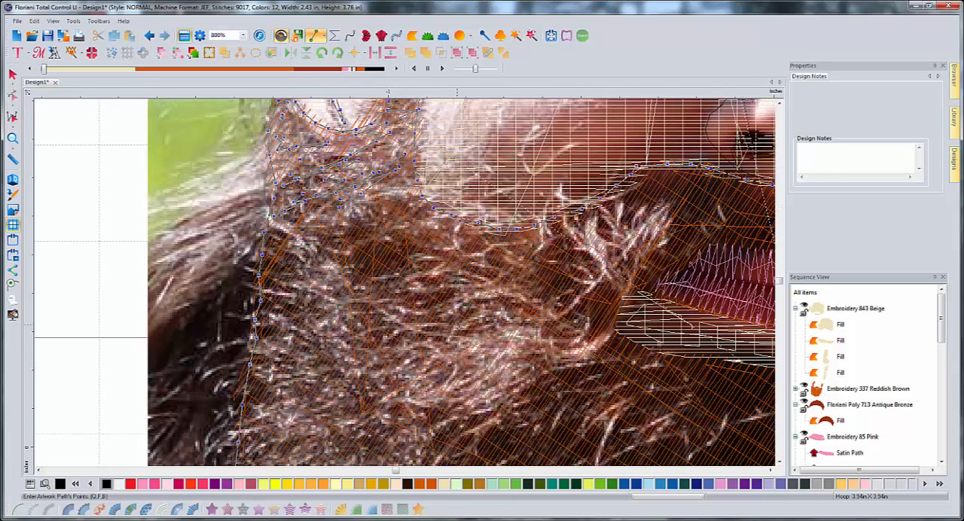
# - Cover the beard below the cheek with long diagonal strands from the outer edge, removing the last two misplaced points
pyautogui.moveTo(463, 242)
pyautogui.mouseDown()
pyautogui.moveTo(367, 312)
pyautogui.moveTo(275, 359)
pyautogui.moveTo(388, 308)
pyautogui.moveTo(484, 239)
pyautogui.moveTo(341, 308)
pyautogui.moveTo(266, 370)
pyautogui.moveTo(421, 303)
pyautogui.moveTo(494, 245)
pyautogui.moveTo(235, 427)
pyautogui.moveTo(373, 367)
pyautogui.moveTo(528, 254)
pyautogui.moveTo(361, 376)
pyautogui.mouseUp()
pyautogui.scroll(-3, 312, 405)
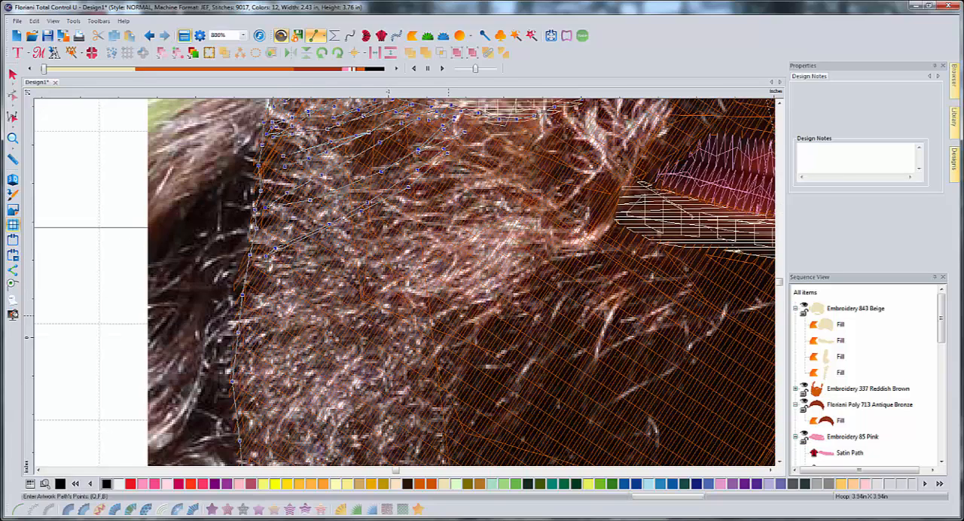
pyautogui.moveTo(309, 319)
pyautogui.mouseDown()
pyautogui.moveTo(270, 337)
pyautogui.moveTo(251, 333)
pyautogui.moveTo(268, 320)
pyautogui.moveTo(290, 310)
pyautogui.moveTo(241, 366)
pyautogui.moveTo(470, 241)
pyautogui.moveTo(534, 196)
pyautogui.moveTo(566, 155)
pyautogui.mouseUp()
pyautogui.press('BackSpace')
pyautogui.press('BackSpace')
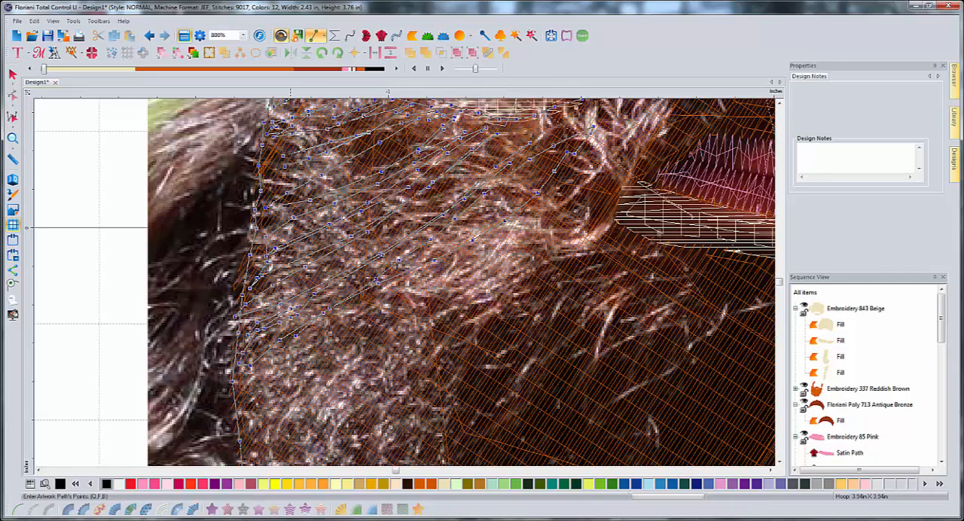
# - Add long diagonal strands between the left-hand mouth corner and the beard's outer edge, continuing down along that edge
pyautogui.moveTo(250, 403)
pyautogui.mouseDown()
pyautogui.moveTo(388, 295)
pyautogui.moveTo(570, 220)
pyautogui.moveTo(411, 316)
pyautogui.moveTo(243, 438)
pyautogui.moveTo(546, 256)
pyautogui.mouseUp()
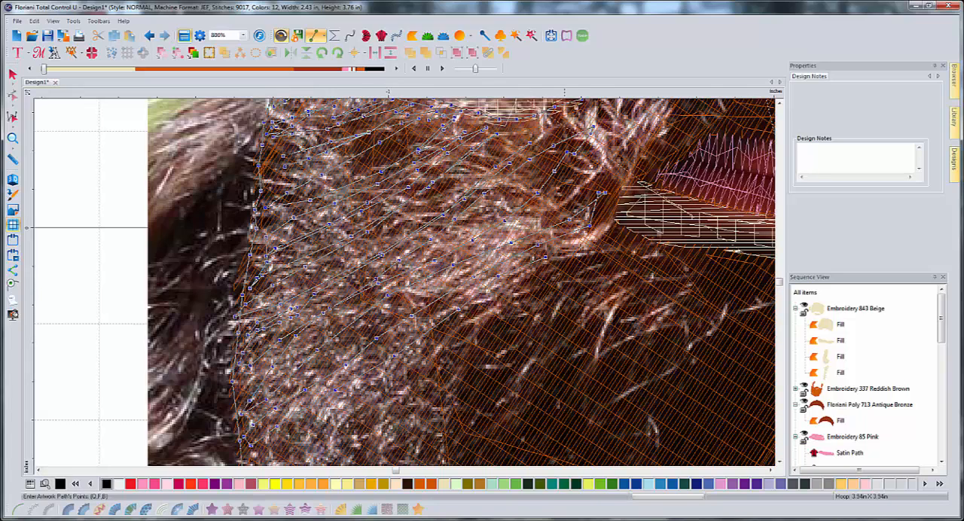
pyautogui.moveTo(608, 238)
pyautogui.mouseDown()
pyautogui.moveTo(346, 403)
pyautogui.moveTo(320, 448)
pyautogui.moveTo(321, 426)
pyautogui.mouseUp()
pyautogui.scroll(-2, 310, 435)
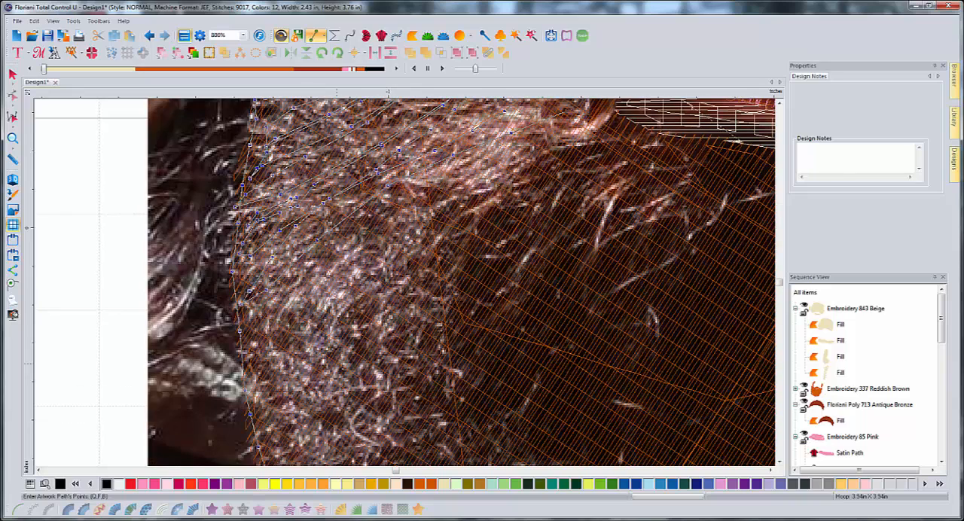
pyautogui.moveTo(309, 333)
pyautogui.mouseDown()
pyautogui.moveTo(271, 351)
pyautogui.moveTo(369, 280)
pyautogui.moveTo(268, 356)
pyautogui.moveTo(249, 403)
pyautogui.mouseUp()
pyautogui.moveTo(297, 373)
pyautogui.mouseDown()
pyautogui.moveTo(625, 127)
pyautogui.moveTo(519, 188)
pyautogui.moveTo(301, 345)
pyautogui.moveTo(254, 407)
pyautogui.moveTo(617, 164)
pyautogui.moveTo(635, 130)
pyautogui.moveTo(614, 170)
pyautogui.moveTo(363, 351)
pyautogui.mouseUp()
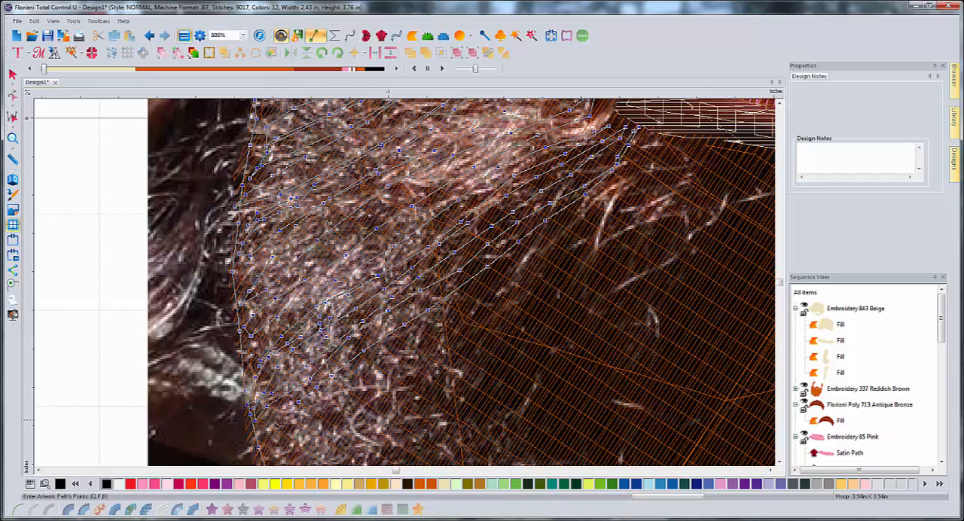
# - Draw a long strand from the lower beard diagonally up toward the area below the left-hand mouth corner
pyautogui.click(779, 461)
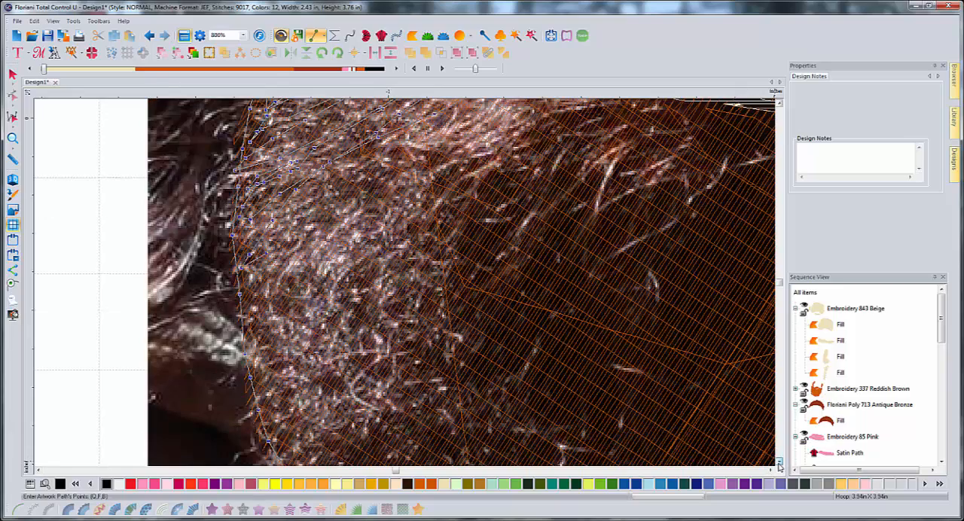
pyautogui.click(780, 461)
pyautogui.click(780, 461)
pyautogui.moveTo(327, 288)
pyautogui.mouseDown()
pyautogui.moveTo(306, 296)
pyautogui.moveTo(272, 346)
pyautogui.moveTo(351, 275)
pyautogui.moveTo(477, 202)
pyautogui.mouseUp()
pyautogui.click(504, 175)
pyautogui.click(549, 141)
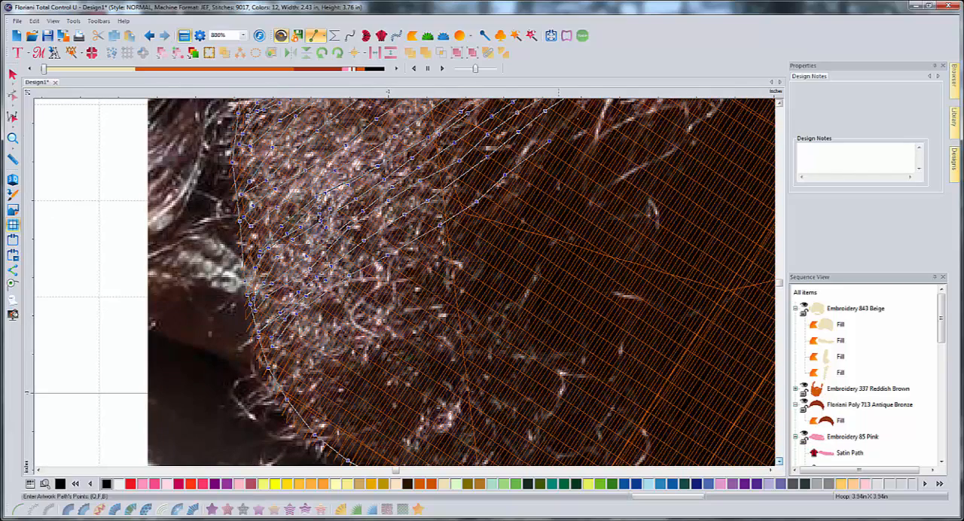
pyautogui.click(589, 104)
pyautogui.click(585, 103)
# - Run a parallel strand back down from below the mouth corner into the lighter part of the beard
pyautogui.click(552, 123)
pyautogui.click(514, 151)
pyautogui.click(465, 184)
pyautogui.click(428, 209)
pyautogui.click(357, 246)
# - Extend a long strand up to just beneath the lower lip's left-hand end and turn back down with a parallel one
pyautogui.click(363, 253)
pyautogui.click(433, 223)
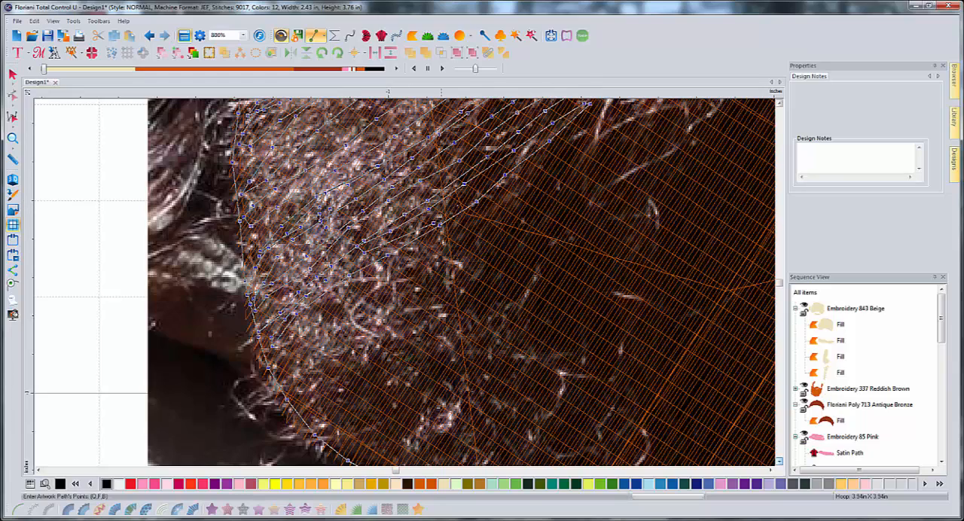
pyautogui.click(468, 195)
pyautogui.click(513, 168)
pyautogui.scroll(3, 532, 162)
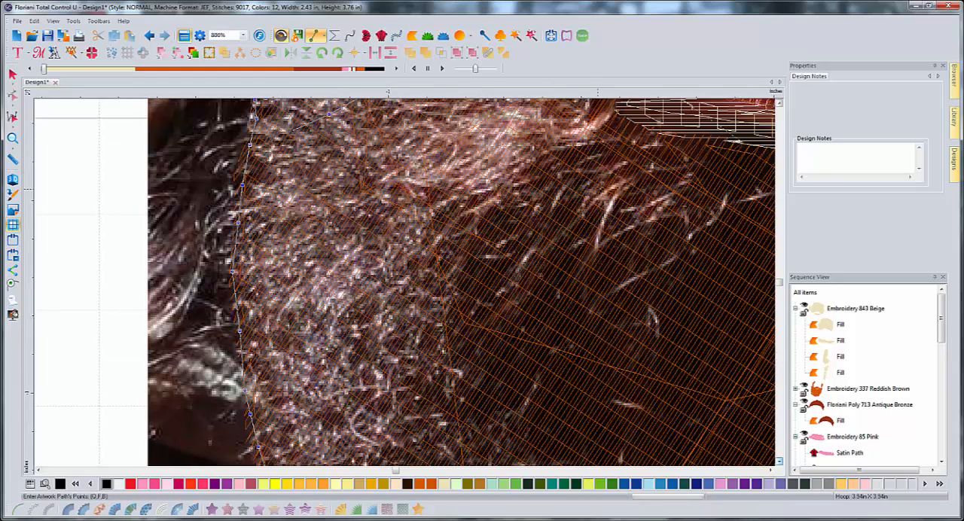
pyautogui.click(628, 203)
pyautogui.click(647, 187)
pyautogui.click(659, 173)
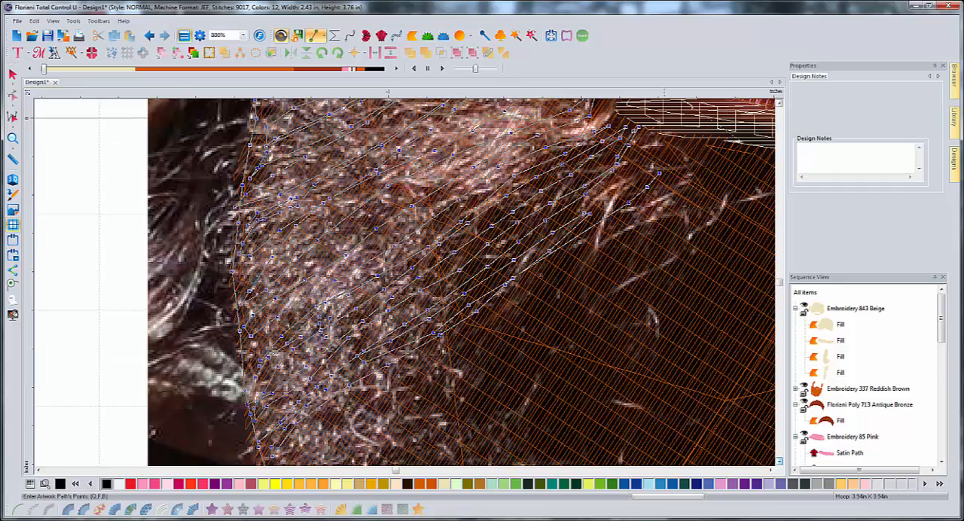
pyautogui.click(679, 150)
pyautogui.click(686, 140)
pyautogui.click(657, 157)
pyautogui.click(626, 181)
pyautogui.click(596, 197)
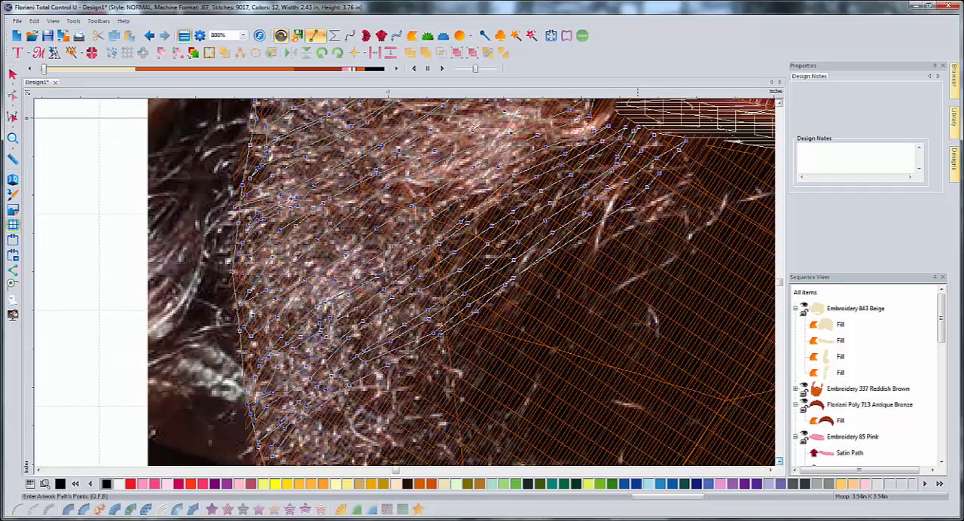
# - Carry the detail line around the right-hand end of the pink upper lip and start along its top edge
pyautogui.press('Right')
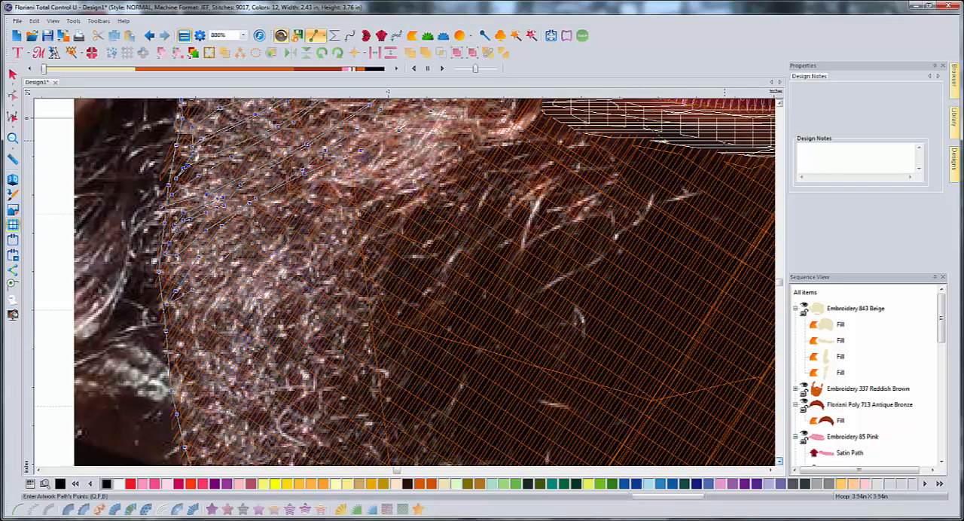
pyautogui.press('Right')
pyautogui.press('Up')
pyautogui.press('Up')
pyautogui.press('Up')
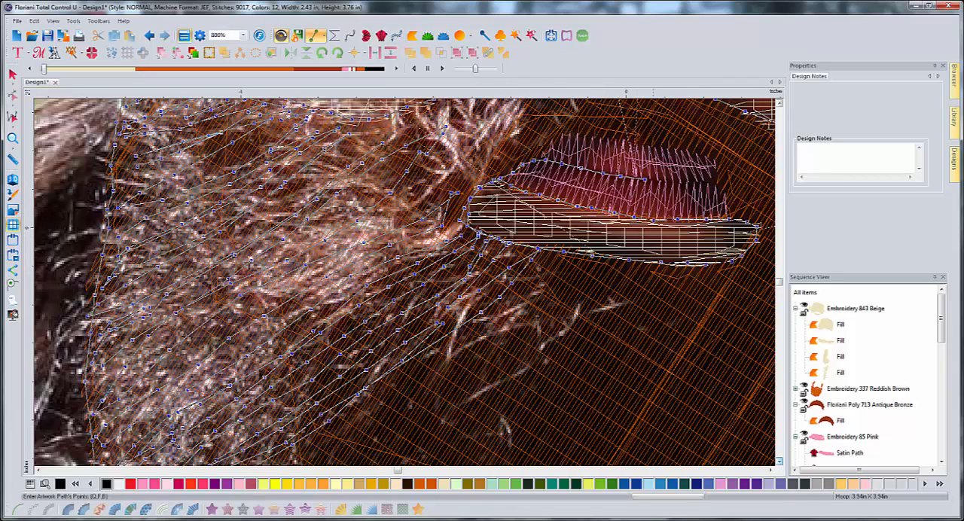
pyautogui.click(705, 183)
pyautogui.click(719, 176)
pyautogui.click(699, 156)
pyautogui.click(679, 153)
pyautogui.click(658, 150)
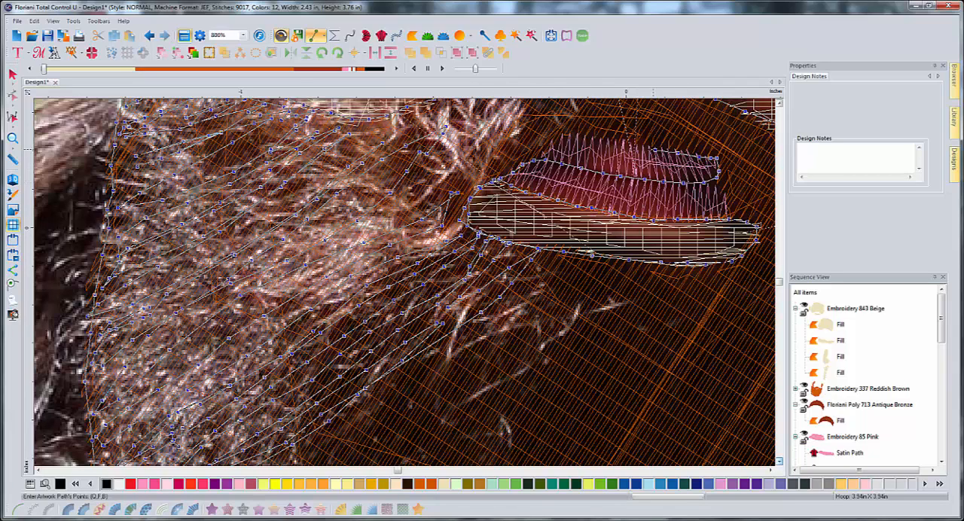
# - Trace the rest of the upper lip's top edge down to the left-hand mouth corner
pyautogui.click(638, 147)
pyautogui.click(612, 144)
pyautogui.click(587, 141)
pyautogui.click(565, 138)
pyautogui.click(555, 142)
pyautogui.click(543, 148)
pyautogui.click(524, 162)
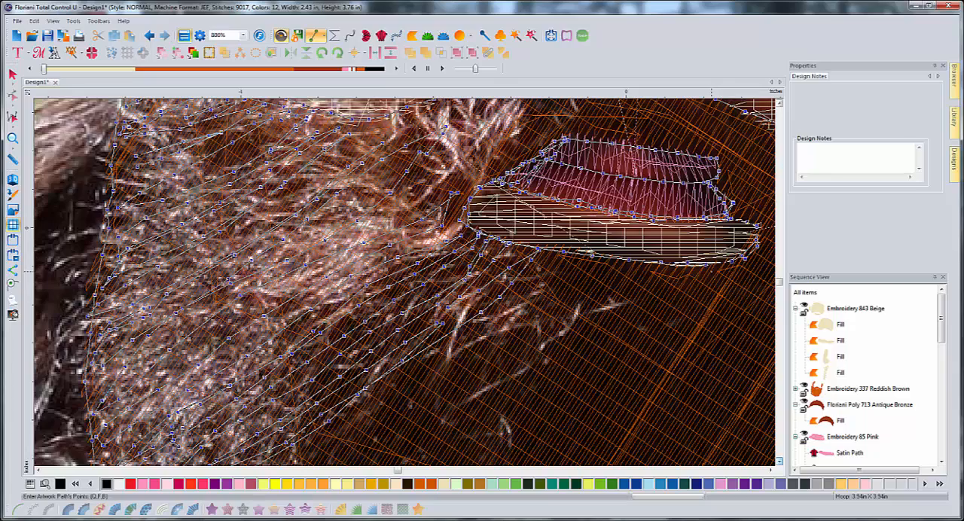
# - Trace the detail line under the lower lip from its right-hand end back toward the left-hand beard
pyautogui.click(703, 269)
pyautogui.click(681, 272)
pyautogui.click(653, 273)
pyautogui.click(604, 268)
pyautogui.click(566, 270)
# - Draw a strand from below the lower lip diagonally down into the lower left-hand beard
pyautogui.click(527, 298)
pyautogui.click(482, 333)
pyautogui.click(447, 365)
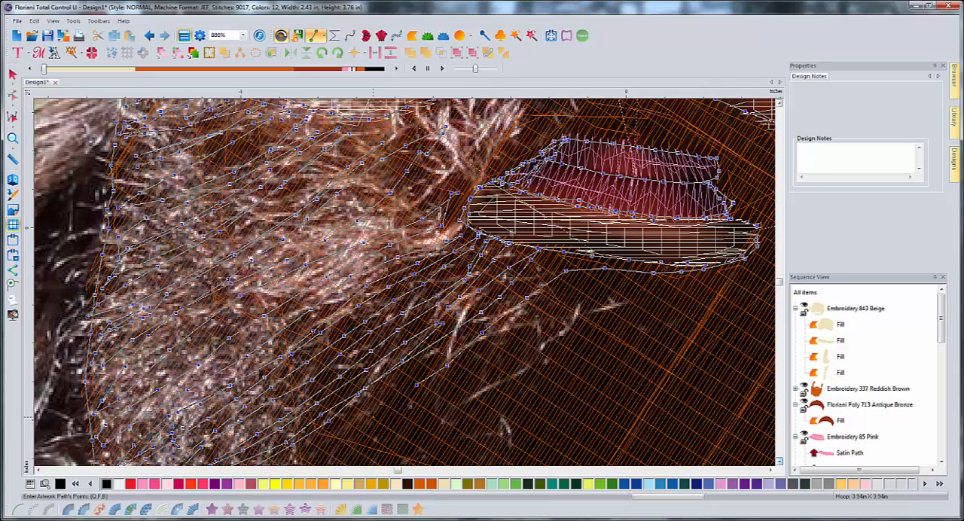
pyautogui.scroll(-2, 373, 417)
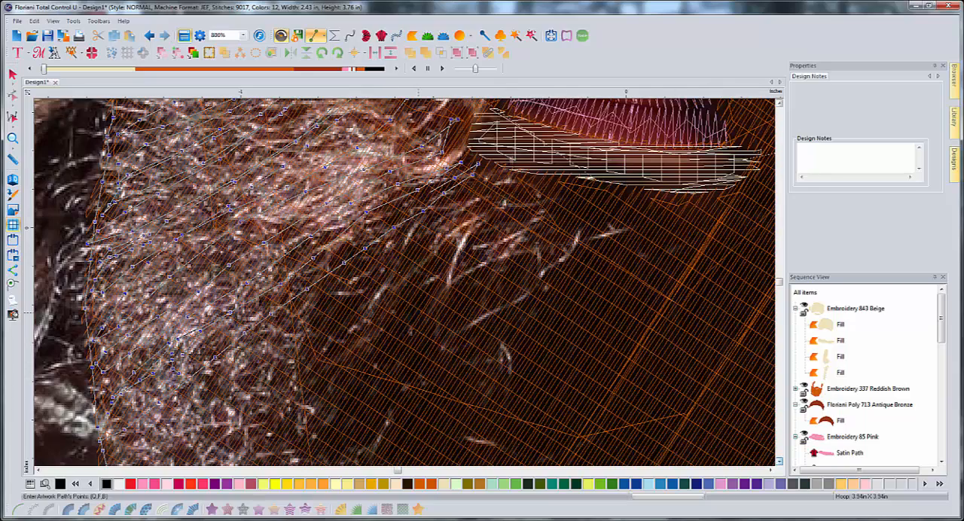
pyautogui.click(407, 306)
pyautogui.click(381, 322)
pyautogui.click(353, 343)
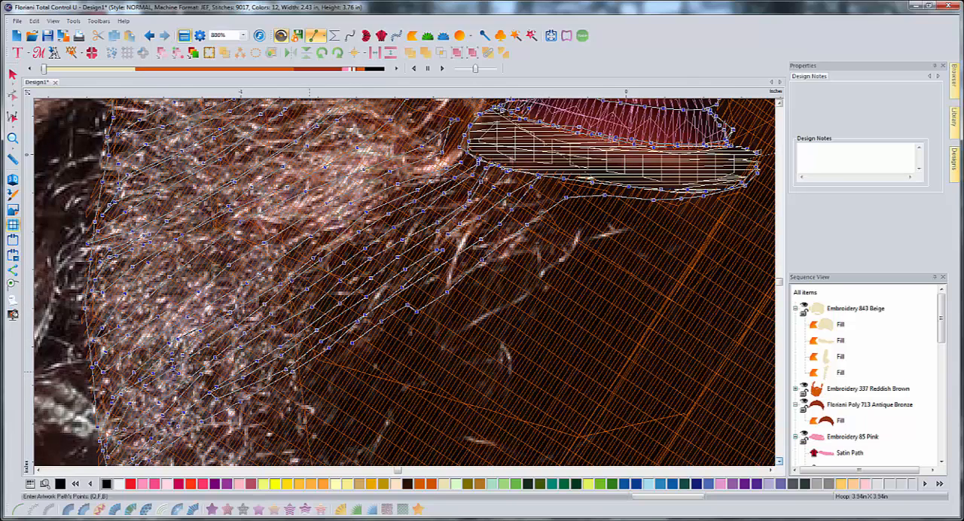
pyautogui.click(270, 406)
pyautogui.click(236, 419)
# - Run a strand back up from the lower left-hand beard to the chin area beneath the lower lip
pyautogui.click(300, 390)
pyautogui.click(353, 361)
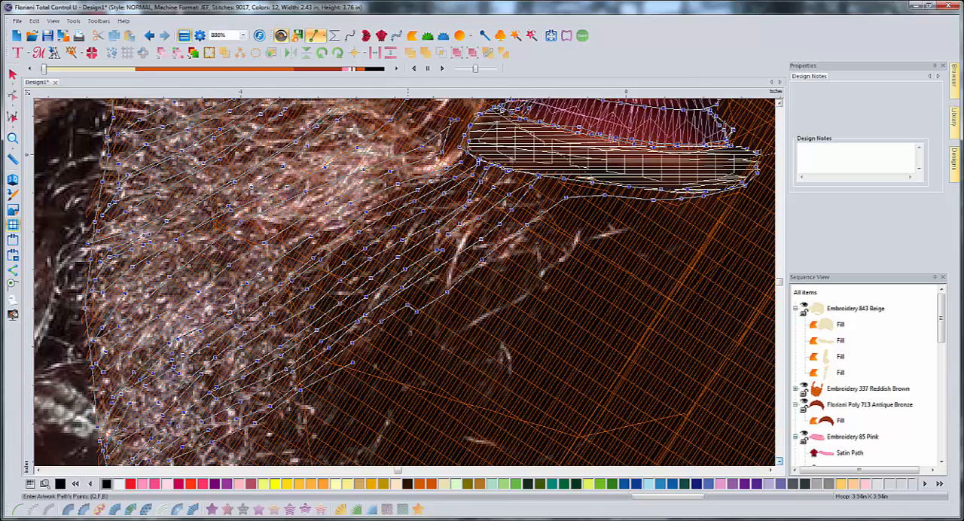
pyautogui.click(411, 332)
pyautogui.click(446, 305)
pyautogui.click(483, 279)
pyautogui.click(521, 254)
pyautogui.click(556, 230)
pyautogui.click(510, 251)
pyautogui.click(589, 217)
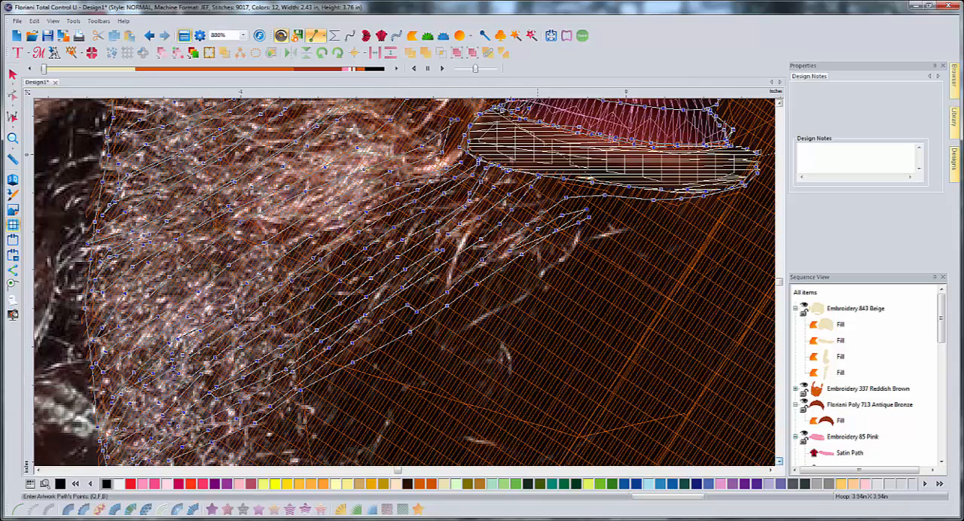
# - Add a parallel strand returning from beneath the lower lip down toward the beard's left-hand outer edge
pyautogui.click(528, 263)
pyautogui.click(457, 308)
pyautogui.click(392, 349)
pyautogui.click(365, 369)
pyautogui.click(301, 410)
pyautogui.click(231, 449)
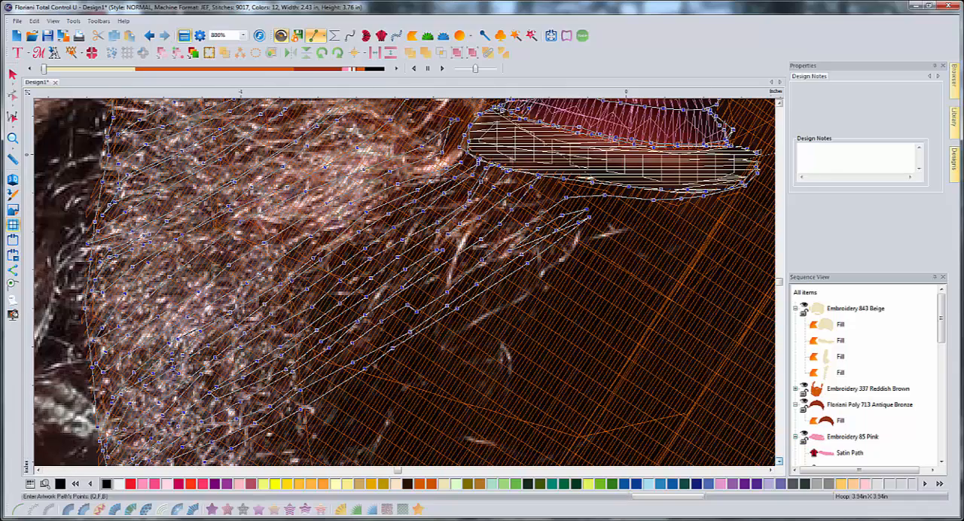
# - Zigzag shorter strands inward from the beard's lower left-hand outer edge where the jaw begins to curve
pyautogui.click(781, 462)
pyautogui.click(781, 462)
pyautogui.click(780, 461)
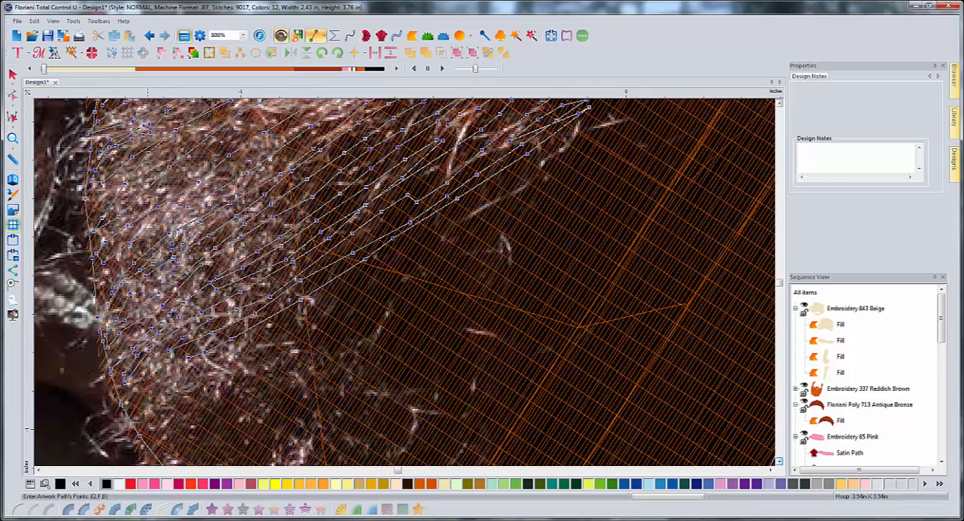
pyautogui.click(143, 379)
pyautogui.click(124, 406)
pyautogui.click(155, 401)
pyautogui.click(188, 382)
pyautogui.click(261, 339)
pyautogui.click(292, 329)
pyautogui.click(220, 356)
pyautogui.click(164, 379)
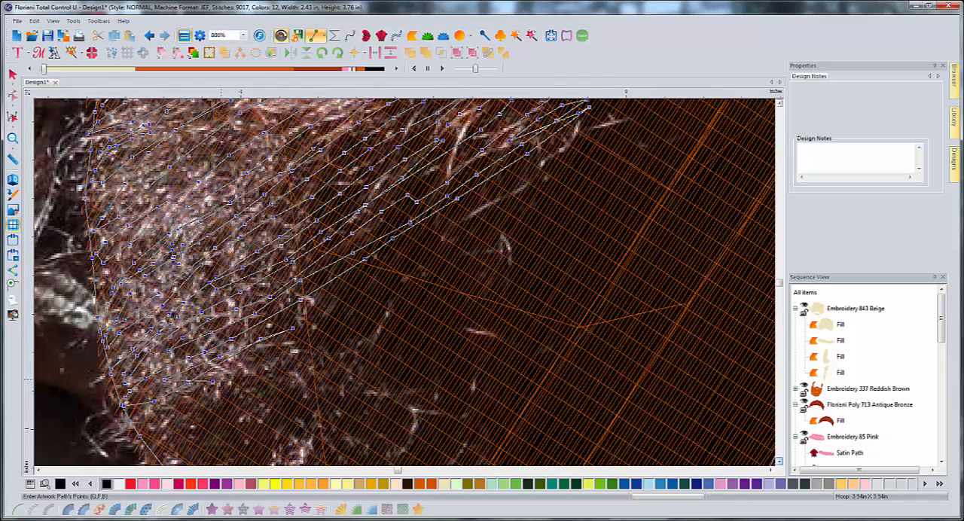
pyautogui.click(202, 403)
pyautogui.click(161, 437)
# - Draw a long strand from the lower left-hand jaw edge diagonally up across the chin toward the lower lip
pyautogui.click(177, 431)
pyautogui.click(254, 371)
pyautogui.click(314, 342)
pyautogui.click(355, 315)
pyautogui.click(397, 286)
pyautogui.click(435, 256)
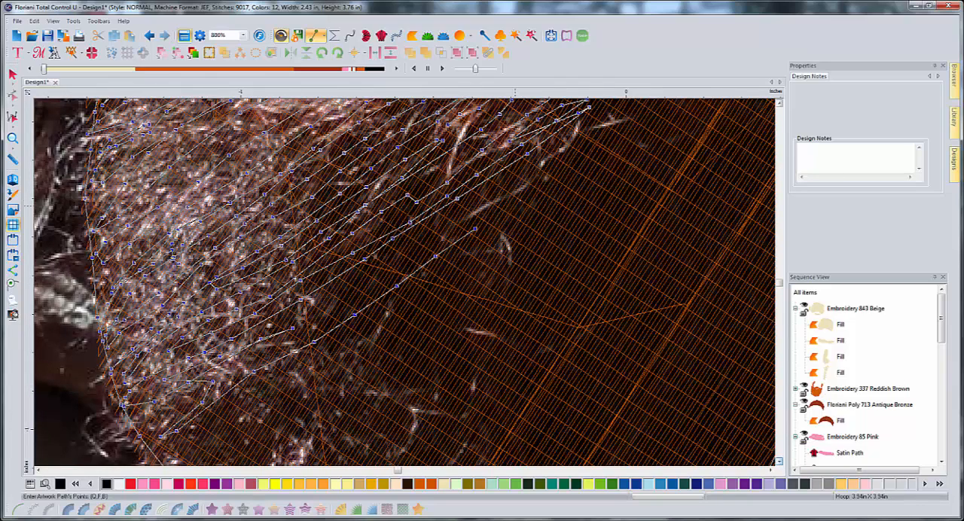
pyautogui.click(521, 199)
pyautogui.click(560, 175)
pyautogui.click(605, 133)
# - Bring a parallel strand back down across the chin into the lower left-hand beard
pyautogui.click(600, 136)
pyautogui.click(555, 160)
pyautogui.click(507, 187)
pyautogui.click(458, 210)
pyautogui.click(407, 241)
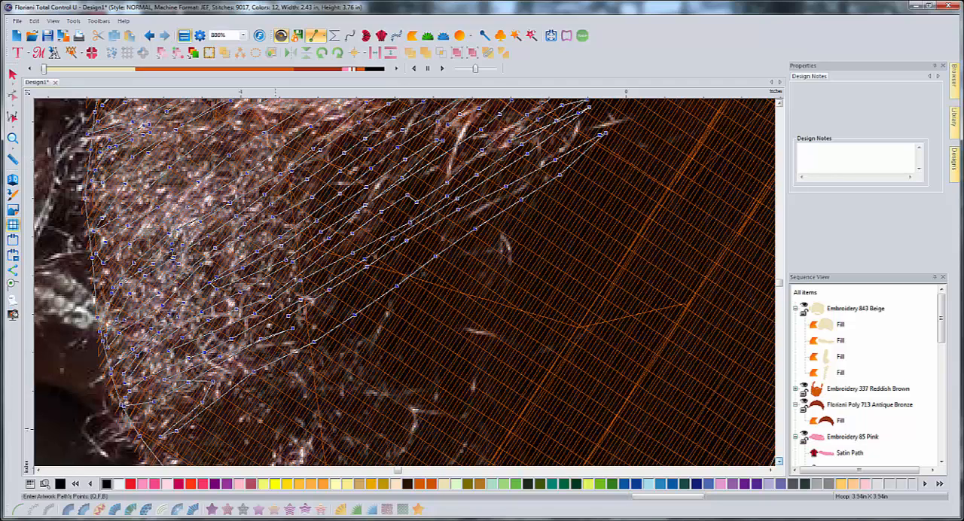
pyautogui.click(256, 338)
# - Fill the gap with another strand running up from the lower left-hand beard toward the middle of the chin
pyautogui.click(294, 327)
pyautogui.click(369, 293)
pyautogui.click(412, 260)
pyautogui.click(458, 232)
pyautogui.click(504, 205)
pyautogui.click(545, 185)
pyautogui.click(583, 152)
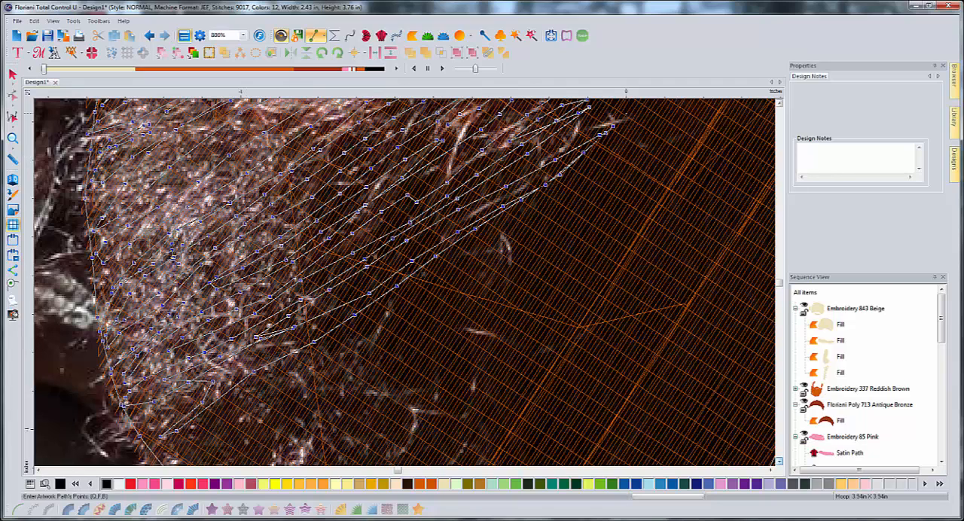
pyautogui.click(626, 114)
# - Draw a long strand from under the middle of the lower lip diagonally down through the chin beard
pyautogui.click(780, 104)
pyautogui.click(780, 104)
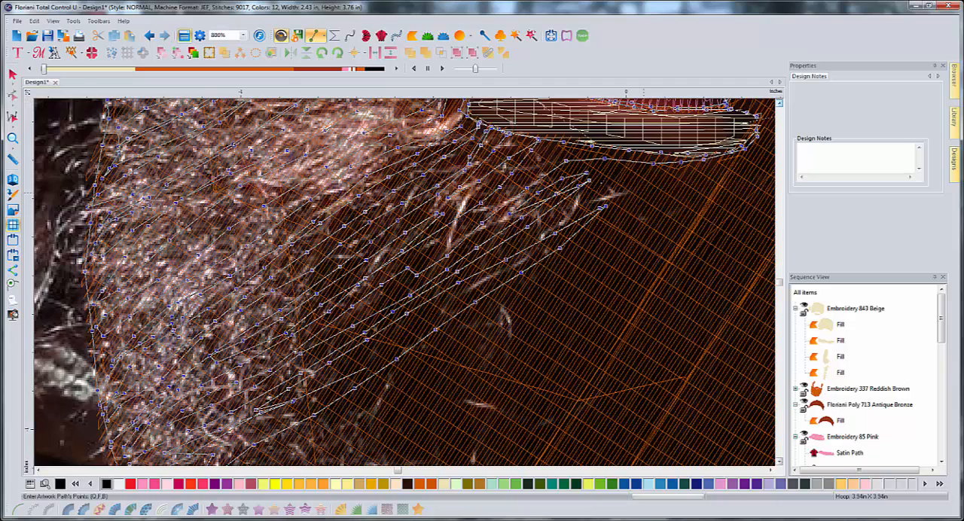
pyautogui.click(616, 220)
pyautogui.click(589, 239)
pyautogui.click(548, 271)
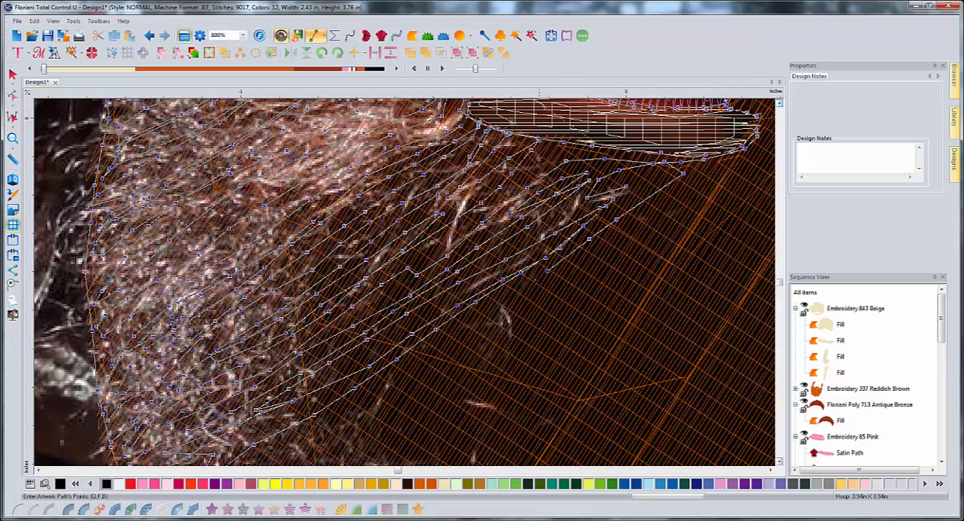
pyautogui.click(506, 317)
pyautogui.click(383, 398)
pyautogui.click(340, 421)
pyautogui.click(311, 445)
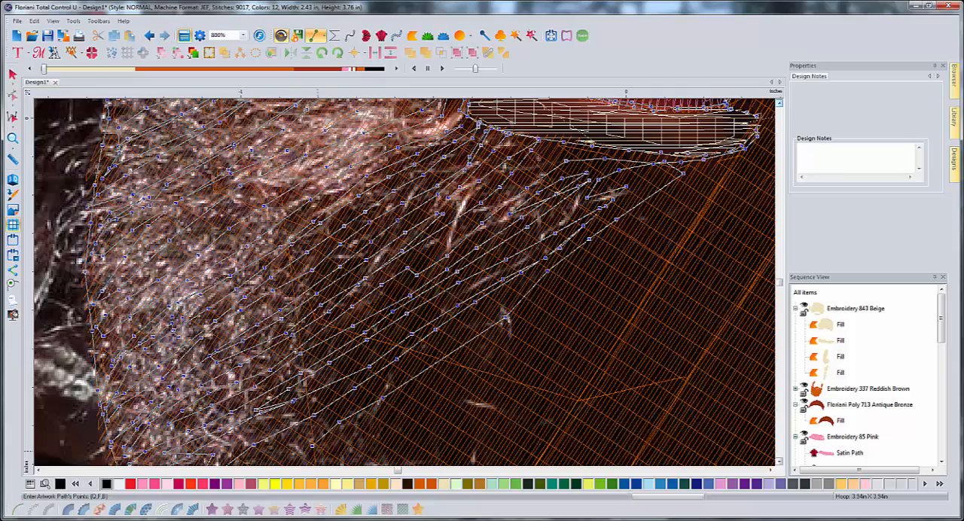
# - Continue the strand down through the lower left-hand beard to the jaw edge and add a short offshoot there
pyautogui.click(780, 461)
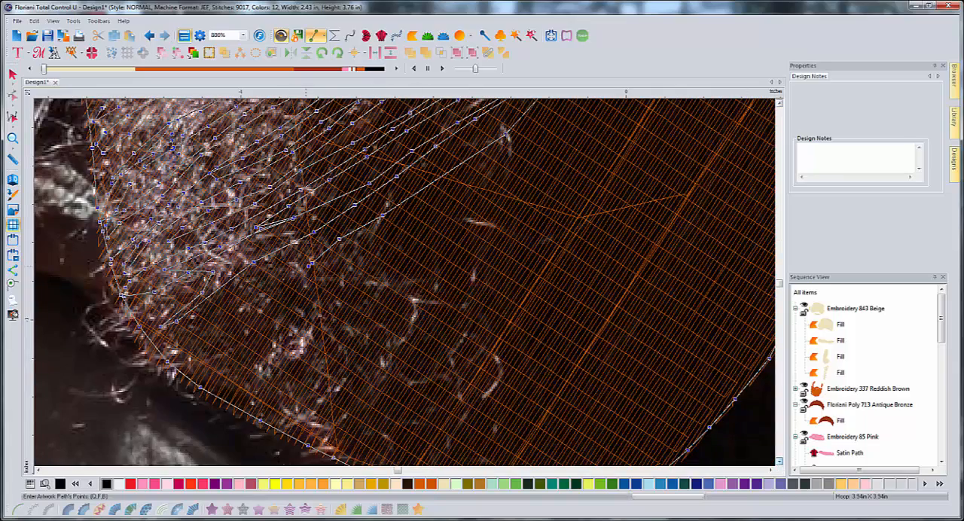
pyautogui.click(259, 291)
pyautogui.click(224, 311)
pyautogui.click(199, 328)
pyautogui.click(178, 342)
pyautogui.click(168, 351)
pyautogui.click(199, 345)
pyautogui.click(178, 367)
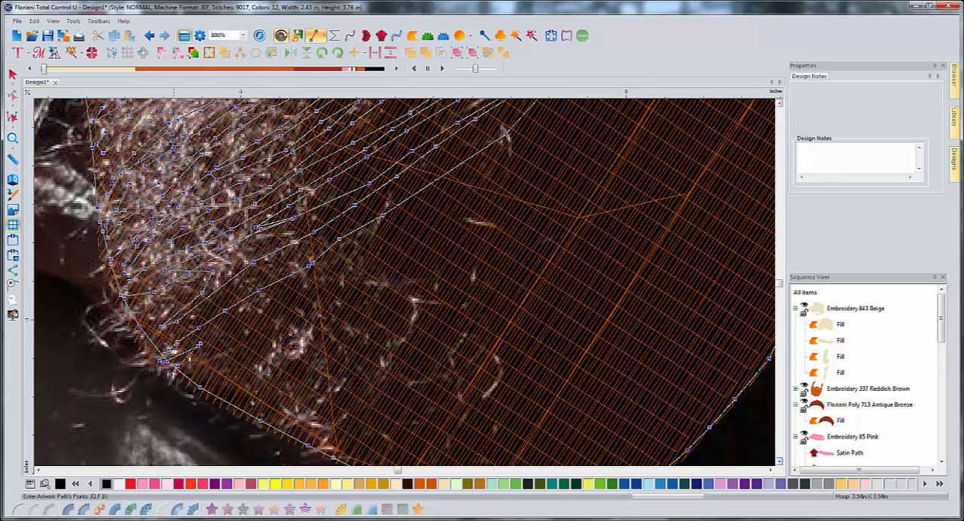
# - Draw a strand from the lower left-hand jaw edge up into the beard, with a shorter branch back down toward the edge
pyautogui.click(225, 338)
pyautogui.click(288, 308)
pyautogui.click(337, 283)
pyautogui.click(293, 314)
pyautogui.click(288, 341)
pyautogui.click(275, 373)
pyautogui.click(249, 392)
pyautogui.click(293, 342)
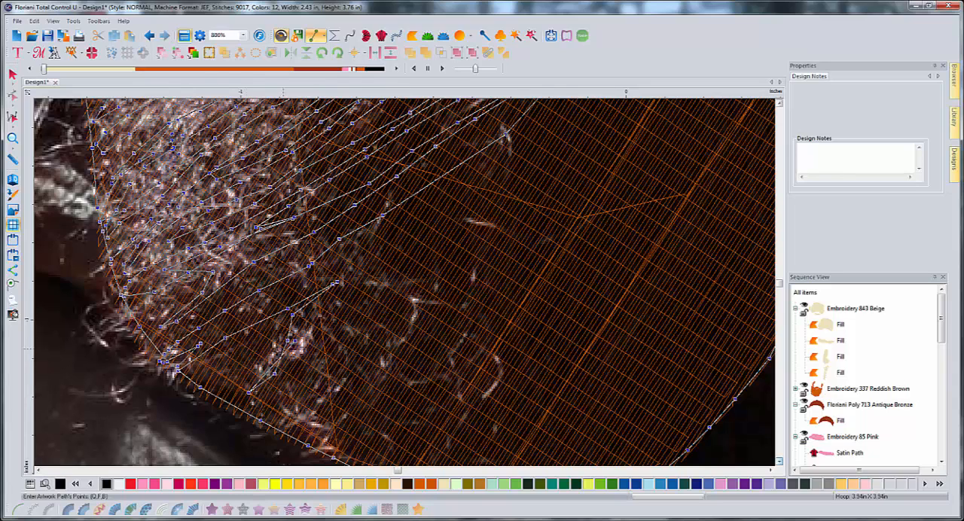
# - Add short zigzag strands back and forth along the lower left-hand jaw edge
pyautogui.click(259, 359)
pyautogui.click(220, 382)
pyautogui.click(195, 393)
pyautogui.click(243, 358)
pyautogui.click(252, 352)
pyautogui.click(197, 360)
# - Draw a long strand from the lower left-hand jaw diagonally up toward the middle of the chin
pyautogui.click(271, 308)
pyautogui.click(347, 275)
pyautogui.click(409, 232)
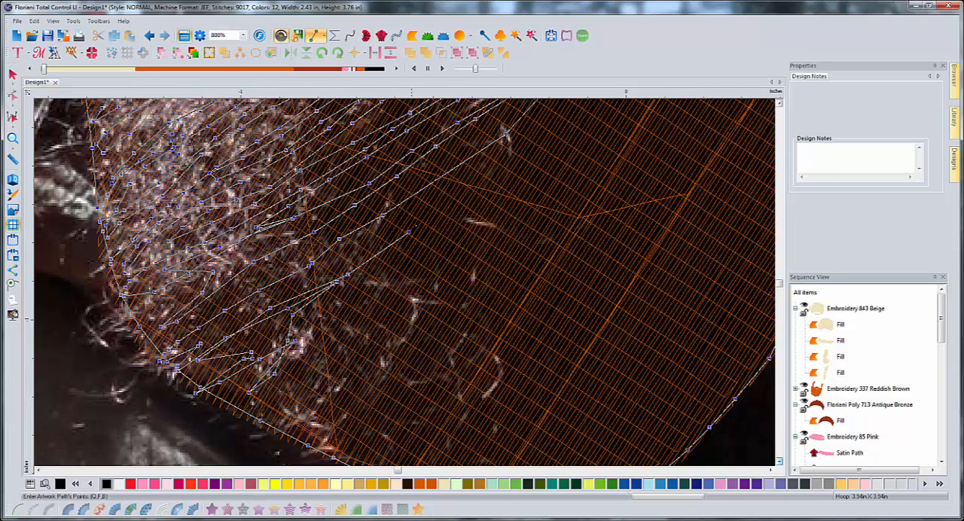
pyautogui.click(454, 197)
pyautogui.click(497, 165)
pyautogui.click(534, 136)
pyautogui.click(566, 110)
# - Bring a strand back from the middle of the chin down into the lower left-hand beard
pyautogui.click(558, 115)
pyautogui.click(404, 213)
pyautogui.click(353, 239)
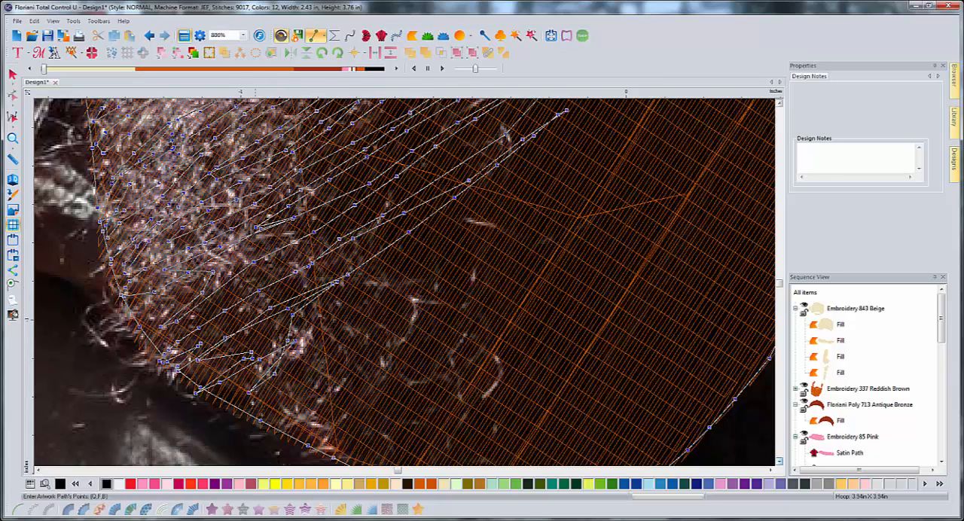
pyautogui.click(211, 327)
# - Add another long diagonal strand below the previous ones, rising from the lower left-hand beard to the chin's middle
pyautogui.click(252, 345)
pyautogui.click(309, 330)
pyautogui.click(402, 278)
pyautogui.click(468, 213)
pyautogui.click(533, 168)
pyautogui.click(592, 109)
# - Run a strand down between the chin strands and on to the lower left-hand jaw edge
pyautogui.click(537, 155)
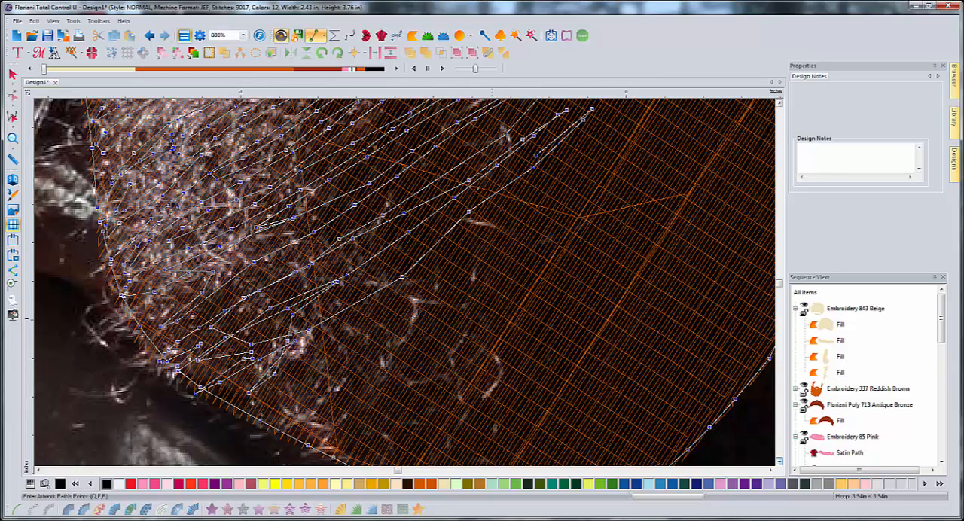
pyautogui.click(460, 196)
pyautogui.click(402, 234)
pyautogui.click(349, 286)
pyautogui.click(312, 313)
pyautogui.click(282, 330)
pyautogui.click(264, 348)
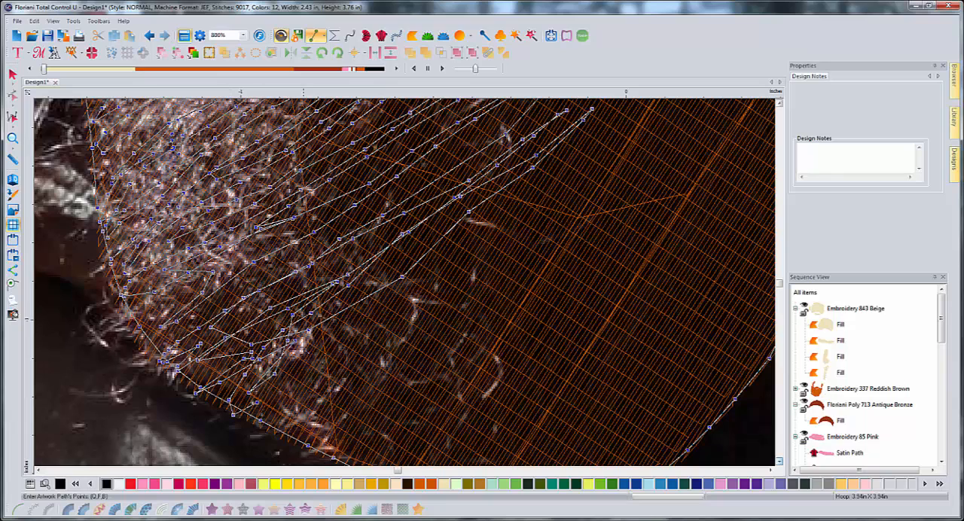
# - Draw the next long strand from the jaw edge up across the chin, ending below the middle of the lower lip
pyautogui.click(362, 320)
pyautogui.click(440, 283)
pyautogui.click(500, 237)
pyautogui.click(562, 197)
pyautogui.click(604, 145)
pyautogui.click(625, 120)
# - Bring a parallel strand from below the lower lip down across the chin to the bottom jaw edge
pyautogui.click(601, 130)
pyautogui.click(572, 160)
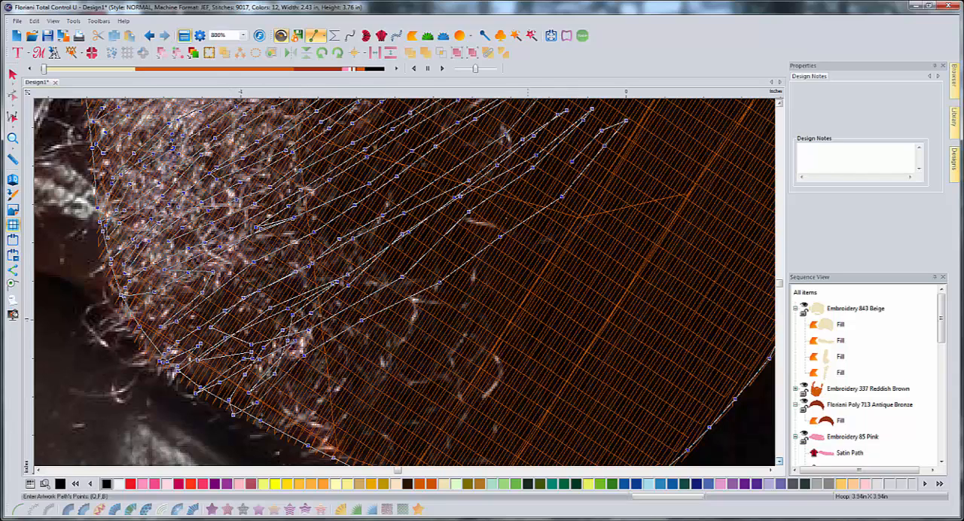
pyautogui.click(514, 212)
pyautogui.click(452, 251)
pyautogui.click(390, 281)
pyautogui.click(331, 321)
pyautogui.click(299, 342)
pyautogui.click(243, 417)
pyautogui.click(260, 413)
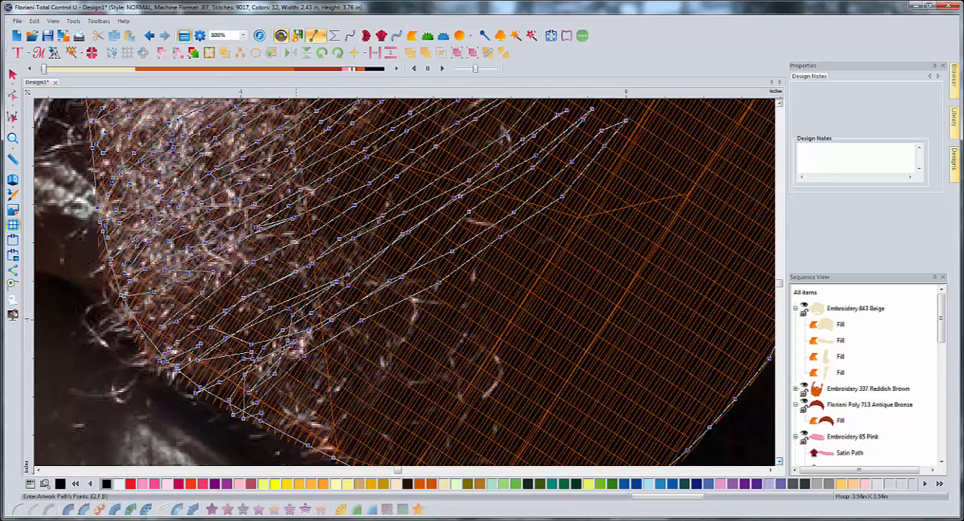
# - Draw a long strand from the bottom jaw edge up through the chin beard to the right-hand end of the lower lip
pyautogui.click(304, 378)
pyautogui.click(354, 336)
pyautogui.click(413, 297)
pyautogui.click(480, 266)
pyautogui.click(553, 224)
pyautogui.click(602, 180)
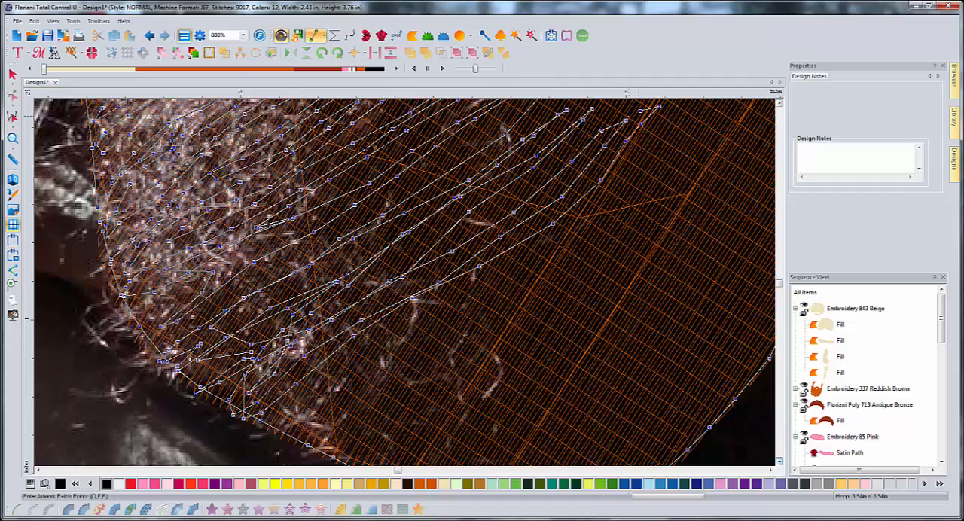
pyautogui.click(779, 103)
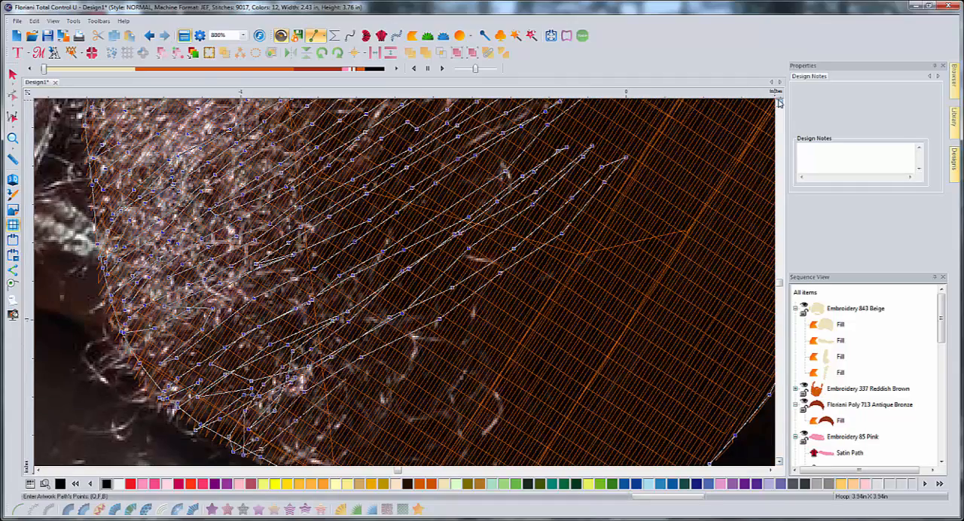
pyautogui.click(779, 103)
pyautogui.click(779, 103)
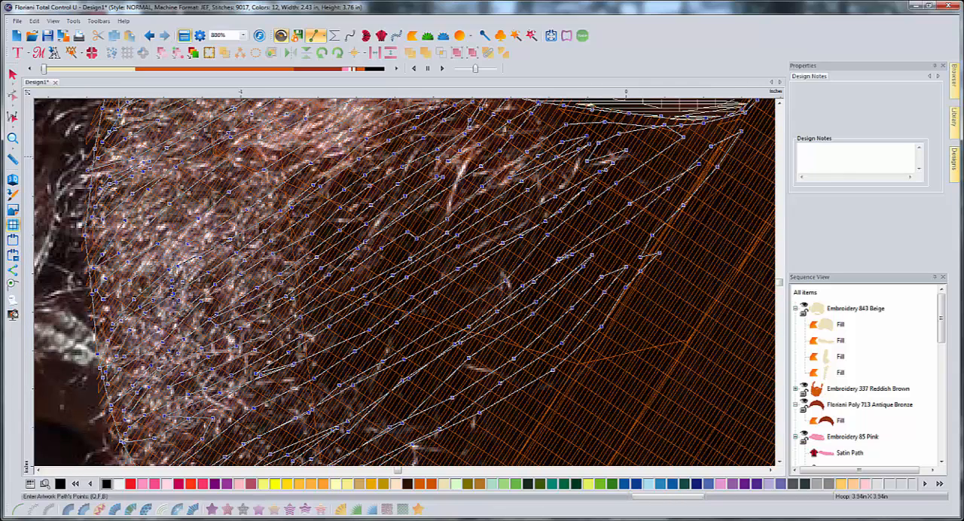
# - Return from the right-hand end of the lower lip with a strand running down through the chin beard toward the jaw
pyautogui.click(735, 126)
pyautogui.click(702, 146)
pyautogui.click(664, 173)
pyautogui.click(609, 224)
pyautogui.click(642, 238)
pyautogui.click(605, 294)
pyautogui.click(583, 328)
pyautogui.click(492, 403)
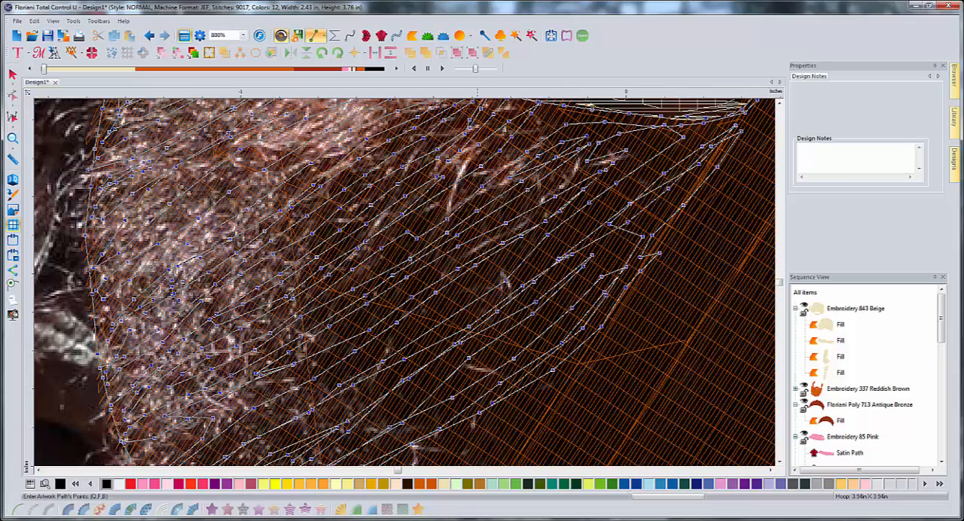
pyautogui.click(464, 429)
pyautogui.click(448, 447)
# - Fill the remaining bottom and right-hand parts of the beard with long strands between the jaw edge and the lips
pyautogui.click(771, 469)
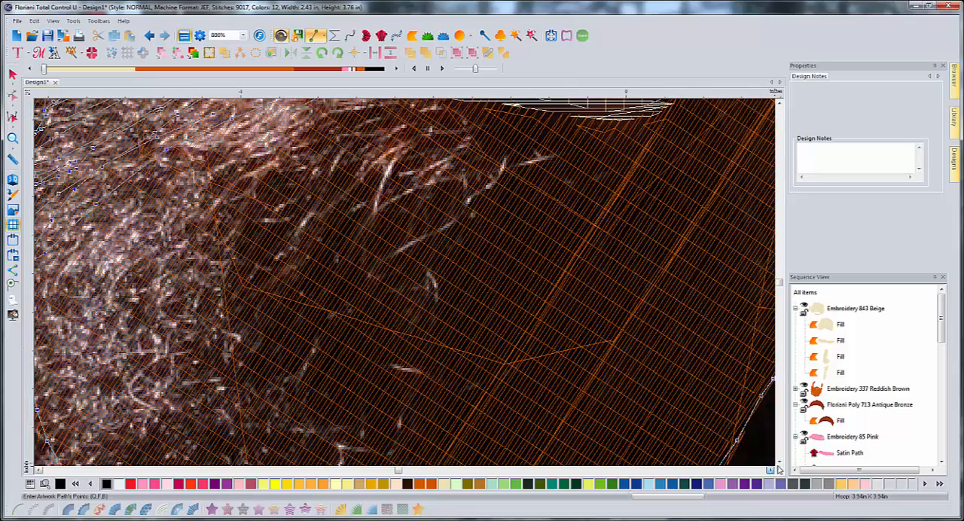
pyautogui.click(779, 462)
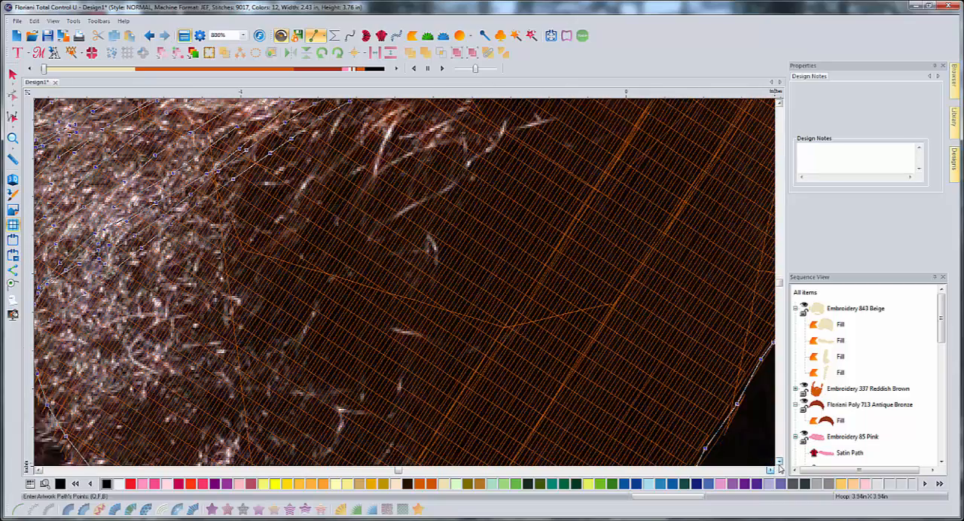
pyautogui.click(780, 465)
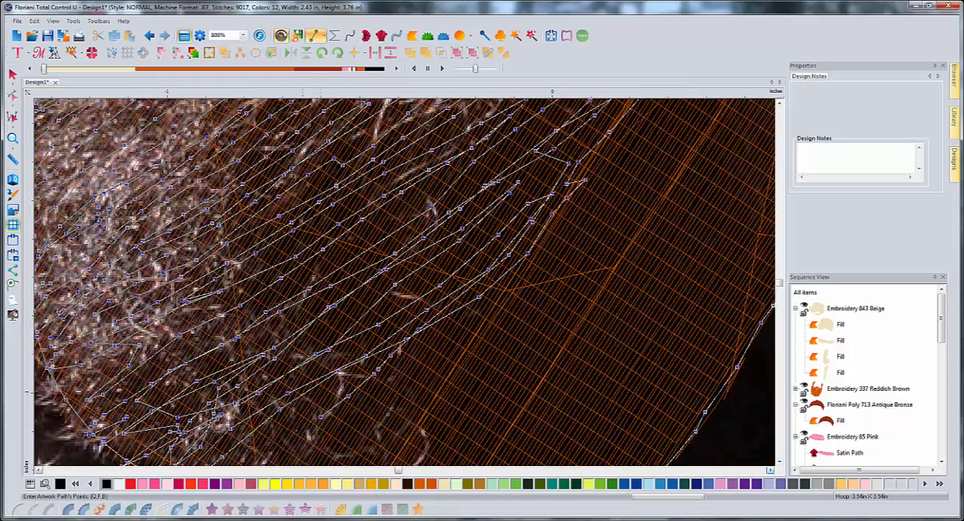
pyautogui.click(770, 470)
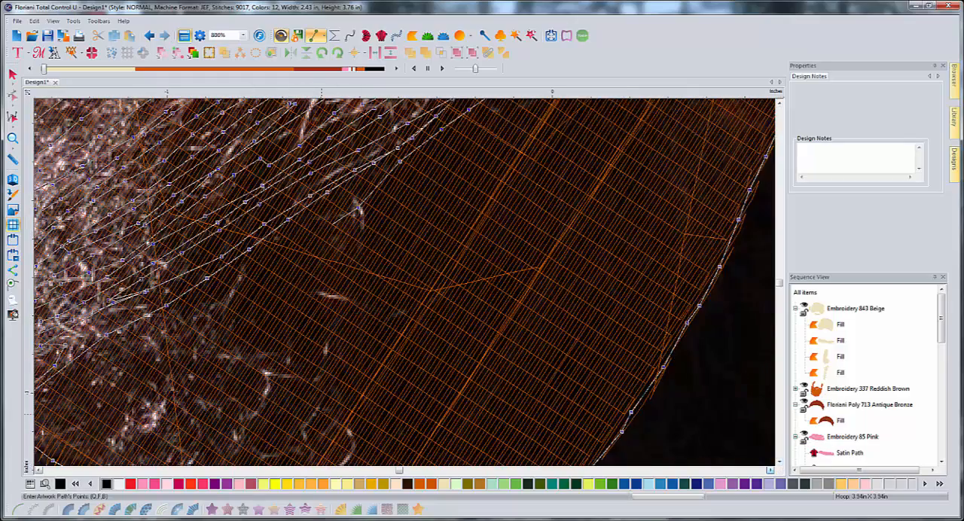
pyautogui.scroll(-4, 230, 374)
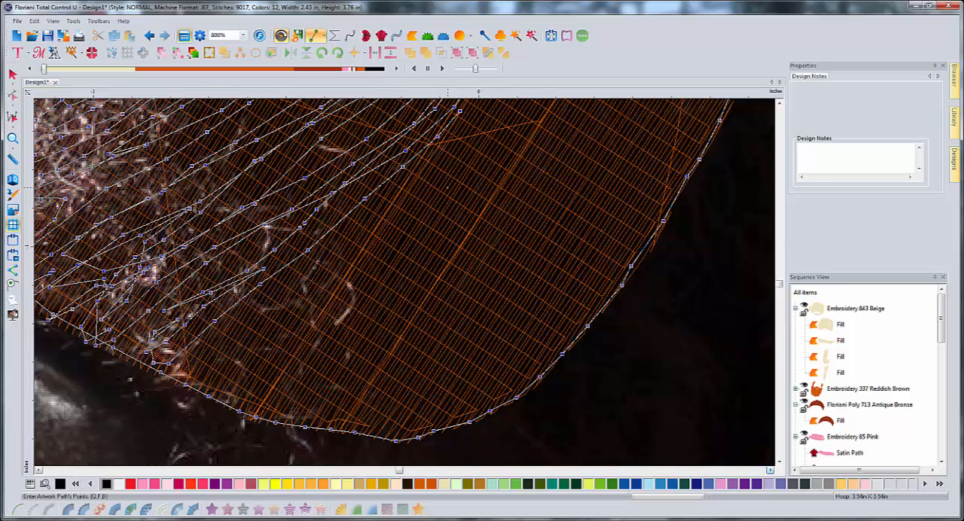
pyautogui.scroll(1, 448, 188)
pyautogui.scroll(-1, 448, 188)
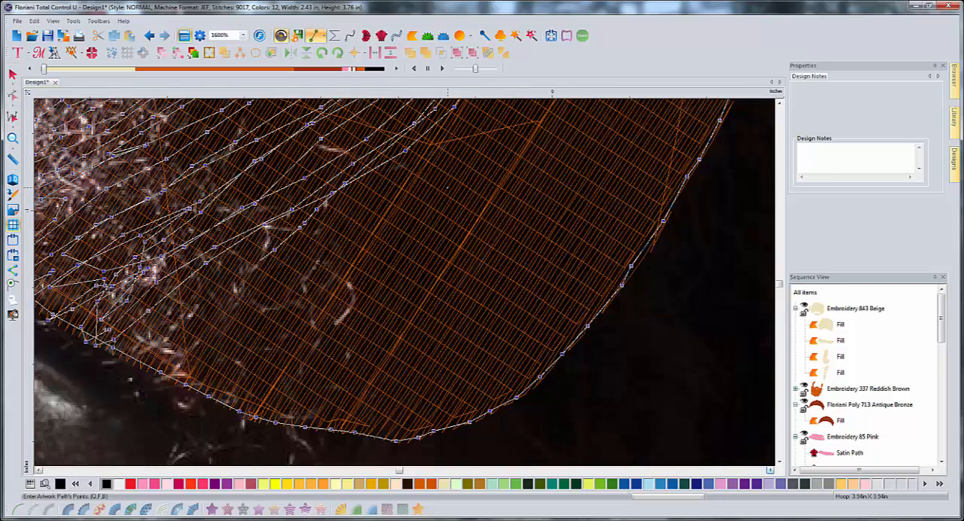
pyautogui.scroll(-1, 447, 188)
pyautogui.scroll(-1, 448, 188)
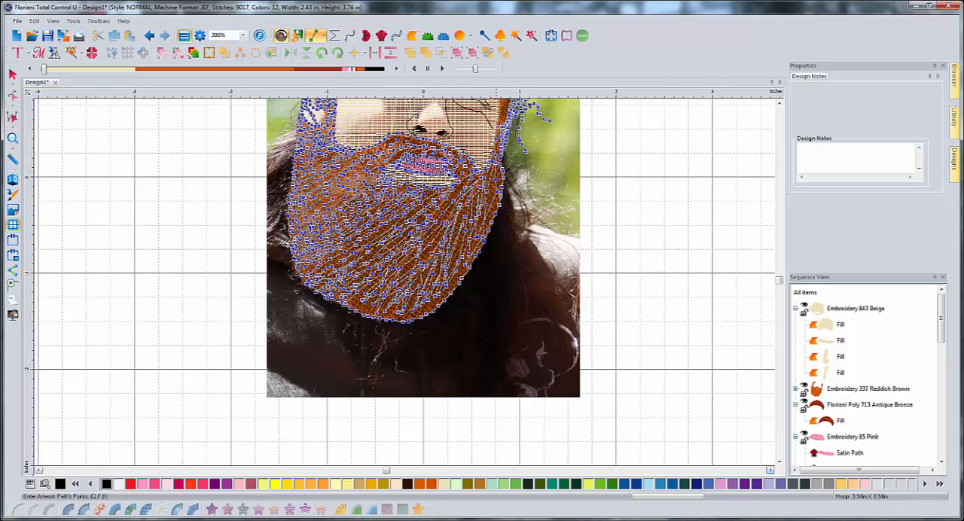
# - Extend the black strands from the right-hand beard up the cheek edge into the sideburn beside the ear
pyautogui.scroll(1, 496, 158)
pyautogui.scroll(3, 527, 219)
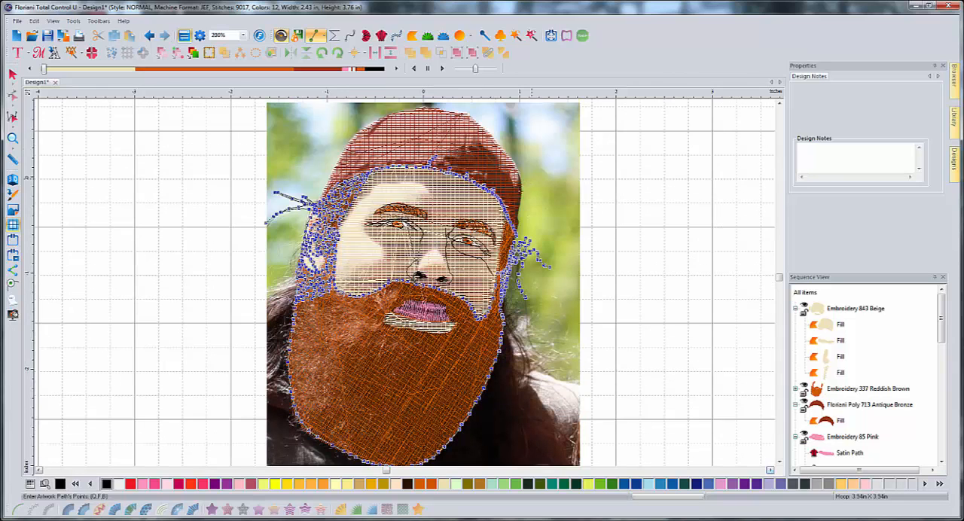
pyautogui.scroll(1, 532, 226)
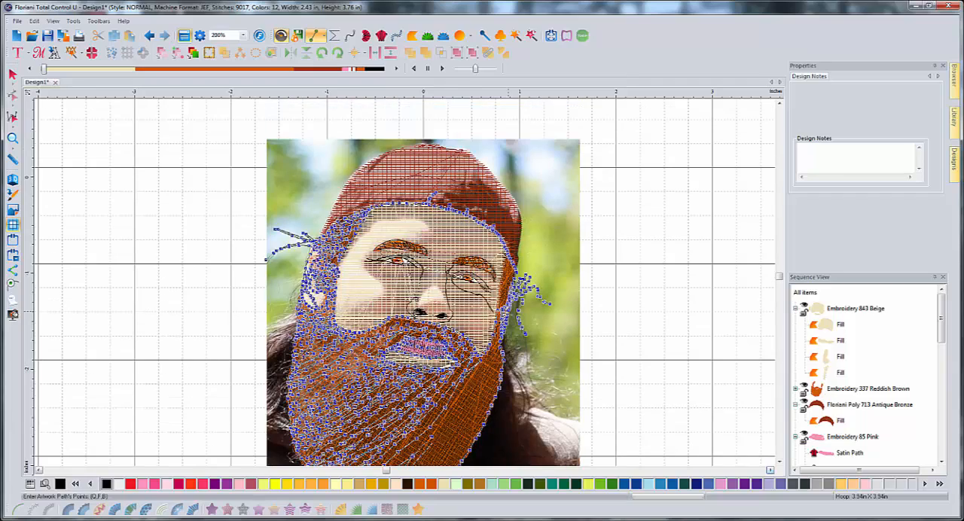
pyautogui.scroll(2, 508, 311)
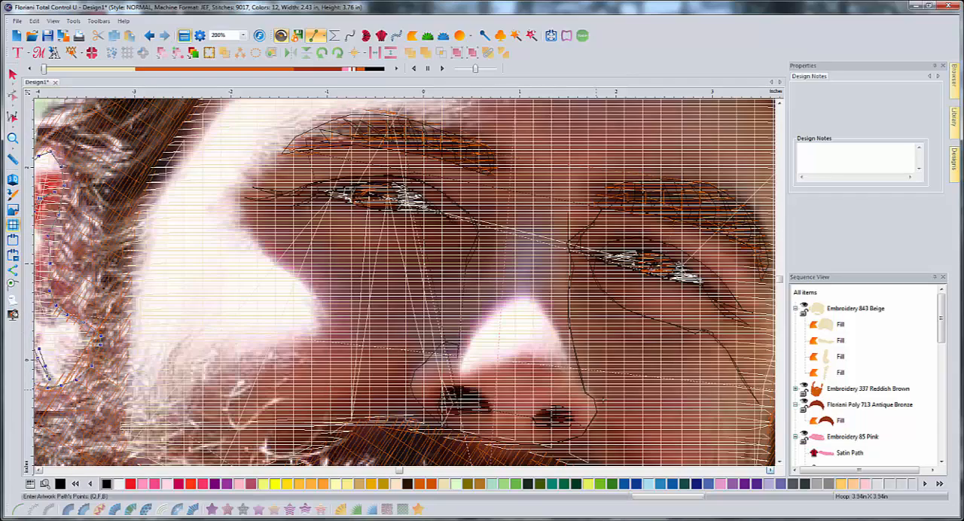
pyautogui.click(770, 471)
pyautogui.click(770, 470)
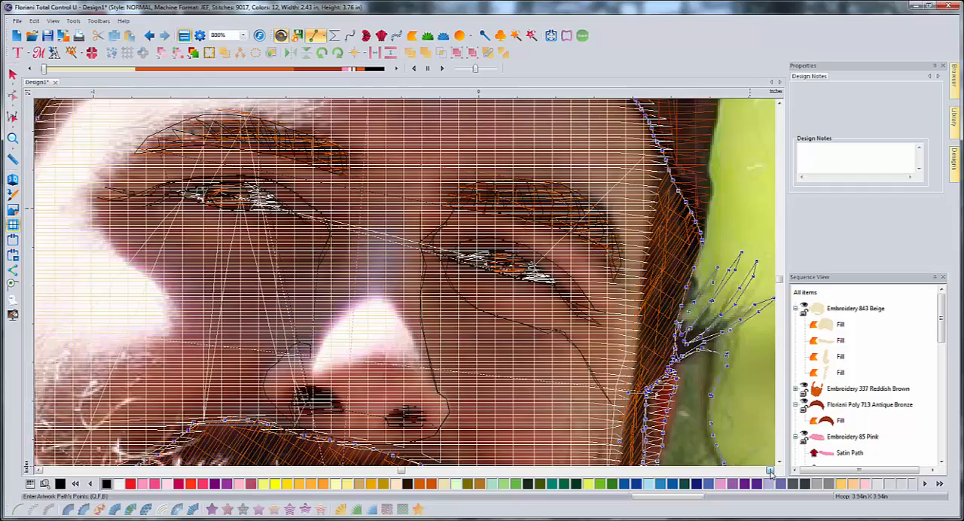
pyautogui.click(770, 471)
pyautogui.click(780, 463)
pyautogui.click(780, 463)
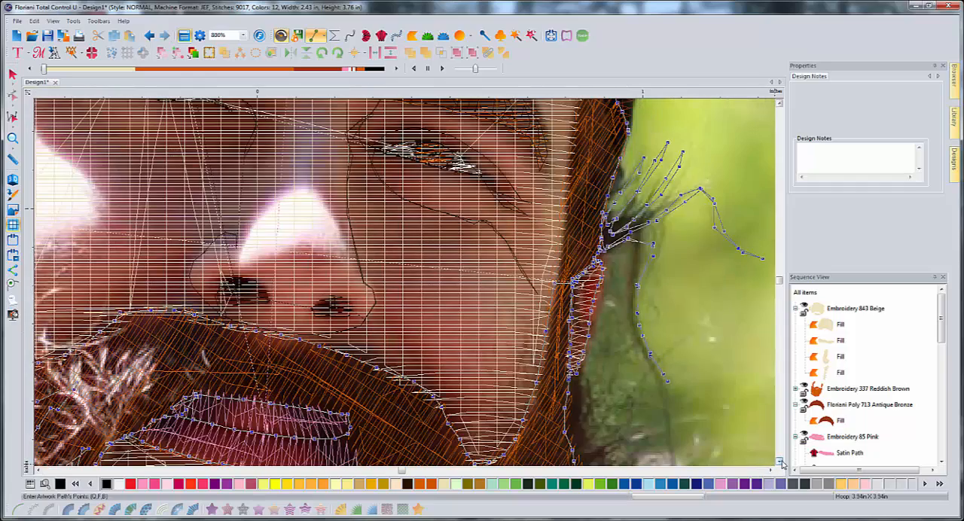
pyautogui.click(780, 461)
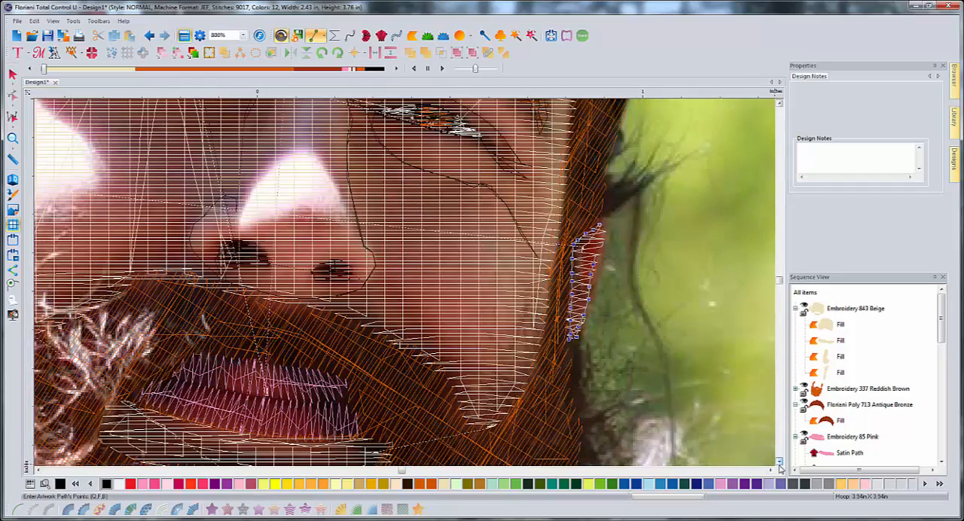
pyautogui.click(779, 461)
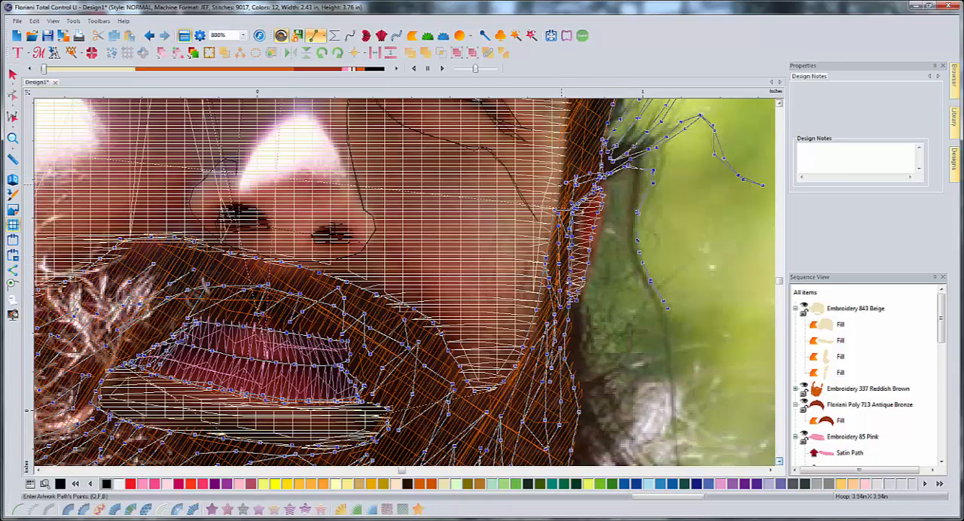
pyautogui.scroll(3, 596, 189)
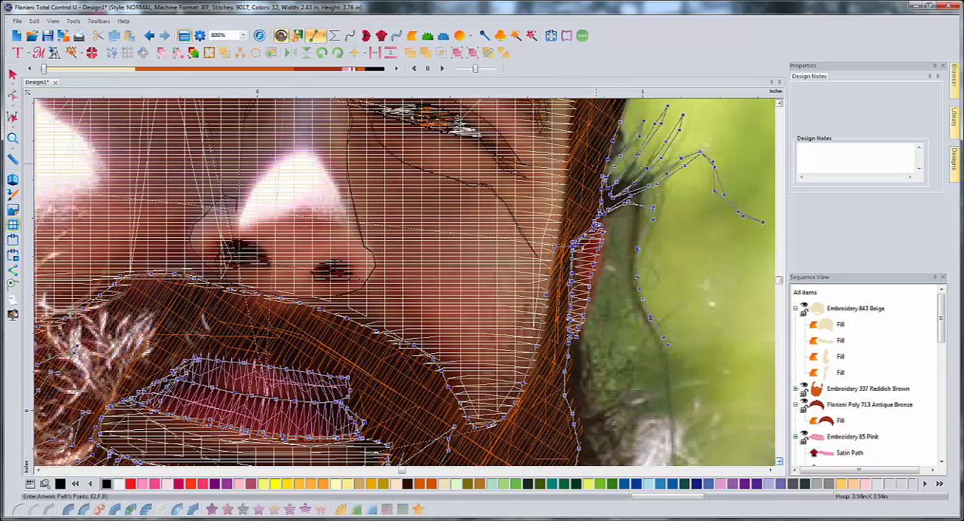
pyautogui.rightClick(568, 269)
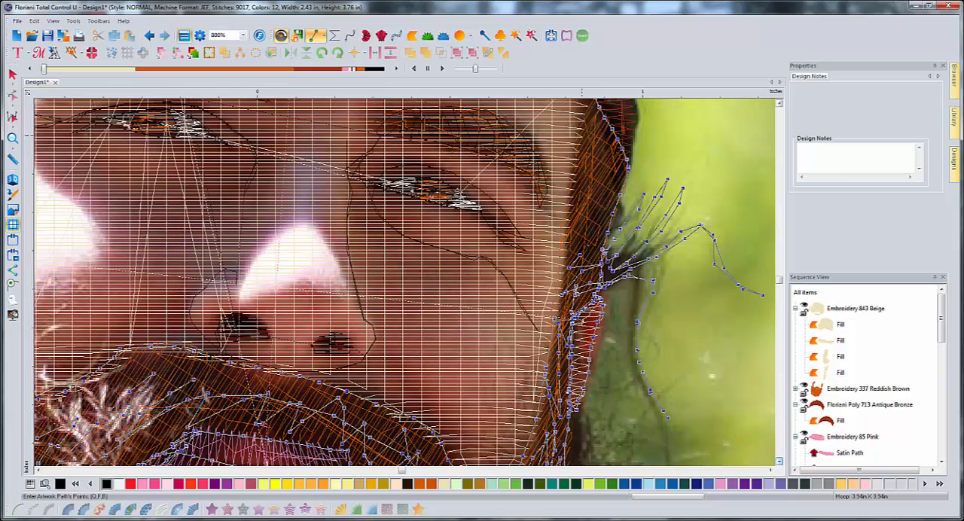
# - Draw zigzag strands up through the right-hand sideburn just above the ear
pyautogui.click(577, 247)
pyautogui.click(570, 265)
pyautogui.click(595, 215)
pyautogui.click(622, 171)
pyautogui.click(592, 195)
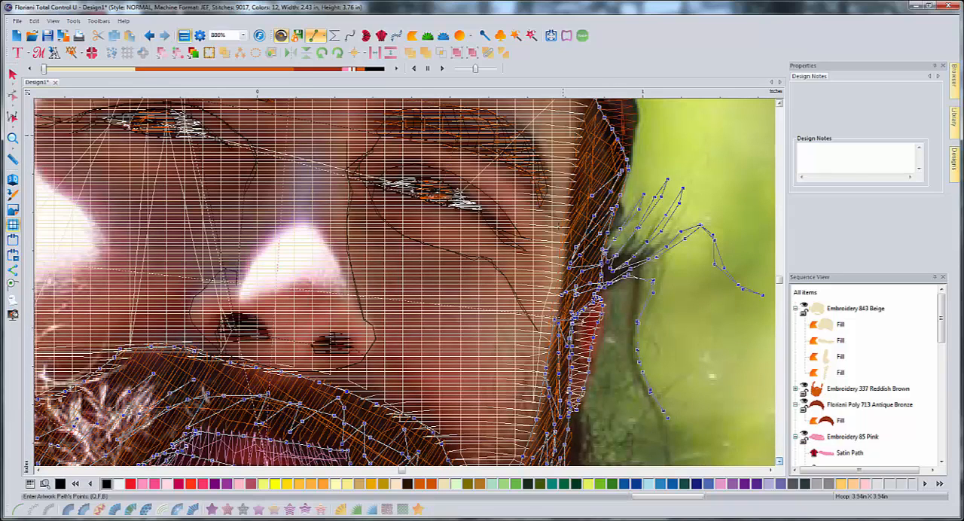
# - Continue the zigzag strands up to the tip of the right-hand sideburn and back down its inner edge
pyautogui.click(562, 225)
pyautogui.click(586, 180)
pyautogui.click(609, 148)
pyautogui.click(604, 117)
pyautogui.click(588, 133)
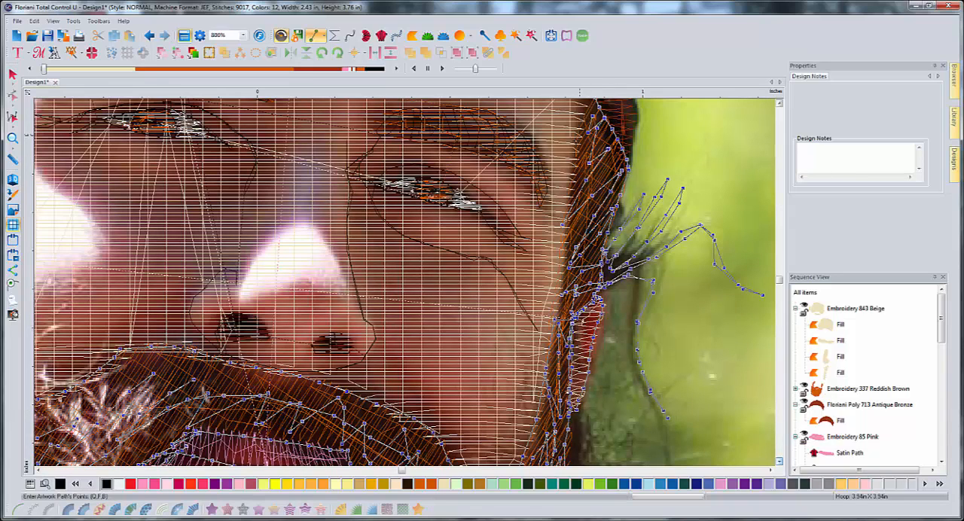
pyautogui.click(580, 134)
pyautogui.click(571, 162)
pyautogui.click(569, 185)
# - Continue the black outline path from the right-hand sideburn tip up the lower right-hand edge of the hat
pyautogui.click(780, 105)
pyautogui.click(780, 105)
pyautogui.click(779, 105)
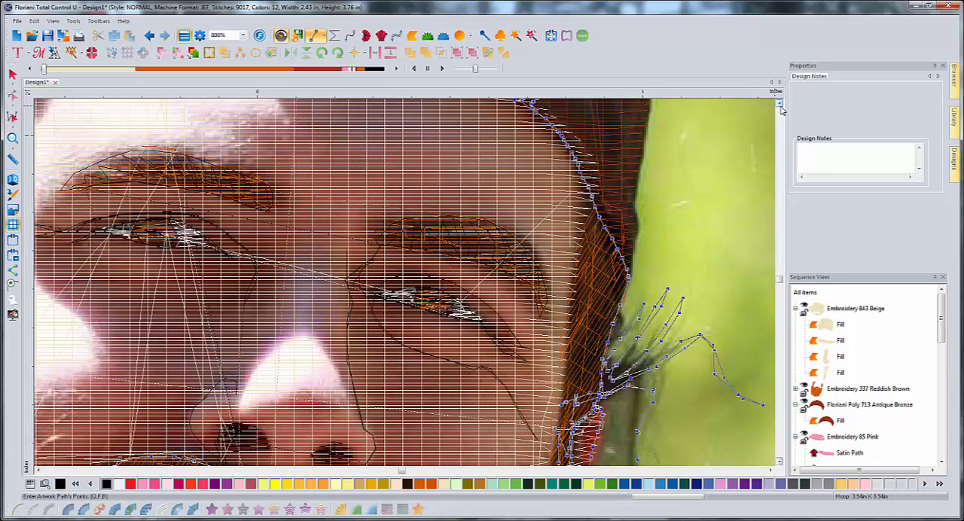
pyautogui.click(780, 105)
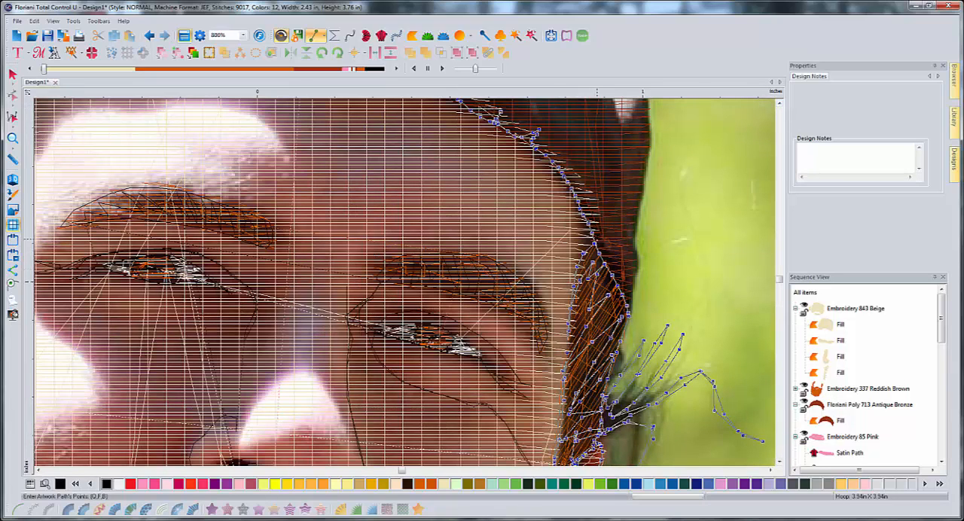
pyautogui.click(636, 274)
pyautogui.click(636, 240)
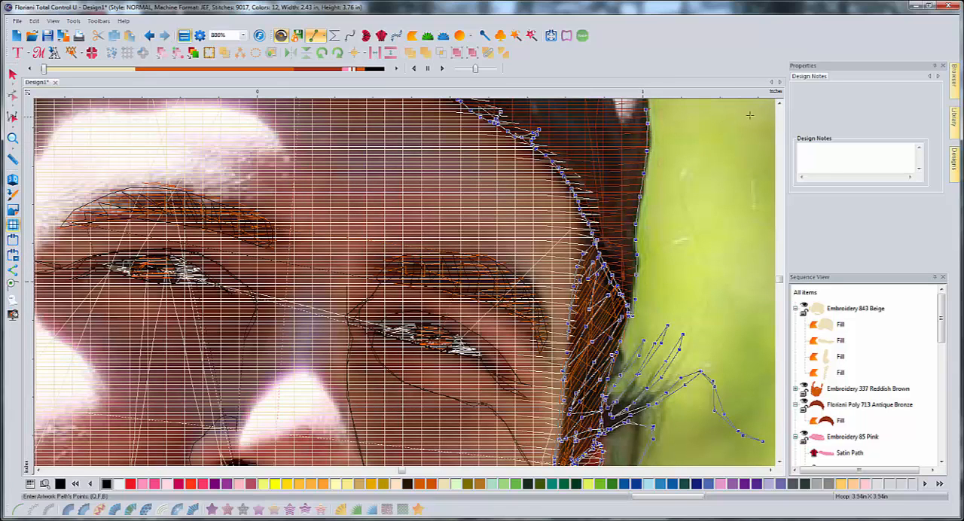
# - Trace the hat's curved right-hand side upward toward the crown
pyautogui.scroll(5, 750, 114)
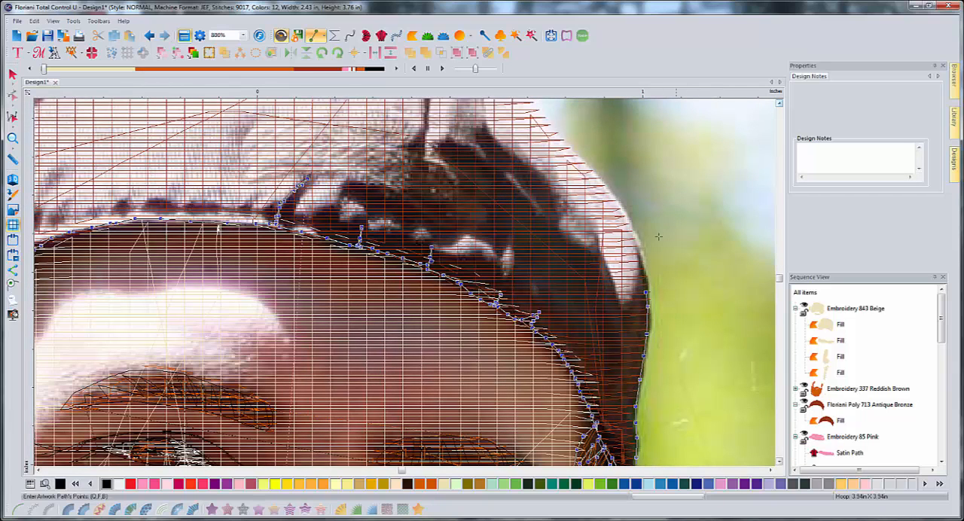
pyautogui.click(628, 230)
pyautogui.click(566, 149)
pyautogui.click(535, 113)
pyautogui.click(780, 105)
pyautogui.click(780, 105)
pyautogui.click(780, 105)
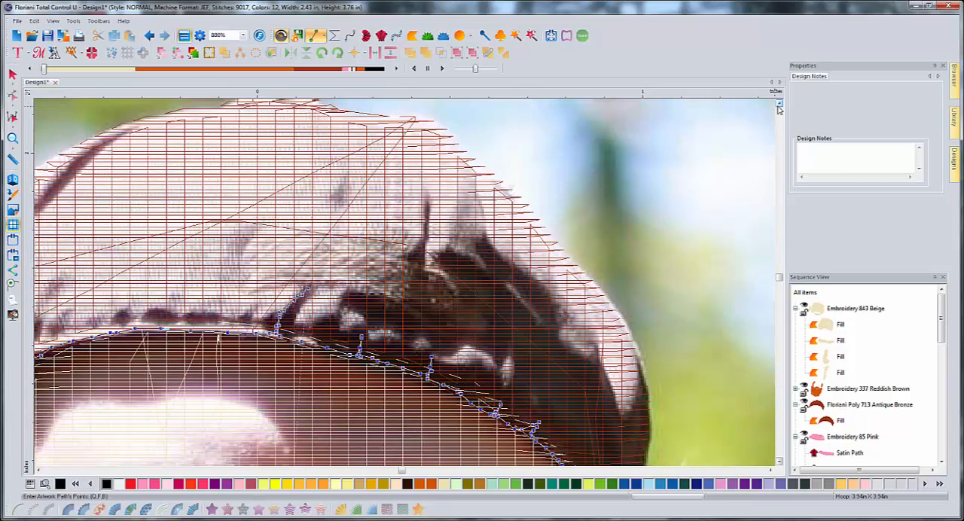
pyautogui.click(780, 105)
pyautogui.click(513, 235)
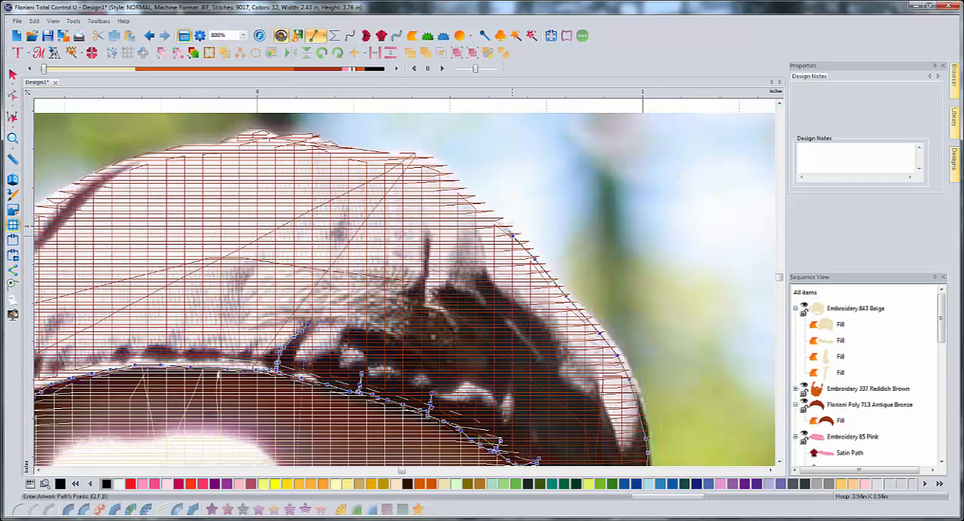
# - Trace the hat's upper right-hand slope and crown as far as the small peak, removing the misplaced points
pyautogui.click(482, 211)
pyautogui.click(457, 184)
pyautogui.click(441, 170)
pyautogui.click(412, 157)
pyautogui.click(381, 153)
pyautogui.click(348, 150)
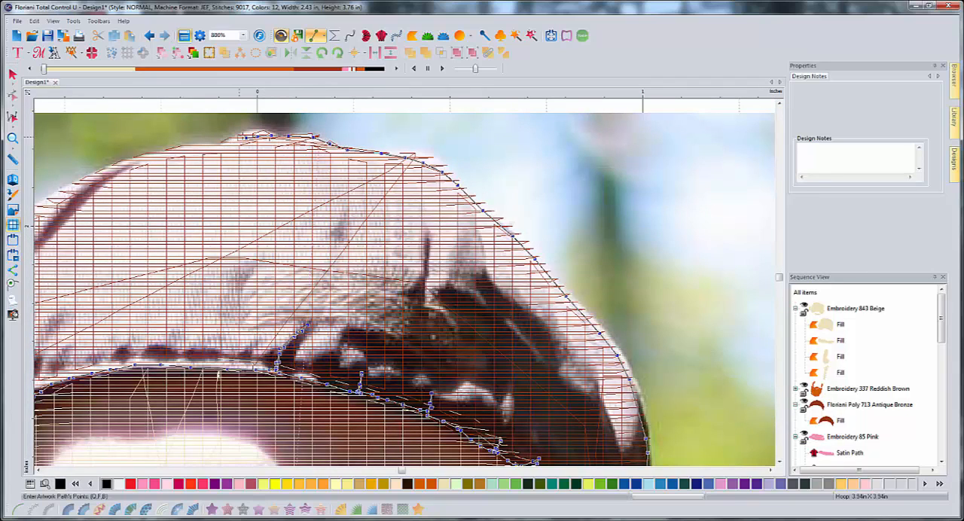
pyautogui.press('BackSpace')
pyautogui.press('BackSpace')
pyautogui.click(268, 133)
pyautogui.click(261, 132)
# - Continue the outline from the peak down the left-hand part of the crown to the dark fold
pyautogui.click(197, 143)
pyautogui.click(181, 144)
pyautogui.click(116, 163)
pyautogui.click(88, 179)
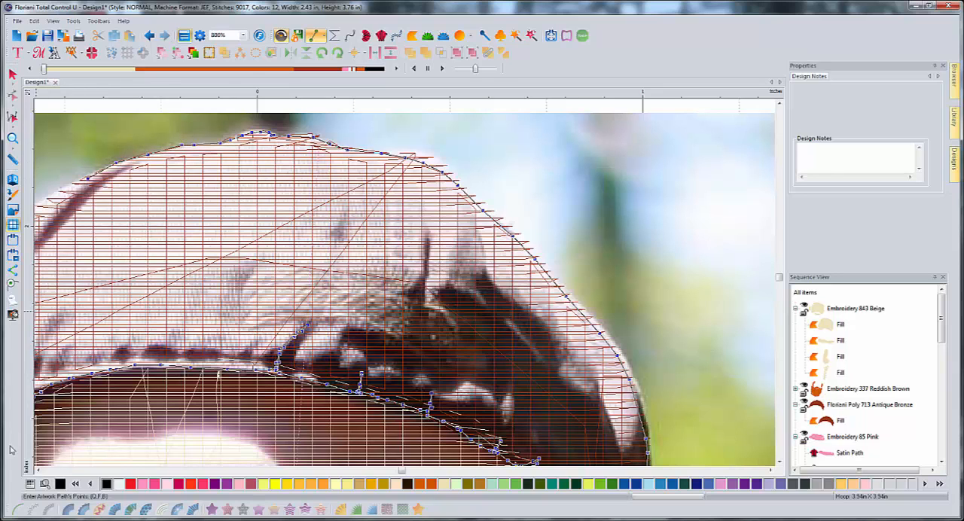
# - Trace the dark fold line on the left-hand side of the hat down and back up to the crown edge
pyautogui.click(38, 470)
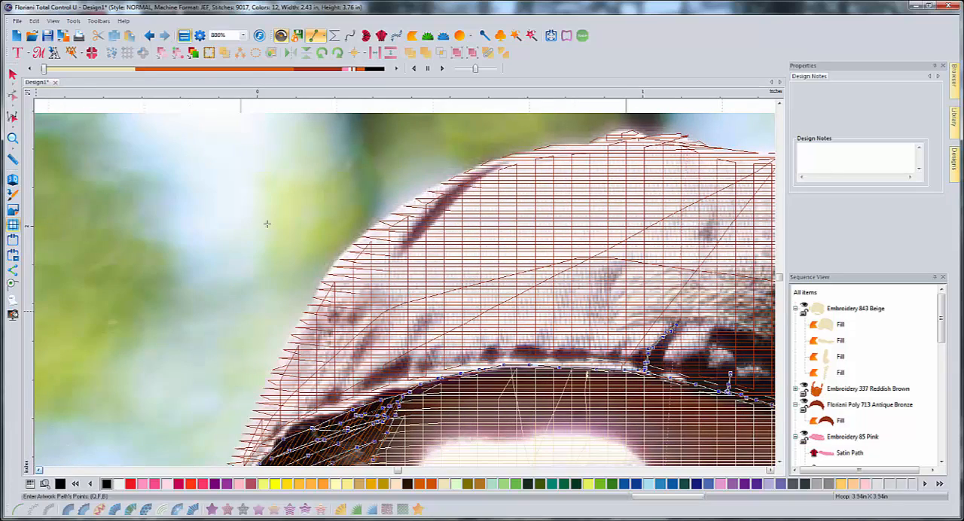
pyautogui.click(445, 194)
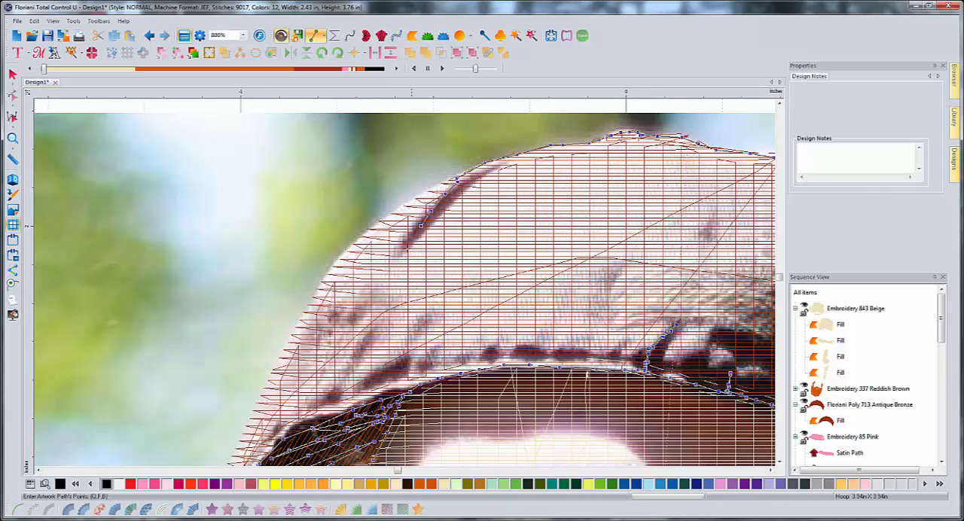
pyautogui.click(421, 226)
pyautogui.click(448, 195)
pyautogui.click(464, 179)
pyautogui.click(490, 163)
pyautogui.click(503, 158)
# - Trace the hat's left-hand edge from the top of the fold down toward the hair
pyautogui.click(486, 163)
pyautogui.click(464, 175)
pyautogui.click(444, 185)
pyautogui.click(420, 195)
pyautogui.click(394, 208)
pyautogui.click(348, 250)
pyautogui.click(325, 279)
pyautogui.click(305, 317)
pyautogui.click(282, 363)
pyautogui.click(254, 414)
# - Finish the hat outline at the hair above the left-hand ear and convert the path to a run stitch
pyautogui.scroll(-2, 254, 414)
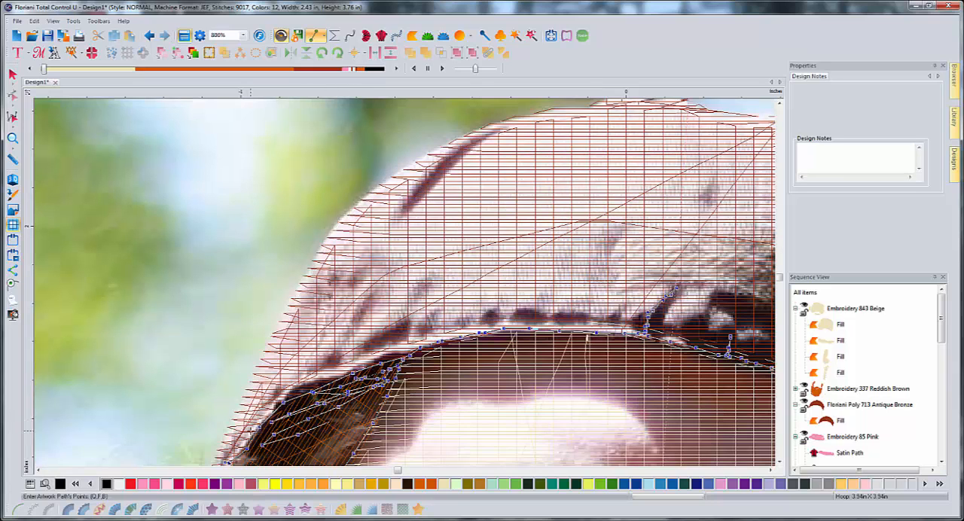
pyautogui.click(230, 389)
pyautogui.click(216, 416)
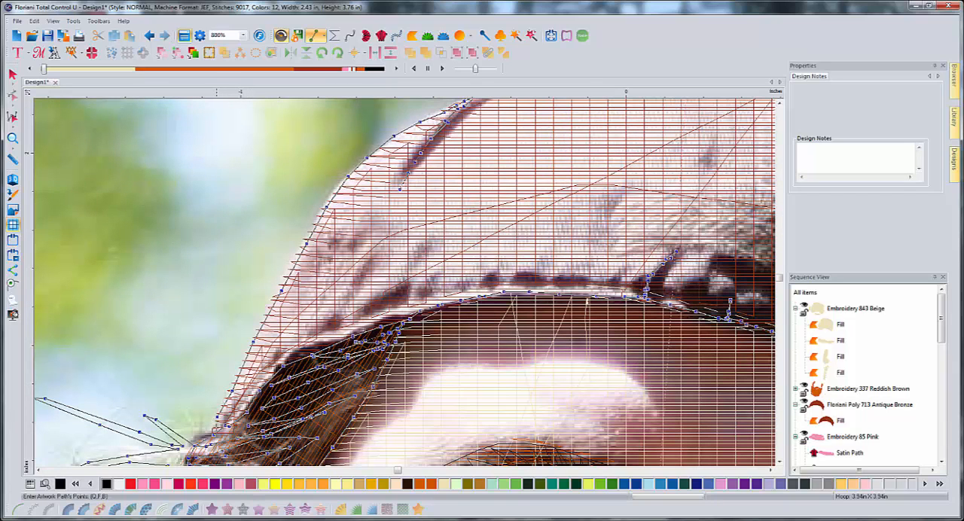
pyautogui.click(212, 437)
pyautogui.press('Return')
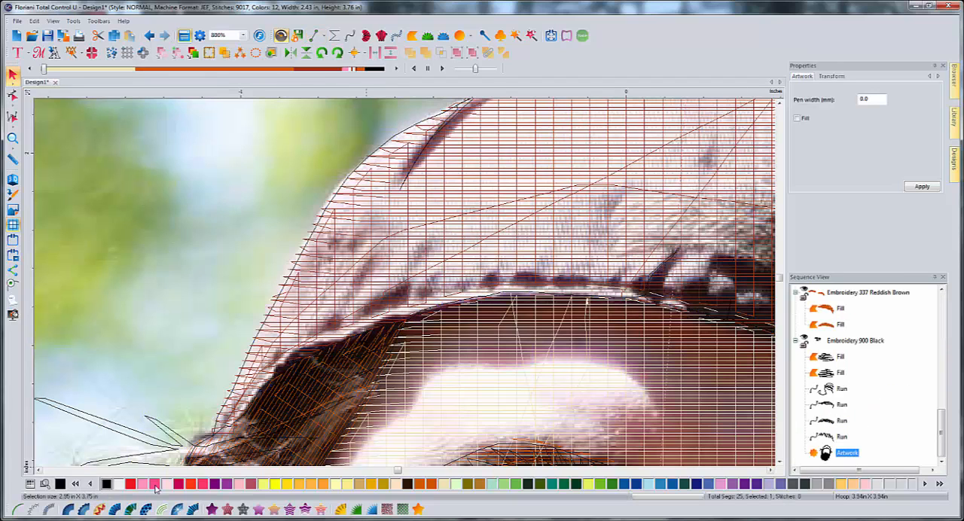
pyautogui.click(16, 510)
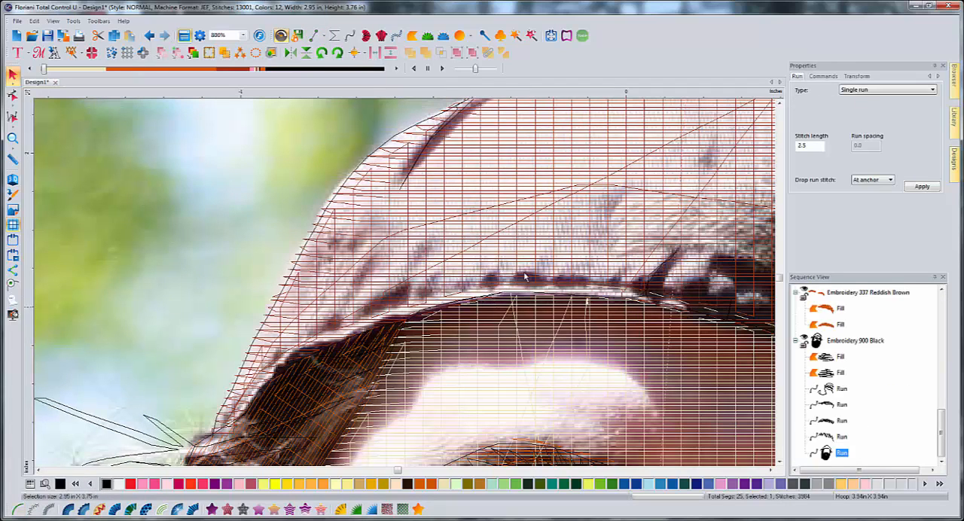
# - Show the design as realistic stitches, fit it to the view and clear the selection to examine the portrait
pyautogui.click(12, 181)
pyautogui.click(242, 36)
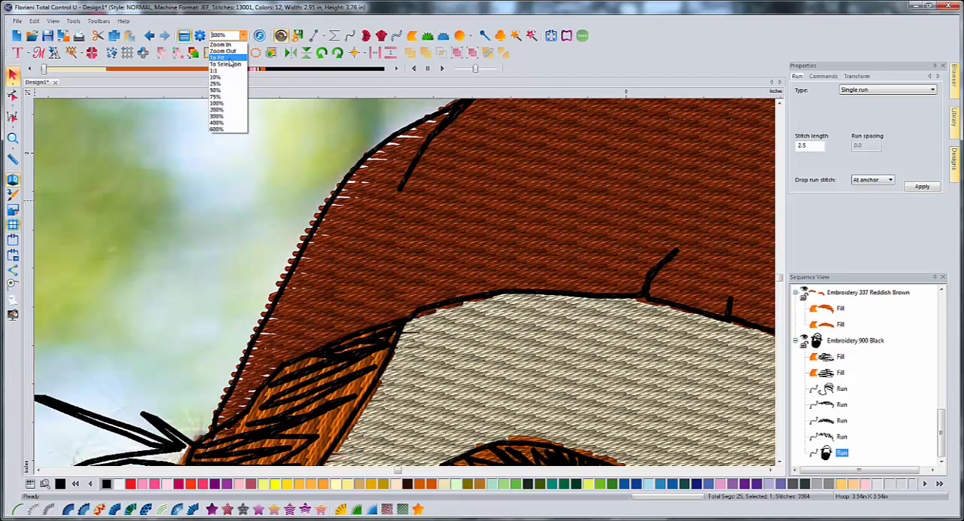
pyautogui.click(217, 57)
pyautogui.click(560, 293)
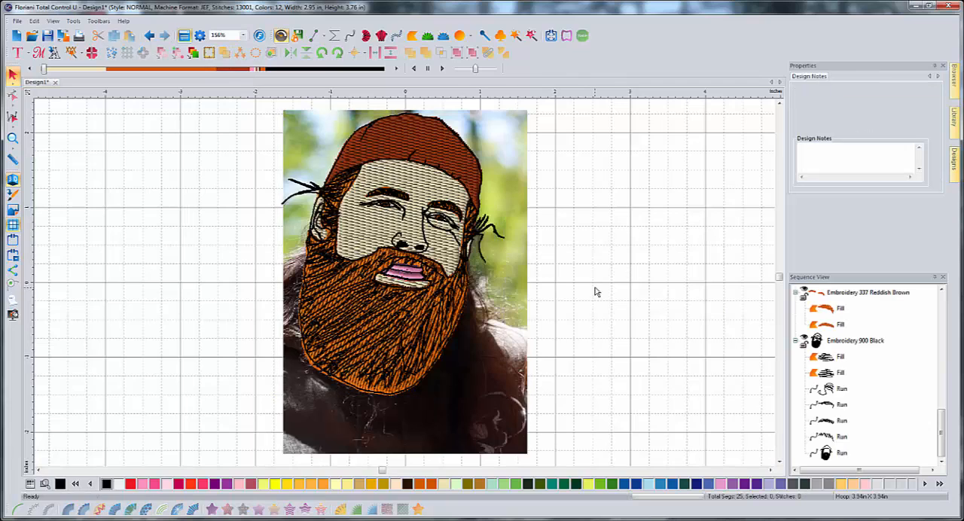